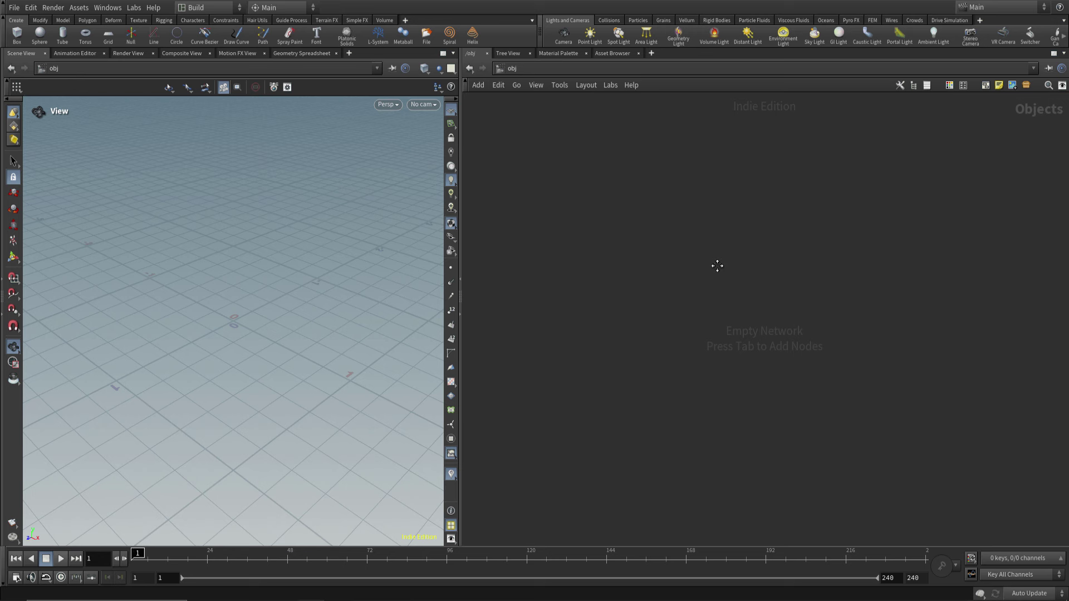
# Create a geo1 Geometry object and dive inside it
pyautogui.press('Tab')
pyautogui.write('geo')
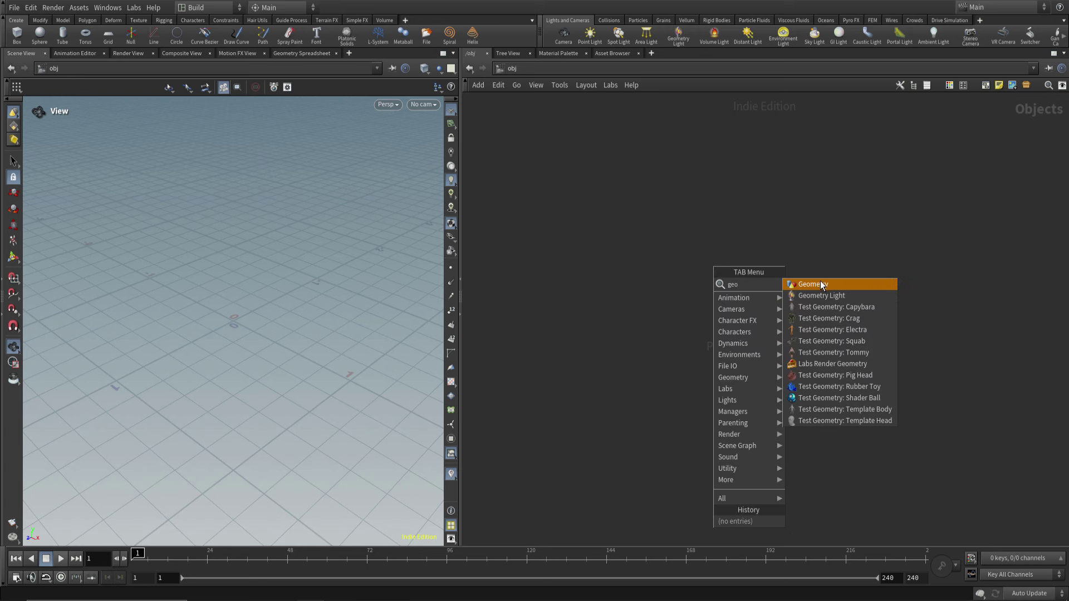
pyautogui.click(820, 284)
pyautogui.click(678, 255)
pyautogui.moveTo(704, 276); pyautogui.dragTo(629, 221)
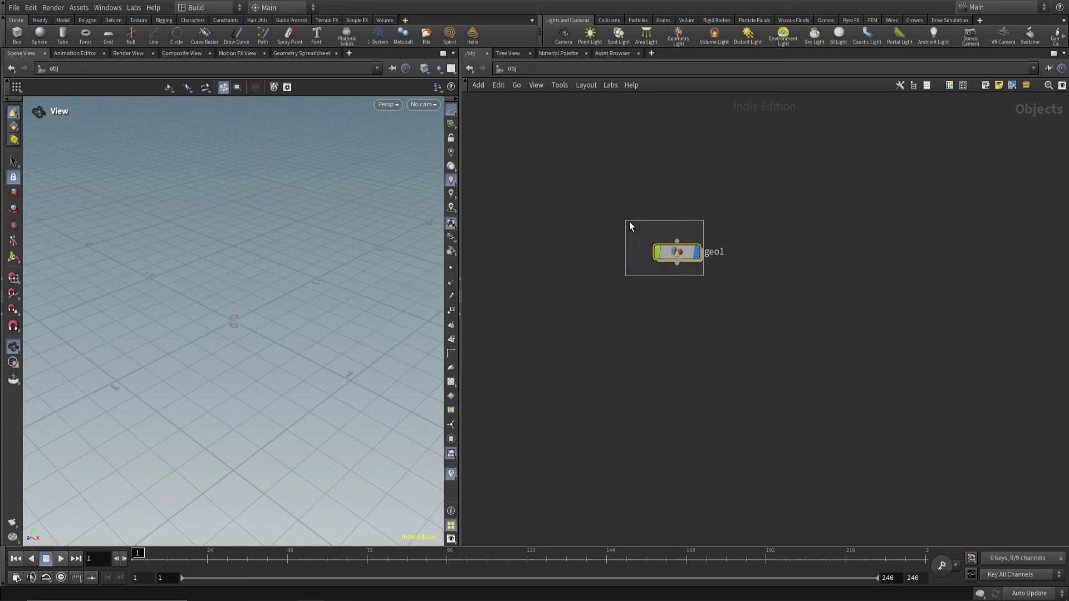
pyautogui.press('Return')
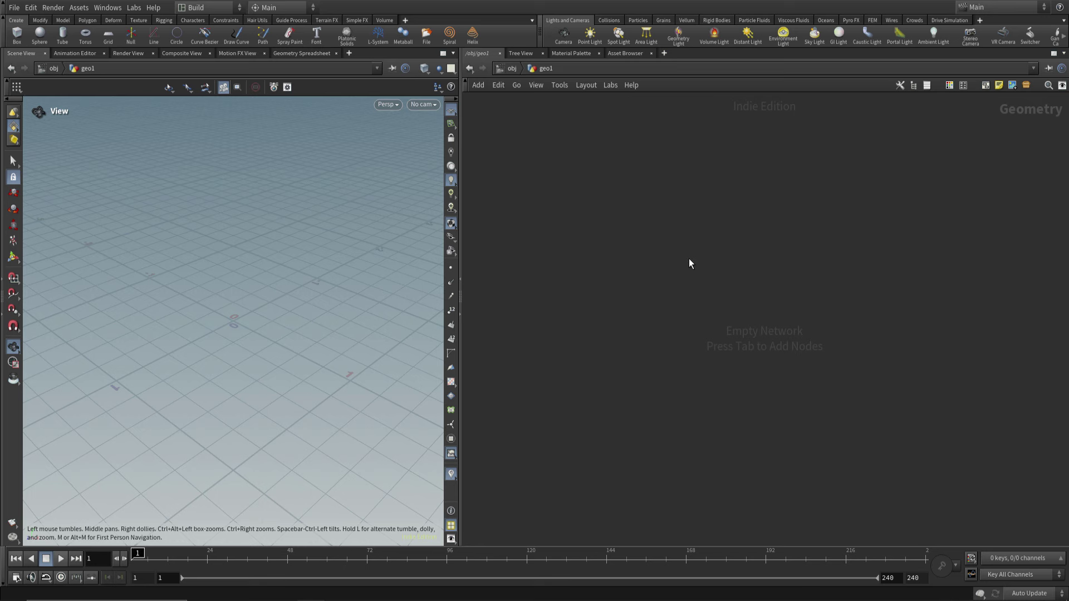
# Add a Torus node inside geo1
pyautogui.press('Tab')
pyautogui.write('t')
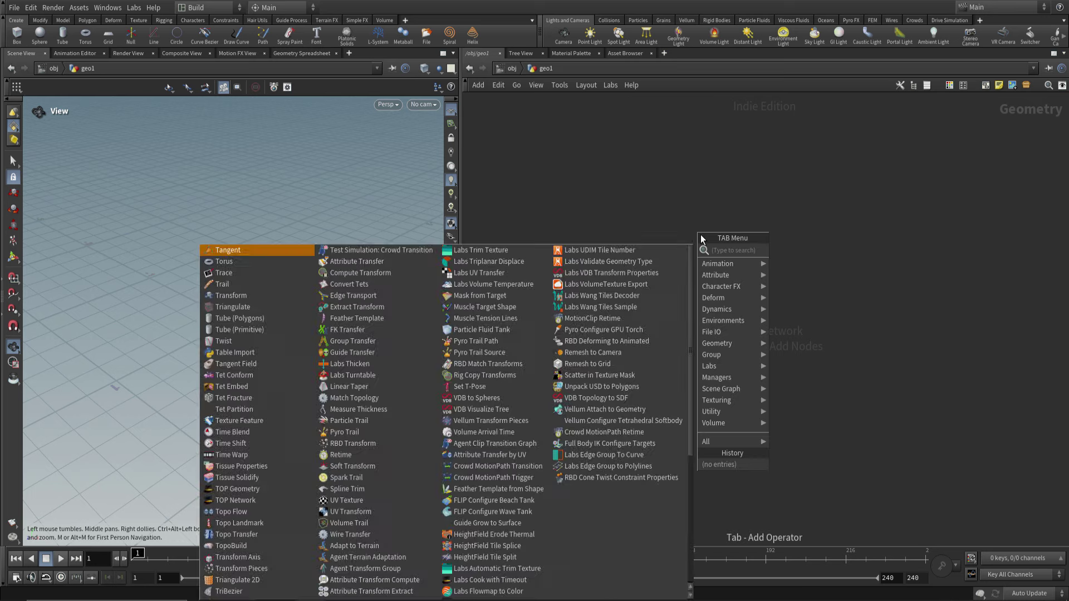
pyautogui.write('orus')
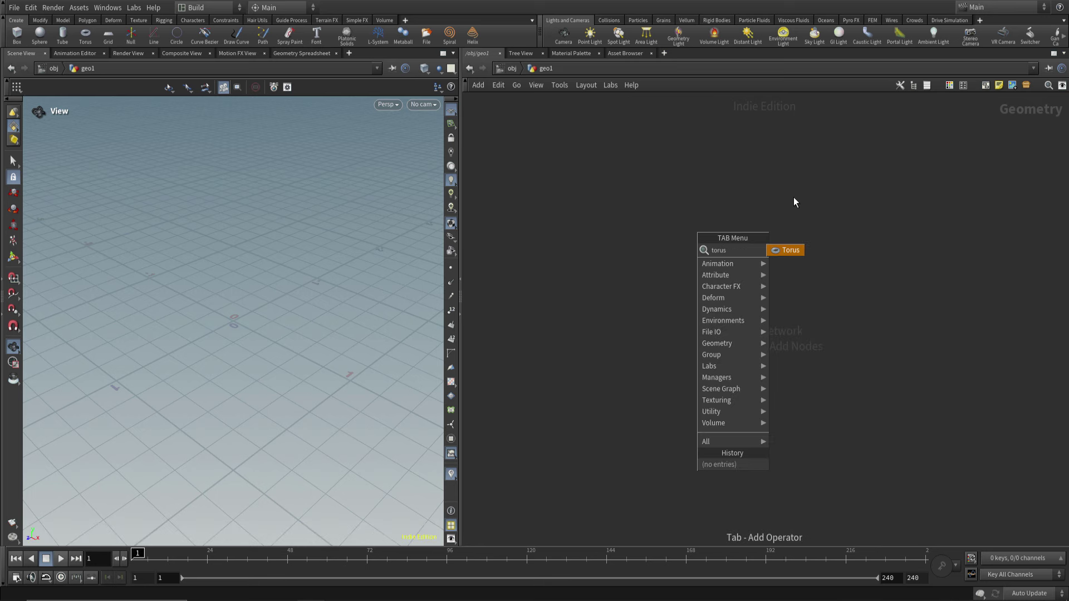
pyautogui.click(785, 250)
pyautogui.click(698, 244)
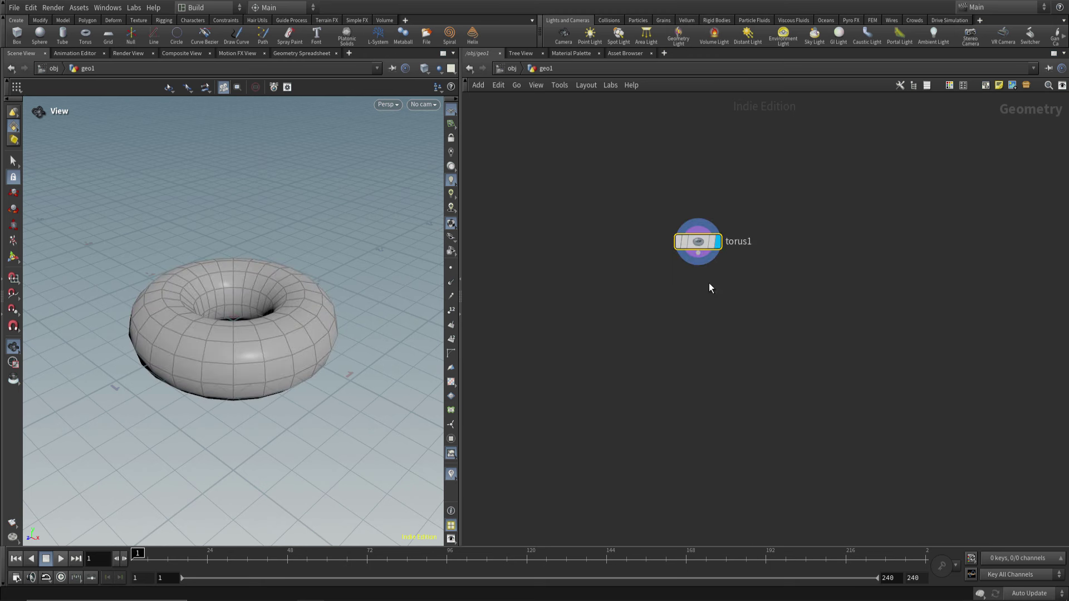
# Give the torus 8 rows and 12 columns
pyautogui.press('p')
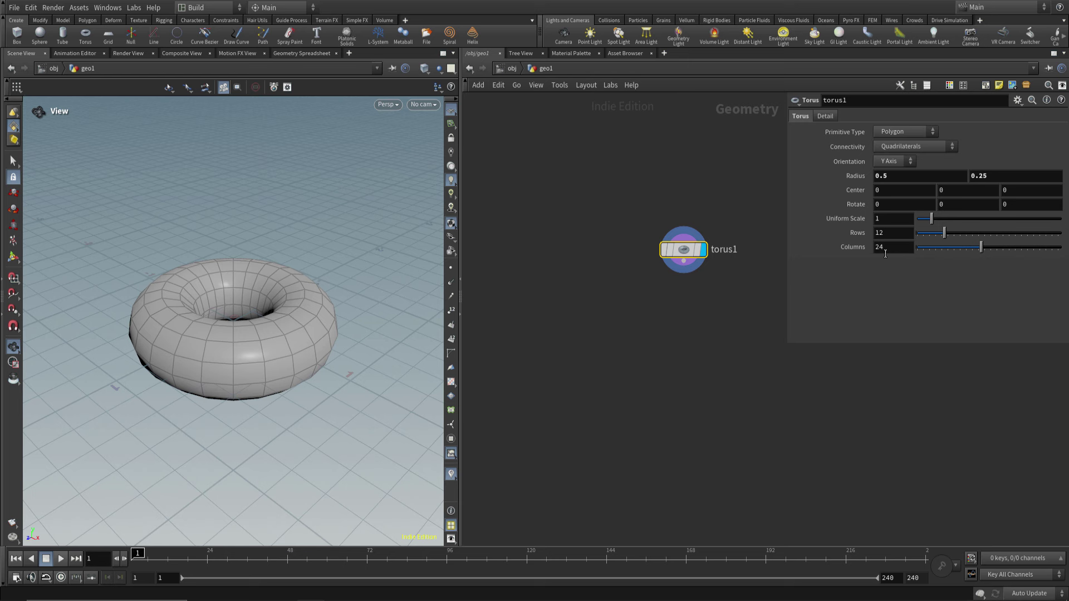
pyautogui.click(876, 233)
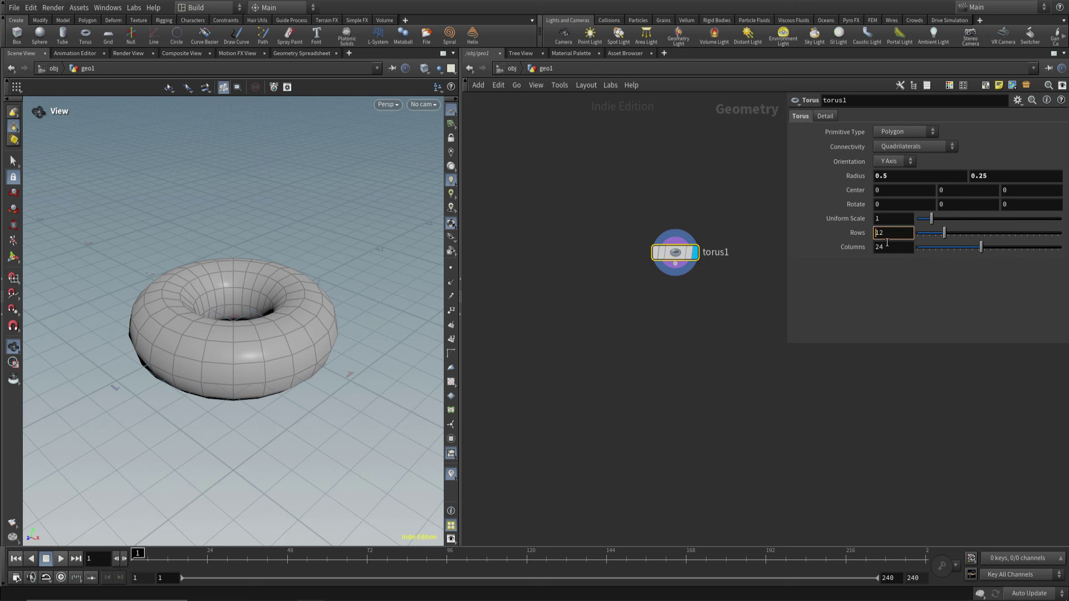
pyautogui.write('8')
pyautogui.press('Return')
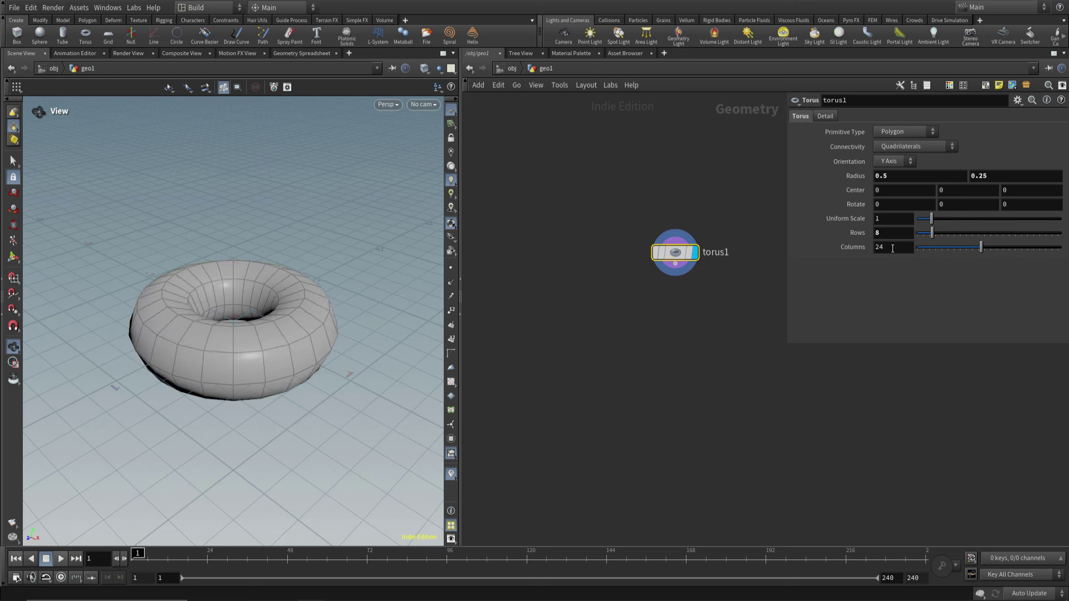
pyautogui.click(892, 247)
pyautogui.write('12')
pyautogui.press('Return')
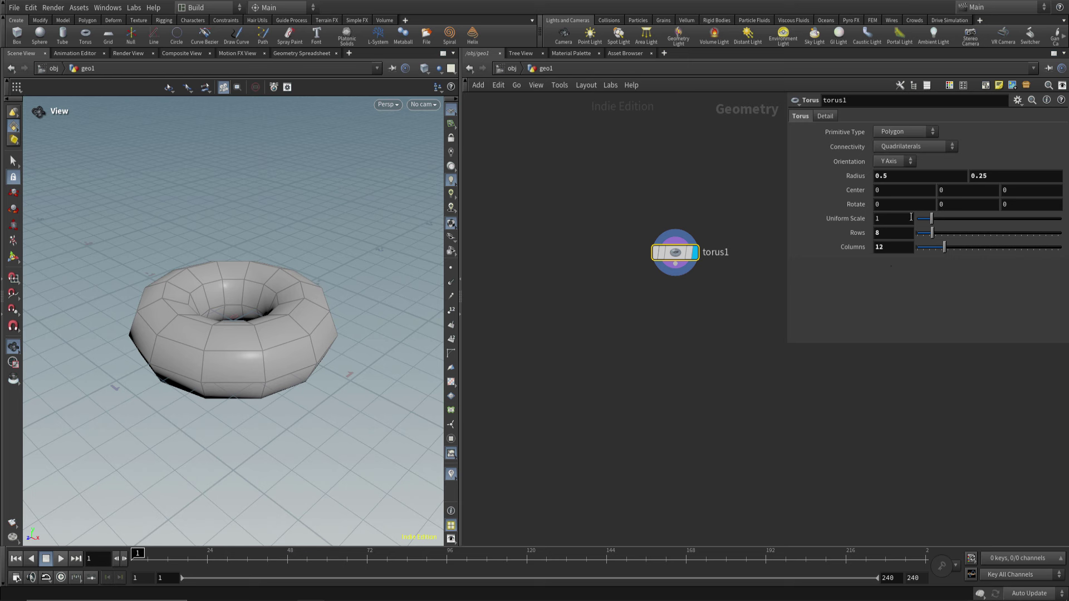
# Shrink the torus radii to 0.31 and 0.06, leaving uniform scale unchanged
pyautogui.moveTo(928, 218); pyautogui.dragTo(921, 220)
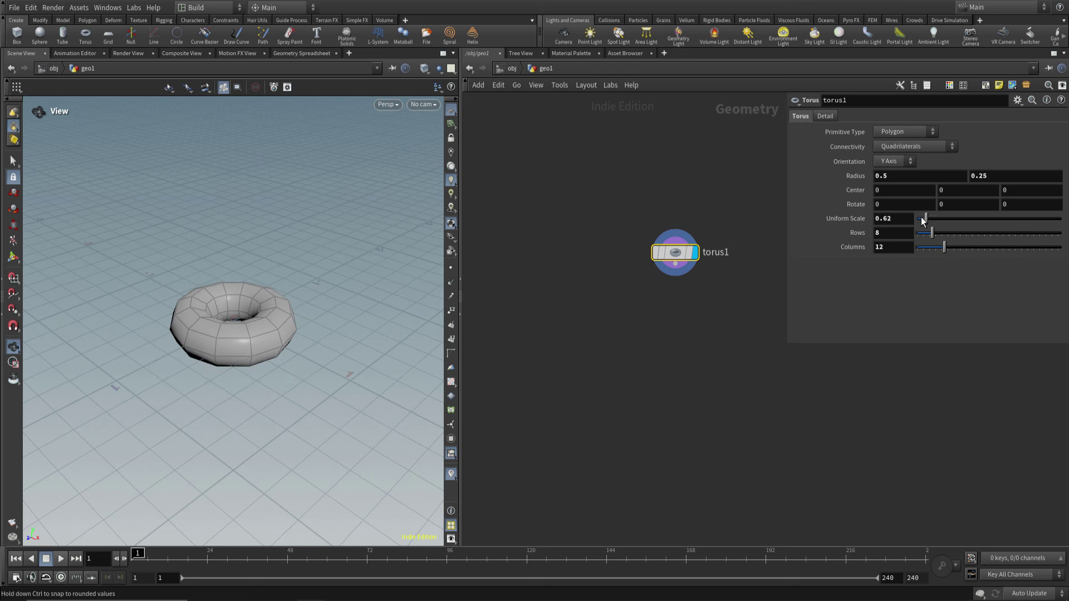
pyautogui.hotkey('ctrl', 'z')
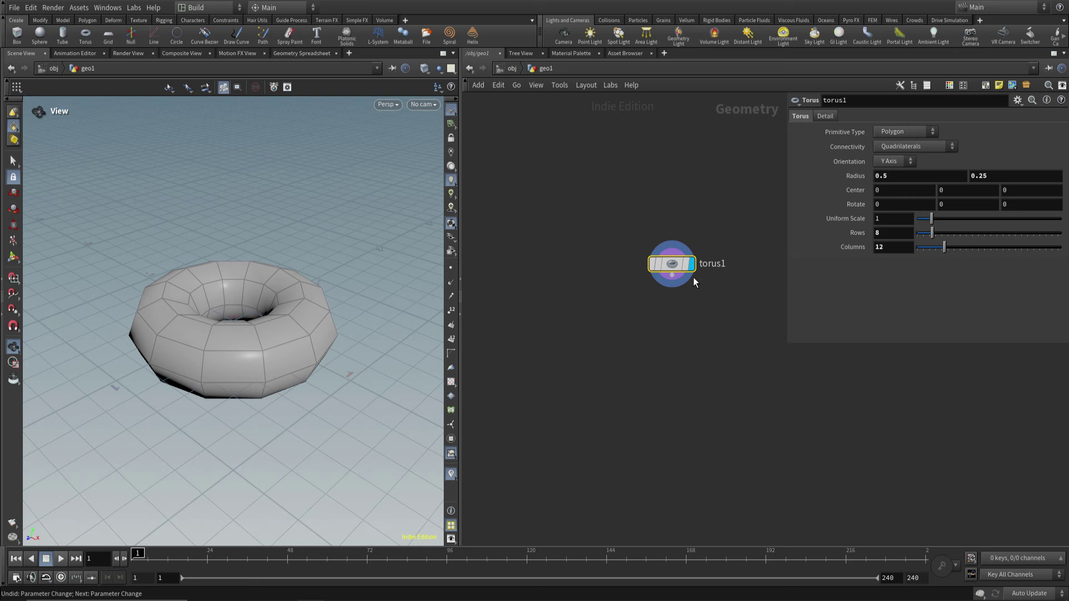
pyautogui.moveTo(285, 322); pyautogui.dragTo(289, 311)
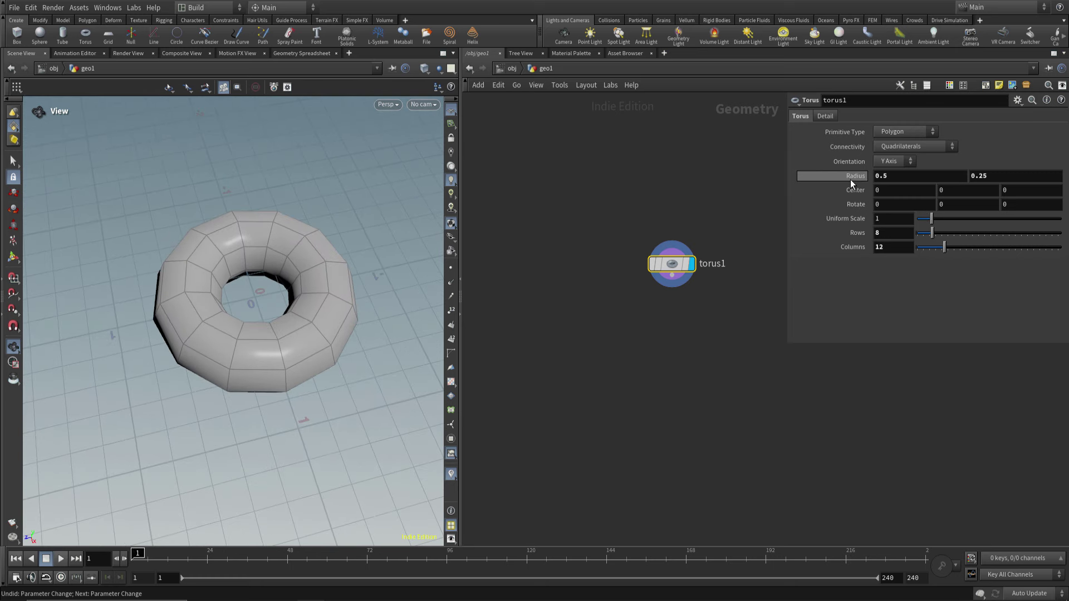
pyautogui.moveTo(850, 179); pyautogui.dragTo(747, 202, button='middle')
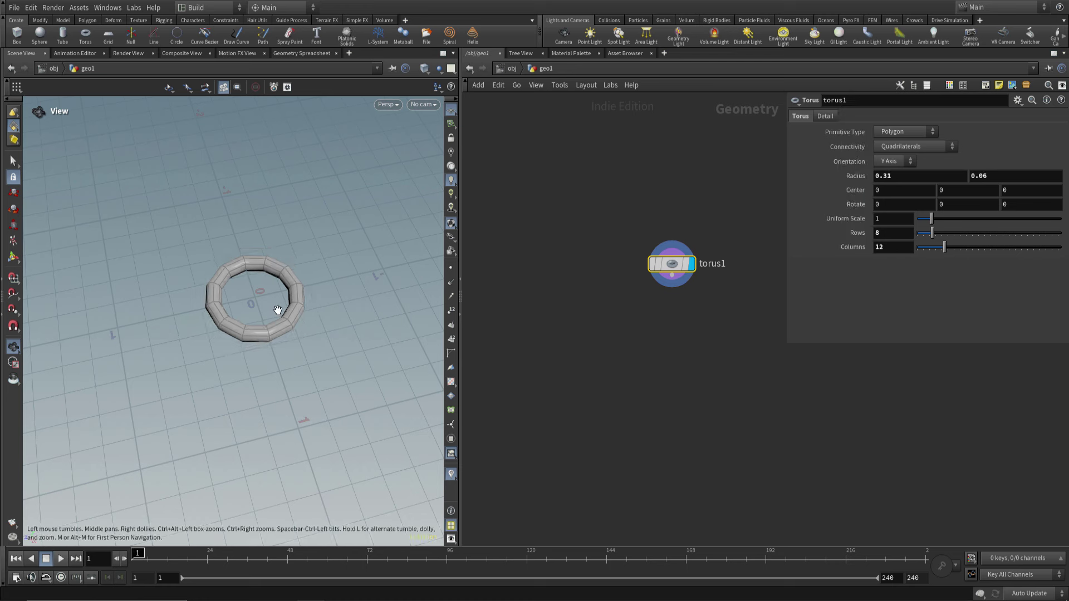
pyautogui.moveTo(277, 310)
pyautogui.mouseDown()
pyautogui.moveTo(275, 329)
pyautogui.moveTo(272, 298)
pyautogui.moveTo(265, 306)
pyautogui.mouseUp()
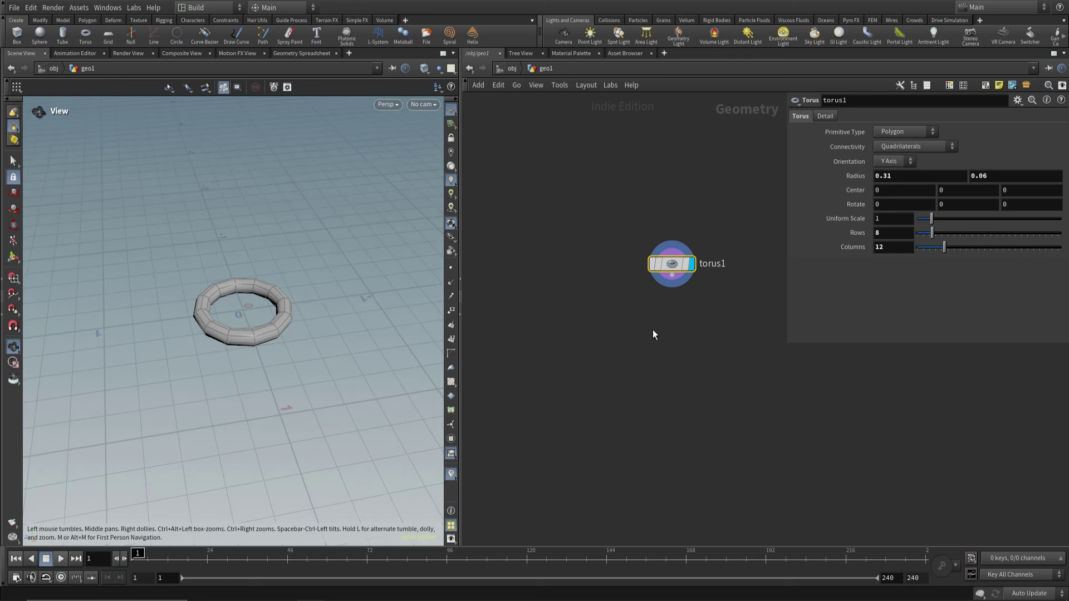
pyautogui.moveTo(670, 265)
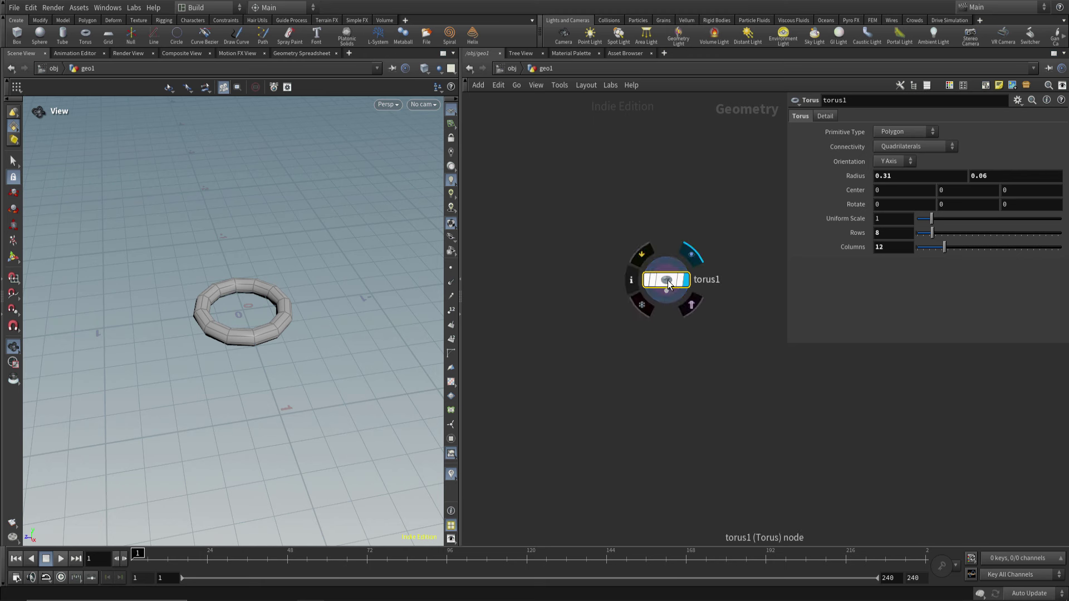
pyautogui.middleClick(668, 284)
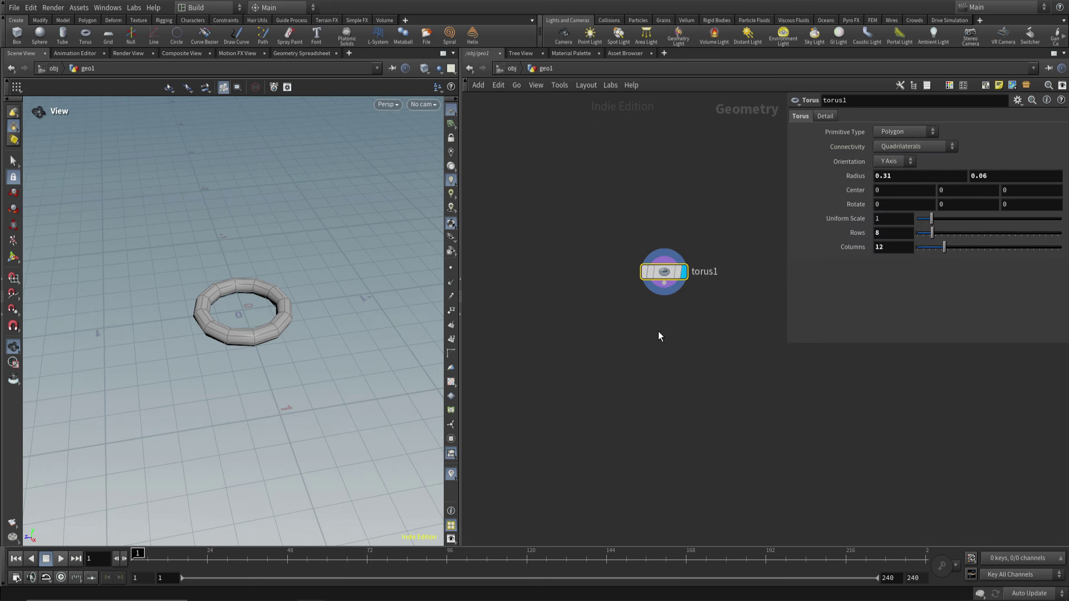
# Add a Split node under torus1 that groups one half of the ring's faces
pyautogui.press('Tab')
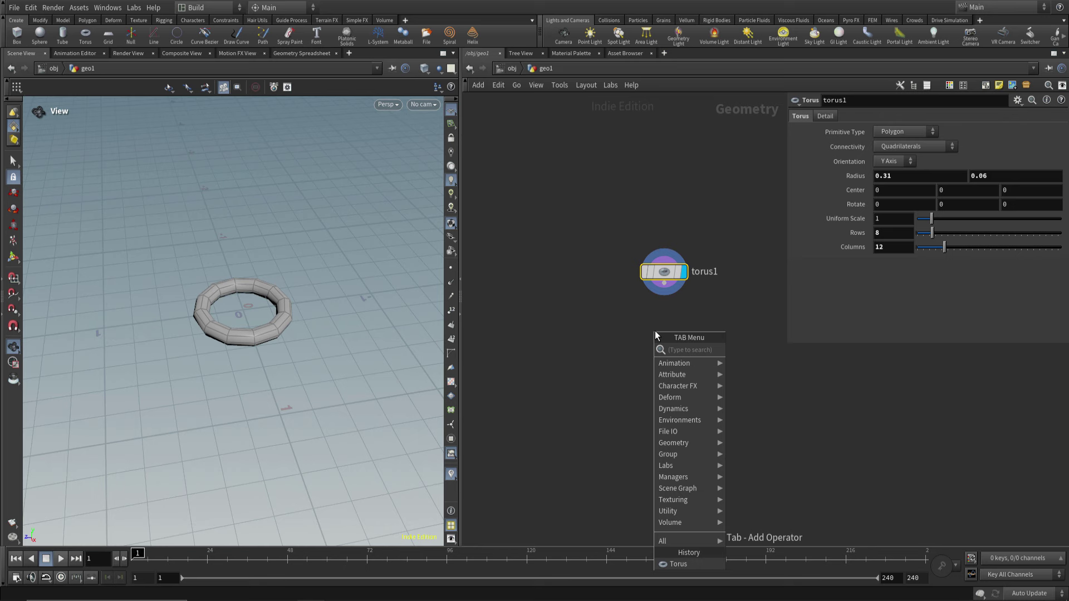
pyautogui.write('sp')
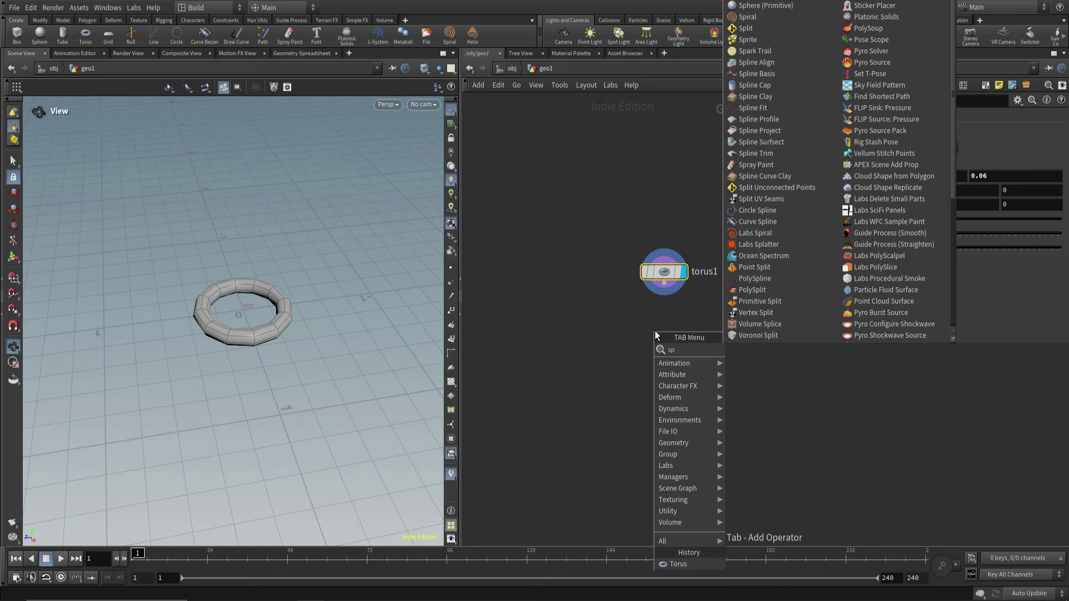
pyautogui.write('lit')
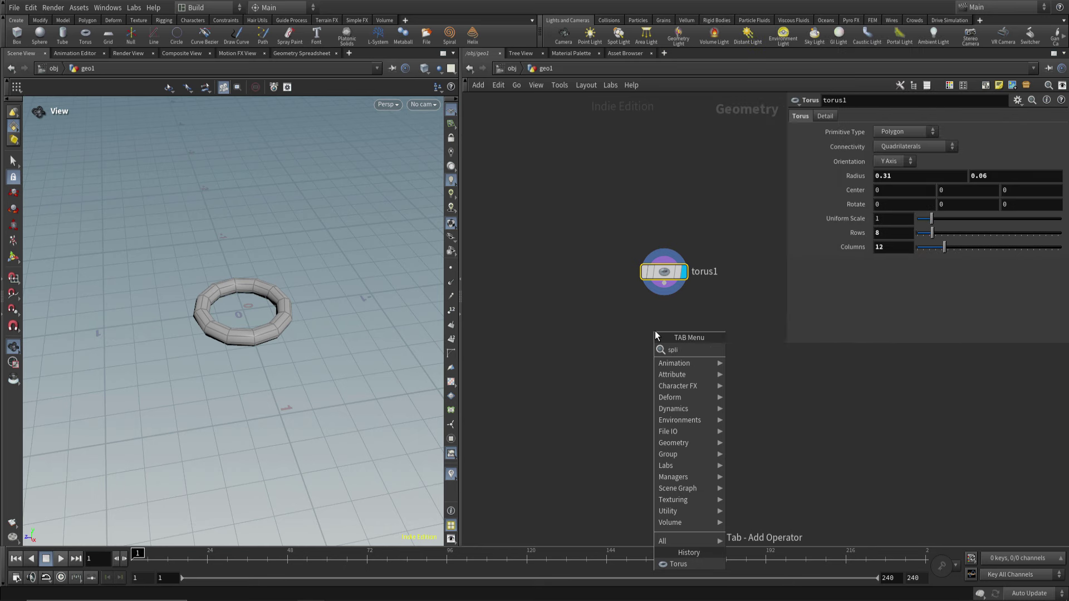
pyautogui.press('Return')
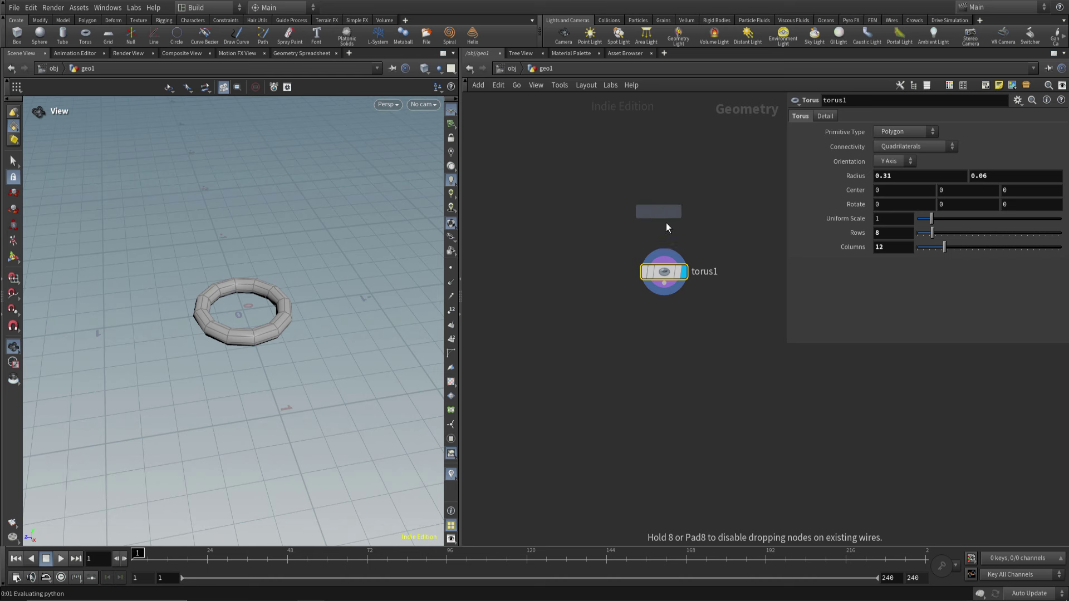
pyautogui.click(660, 336)
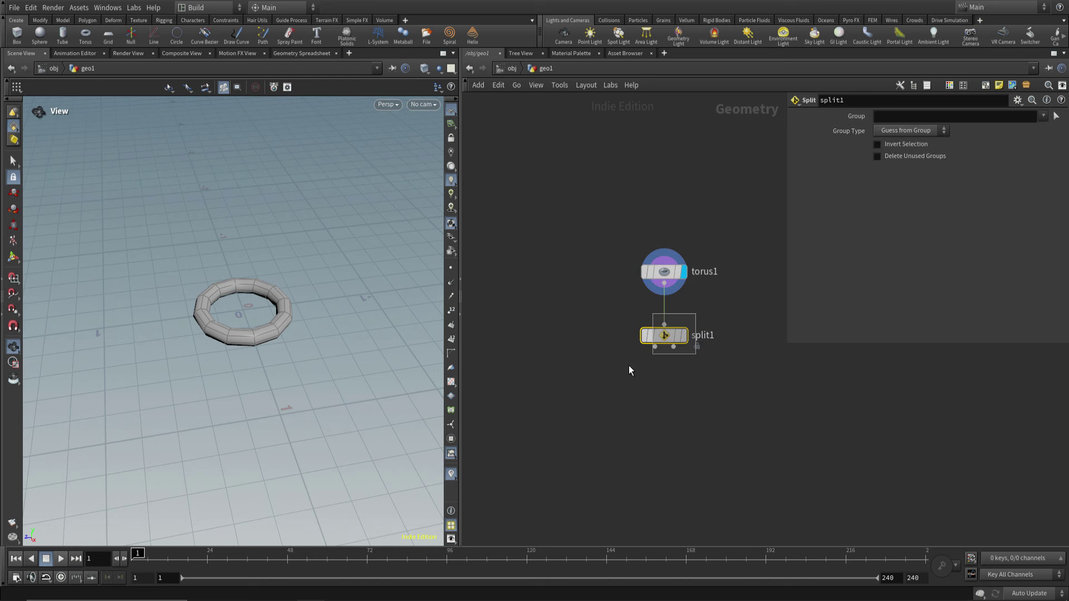
pyautogui.click(1055, 116)
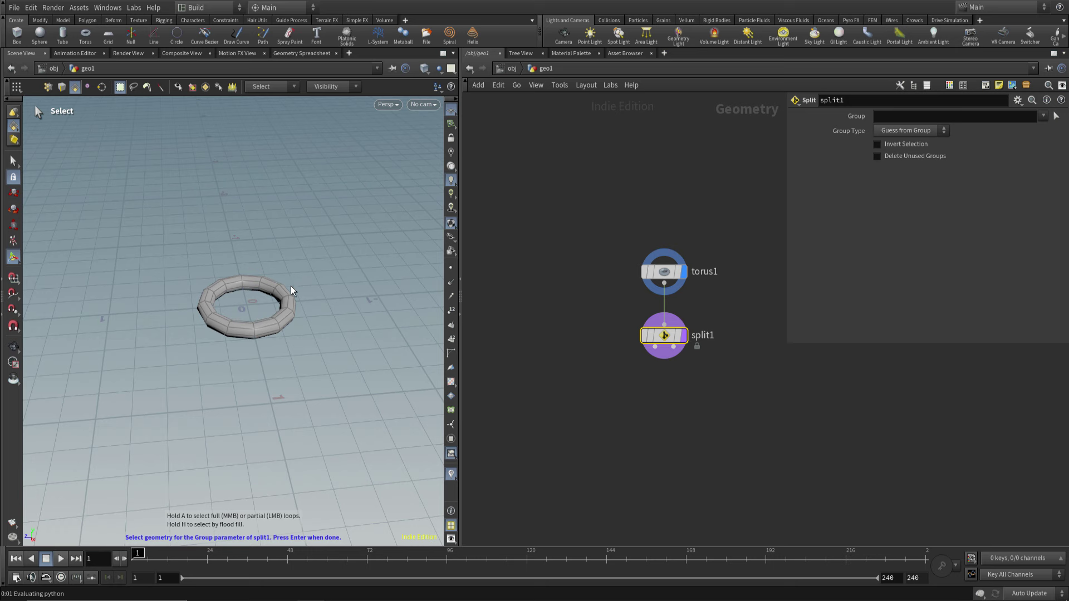
pyautogui.keyDown('alt'); pyautogui.moveTo(319, 296); pyautogui.dragTo(271, 353); pyautogui.keyUp('alt')
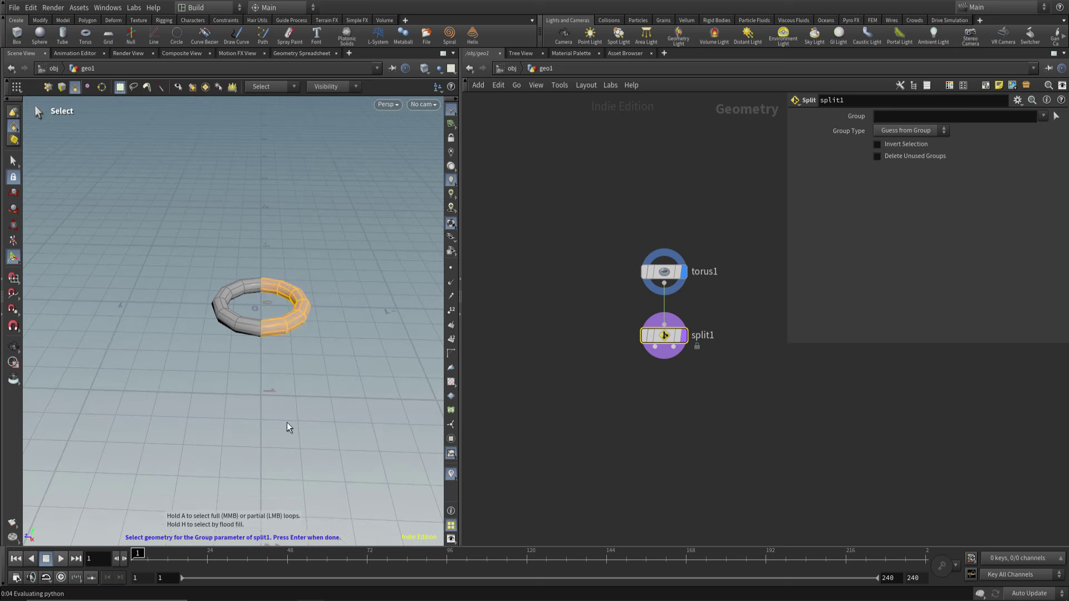
pyautogui.press('Return')
# Add two Null nodes, null1 and null2, on the split's two outputs
pyautogui.press('Tab')
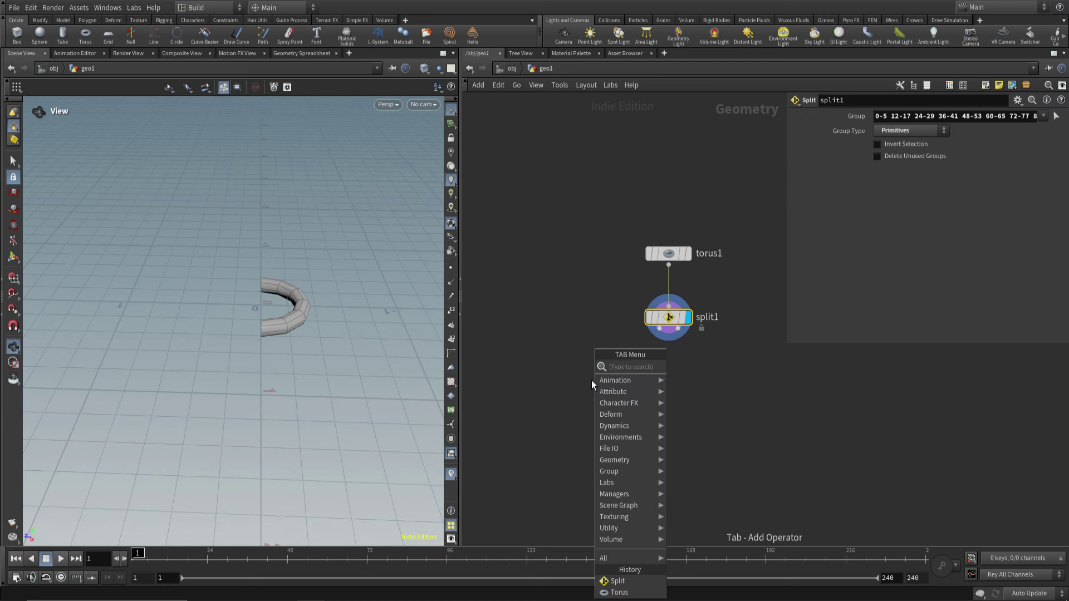
pyautogui.write('null')
pyautogui.click(676, 367)
pyautogui.click(576, 389)
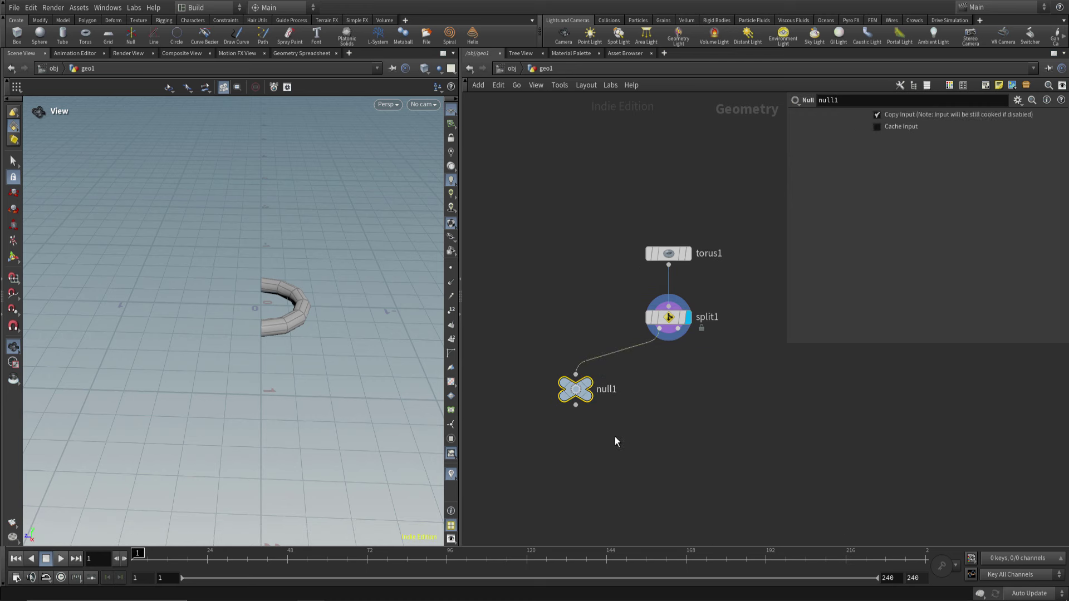
pyautogui.hotkey('ctrl', 'c')
pyautogui.click(696, 400)
pyautogui.hotkey('ctrl', 'v')
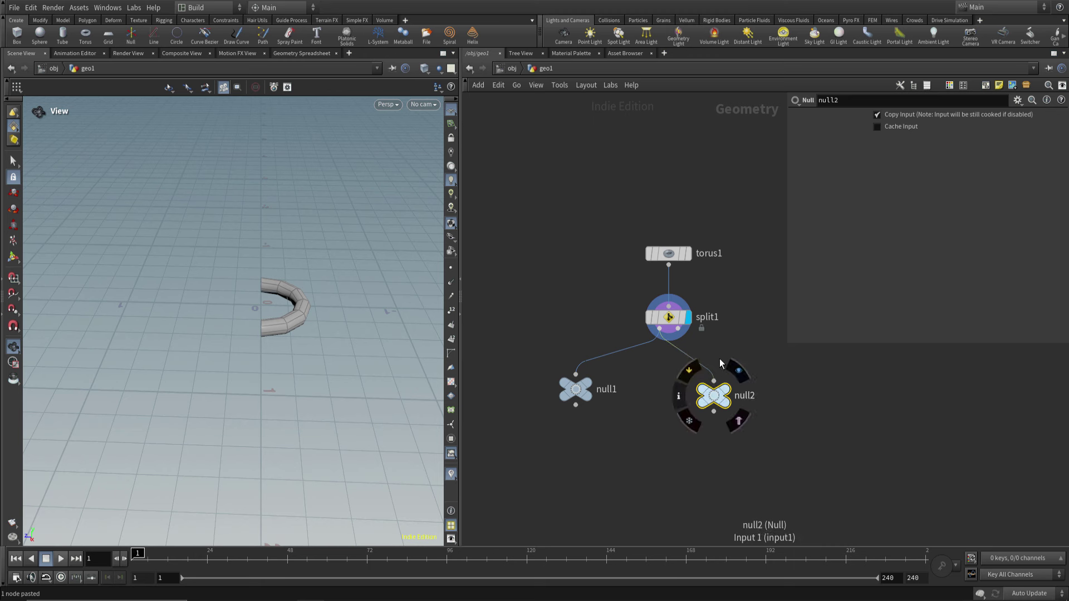
pyautogui.moveTo(710, 399); pyautogui.dragTo(725, 393)
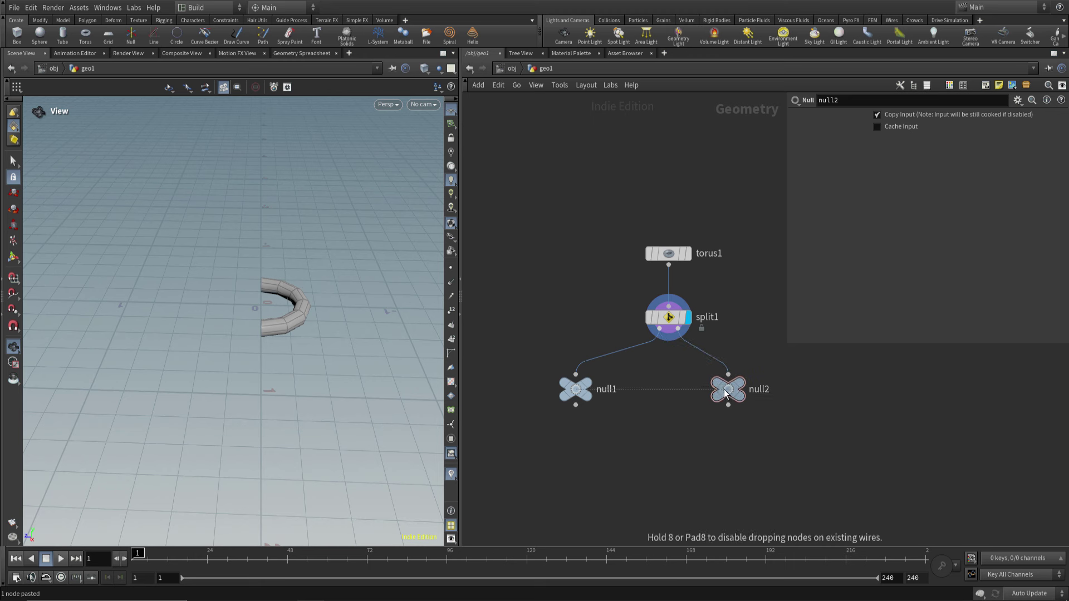
pyautogui.press('r')
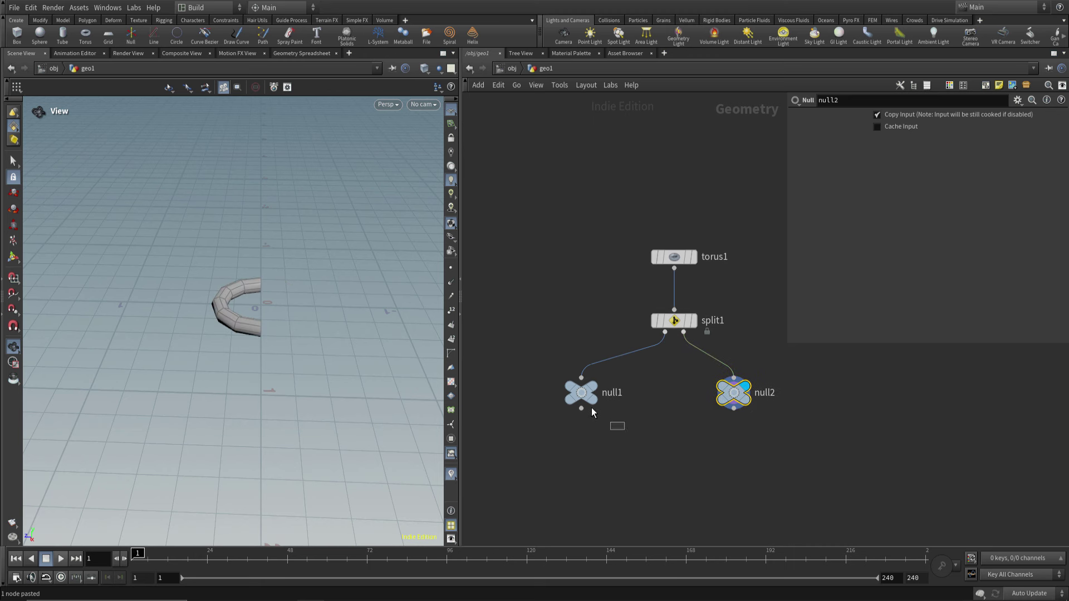
pyautogui.press('r')
pyautogui.click(578, 400)
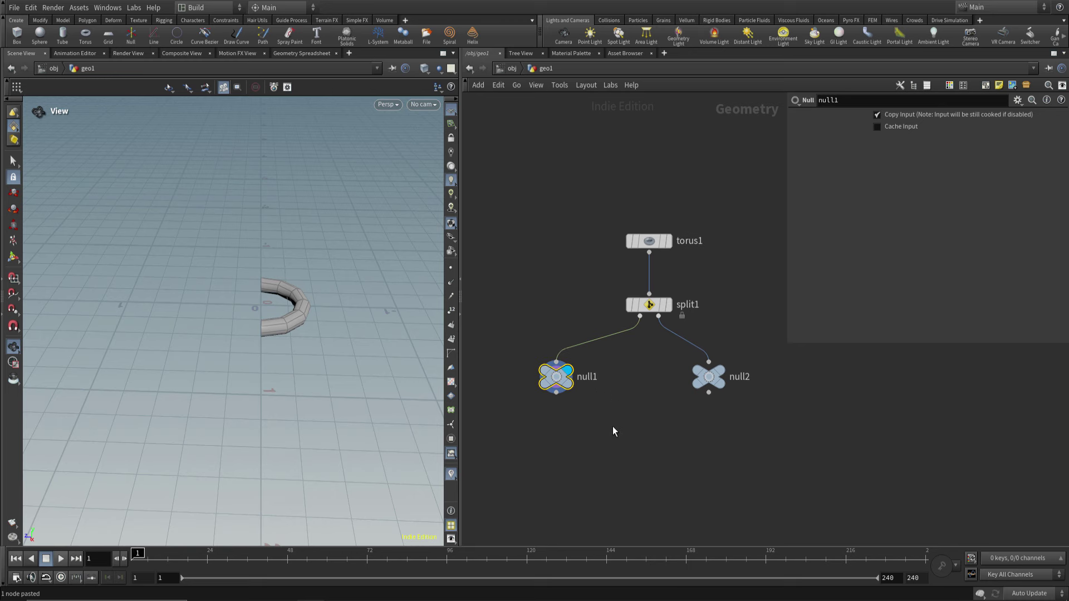
# Merge null1 and null2 into merge1 with null1 as the first input, and display it
pyautogui.press('Tab')
pyautogui.write('mere')
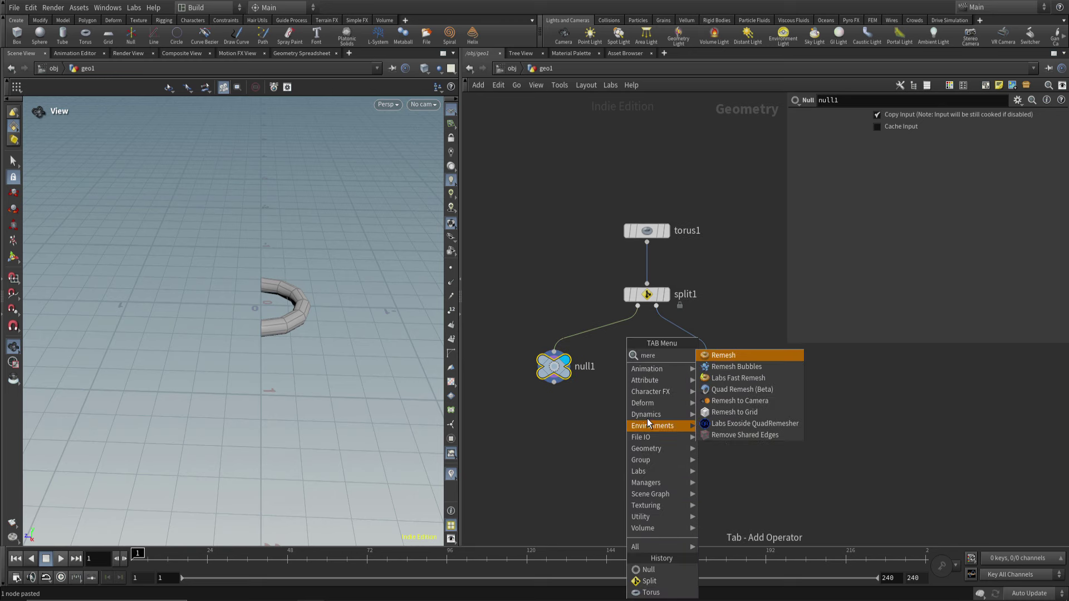
pyautogui.press('BackSpace')
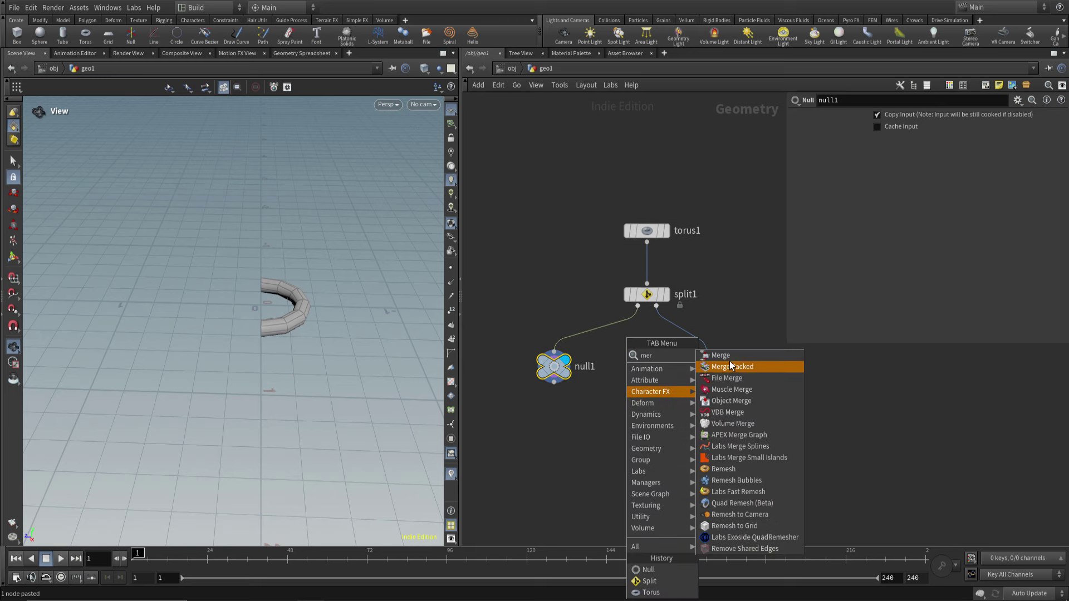
pyautogui.click(720, 355)
pyautogui.click(648, 443)
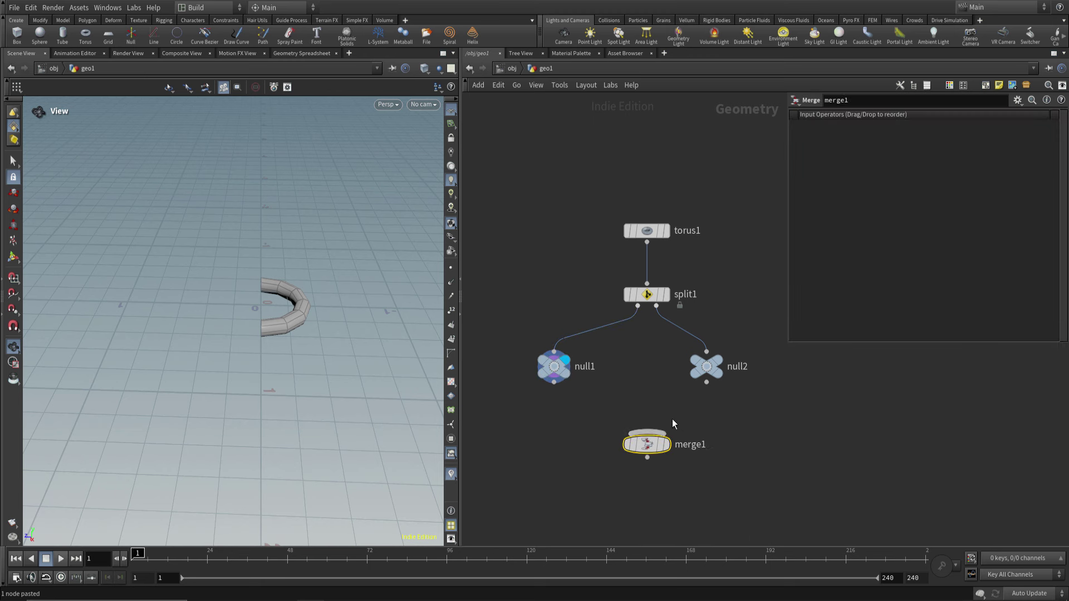
pyautogui.moveTo(638, 433); pyautogui.dragTo(706, 382)
pyautogui.moveTo(554, 383); pyautogui.dragTo(689, 439)
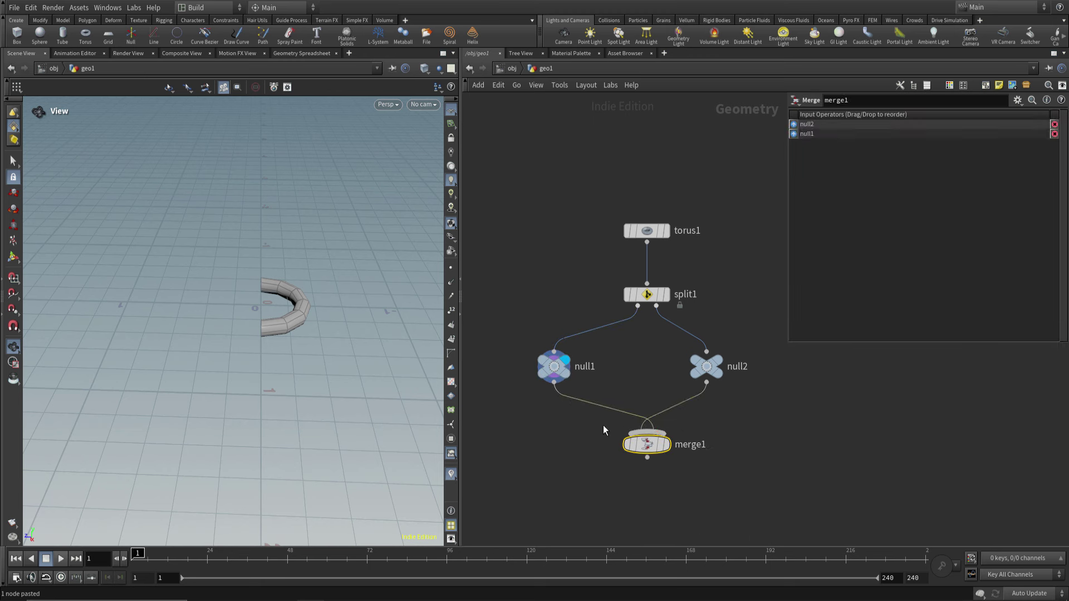
pyautogui.hotkey('shift', 'r')
pyautogui.moveTo(705, 369); pyautogui.dragTo(727, 370)
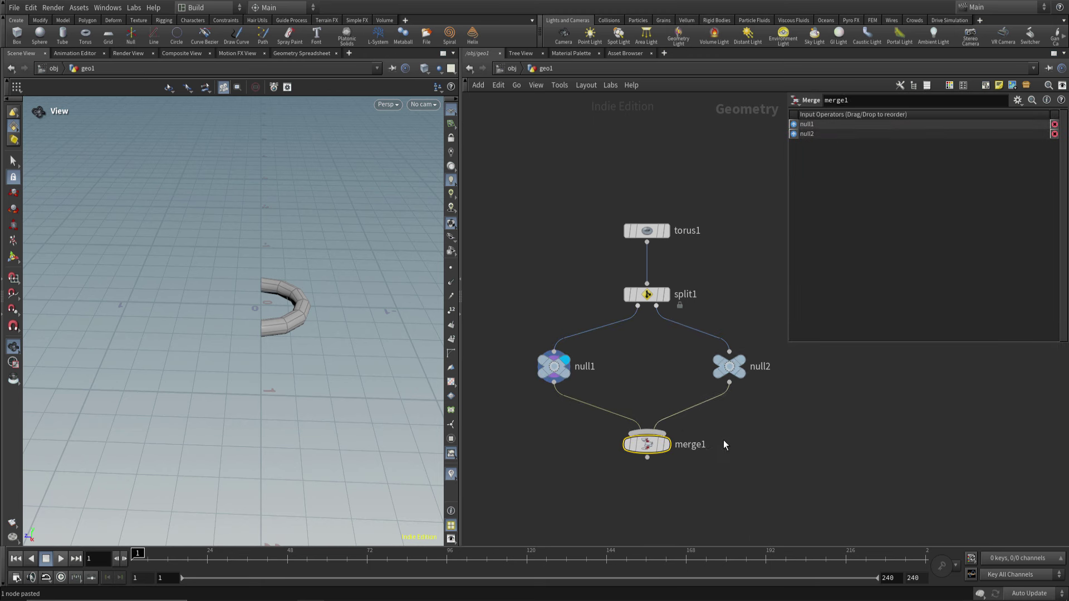
pyautogui.press('r')
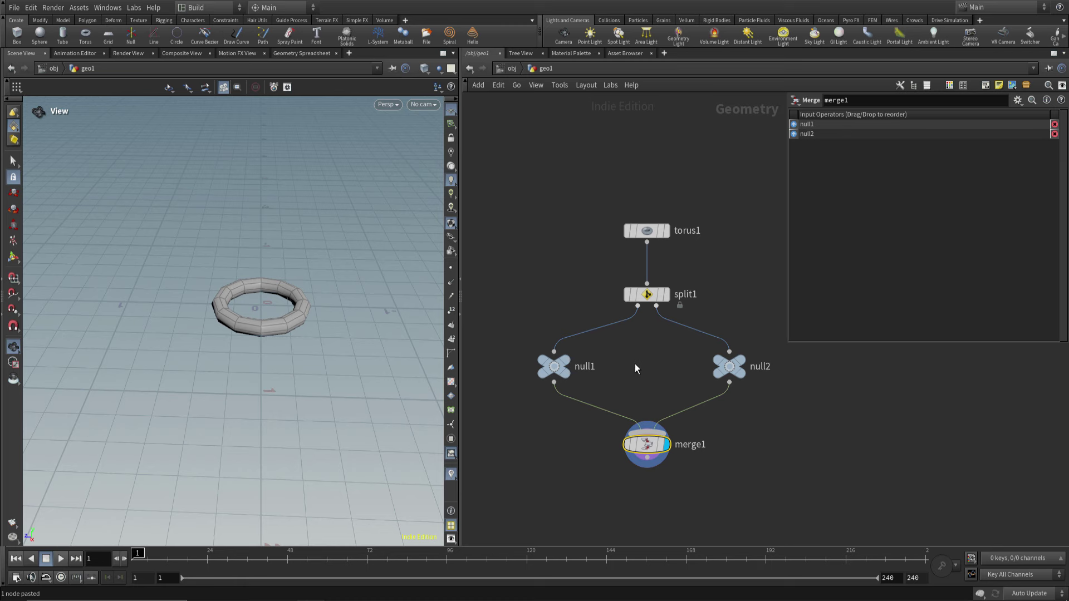
pyautogui.press('Tab')
# Insert a Transform node between null1 and merge1
pyautogui.write('t')
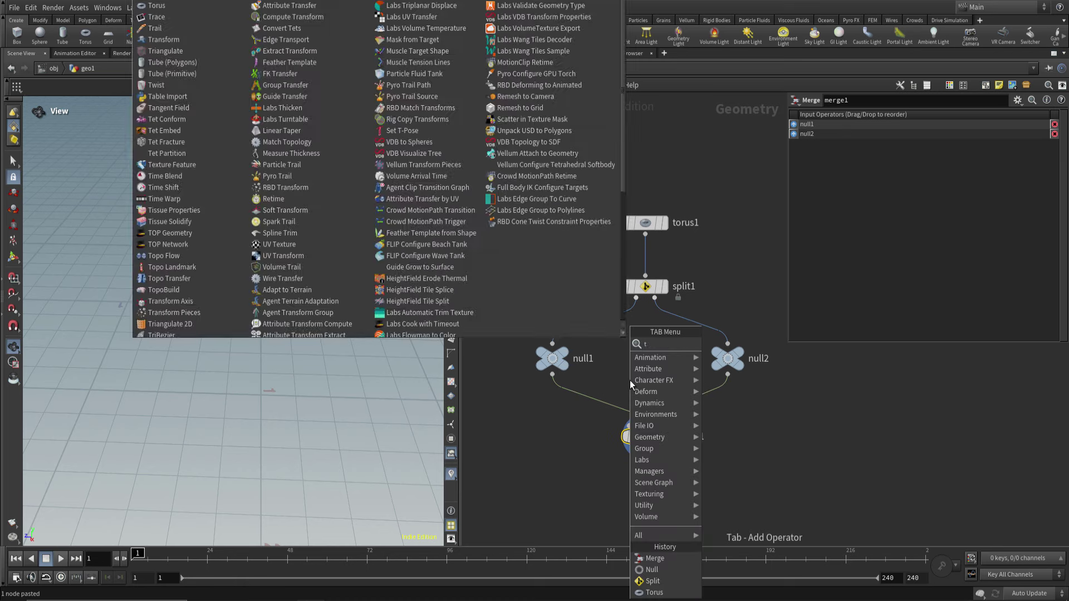
pyautogui.click(740, 21)
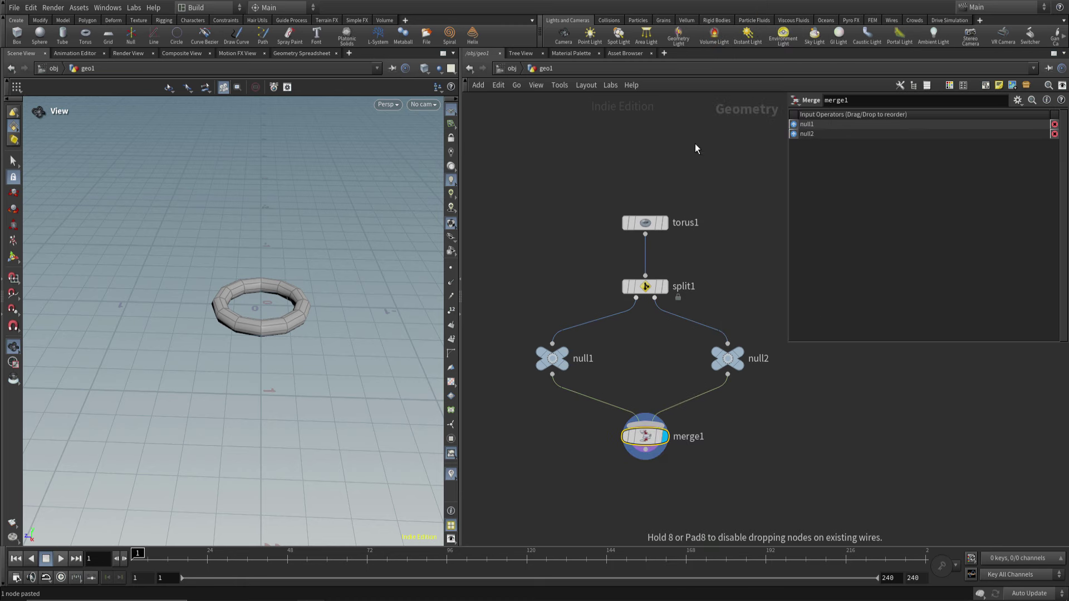
pyautogui.click(624, 374)
pyautogui.moveTo(623, 371); pyautogui.dragTo(556, 415)
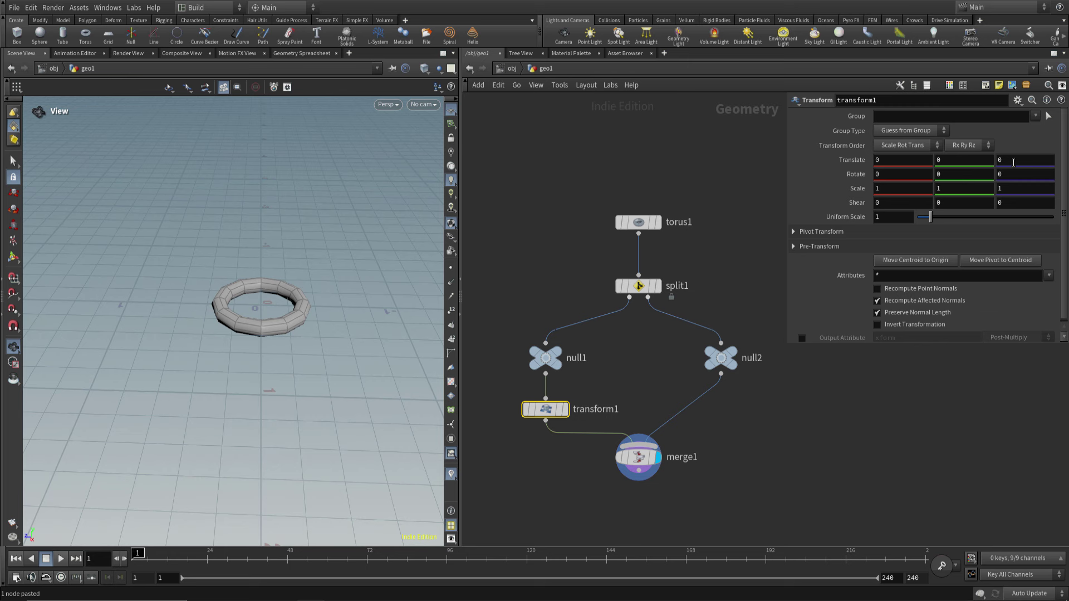
# Set transform1's Translate Z to -0.5 and copy that parameter
pyautogui.write('0.5')
pyautogui.press('Return')
pyautogui.doubleClick(1019, 165)
pyautogui.write('0')
pyautogui.press('Return')
pyautogui.click(566, 412)
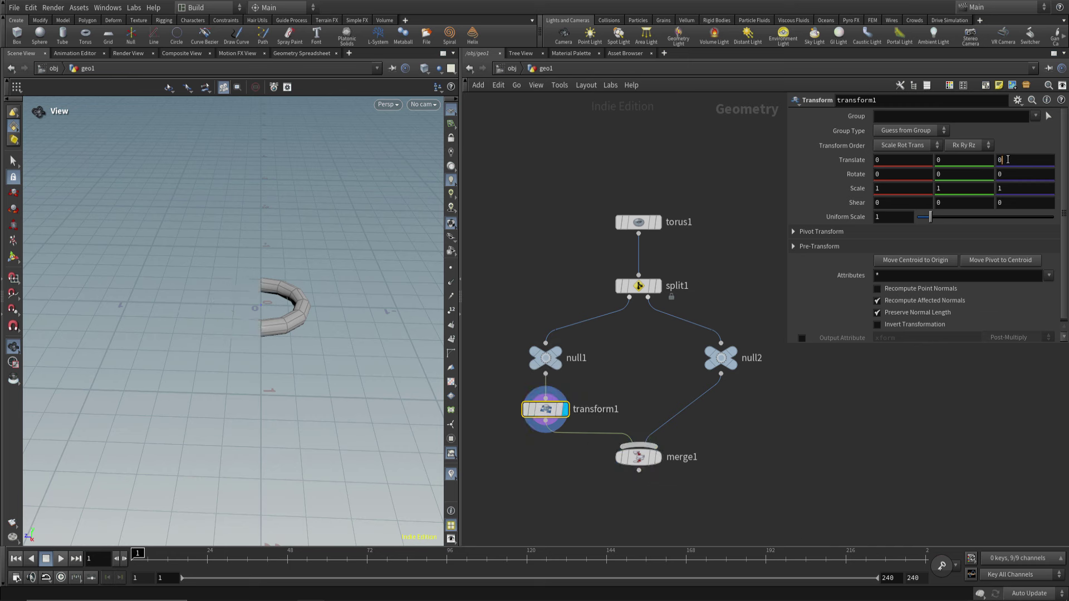
pyautogui.write('-')
pyautogui.write('0.5')
pyautogui.press('Return')
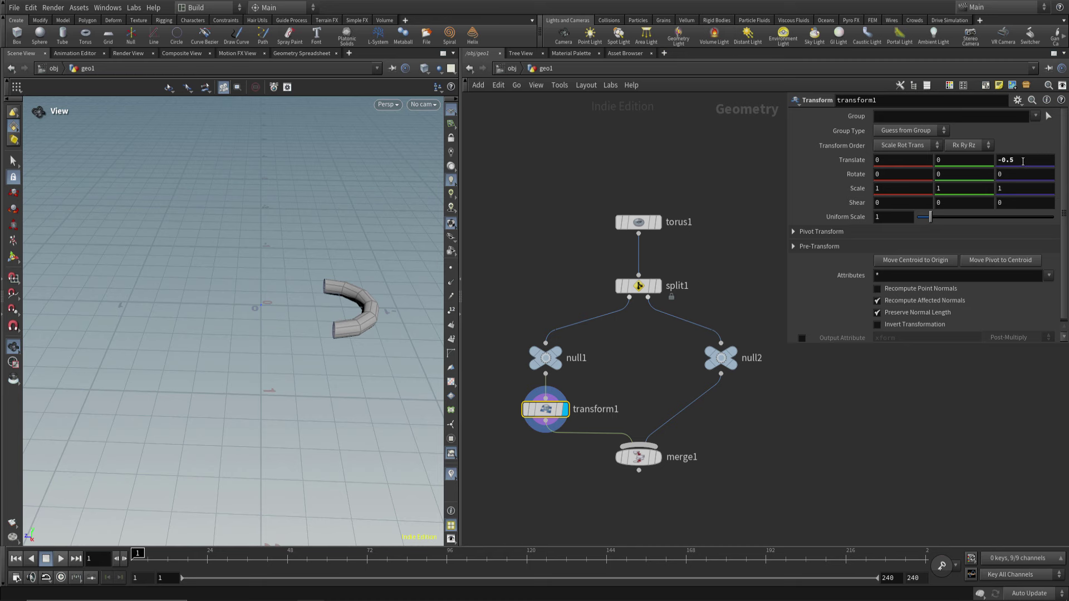
pyautogui.rightClick(1023, 160)
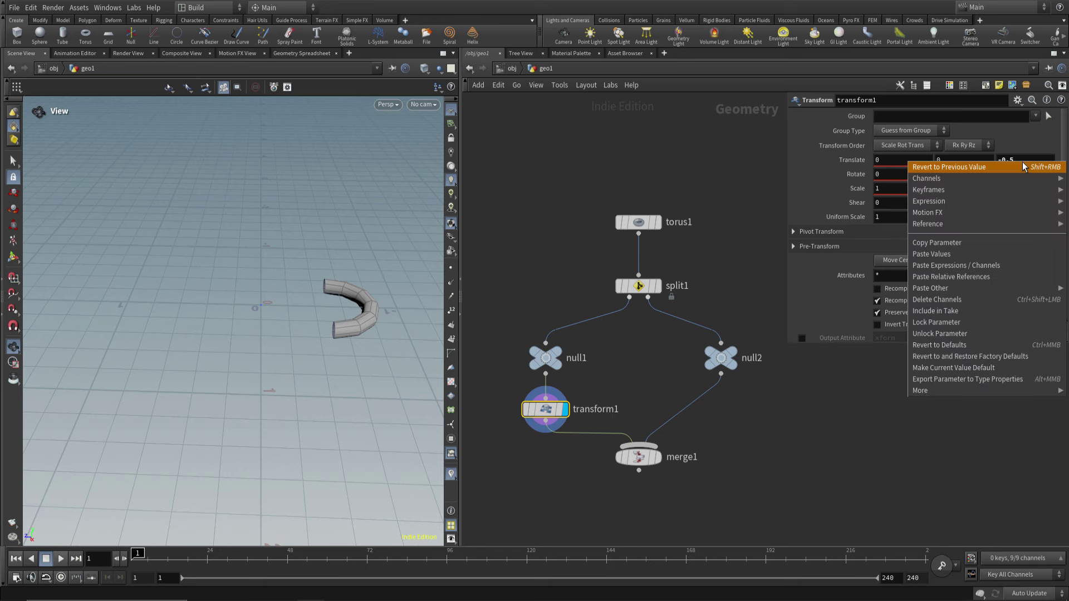
pyautogui.click(987, 240)
# Insert a second Transform node between null2 and merge1
pyautogui.press('Tab')
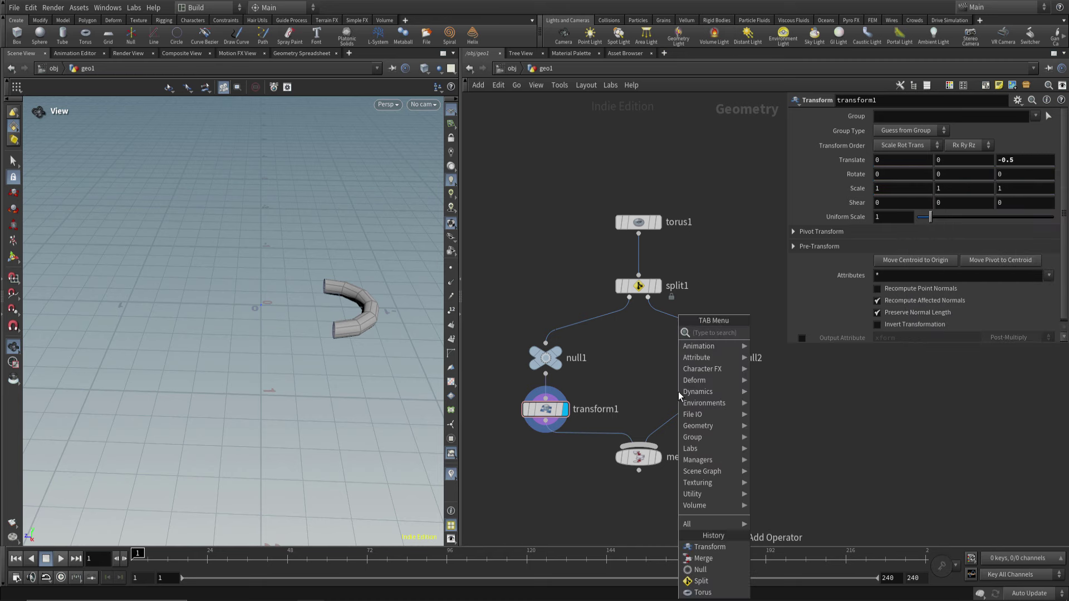
pyautogui.write('tran')
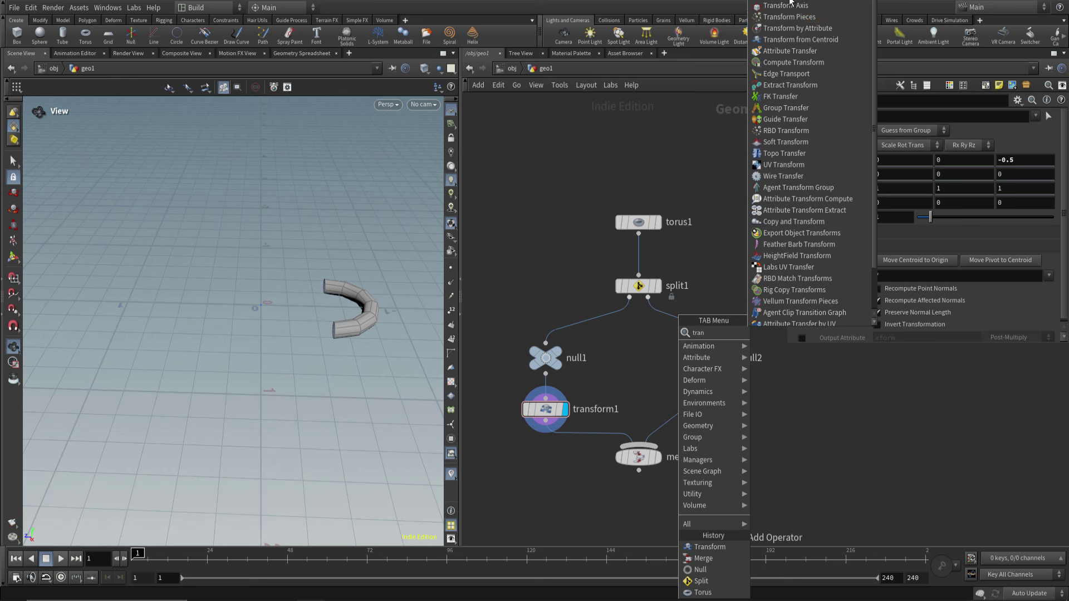
pyautogui.click(790, 6)
pyautogui.click(728, 420)
pyautogui.moveTo(728, 423); pyautogui.dragTo(719, 413)
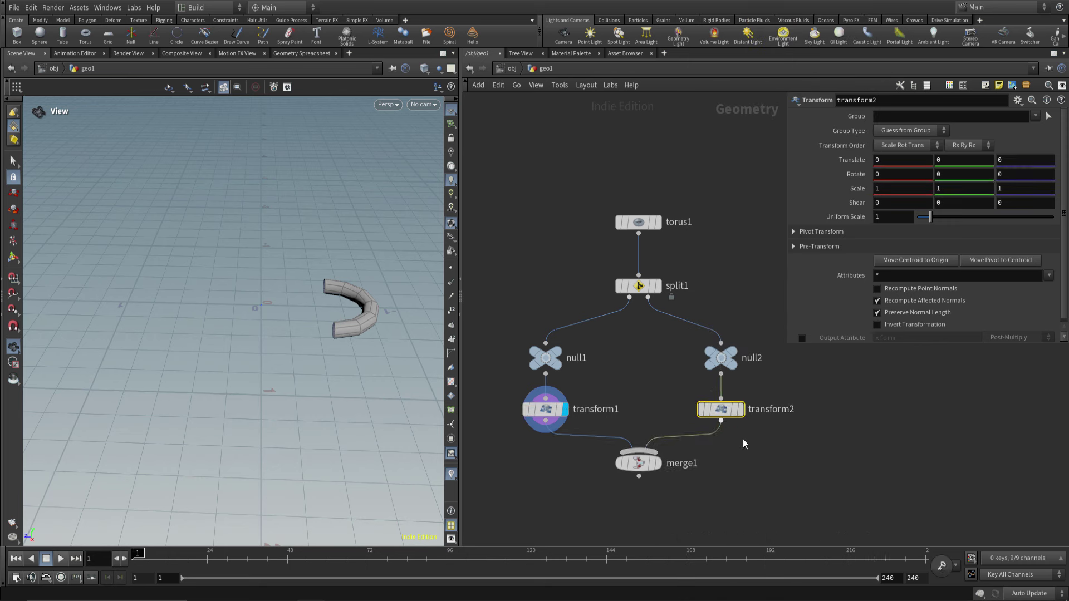
# Drive transform2's Translate Z with a negated relative reference to transform1's, then display merge1
pyautogui.rightClick(1008, 161)
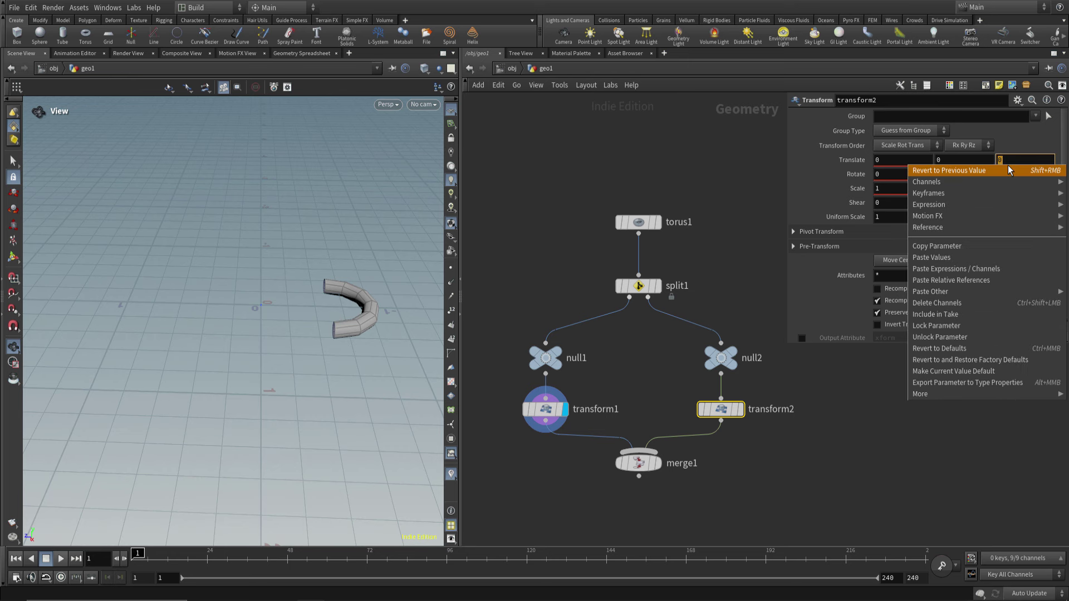
pyautogui.click(977, 279)
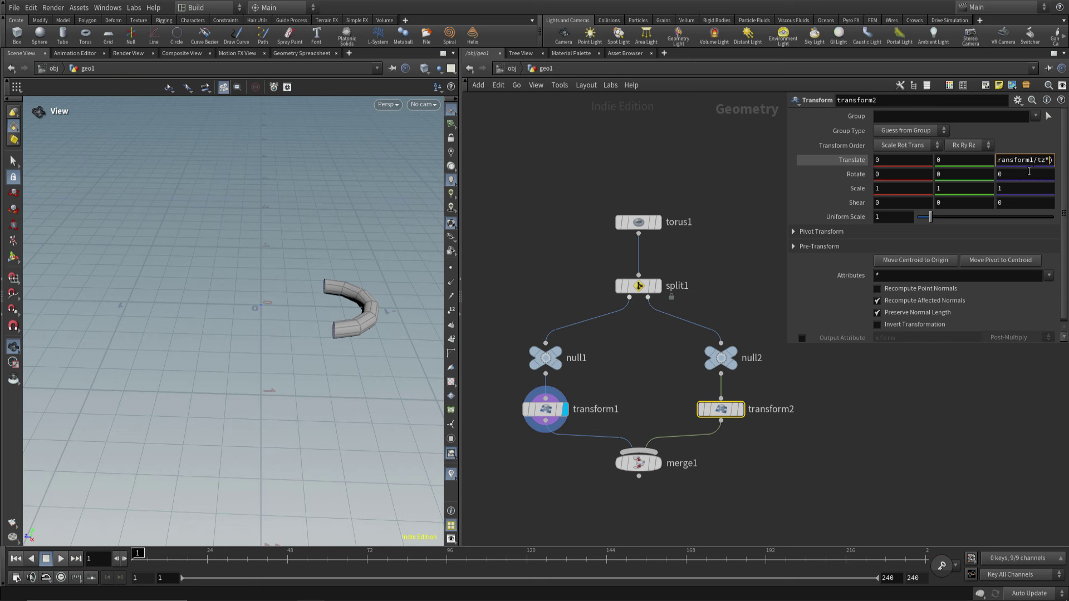
pyautogui.press('Home')
pyautogui.write('-')
pyautogui.press('Return')
pyautogui.moveTo(747, 255); pyautogui.dragTo(735, 248, button='middle')
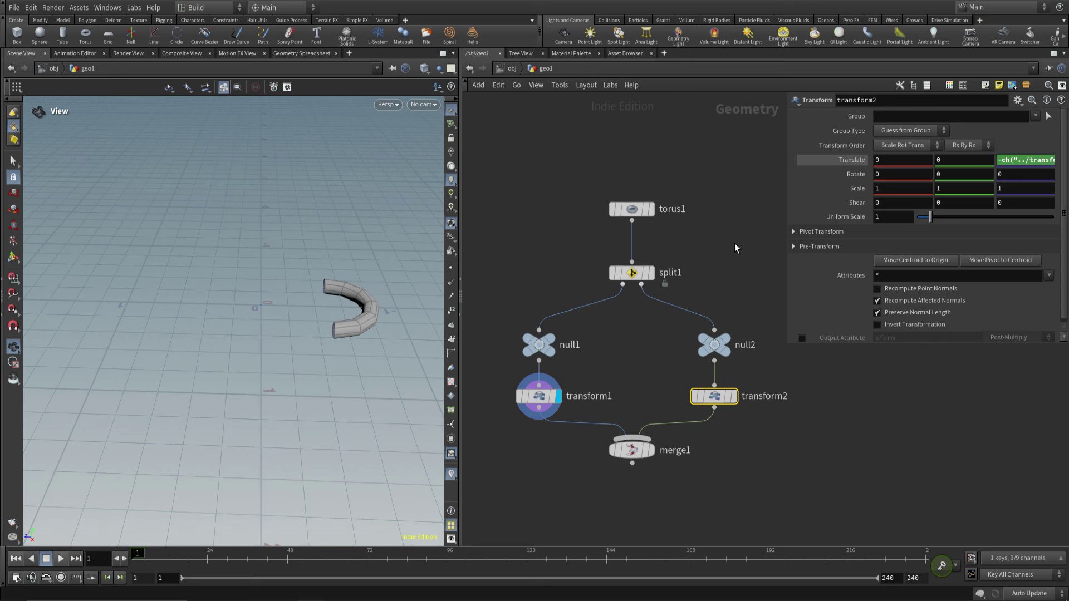
pyautogui.click(613, 450)
# Reduce transform1's Translate Z offset to -0.25 so the halves sit apart
pyautogui.click(569, 402)
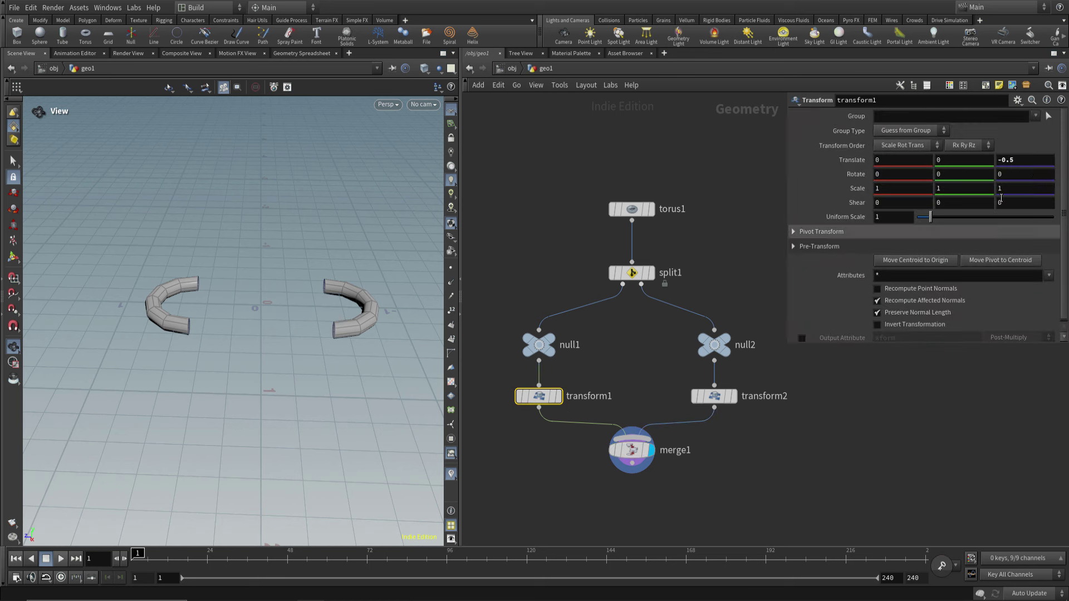
pyautogui.middleClick(1029, 160)
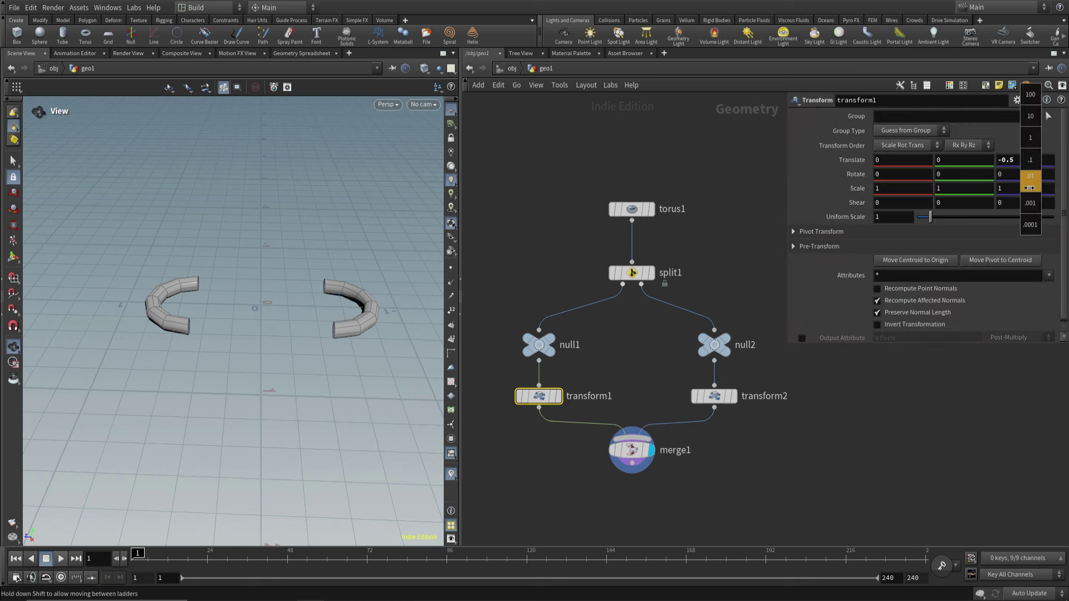
pyautogui.moveTo(1030, 161); pyautogui.dragTo(1038, 178, button='middle')
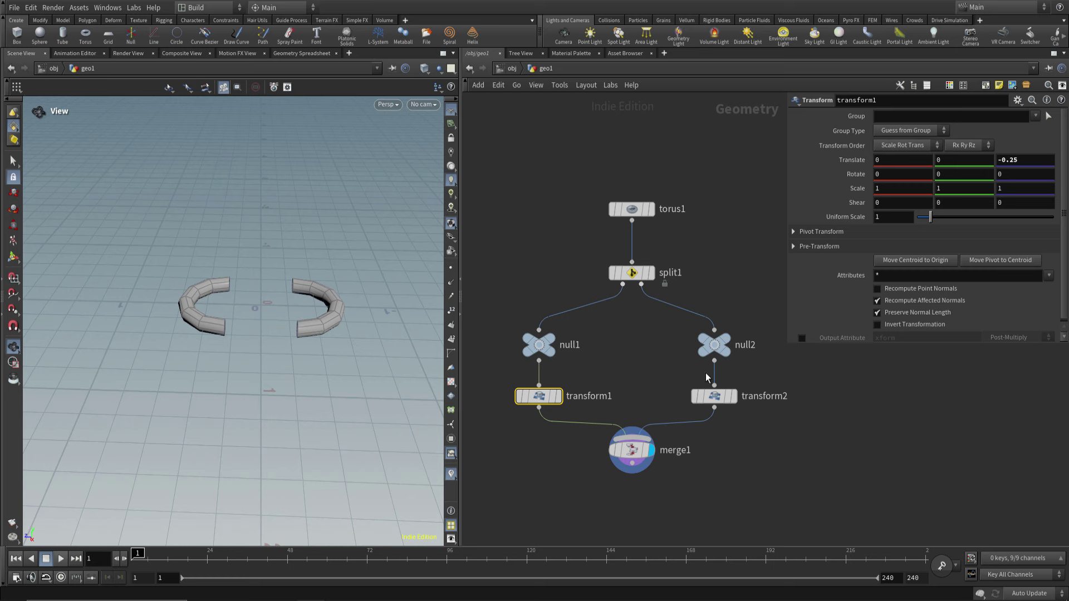
pyautogui.scroll(2, 290, 362)
pyautogui.scroll(3, 372, 308)
pyautogui.moveTo(372, 308); pyautogui.dragTo(353, 351)
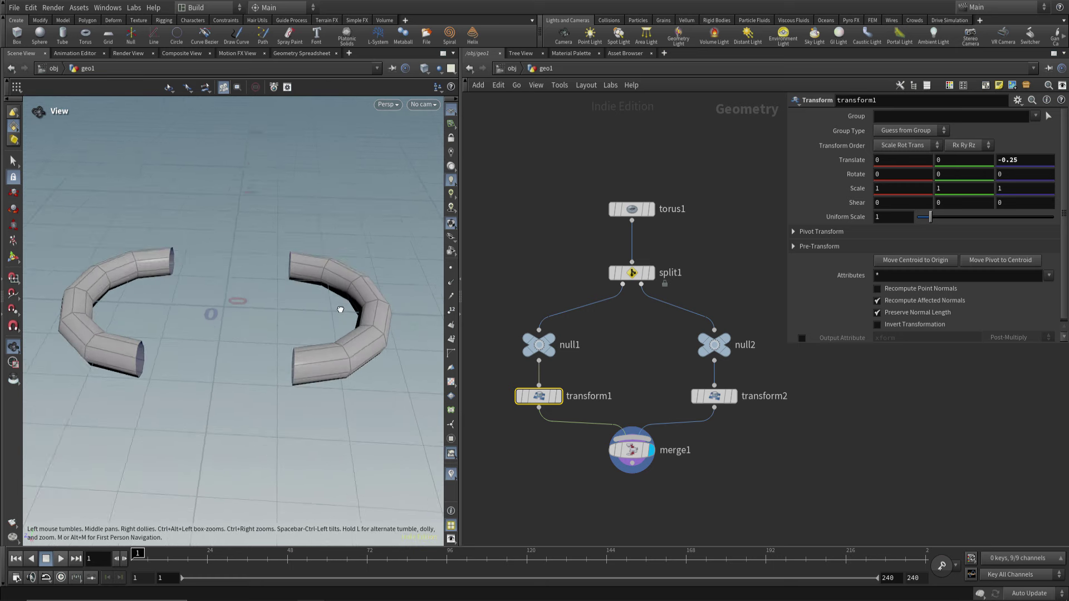
pyautogui.moveTo(652, 462); pyautogui.dragTo(661, 407, button='middle')
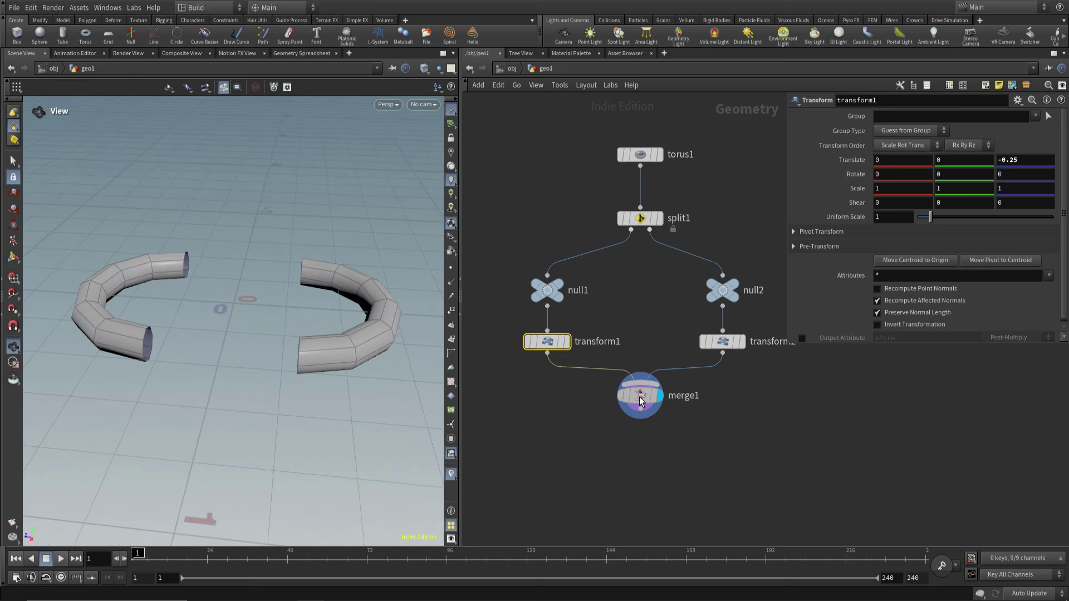
pyautogui.click(646, 398)
# Add polybridge1 fed by merge1 and make it the displayed node
pyautogui.moveTo(642, 462); pyautogui.dragTo(649, 420, button='middle')
pyautogui.press('Tab')
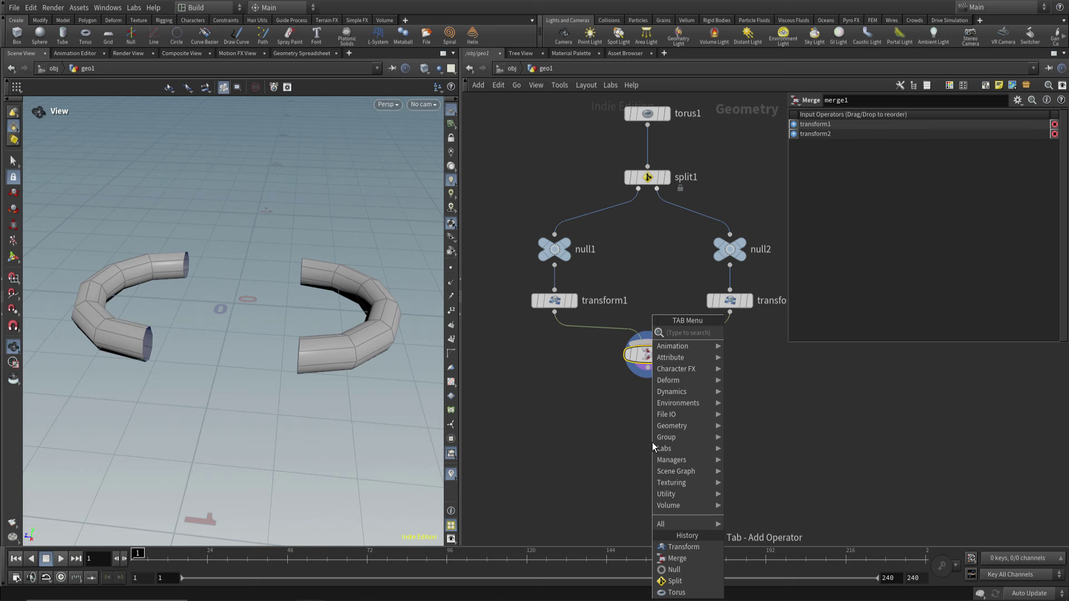
pyautogui.write('polybrid')
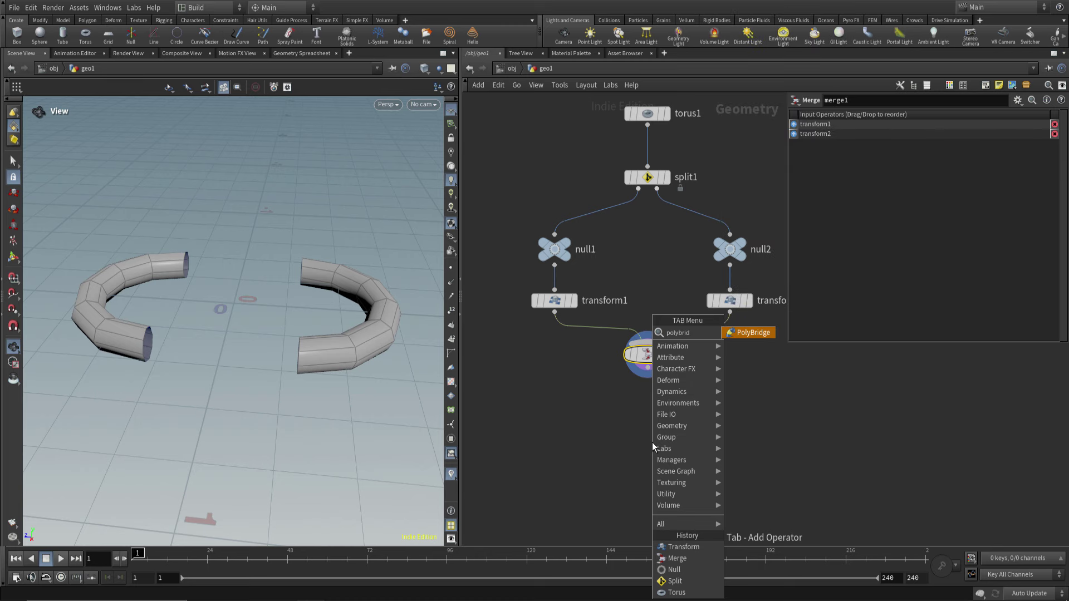
pyautogui.press('Return')
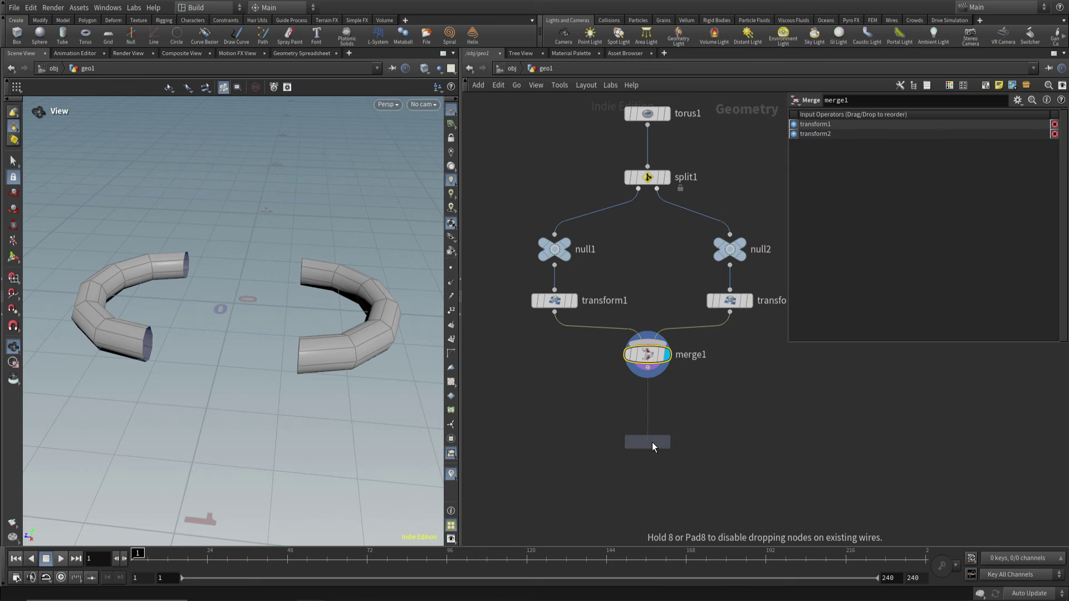
pyautogui.click(652, 442)
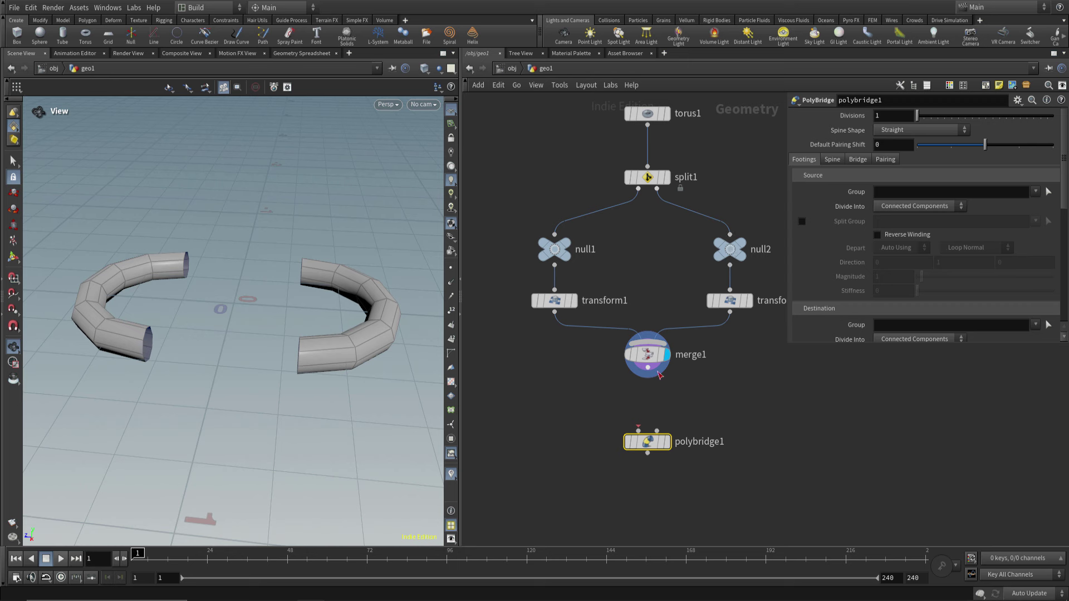
pyautogui.moveTo(629, 448); pyautogui.dragTo(630, 432)
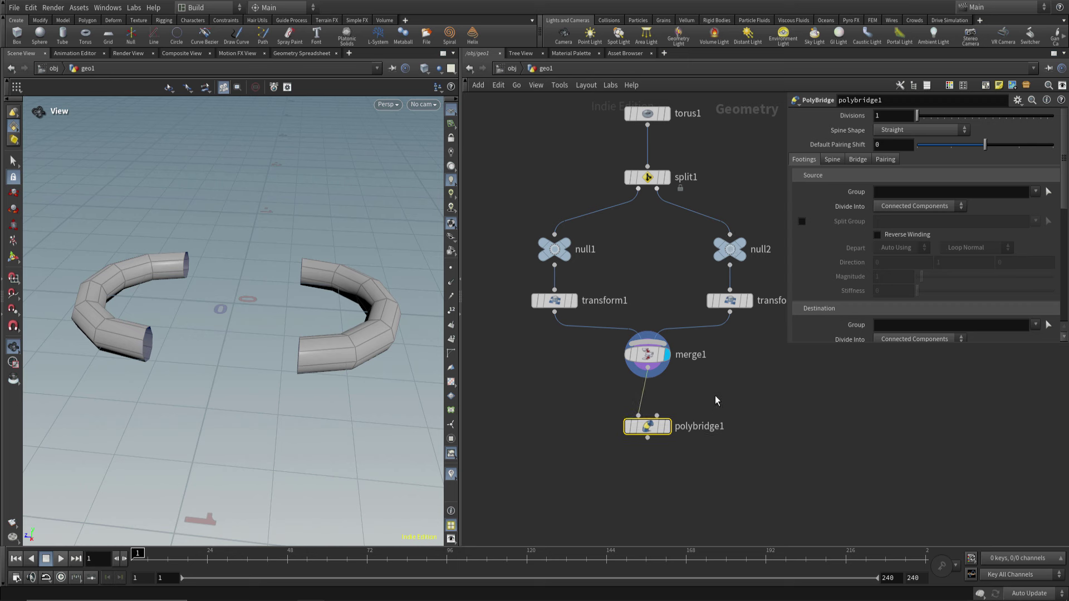
pyautogui.press('r')
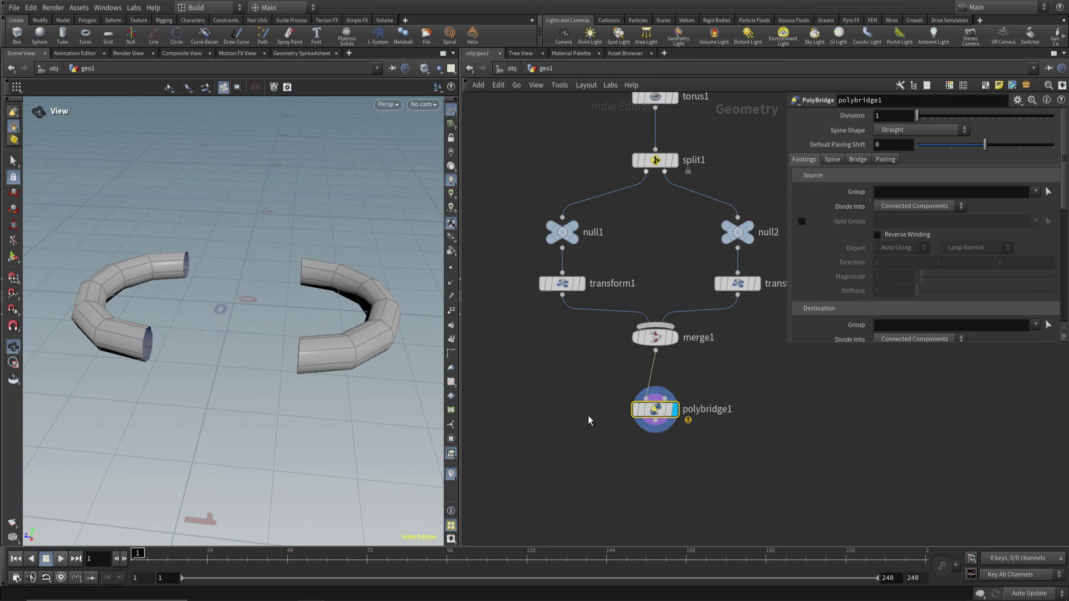
pyautogui.moveTo(277, 329)
pyautogui.mouseDown()
pyautogui.moveTo(272, 336)
pyautogui.moveTo(285, 333)
pyautogui.mouseUp()
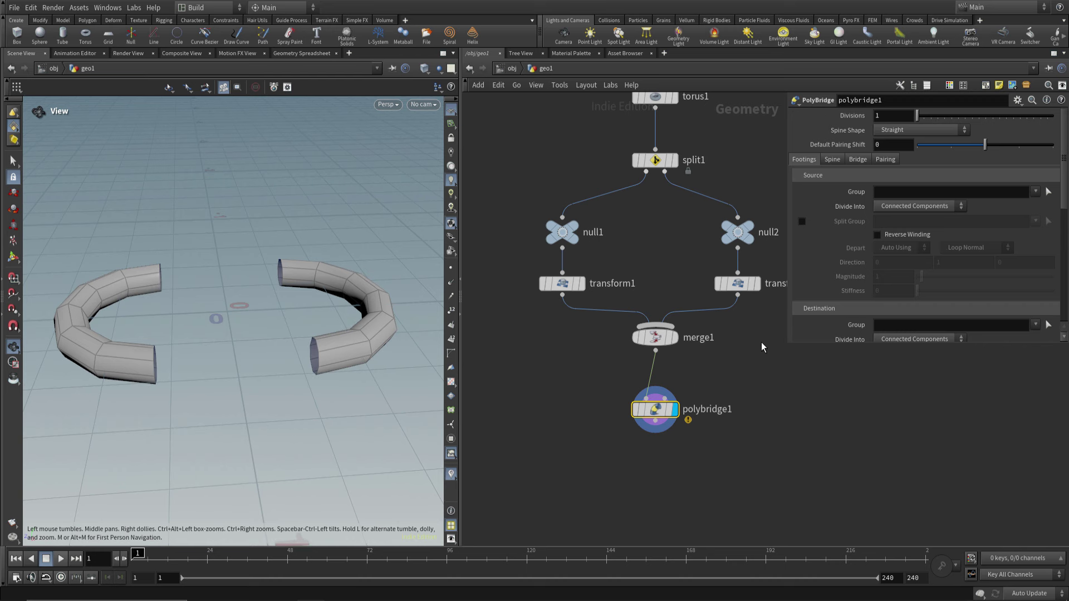
pyautogui.moveTo(786, 345)
pyautogui.mouseDown()
pyautogui.moveTo(766, 465)
pyautogui.moveTo(768, 452)
pyautogui.mouseUp()
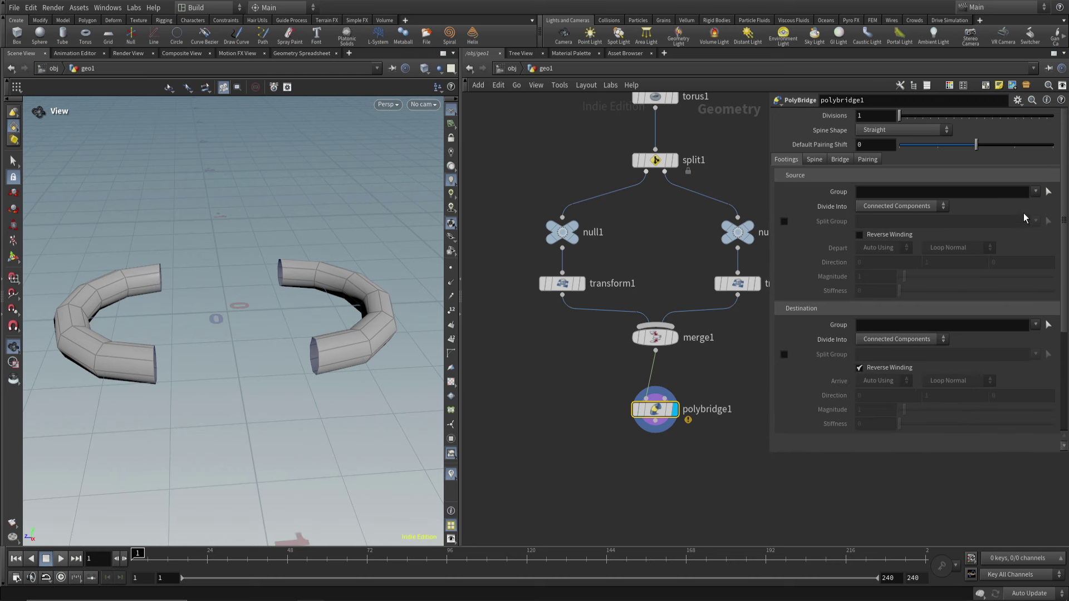
# Set the PolyBridge Source Group to the open end edges of the left half-torus
pyautogui.click(1048, 192)
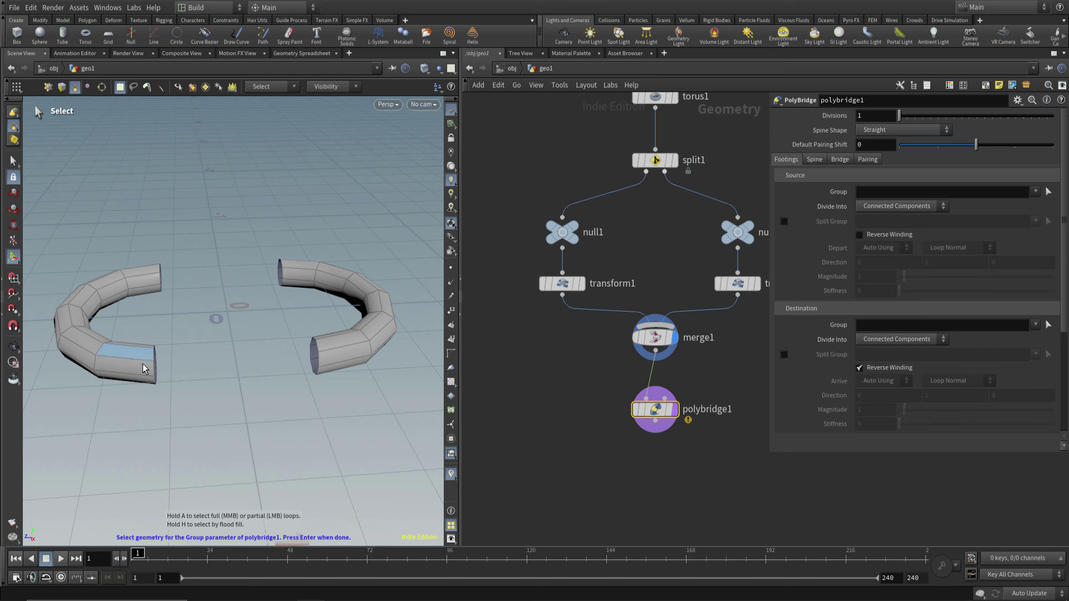
pyautogui.moveTo(165, 365); pyautogui.dragTo(171, 367, button='middle')
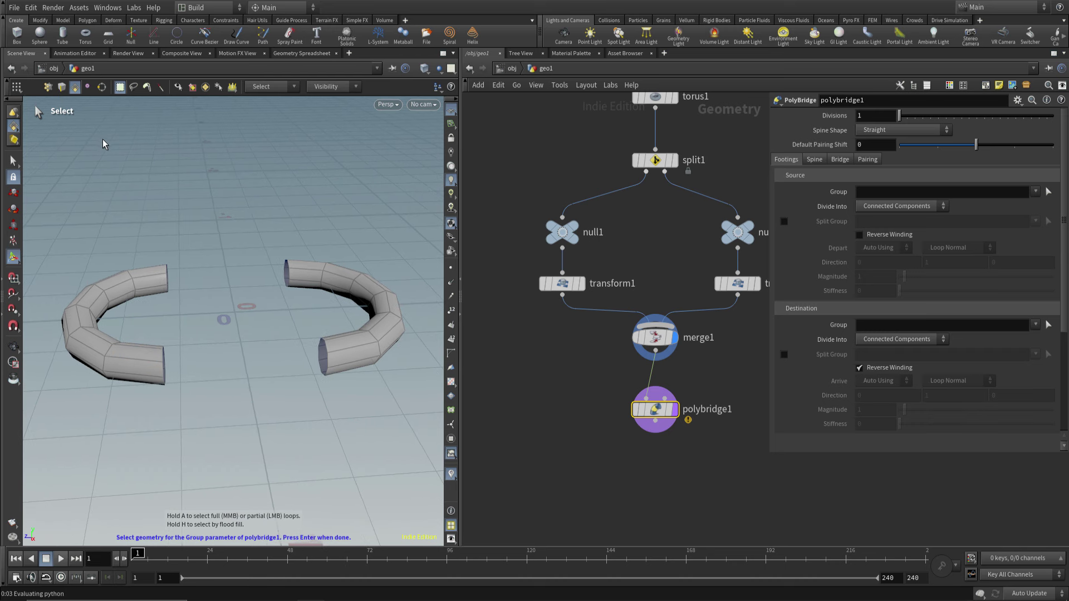
pyautogui.press('Escape')
pyautogui.moveTo(191, 294); pyautogui.dragTo(207, 284, button='middle')
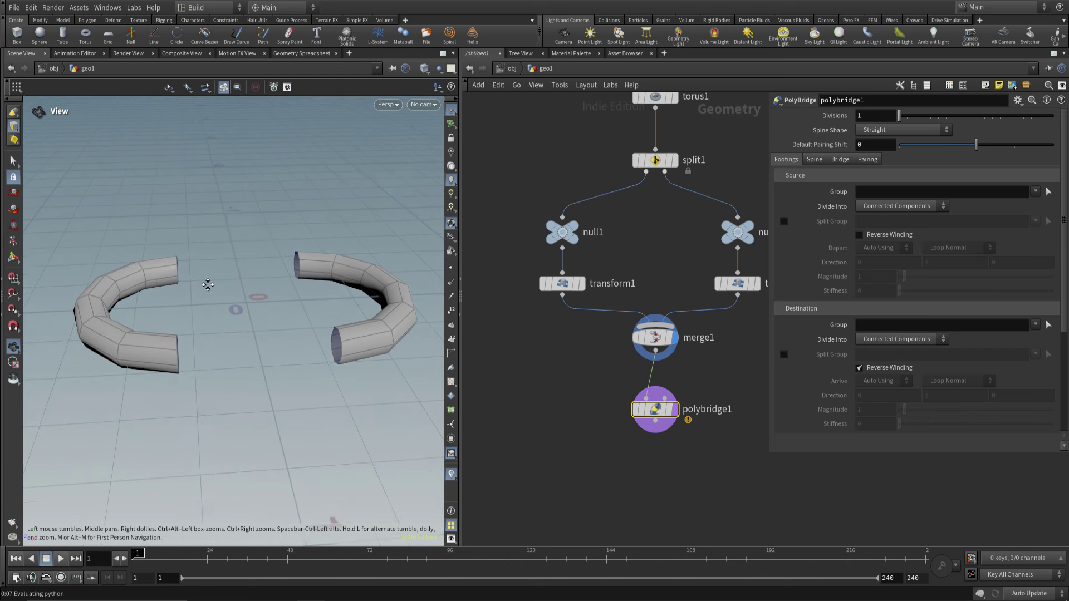
pyautogui.press('Return')
pyautogui.moveTo(213, 215); pyautogui.dragTo(162, 393)
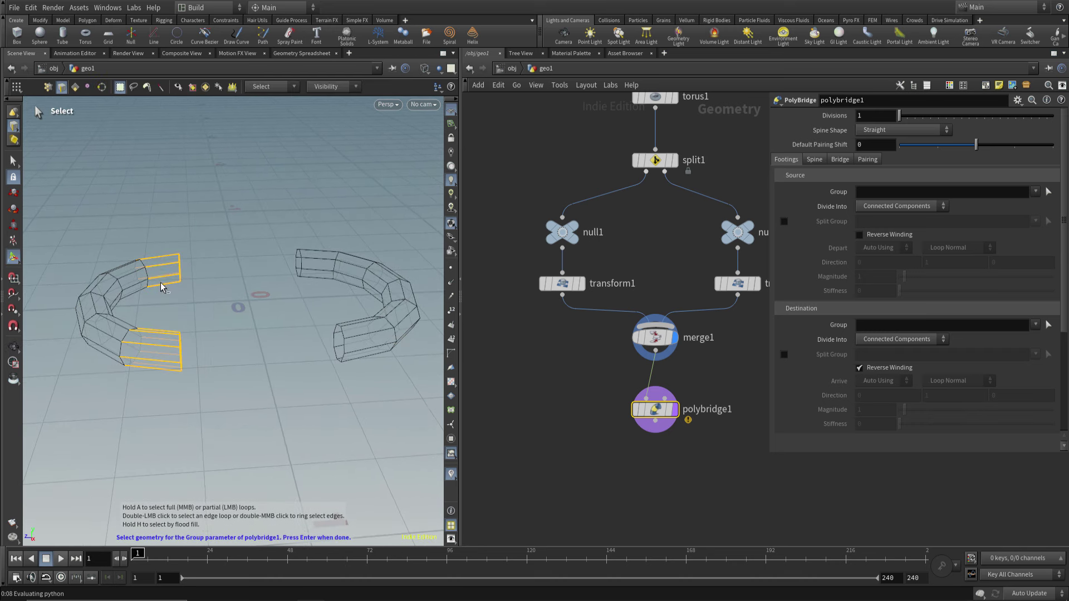
pyautogui.press('3')
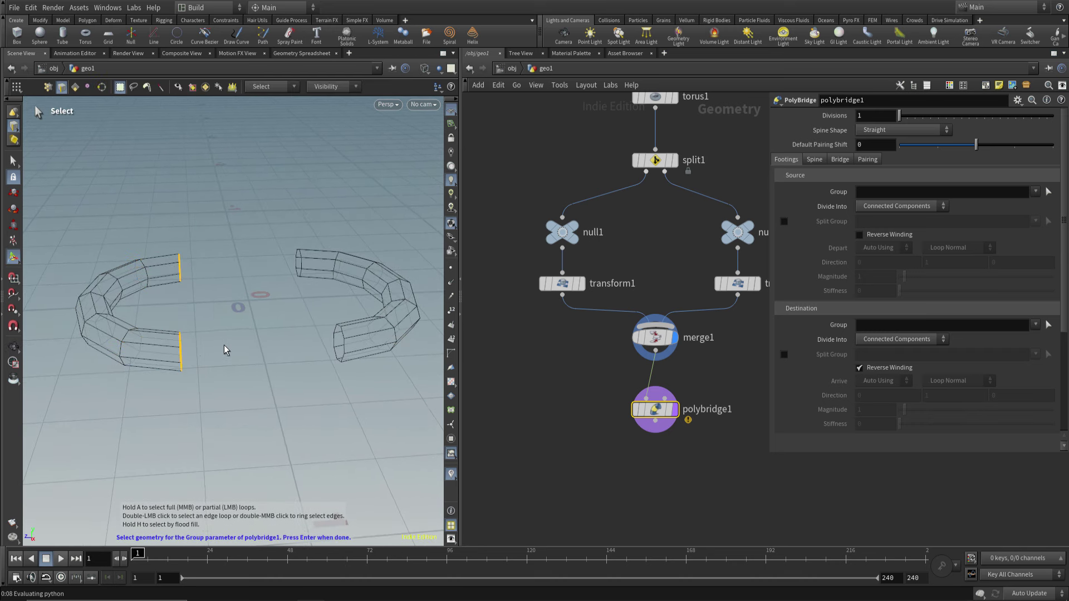
pyautogui.press('Return')
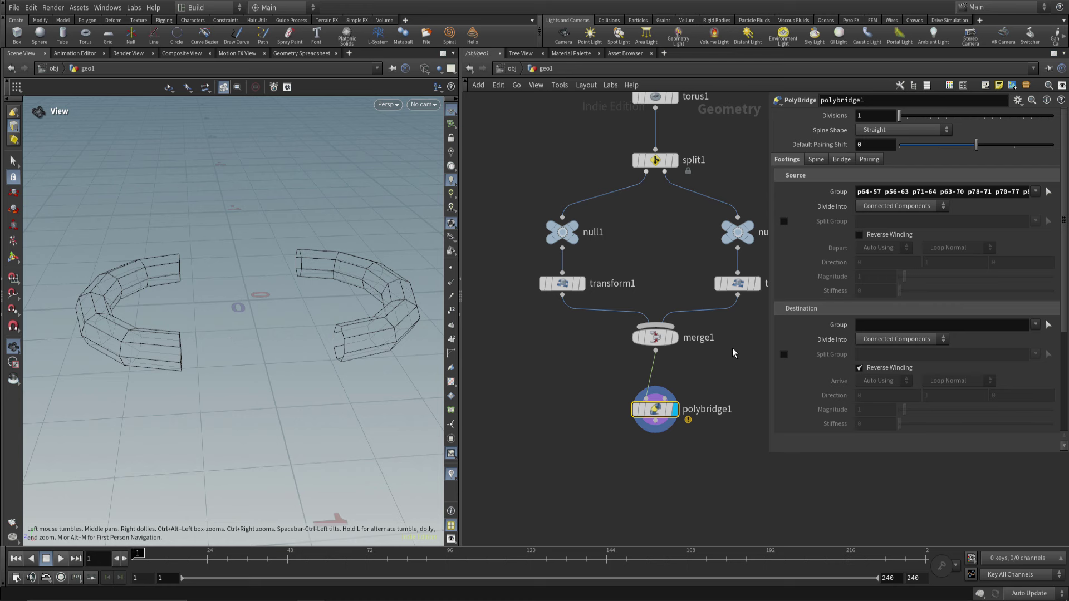
# Set the Destination Group to the right half-torus end edges, bridging the halves
pyautogui.click(1048, 324)
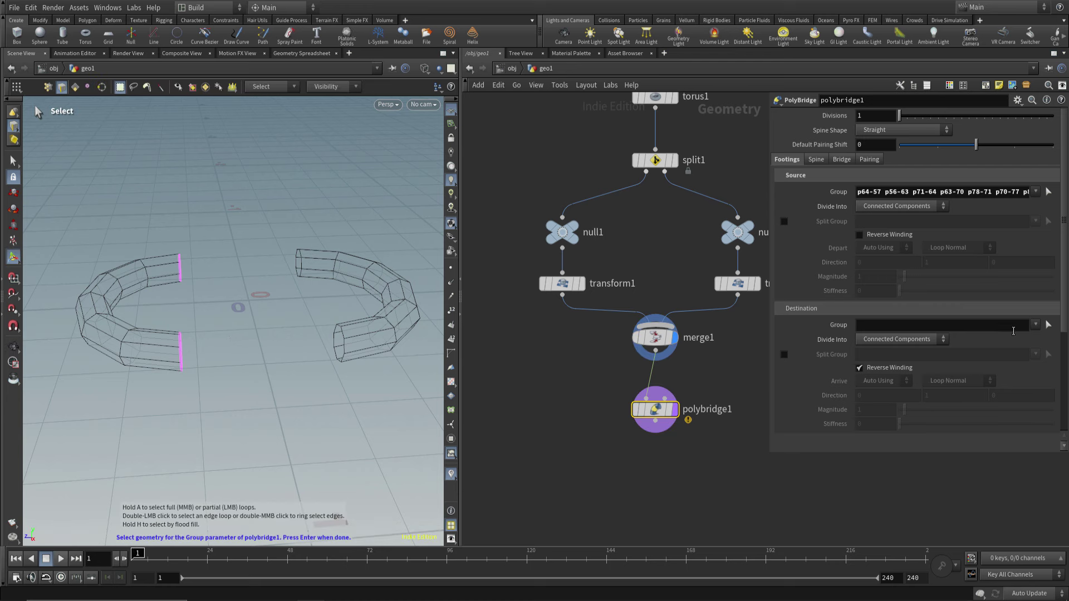
pyautogui.moveTo(279, 287); pyautogui.dragTo(243, 268)
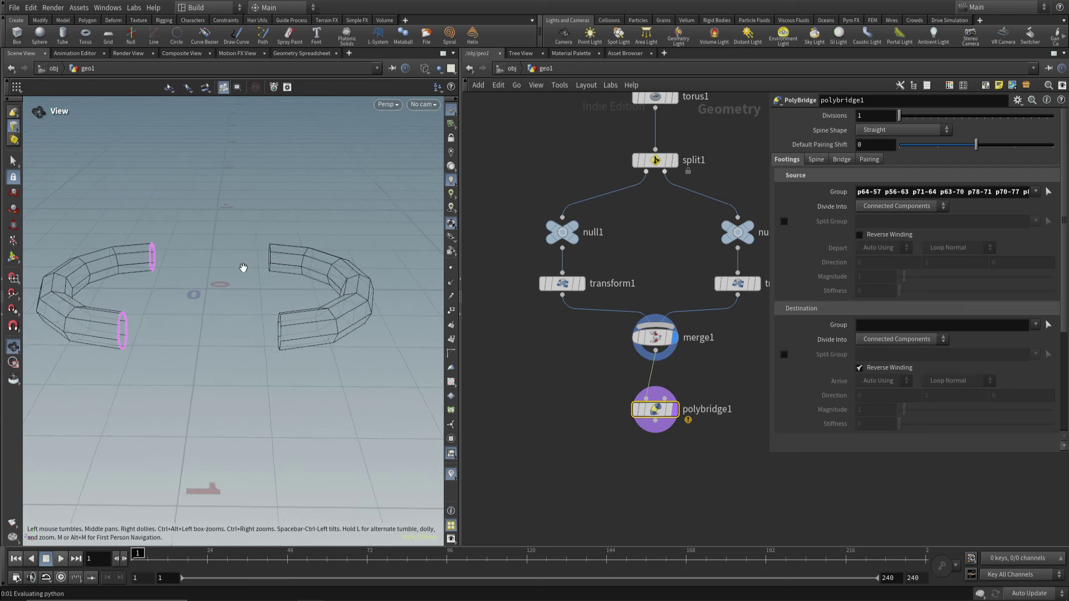
pyautogui.moveTo(239, 213); pyautogui.dragTo(345, 386)
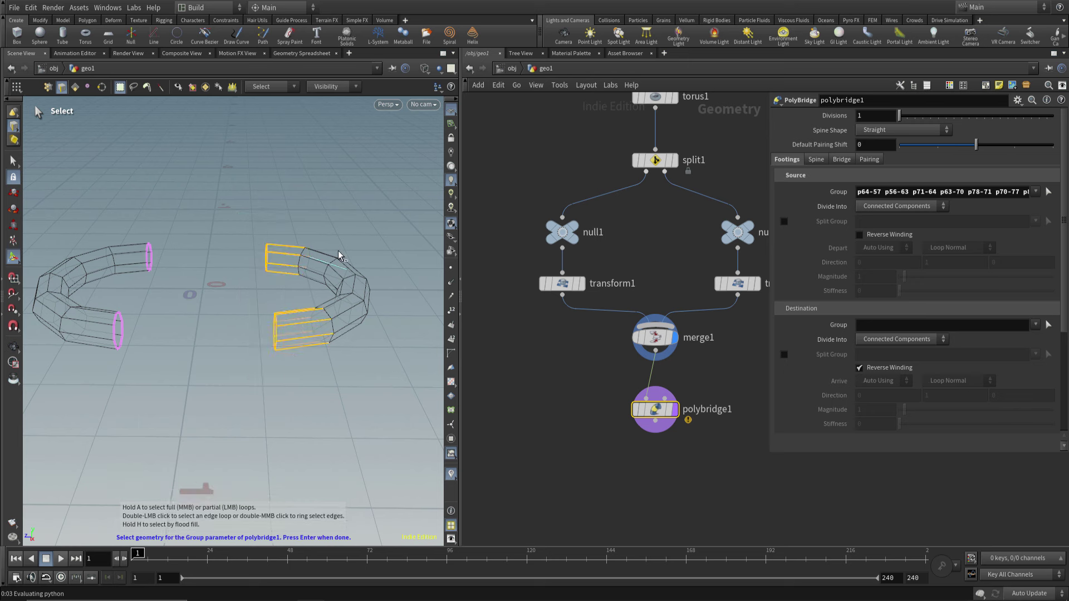
pyautogui.moveTo(369, 195); pyautogui.dragTo(266, 395)
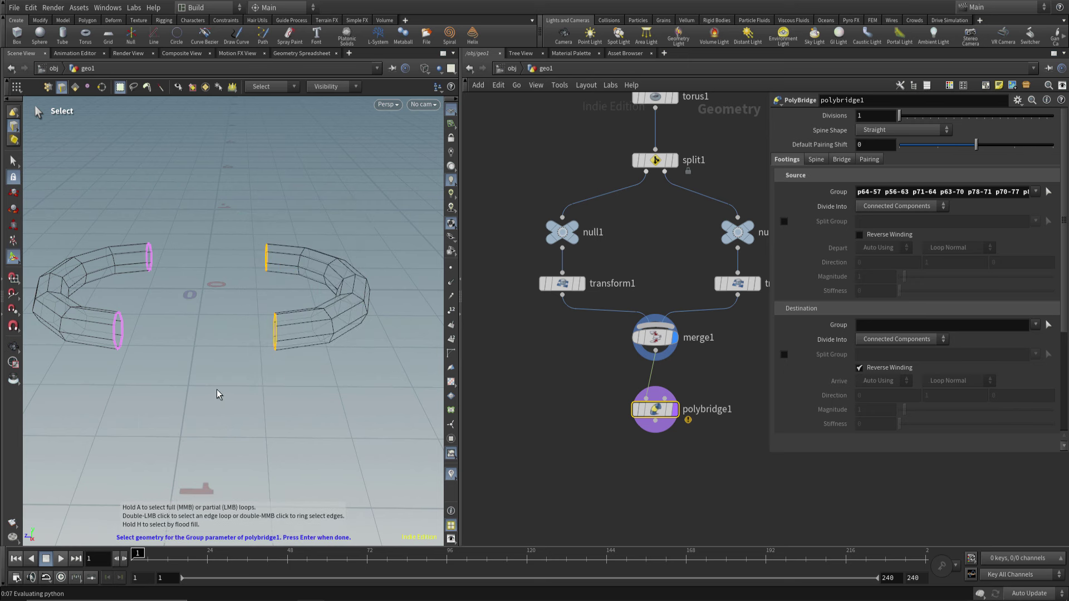
pyautogui.press('Return')
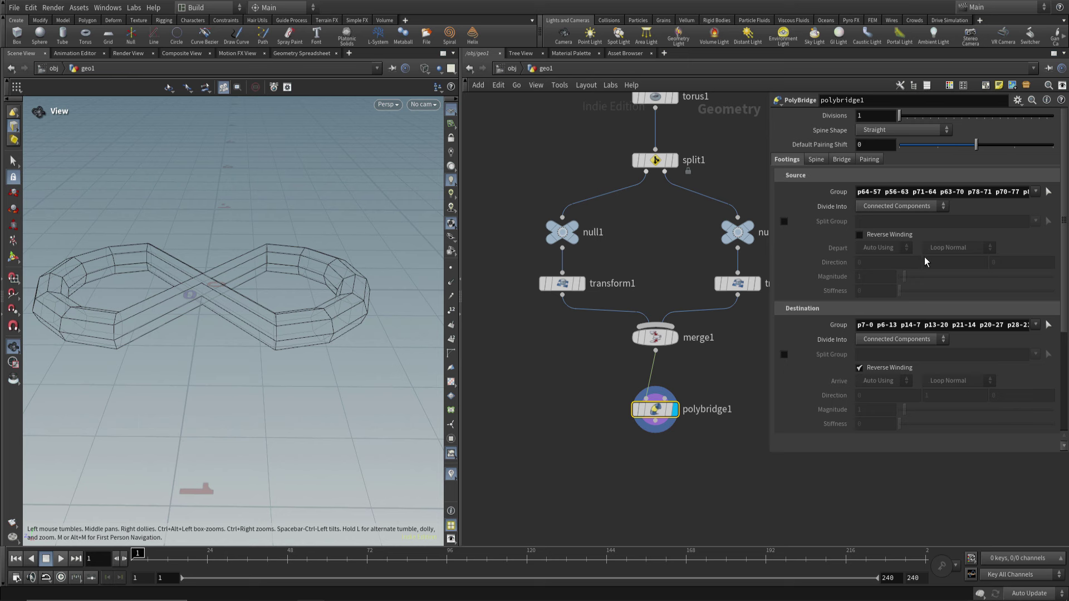
# Keep the PolyBridge spine shape set to Straight
pyautogui.click(922, 130)
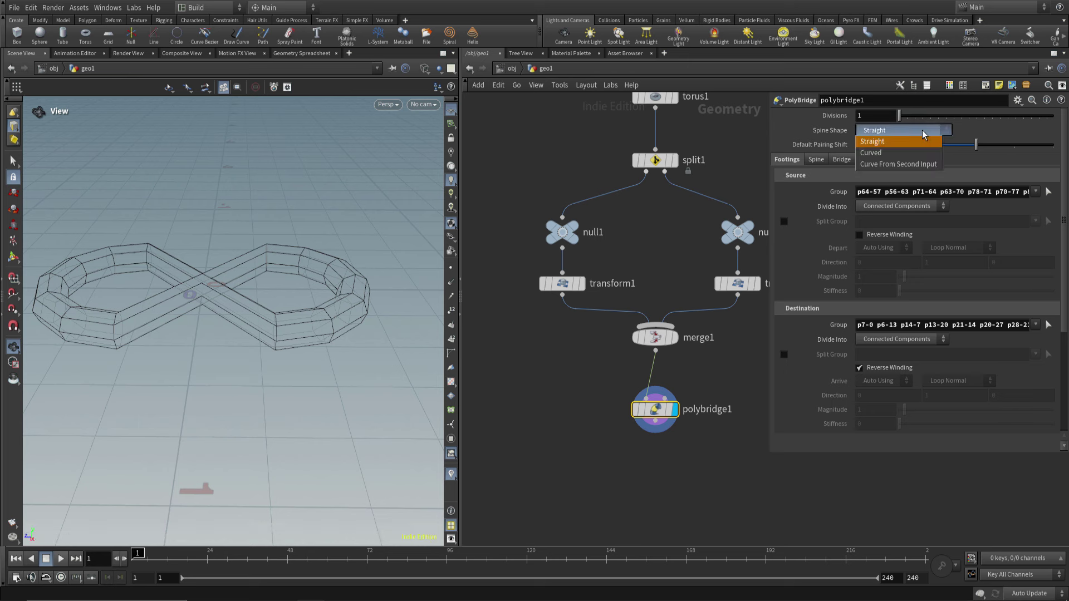
pyautogui.click(911, 139)
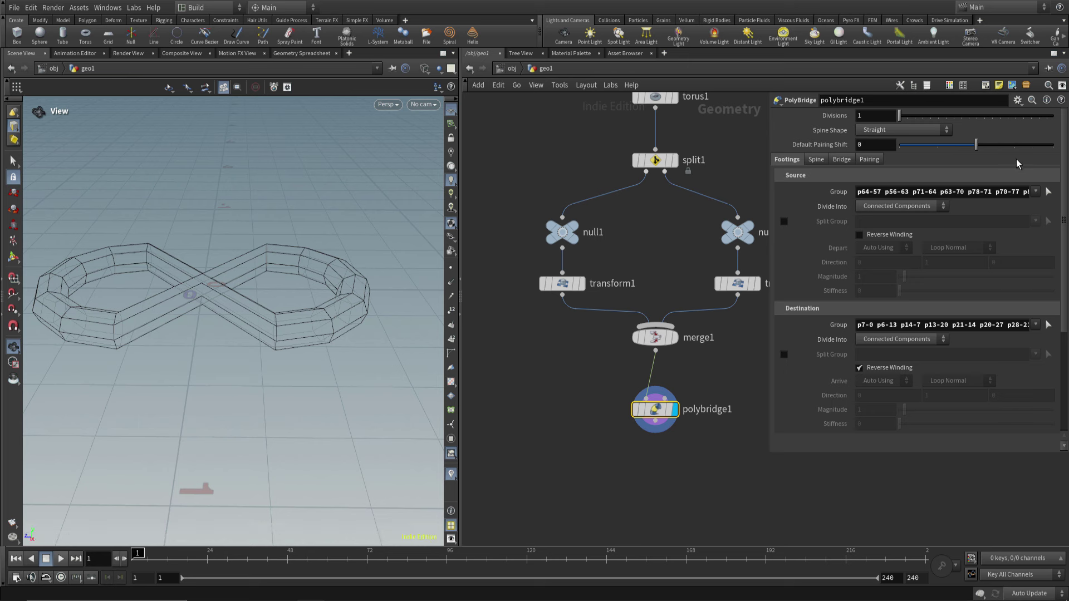
pyautogui.moveTo(1063, 161); pyautogui.dragTo(1064, 181)
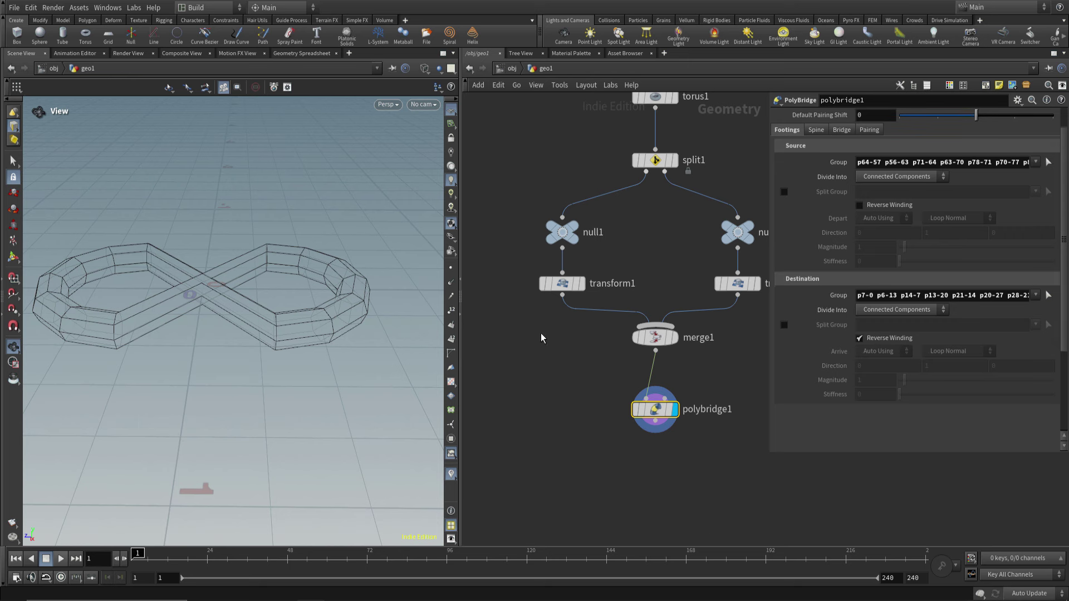
pyautogui.moveTo(1064, 304); pyautogui.dragTo(1063, 293)
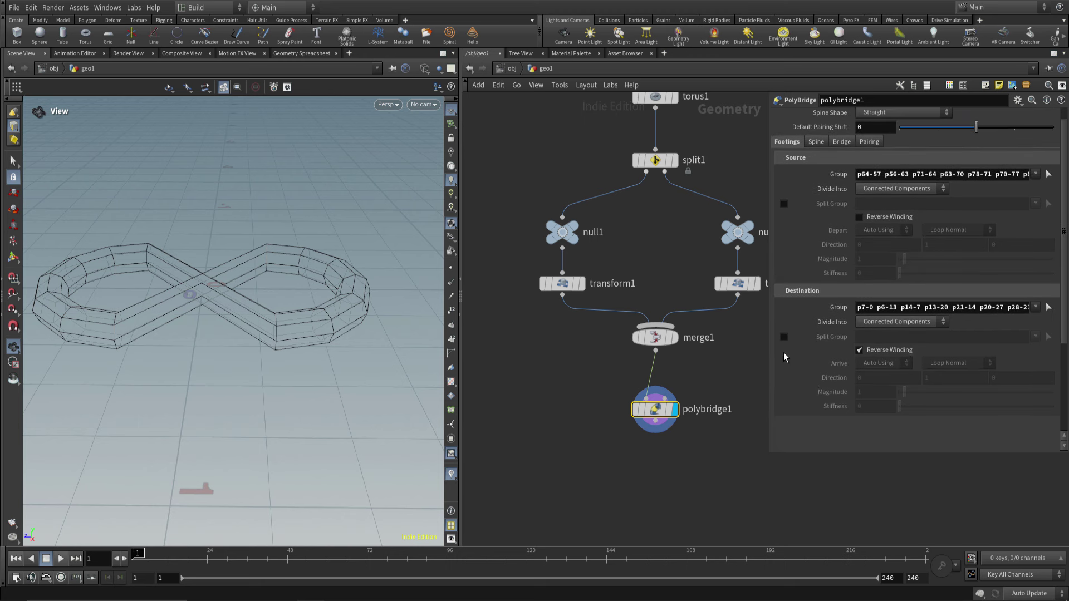
# Rotate transform1's half 180 degrees to form one closed oval link, viewed shaded
pyautogui.moveTo(653, 268); pyautogui.dragTo(652, 283, button='middle')
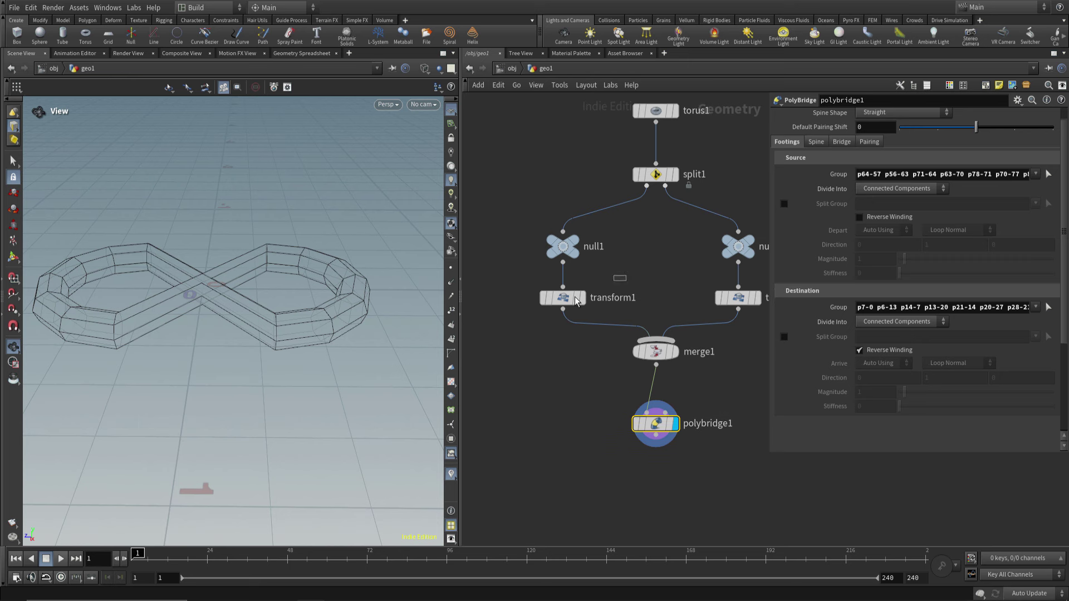
pyautogui.click(576, 298)
pyautogui.write('1')
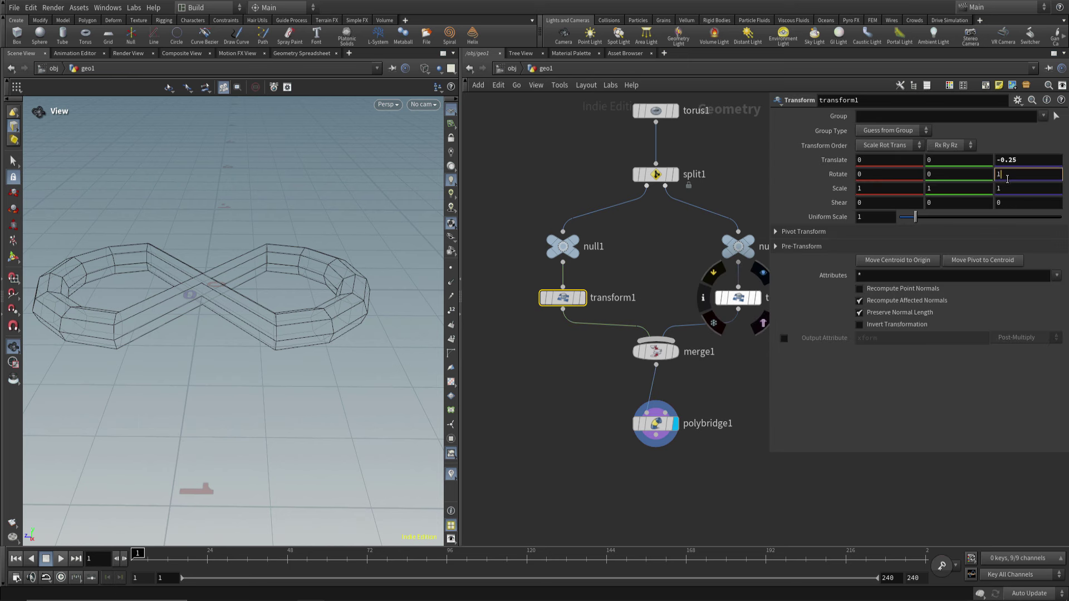
pyautogui.write('80')
pyautogui.press('Return')
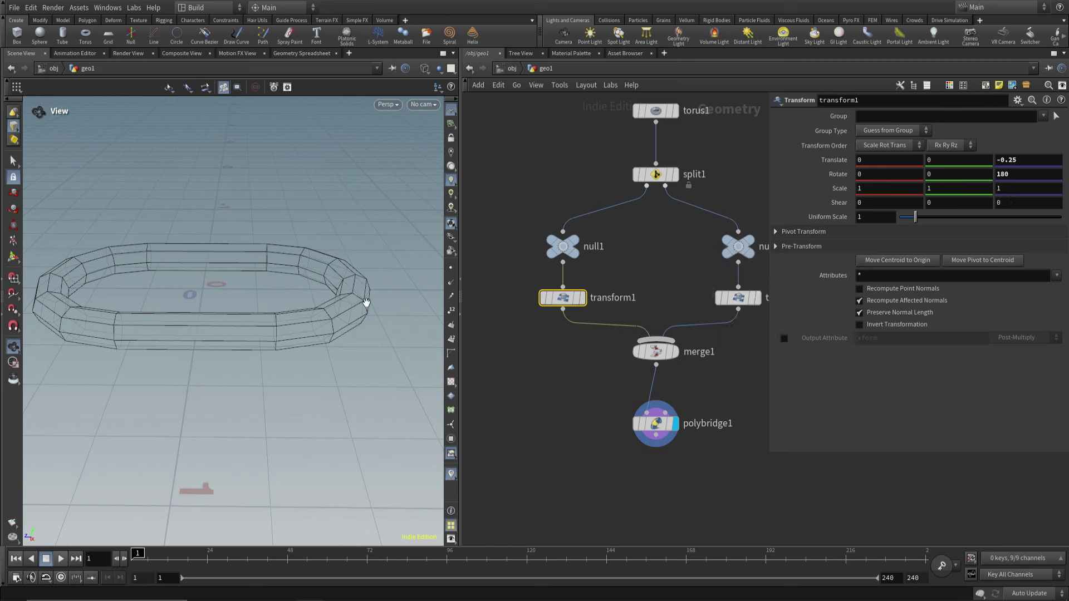
pyautogui.moveTo(312, 312)
pyautogui.mouseDown()
pyautogui.moveTo(237, 317)
pyautogui.moveTo(227, 357)
pyautogui.moveTo(294, 368)
pyautogui.mouseUp()
pyautogui.press('w')
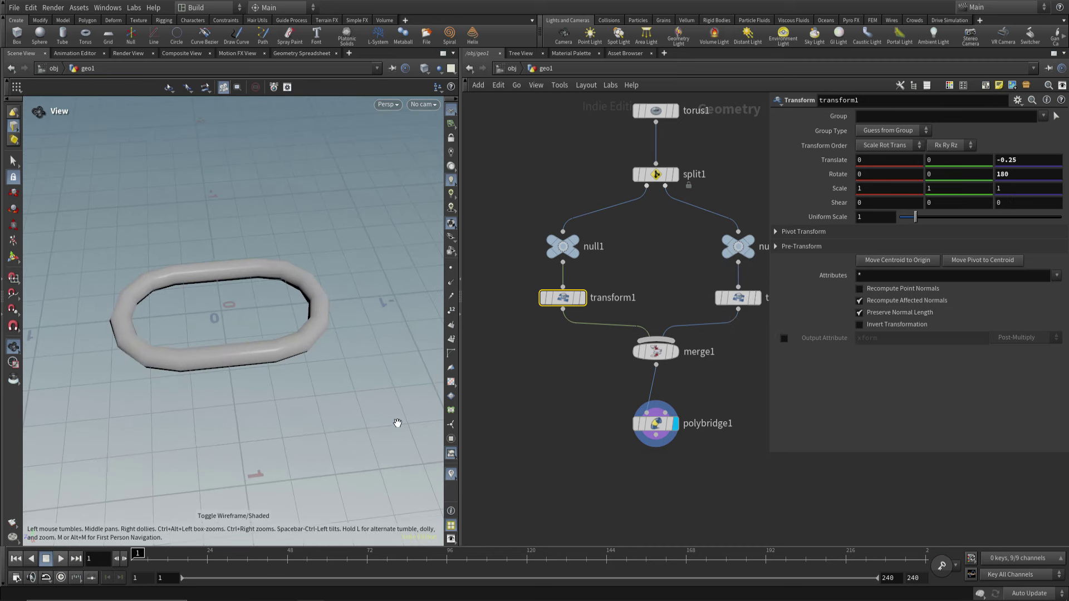
# Add a separate drawcurve1 Draw Curve node to the network
pyautogui.press('p')
pyautogui.moveTo(646, 472); pyautogui.dragTo(644, 395, button='middle')
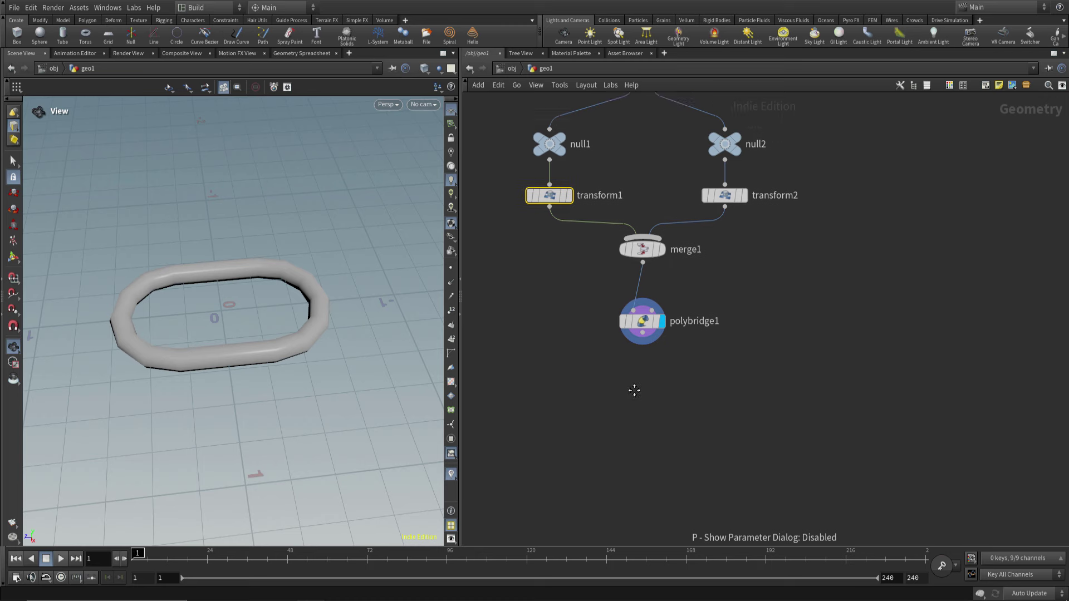
pyautogui.scroll(-3, 618, 384)
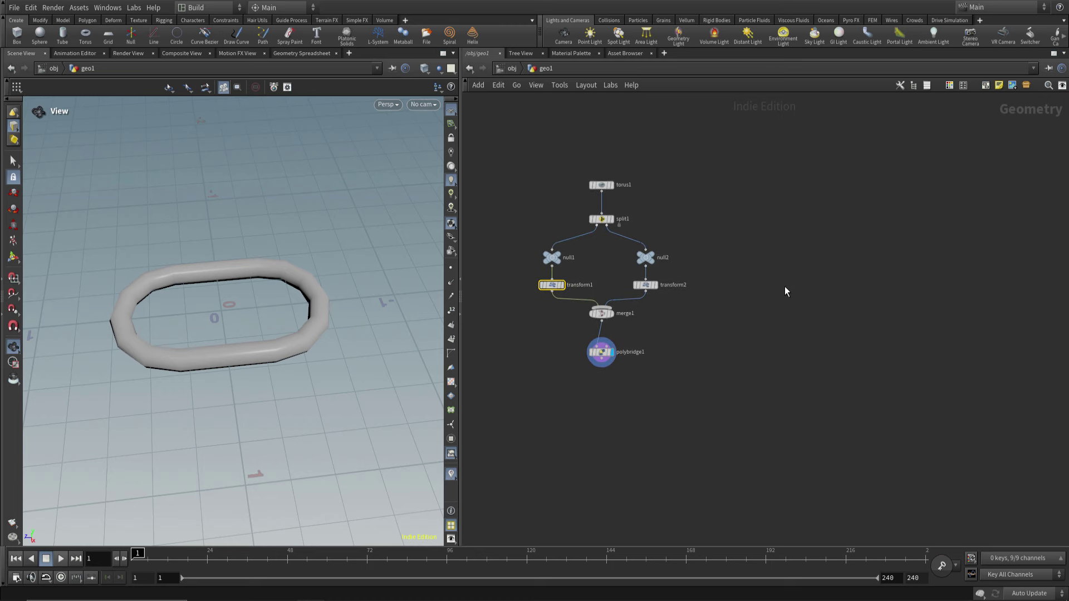
pyautogui.press('Tab')
pyautogui.write('cur')
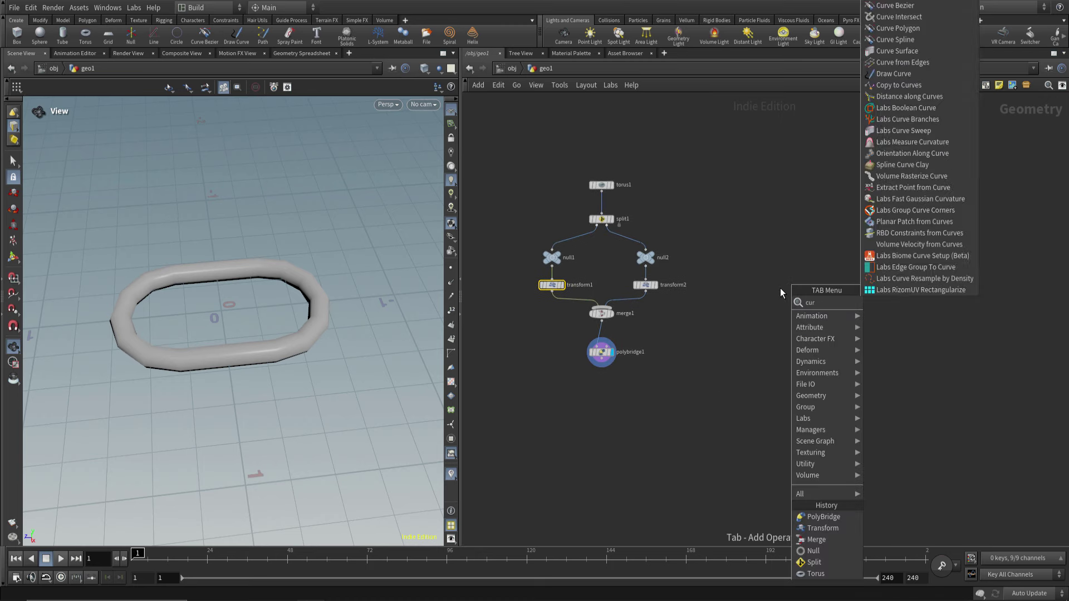
pyautogui.write('ve')
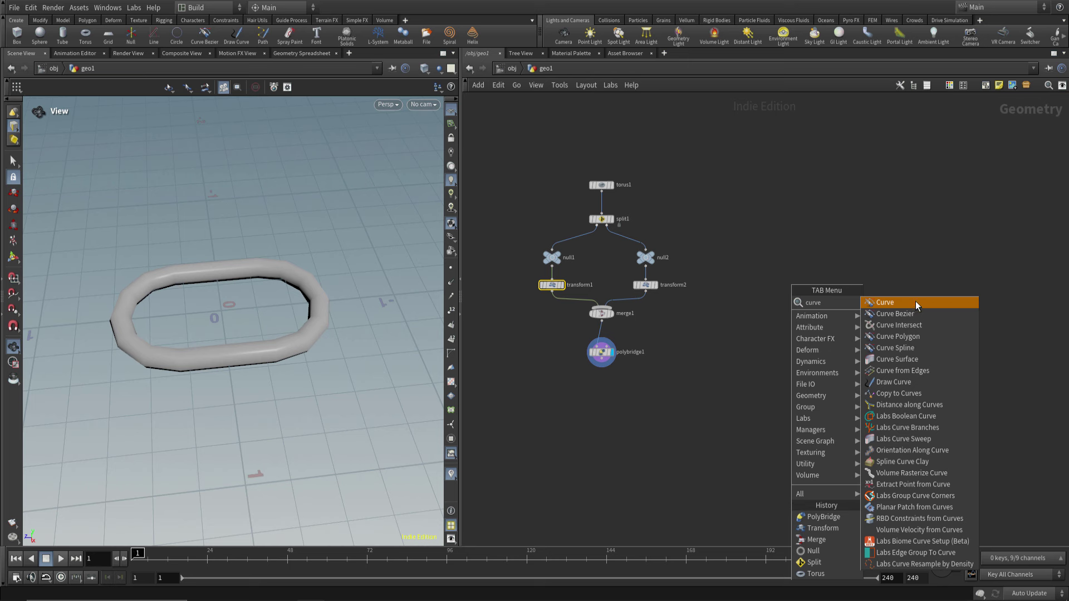
pyautogui.write('d')
pyautogui.click(916, 306)
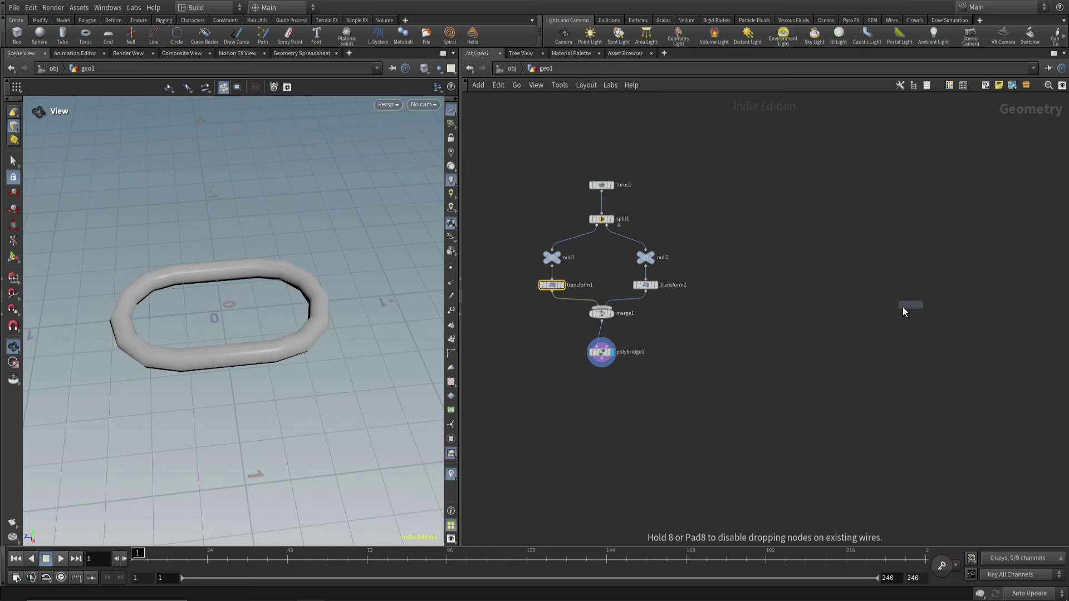
pyautogui.click(845, 296)
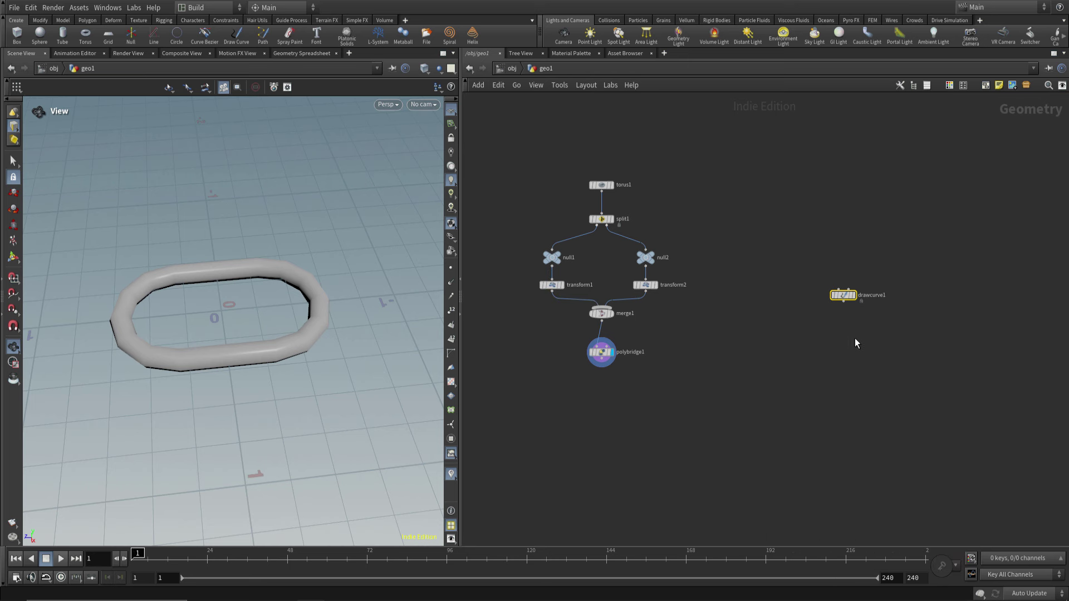
pyautogui.click(610, 352)
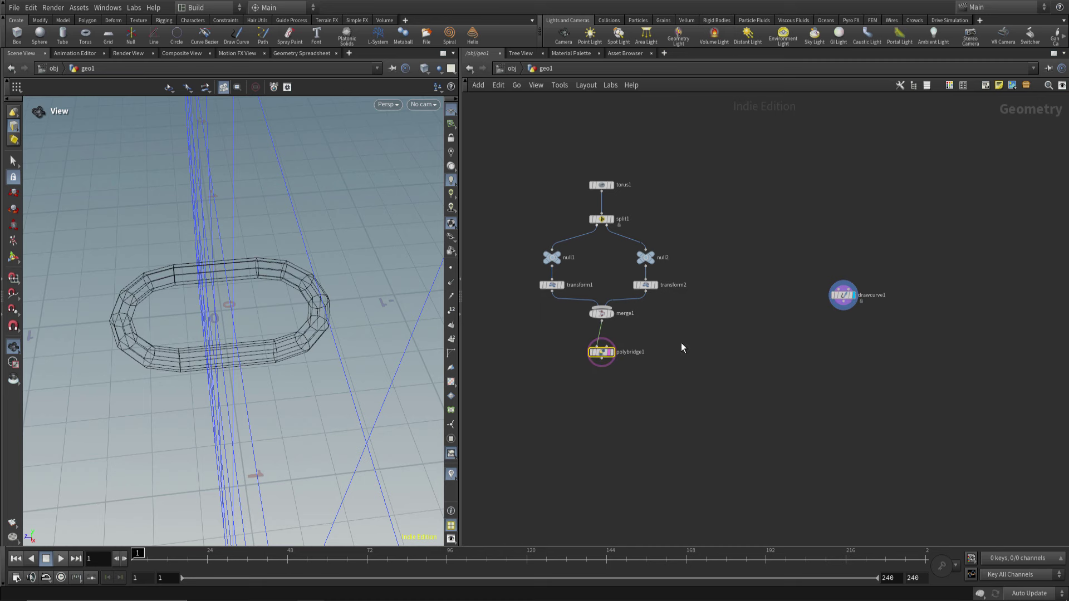
pyautogui.moveTo(792, 270); pyautogui.dragTo(860, 326)
pyautogui.moveTo(803, 331); pyautogui.dragTo(755, 350, button='middle')
# Set the Draw Curve projection to ZX Plane and view the floor grid
pyautogui.press('p')
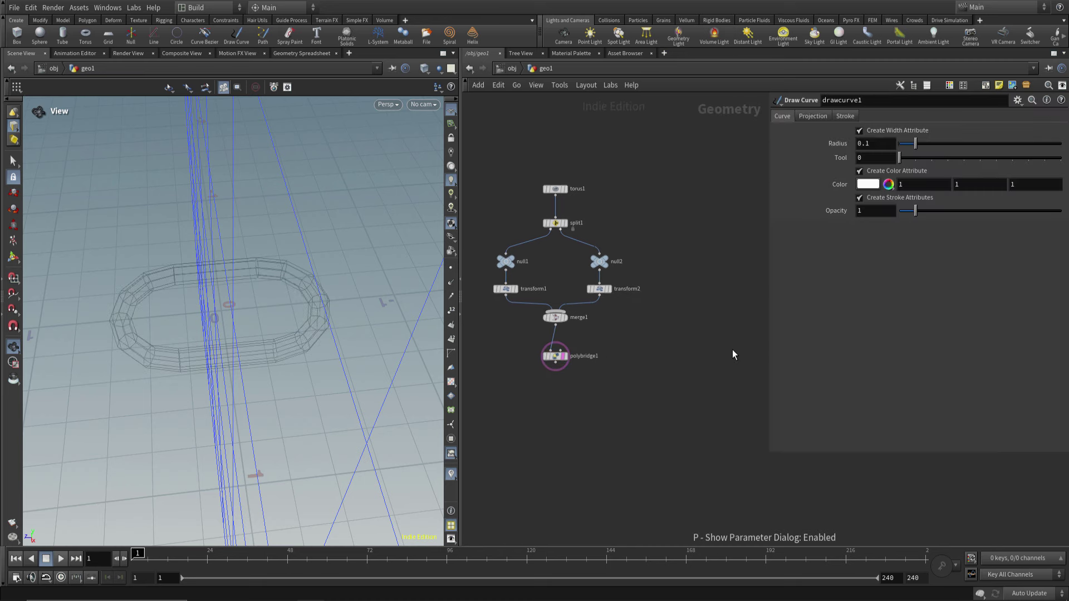
pyautogui.moveTo(692, 373); pyautogui.dragTo(637, 365, button='middle')
pyautogui.scroll(-1, 640, 377)
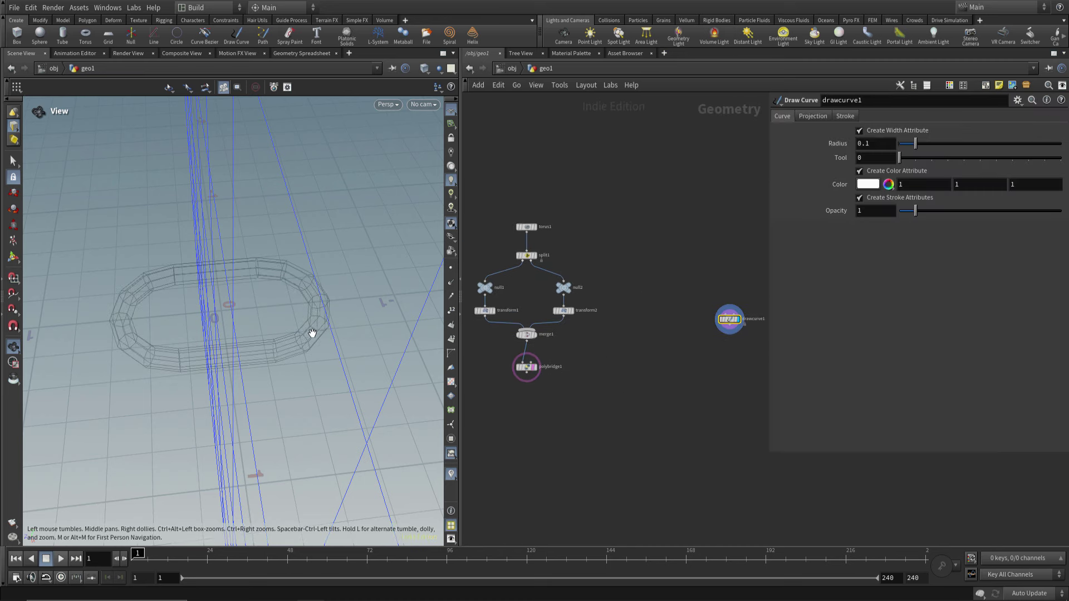
pyautogui.moveTo(310, 334); pyautogui.dragTo(283, 300)
pyautogui.moveTo(283, 301); pyautogui.dragTo(133, 338, button='right')
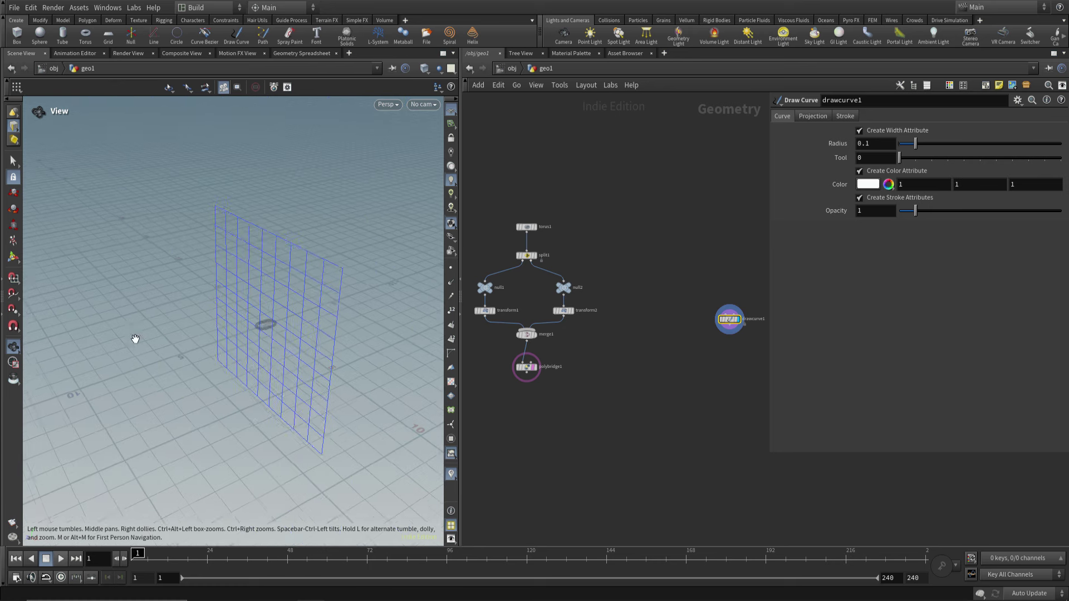
pyautogui.moveTo(133, 338)
pyautogui.mouseDown()
pyautogui.moveTo(227, 333)
pyautogui.moveTo(273, 345)
pyautogui.mouseUp()
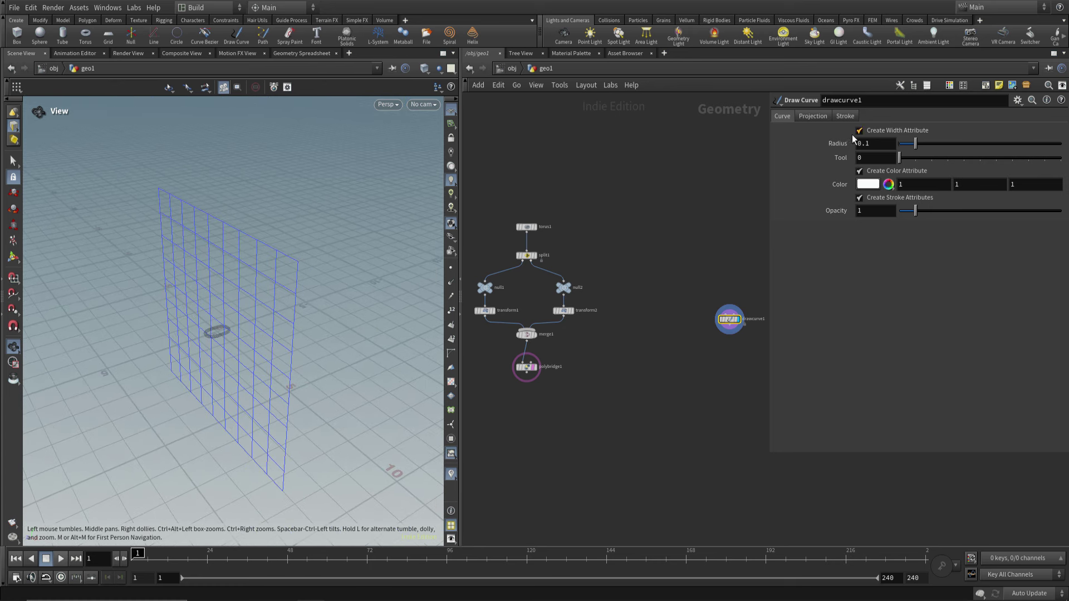
pyautogui.click(822, 121)
pyautogui.click(885, 159)
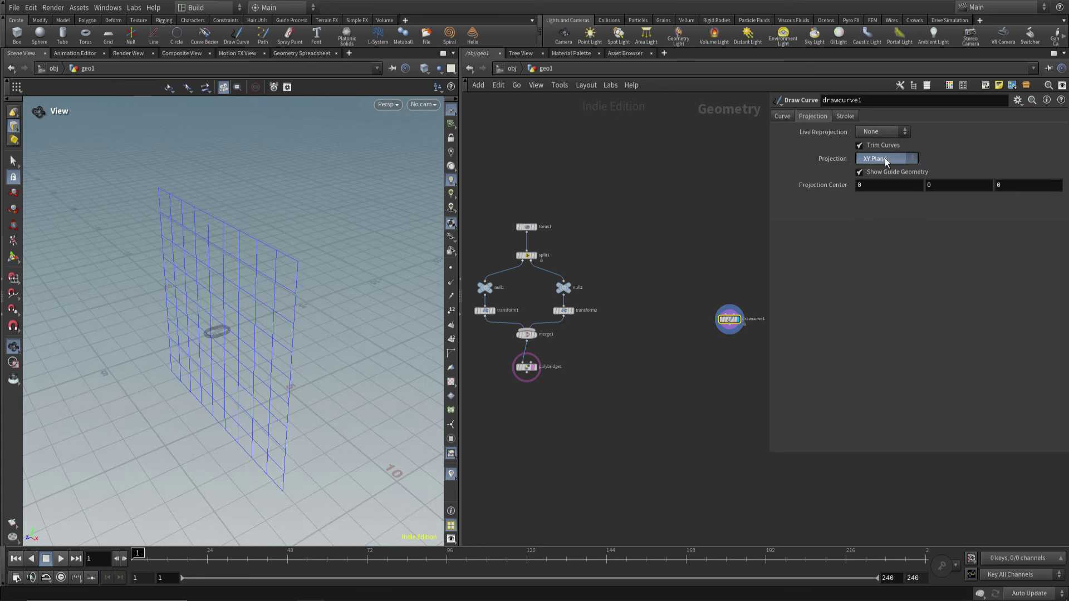
pyautogui.click(877, 192)
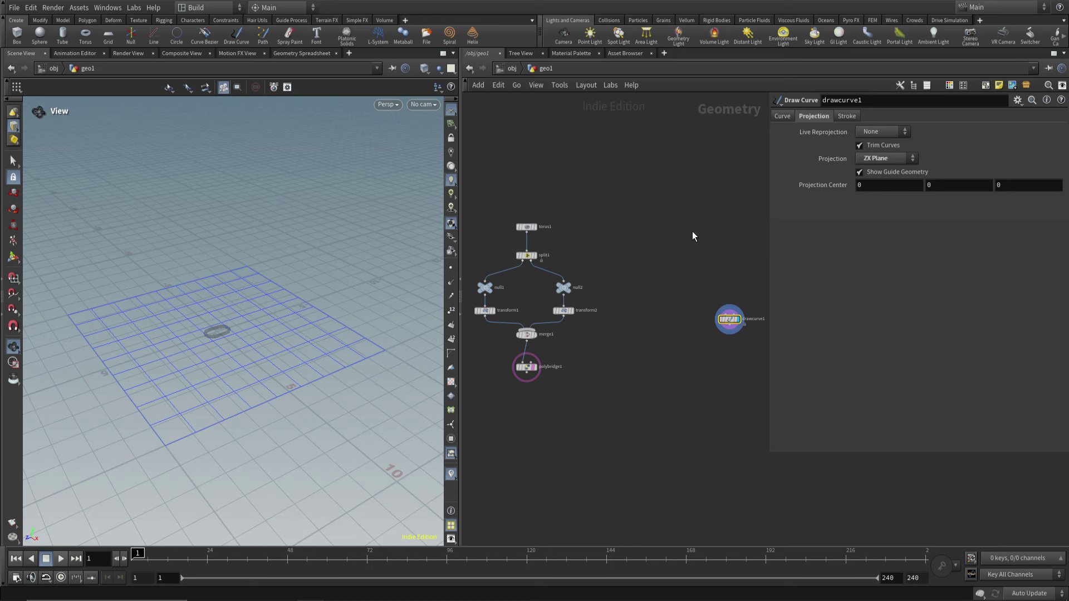
pyautogui.moveTo(345, 334)
pyautogui.mouseDown()
pyautogui.moveTo(269, 363)
pyautogui.moveTo(300, 363)
pyautogui.moveTo(217, 376)
pyautogui.moveTo(256, 371)
pyautogui.mouseUp()
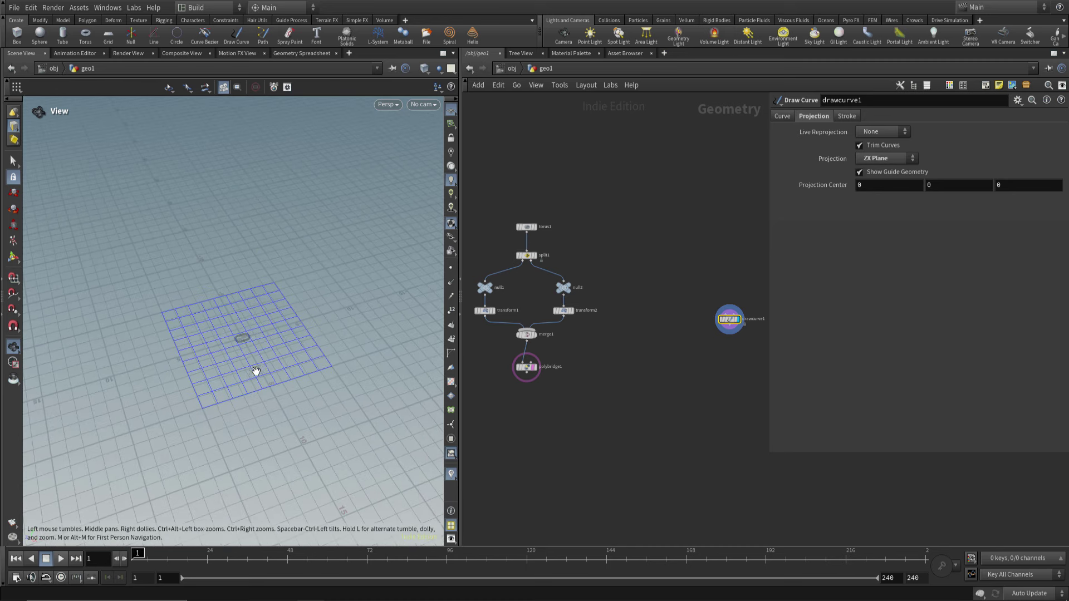
# Sketch a long freehand wavy curve in drawcurve1, diagonally from lower left to upper right
pyautogui.press('space')
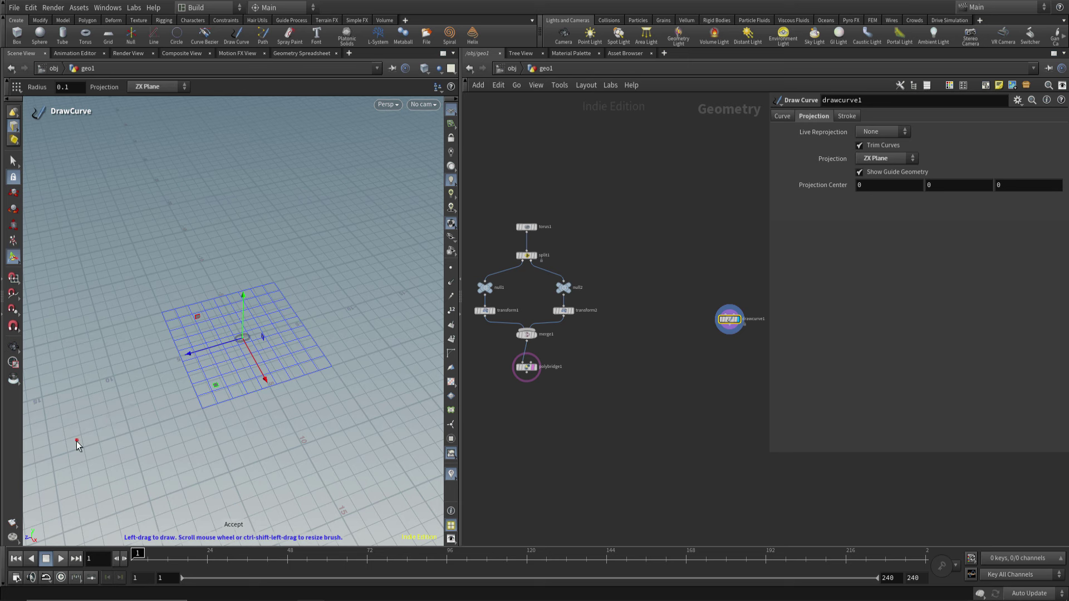
pyautogui.moveTo(66, 436); pyautogui.dragTo(417, 266)
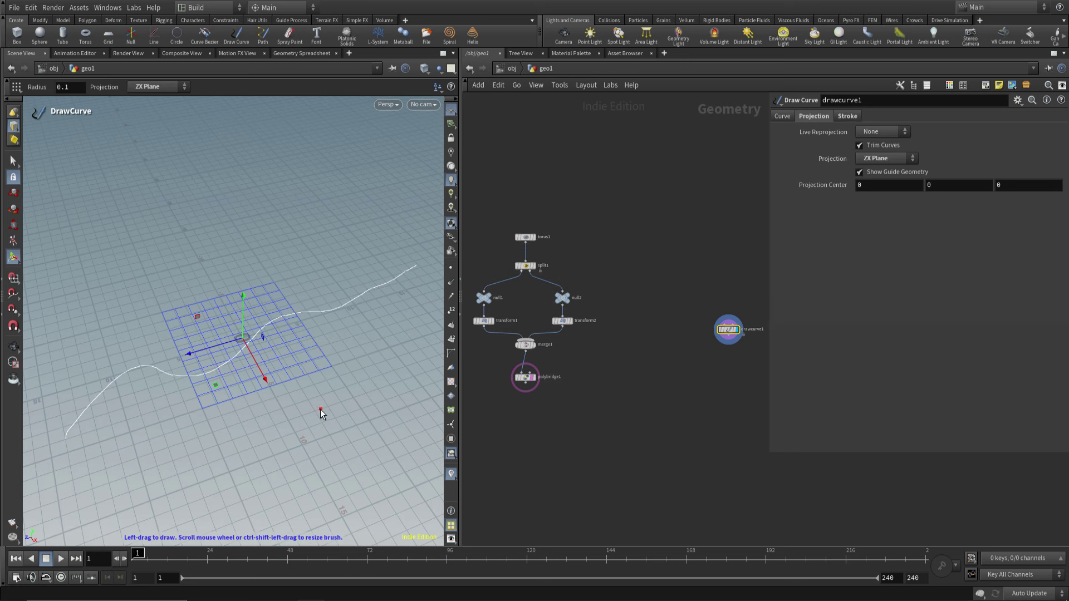
pyautogui.press('space')
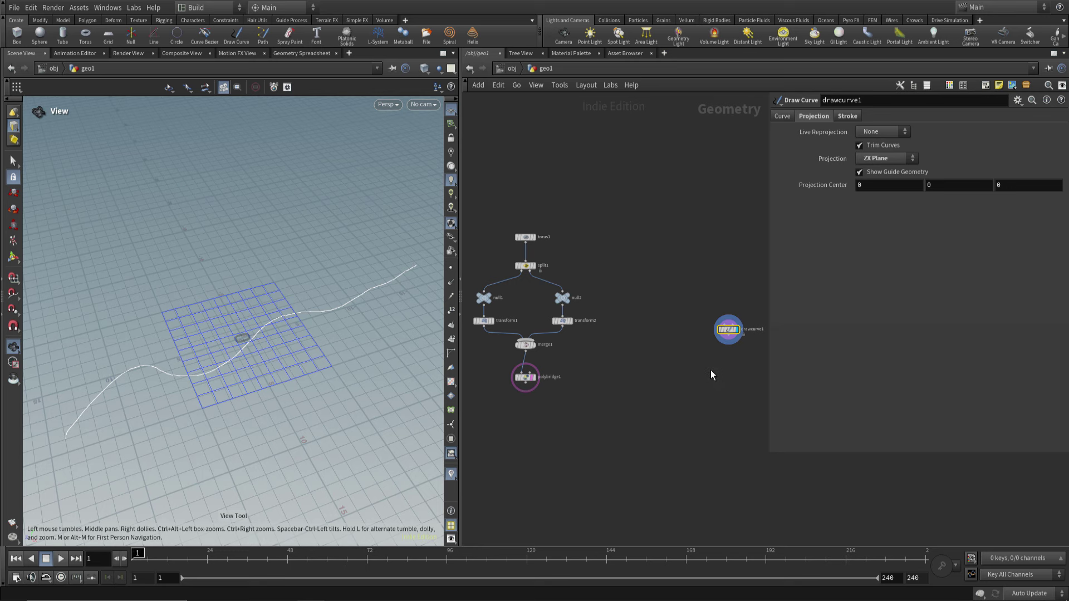
pyautogui.scroll(2, 657, 311)
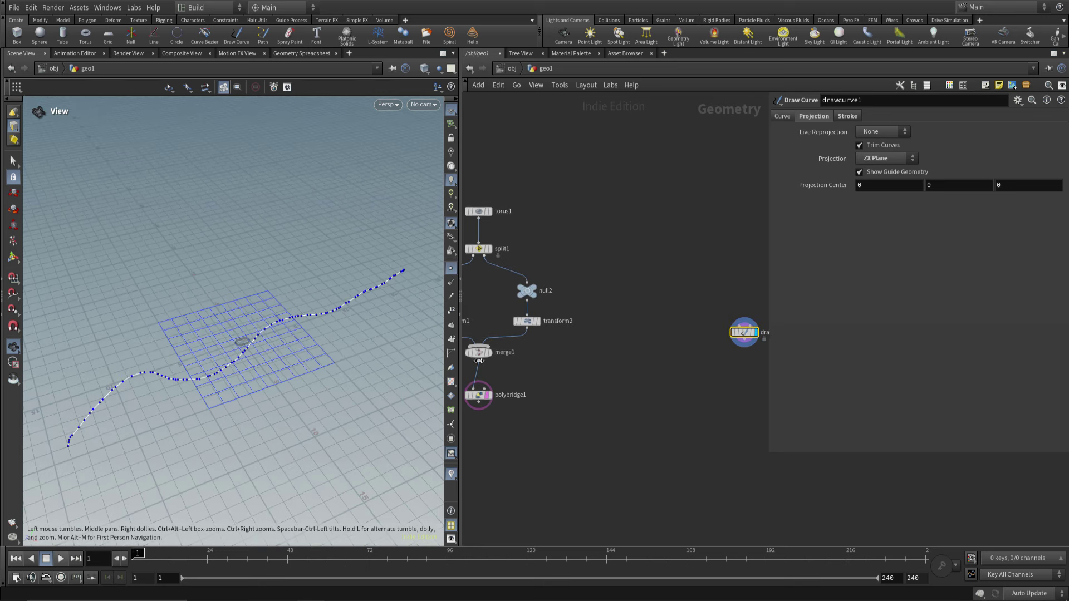
pyautogui.scroll(2, 655, 361)
# Add a Resample node fed by drawcurve1
pyautogui.press('Tab')
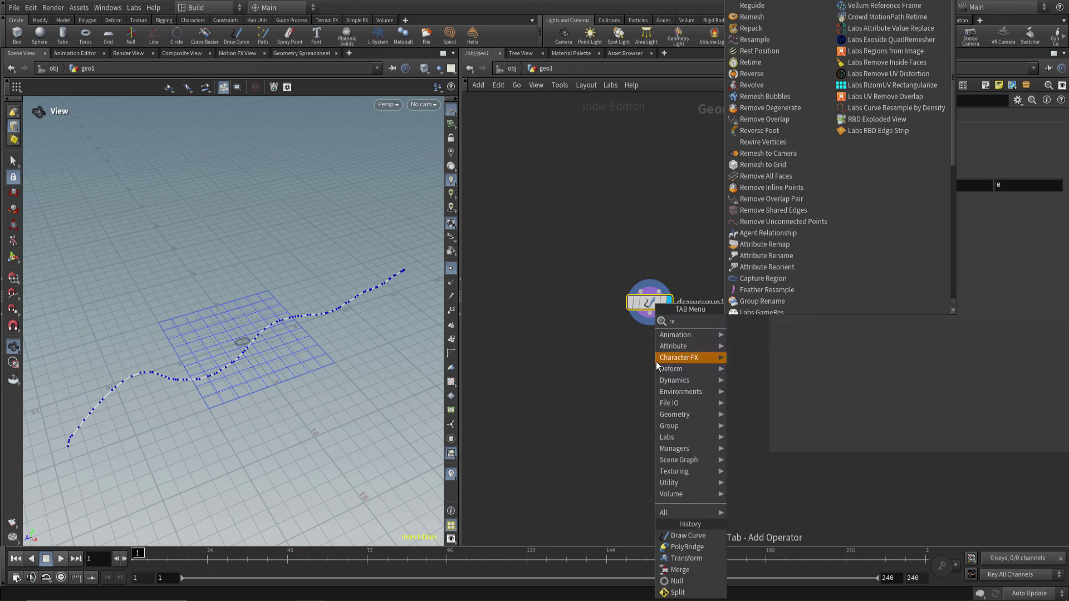
pyautogui.write('resa')
pyautogui.click(772, 321)
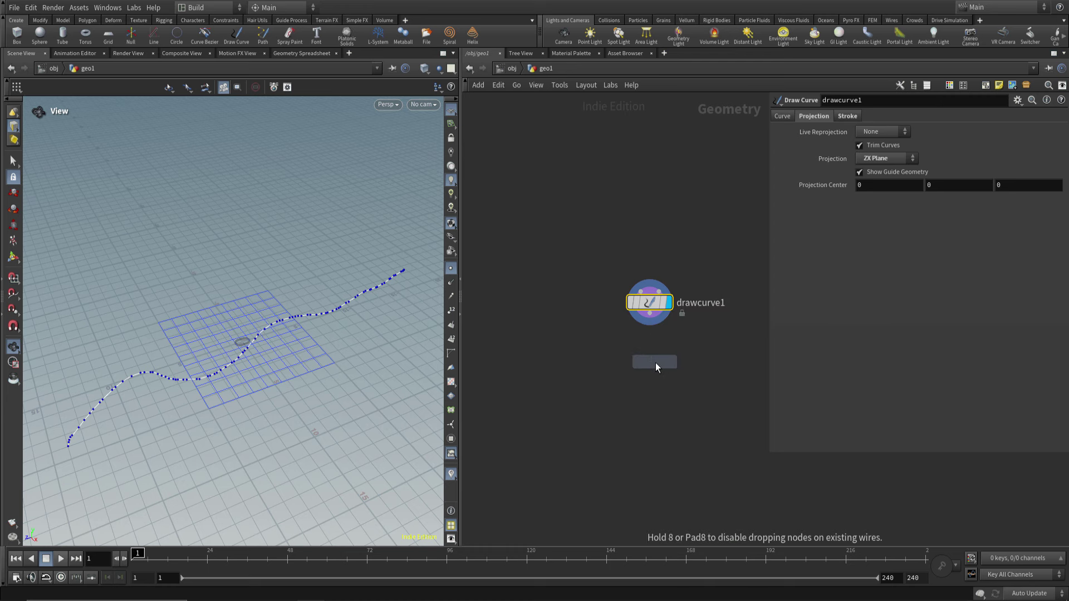
pyautogui.click(654, 363)
pyautogui.click(667, 368)
pyautogui.moveTo(650, 356); pyautogui.dragTo(650, 316)
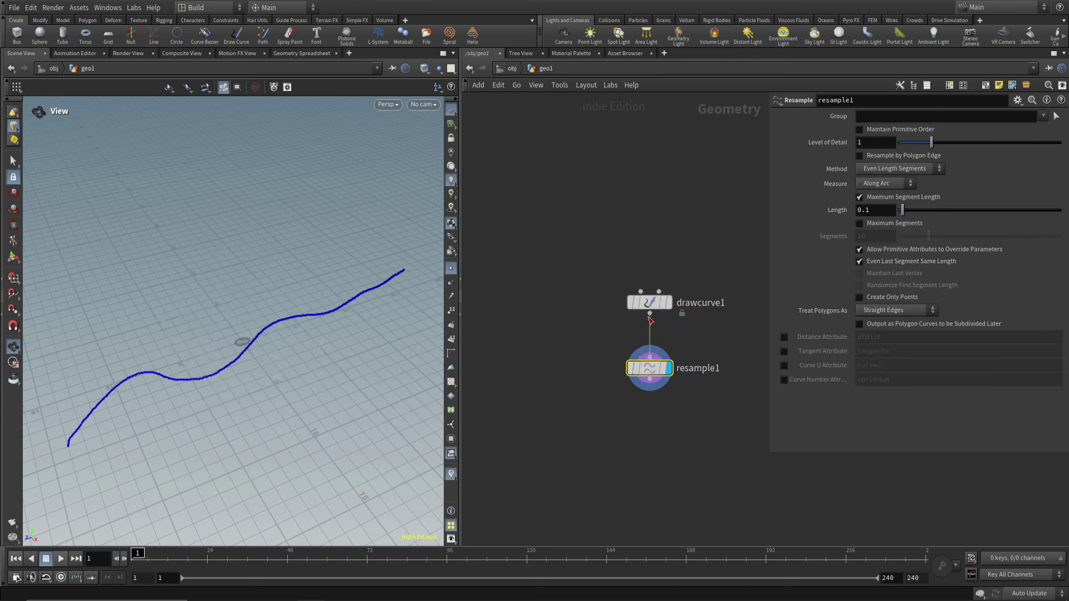
# Set the resample segment length to 1.24
pyautogui.scroll(2, 310, 351)
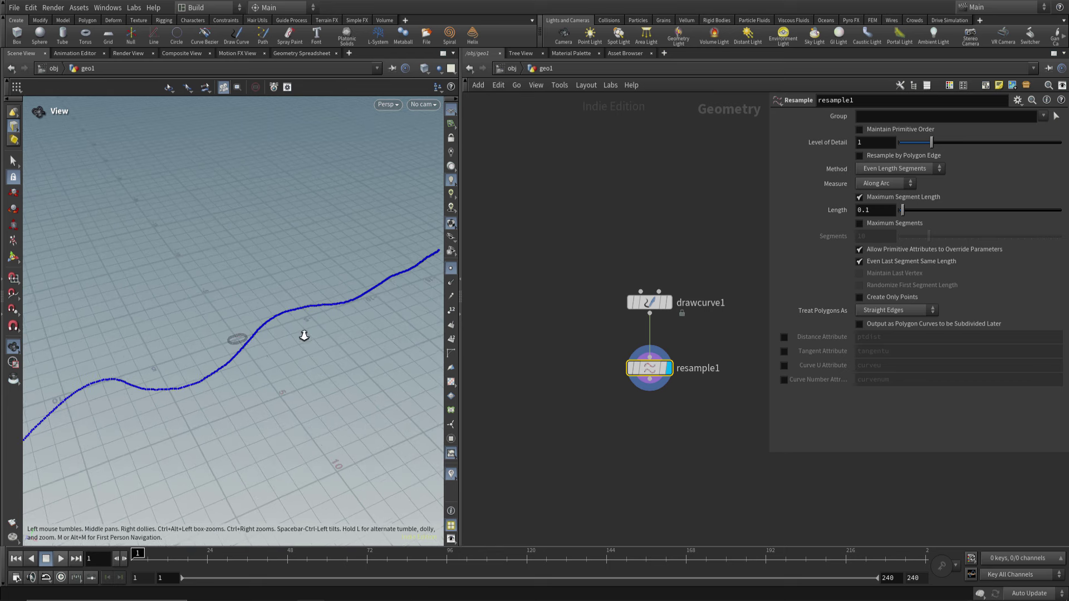
pyautogui.scroll(2, 305, 334)
pyautogui.scroll(2, 286, 353)
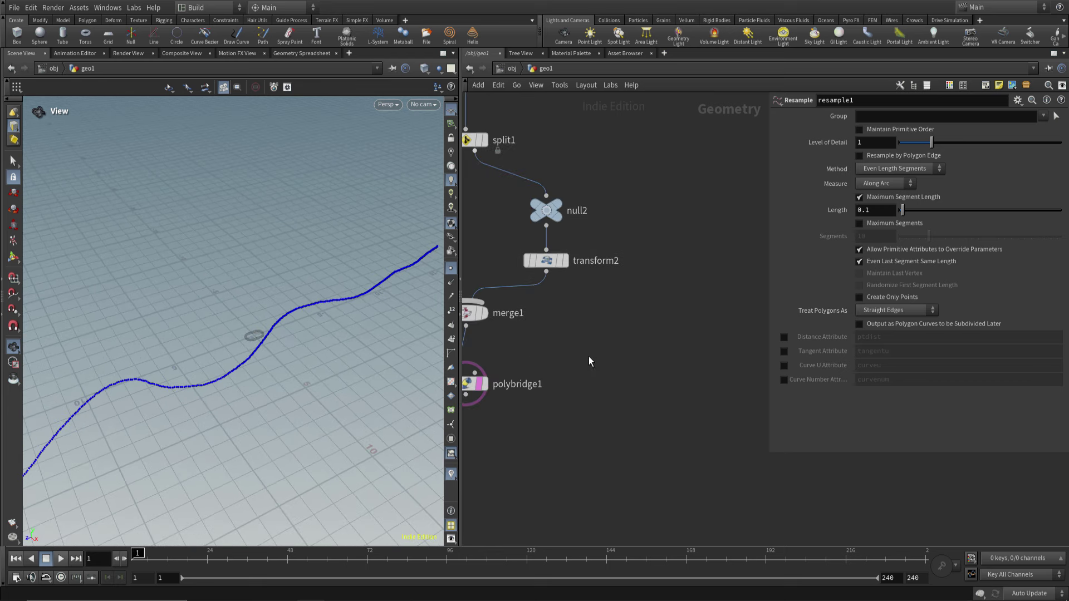
pyautogui.middleClick(588, 378)
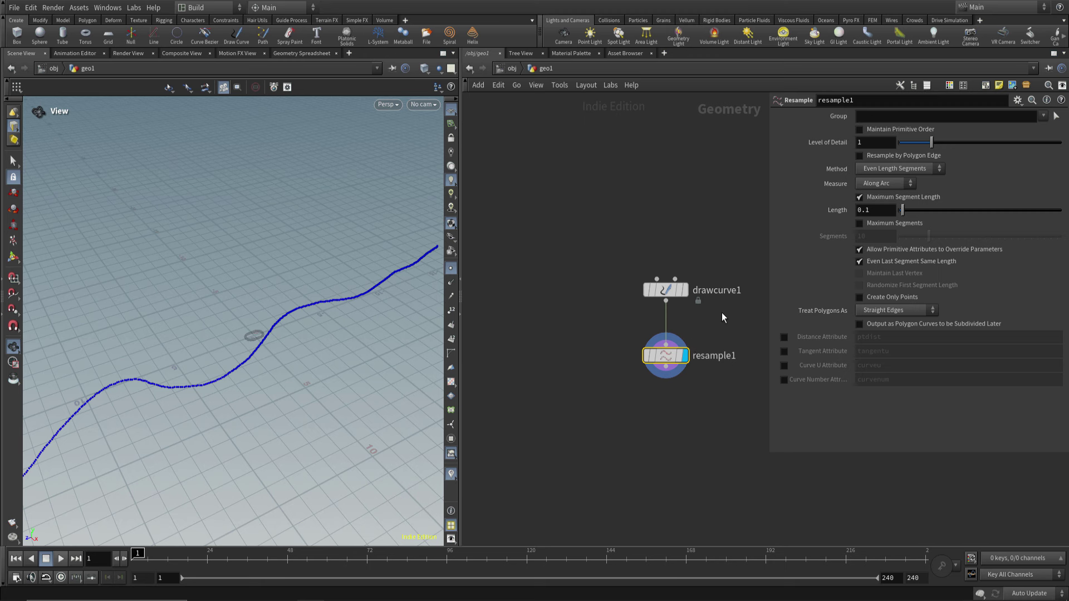
pyautogui.doubleClick(880, 211)
pyautogui.write('1.24')
pyautogui.press('Return')
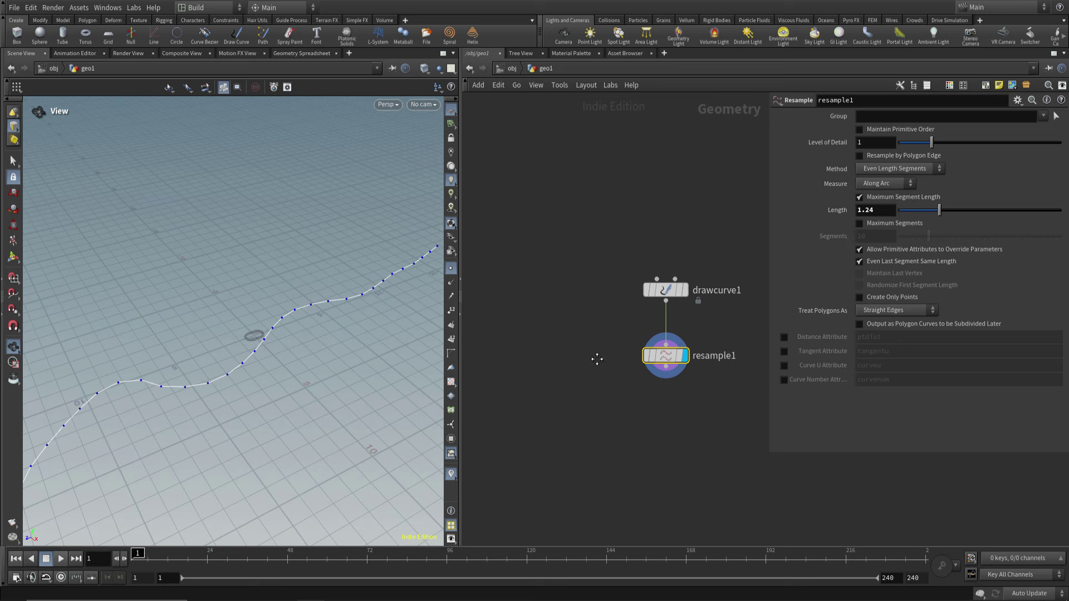
pyautogui.press('h')
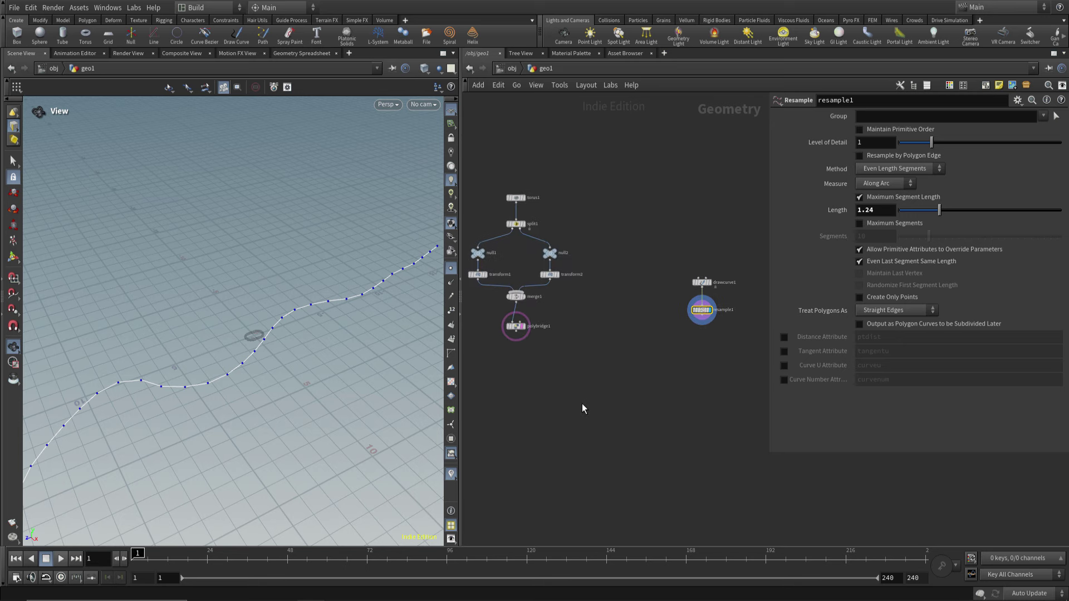
pyautogui.press('Tab')
# Add a displayed Copy to Points node fed by polybridge1 and resample1, with Pack and Instance on
pyautogui.write('cop')
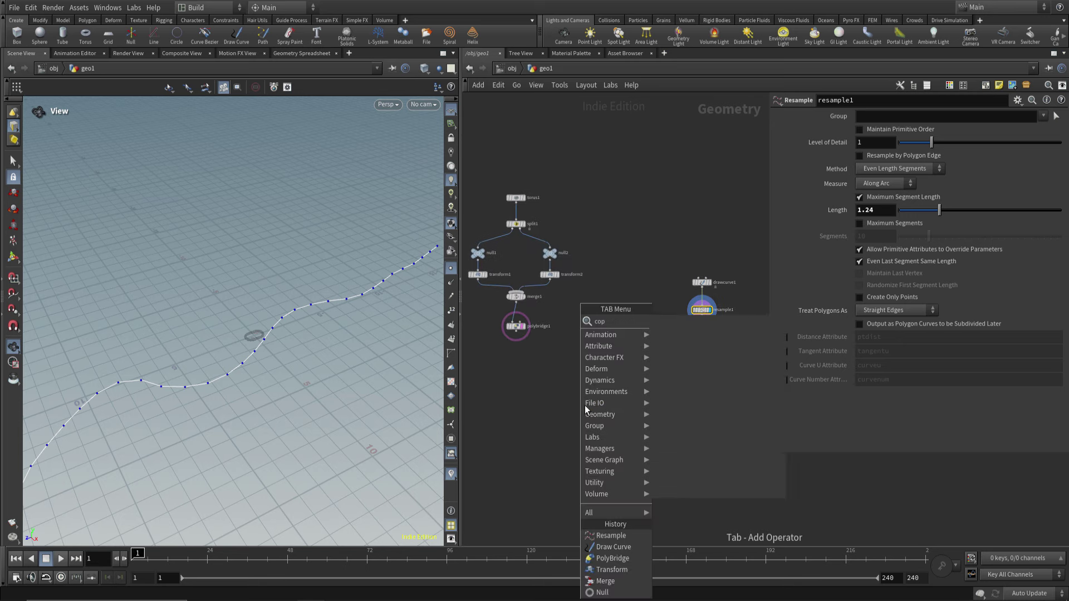
pyautogui.write('yt')
pyautogui.press('Down')
pyautogui.press('Down')
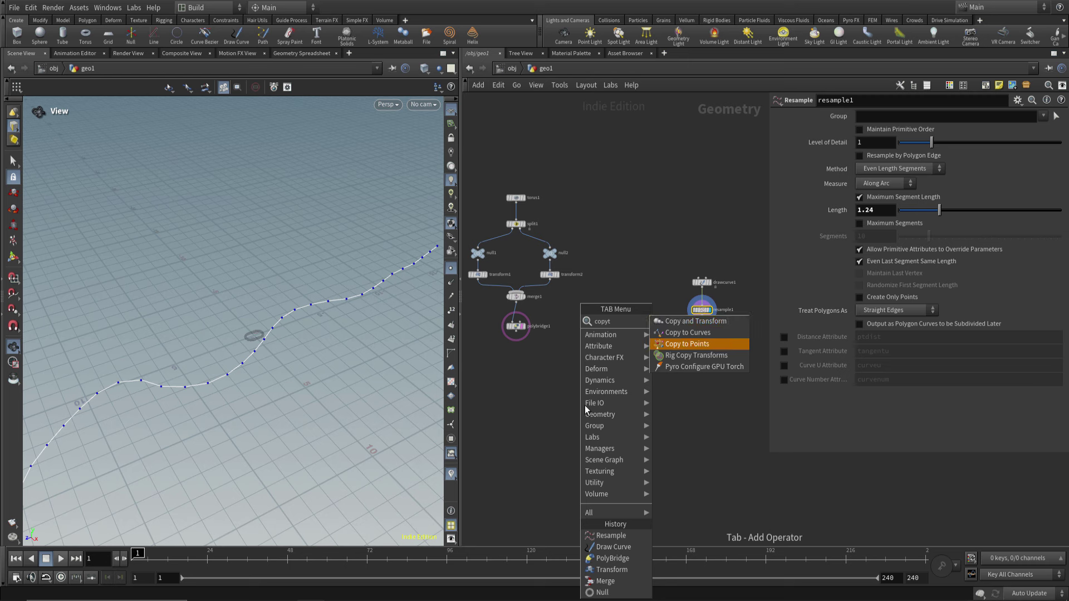
pyautogui.press('Return')
pyautogui.click(589, 389)
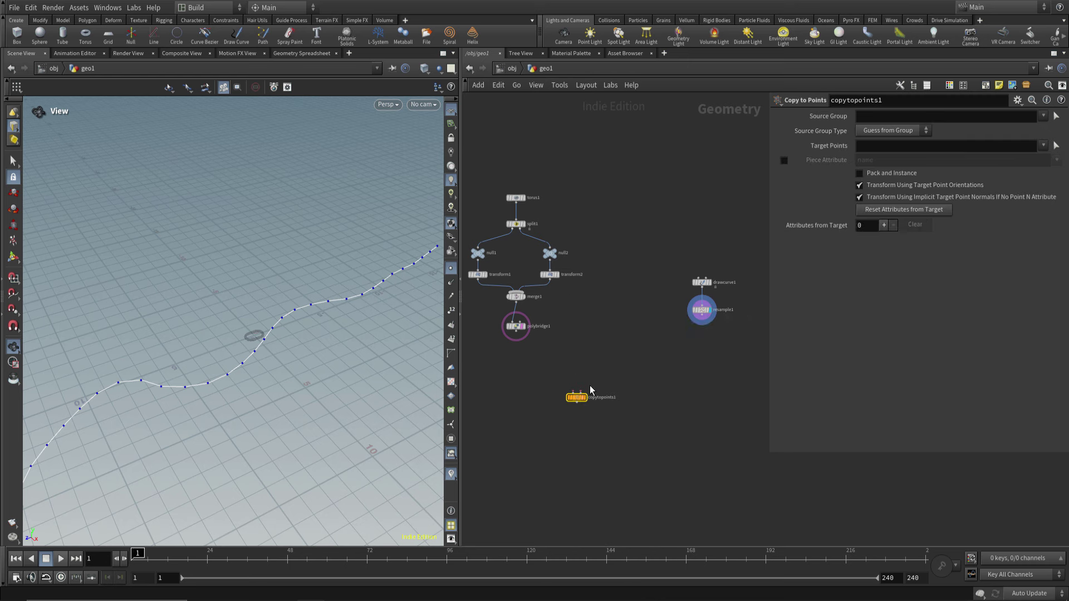
pyautogui.moveTo(516, 334)
pyautogui.mouseDown()
pyautogui.moveTo(574, 392)
pyautogui.moveTo(701, 313)
pyautogui.mouseUp()
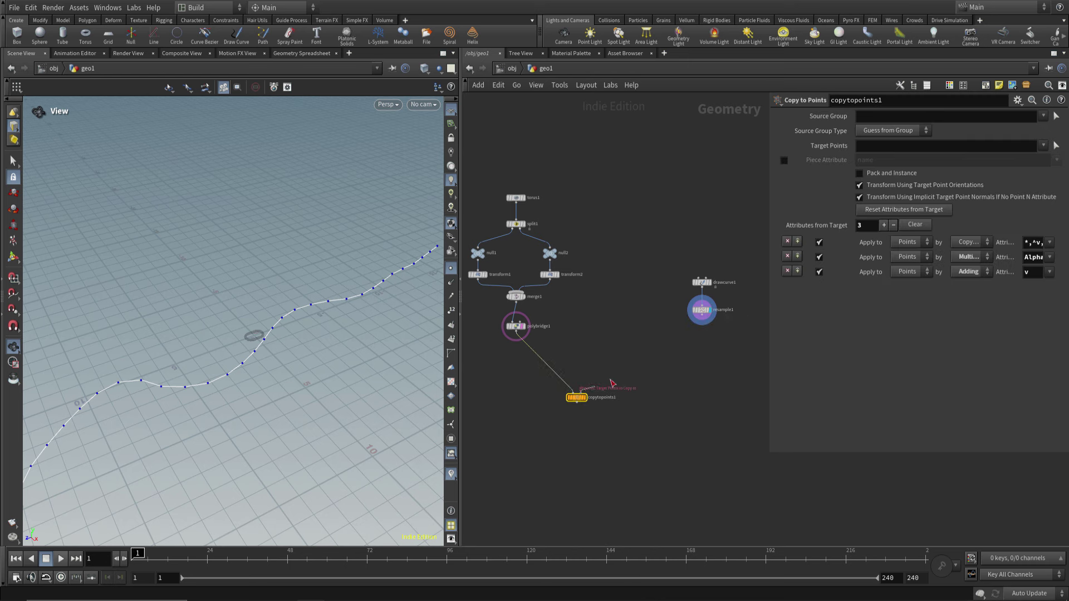
pyautogui.click(887, 174)
pyautogui.click(586, 397)
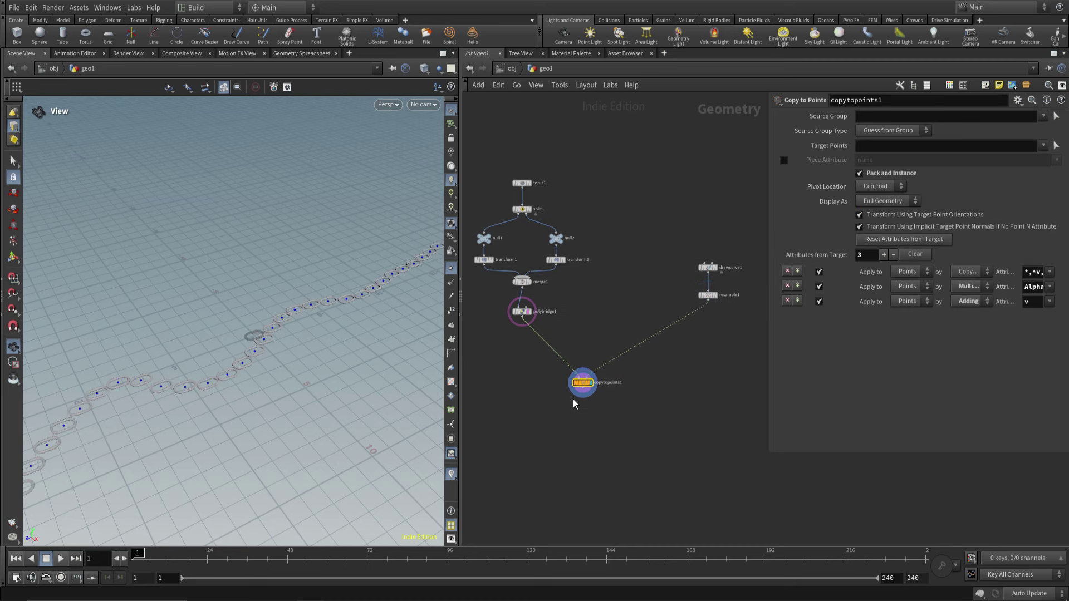
# Zoom and orbit the viewport to inspect the copied chain links
pyautogui.scroll(3, 276, 358)
pyautogui.scroll(3, 277, 358)
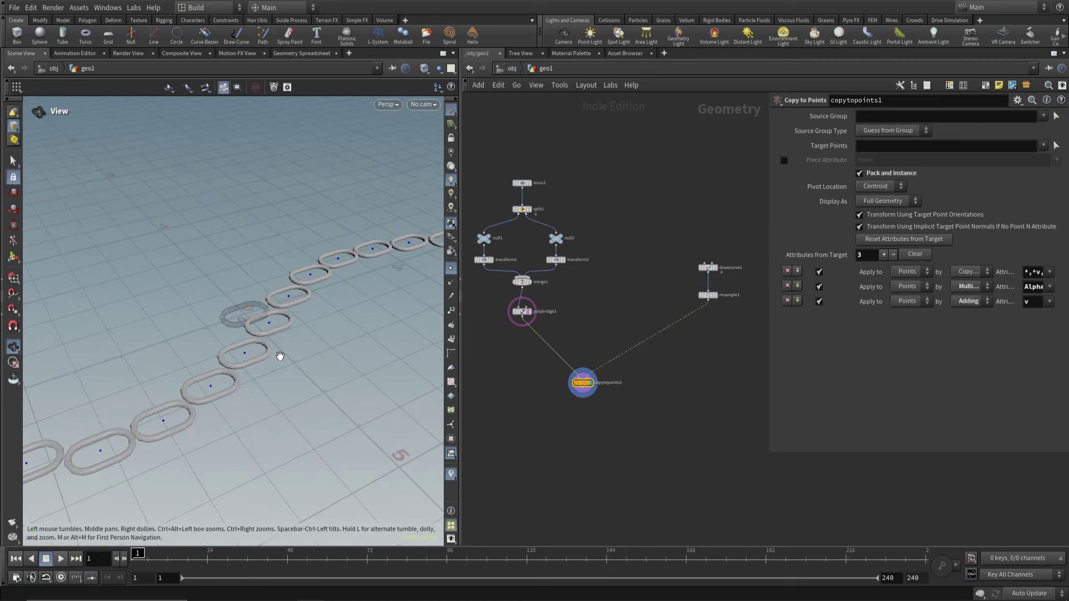
pyautogui.scroll(3, 289, 364)
pyautogui.moveTo(289, 363)
pyautogui.mouseDown()
pyautogui.moveTo(257, 370)
pyautogui.moveTo(272, 356)
pyautogui.moveTo(254, 378)
pyautogui.mouseUp()
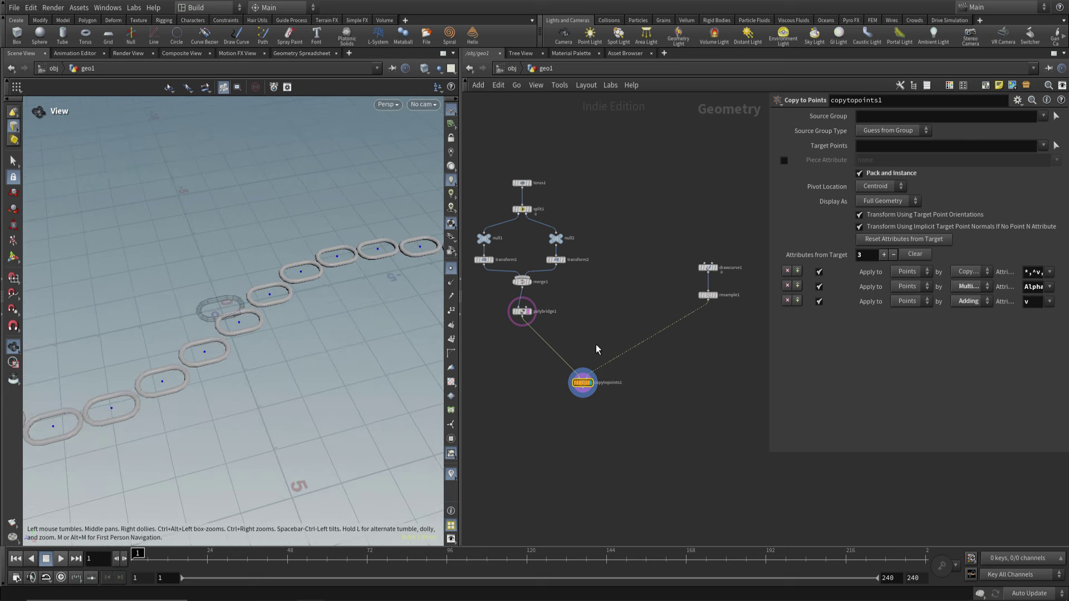
pyautogui.moveTo(717, 335); pyautogui.dragTo(672, 371, button='middle')
pyautogui.scroll(3, 673, 371)
pyautogui.scroll(-1, 682, 372)
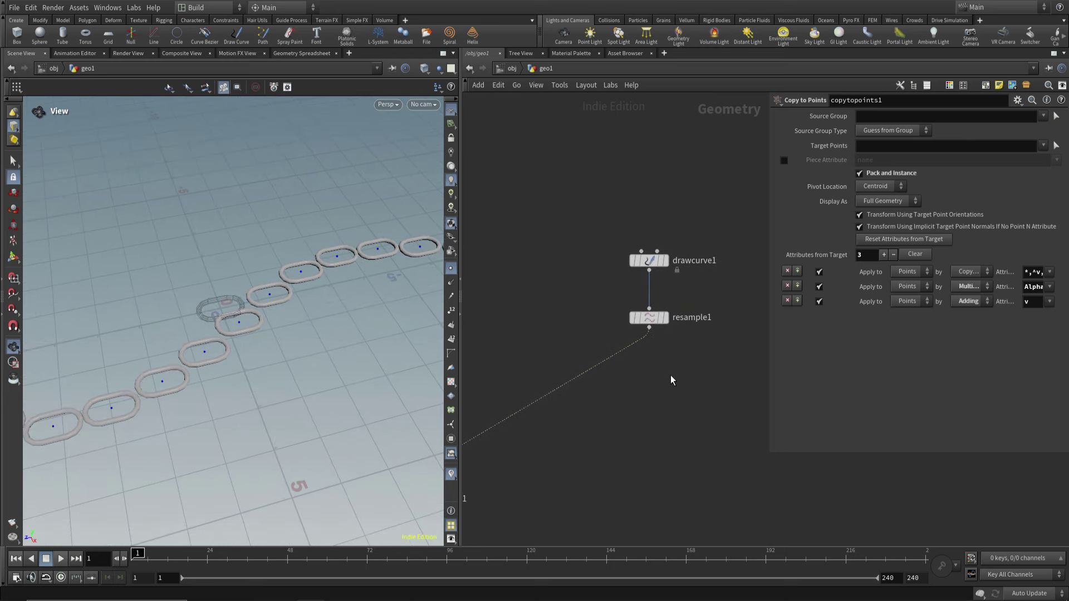
# Insert a PolyFrame node below resample1 and redisplay copytopoints1
pyautogui.press('Tab')
pyautogui.write('poly')
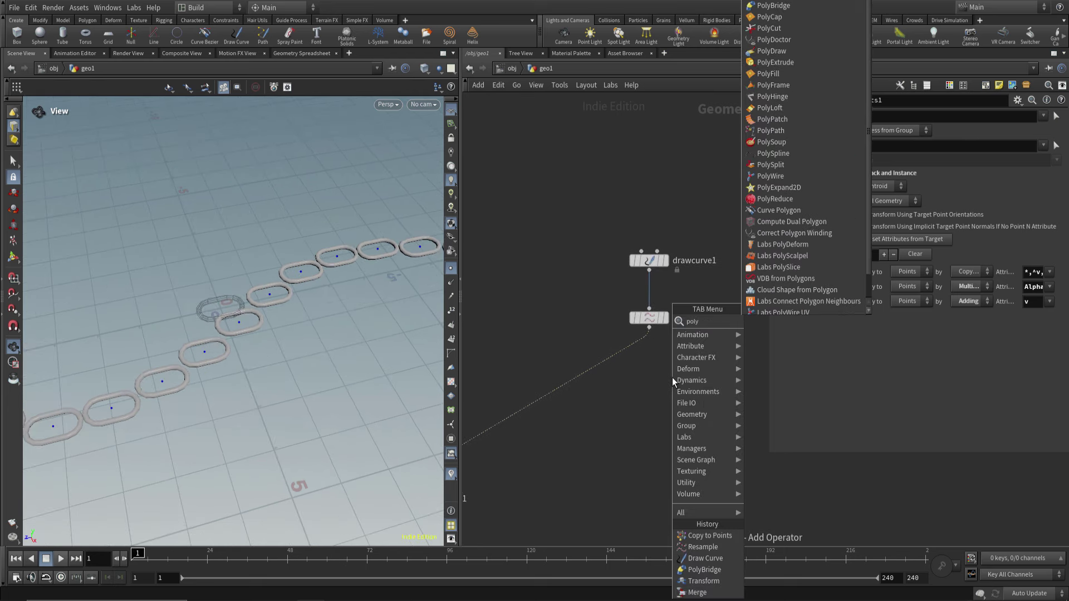
pyautogui.write('frame')
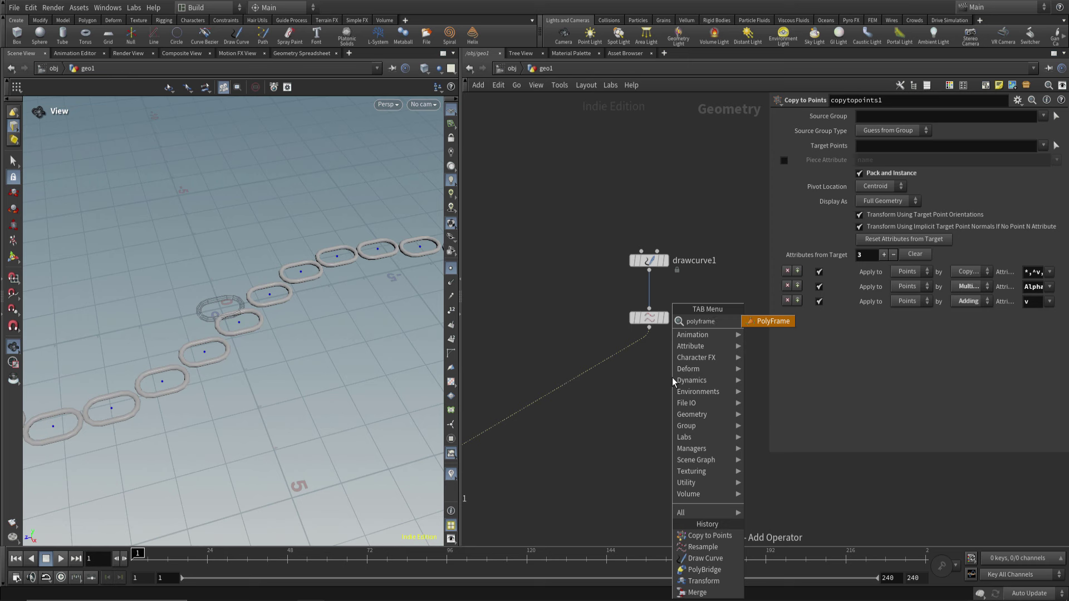
pyautogui.press('Return')
pyautogui.click(673, 378)
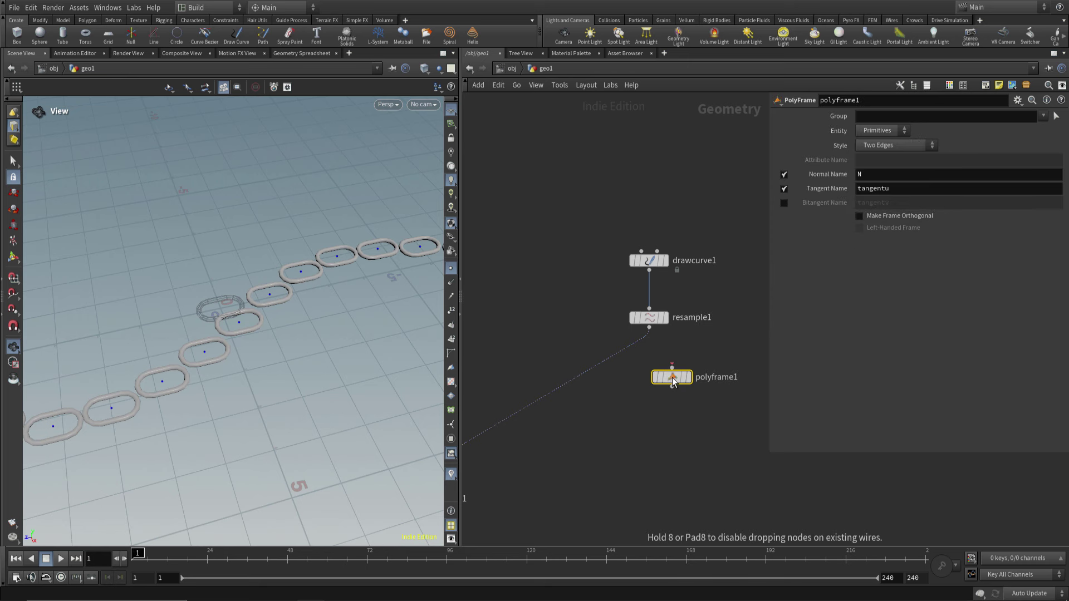
pyautogui.moveTo(673, 377)
pyautogui.mouseDown()
pyautogui.moveTo(639, 370)
pyautogui.moveTo(651, 381)
pyautogui.moveTo(596, 359)
pyautogui.mouseUp()
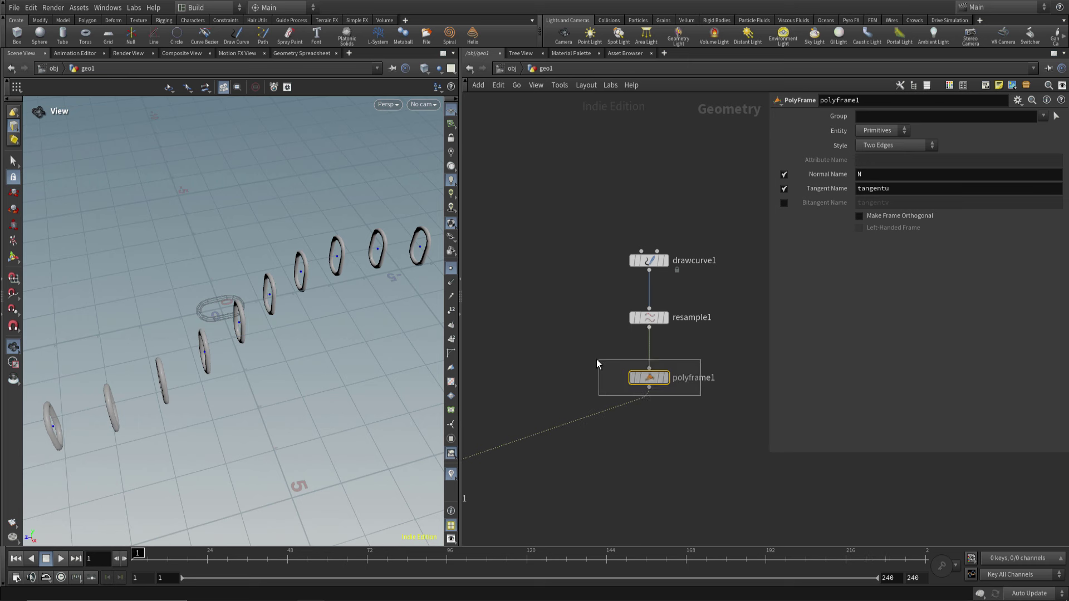
pyautogui.press('r')
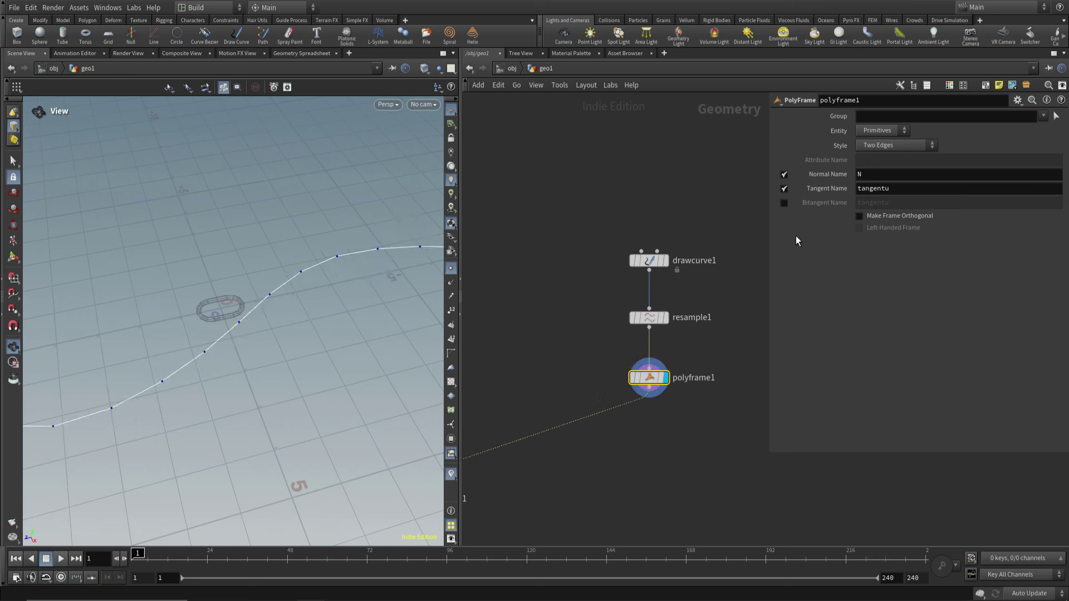
pyautogui.click(539, 434)
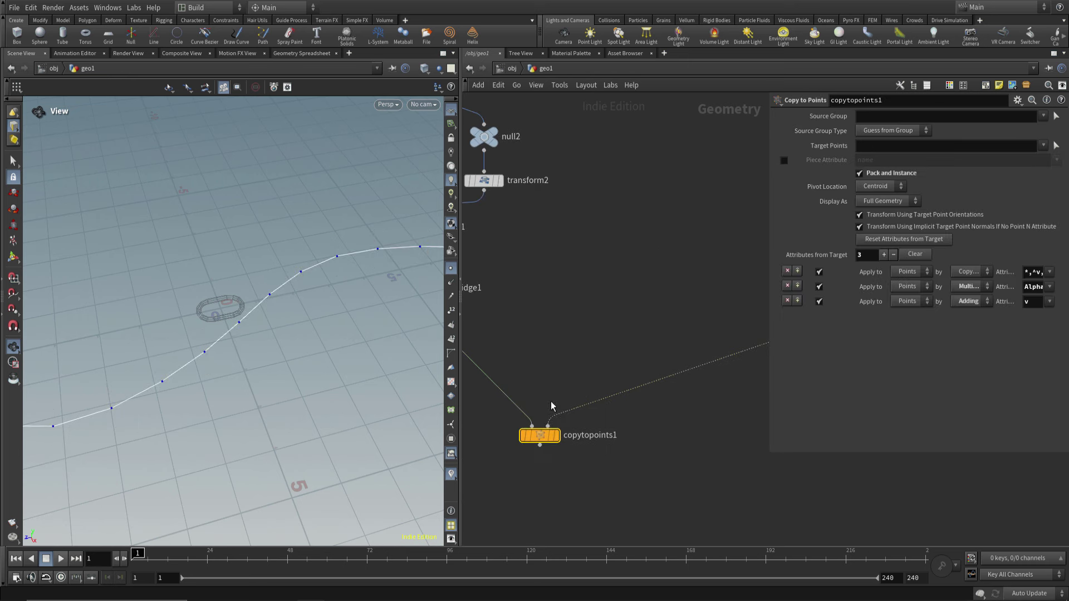
pyautogui.press('r')
pyautogui.moveTo(673, 276); pyautogui.dragTo(639, 279, button='middle')
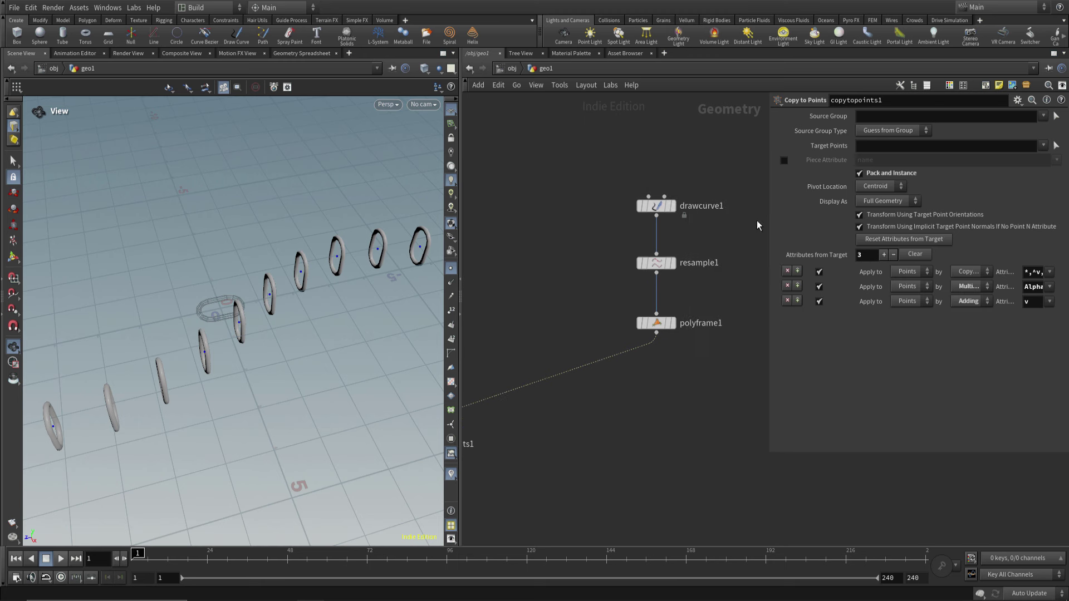
# On polyframe1, disable Normal Name and set Tangent Name to N
pyautogui.click(656, 323)
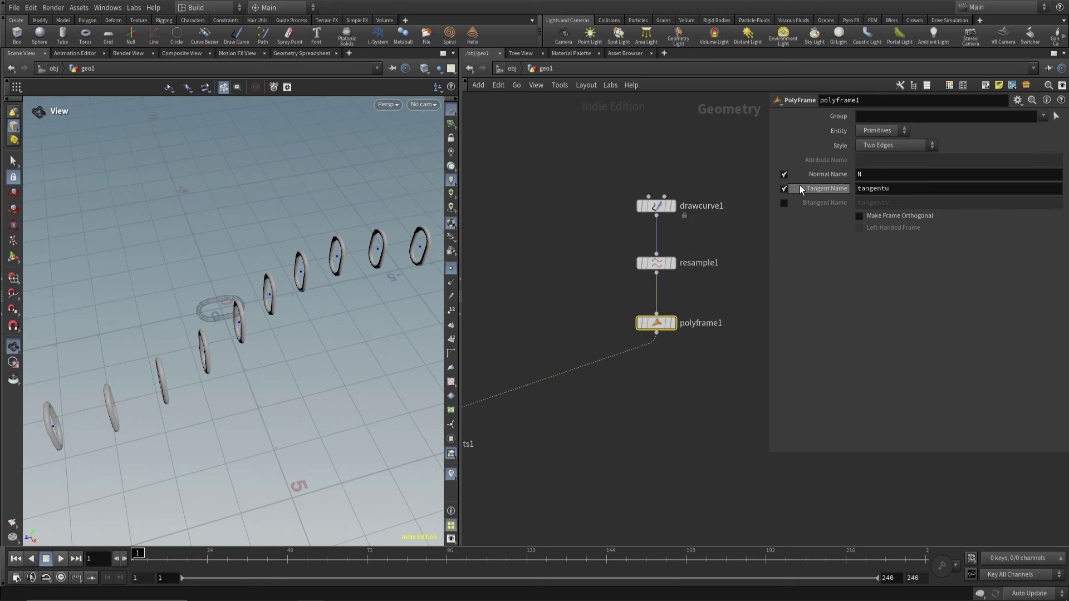
pyautogui.click(784, 174)
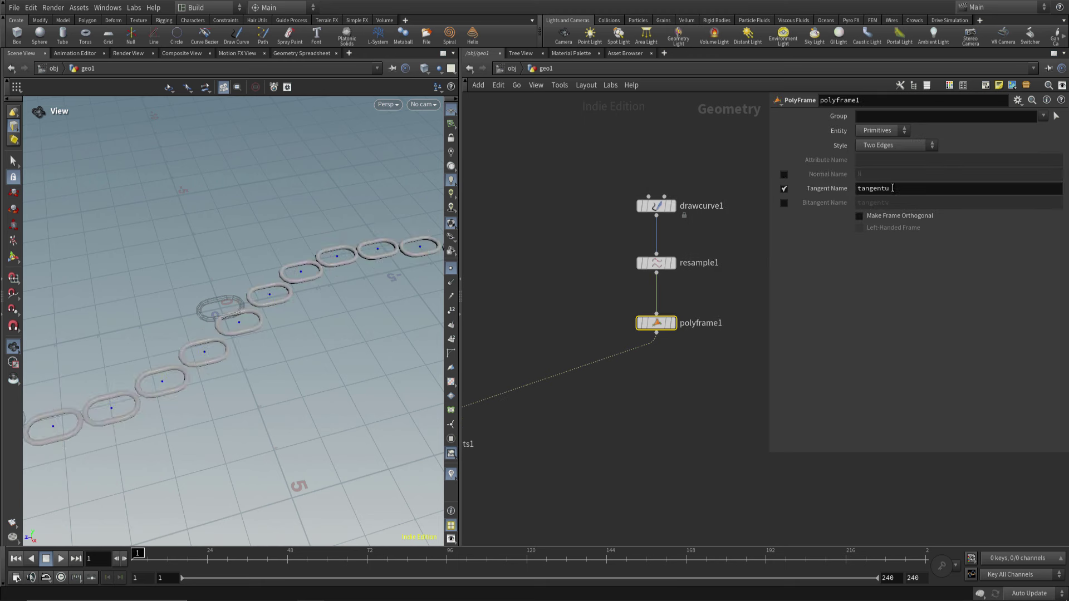
pyautogui.doubleClick(867, 190)
pyautogui.write('N')
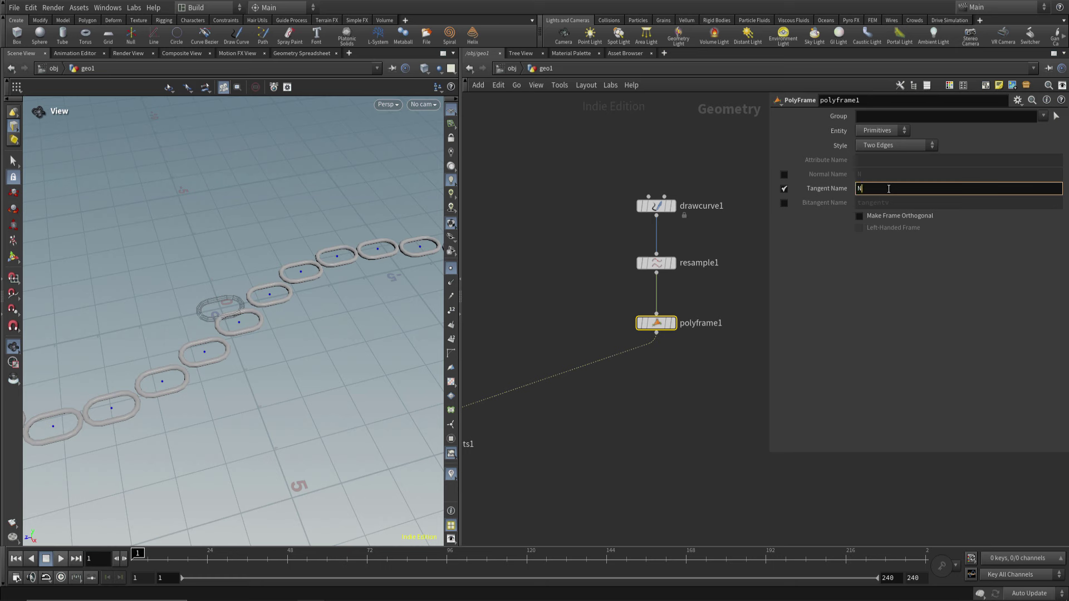
pyautogui.press('Return')
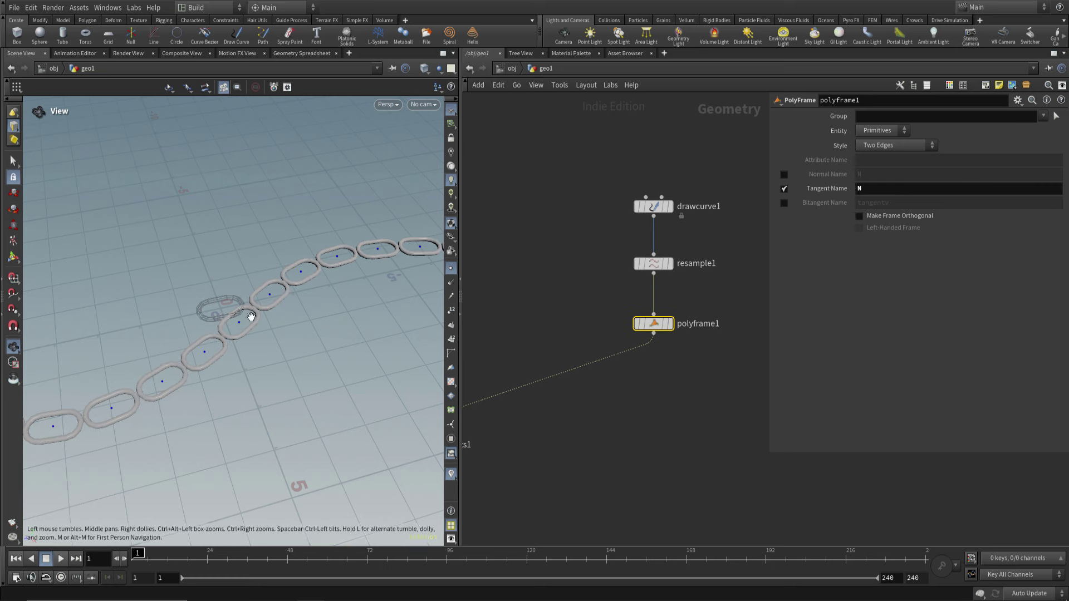
pyautogui.moveTo(239, 309)
pyautogui.mouseDown()
pyautogui.moveTo(239, 334)
pyautogui.moveTo(254, 329)
pyautogui.mouseUp()
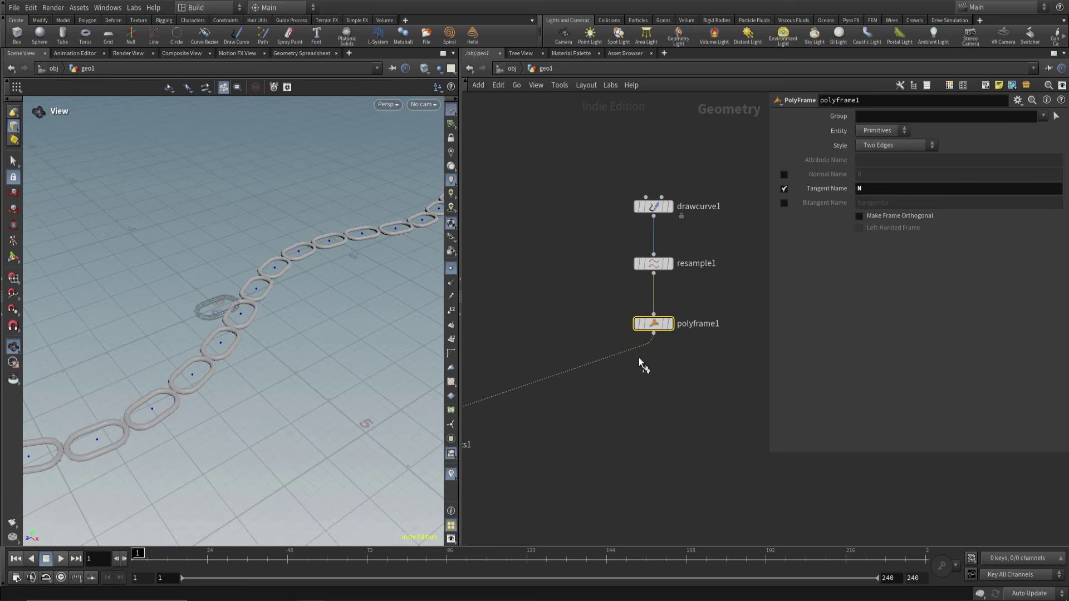
pyautogui.click(669, 324)
pyautogui.moveTo(199, 353)
pyautogui.mouseDown()
pyautogui.moveTo(341, 299)
pyautogui.moveTo(443, 293)
pyautogui.moveTo(279, 336)
pyautogui.moveTo(270, 353)
pyautogui.moveTo(271, 335)
pyautogui.moveTo(434, 286)
pyautogui.moveTo(319, 329)
pyautogui.moveTo(346, 310)
pyautogui.moveTo(198, 318)
pyautogui.moveTo(282, 282)
pyautogui.moveTo(261, 312)
pyautogui.mouseUp()
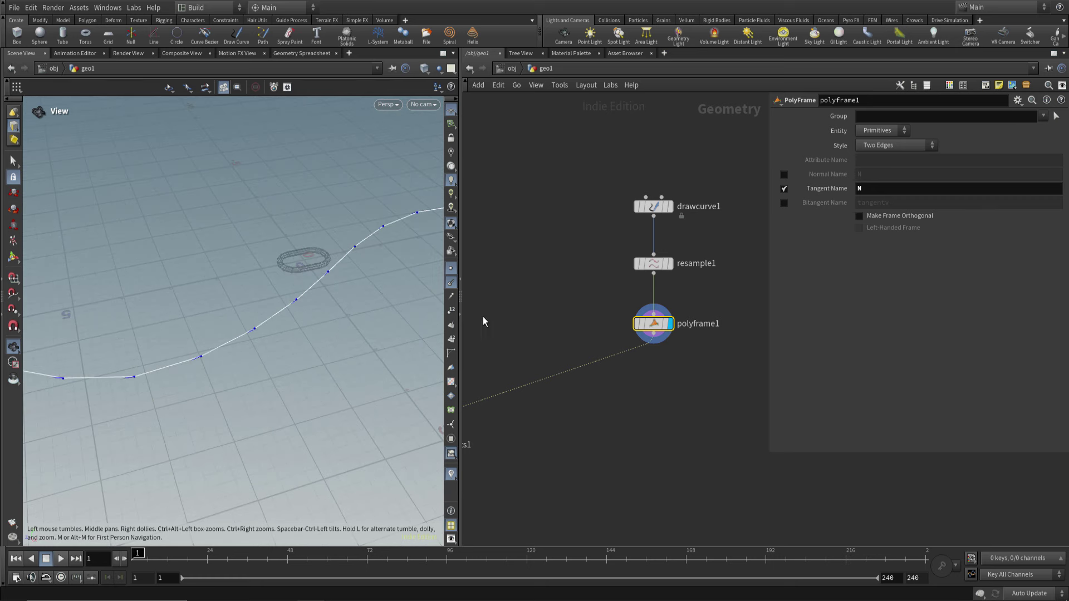
pyautogui.moveTo(483, 321); pyautogui.dragTo(699, 286, button='middle')
# Lower resample1's segment length from 1.24 to 0.9 so the links interlock
pyautogui.click(568, 326)
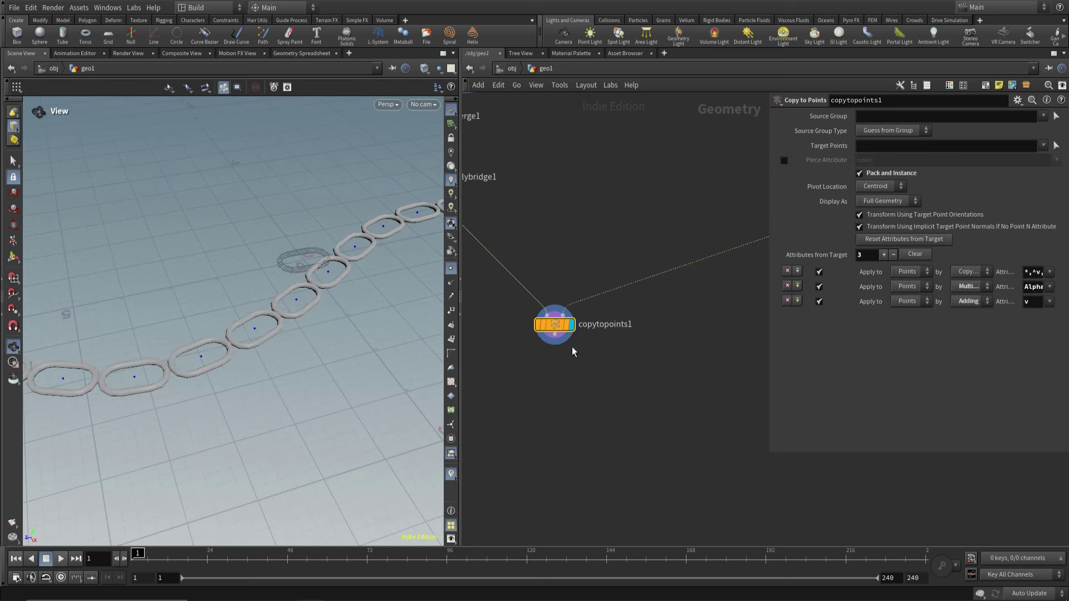
pyautogui.moveTo(299, 327); pyautogui.dragTo(295, 332)
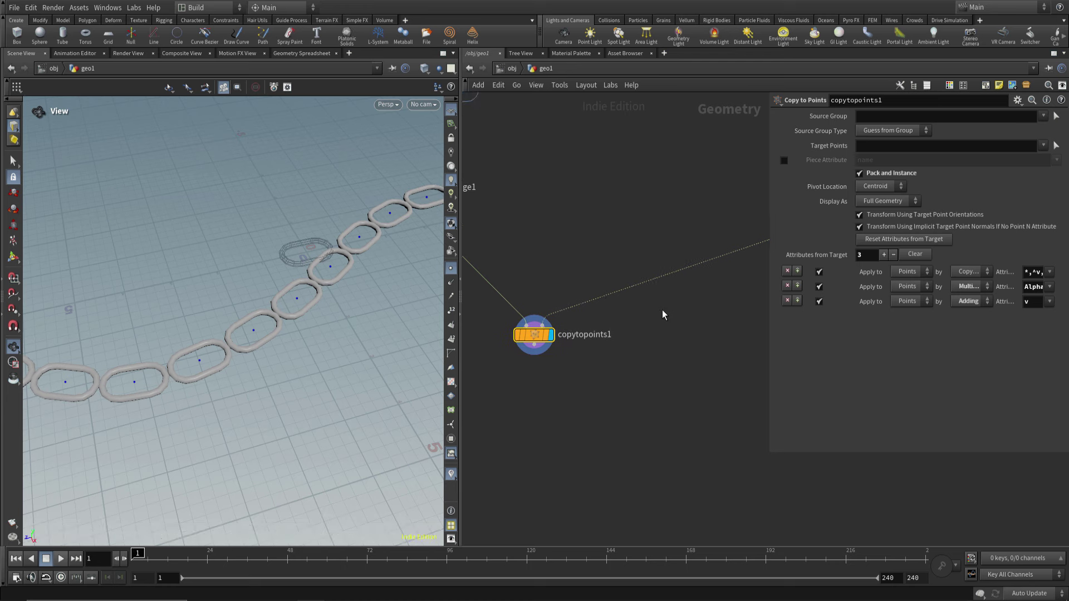
pyautogui.moveTo(686, 291); pyautogui.dragTo(659, 346, button='middle')
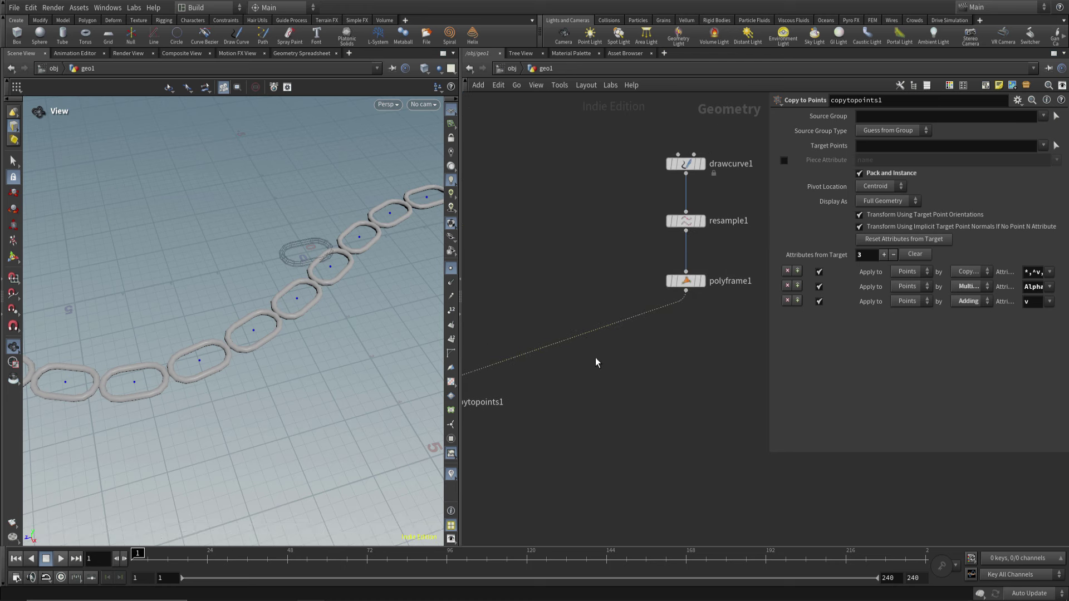
pyautogui.moveTo(595, 362); pyautogui.dragTo(552, 415, button='middle')
pyautogui.click(644, 273)
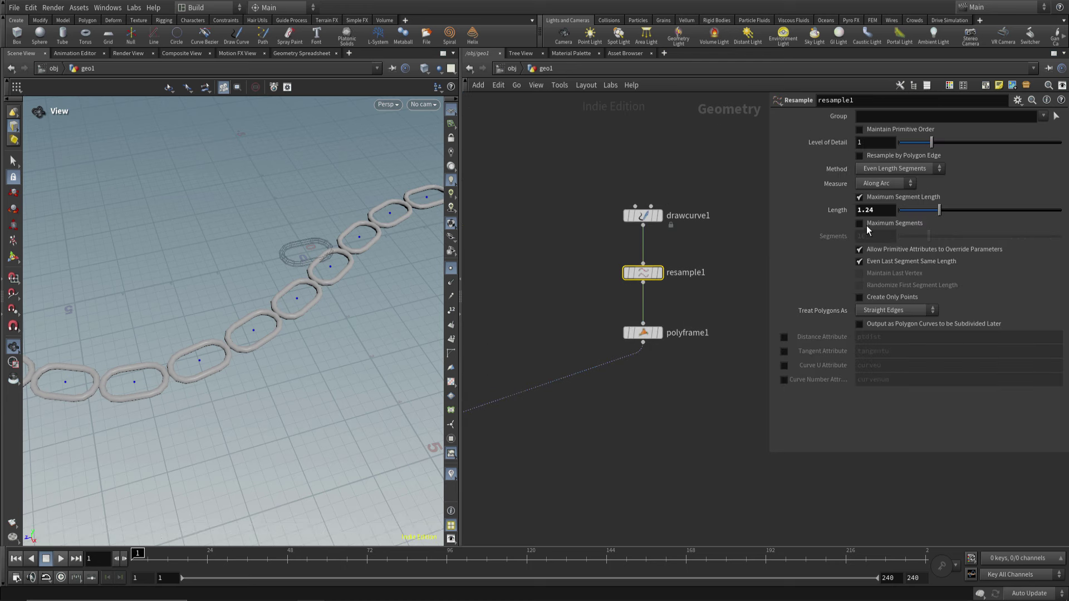
pyautogui.moveTo(880, 210)
pyautogui.mouseDown(button='middle')
pyautogui.moveTo(890, 224)
pyautogui.moveTo(710, 235)
pyautogui.mouseUp(button='middle')
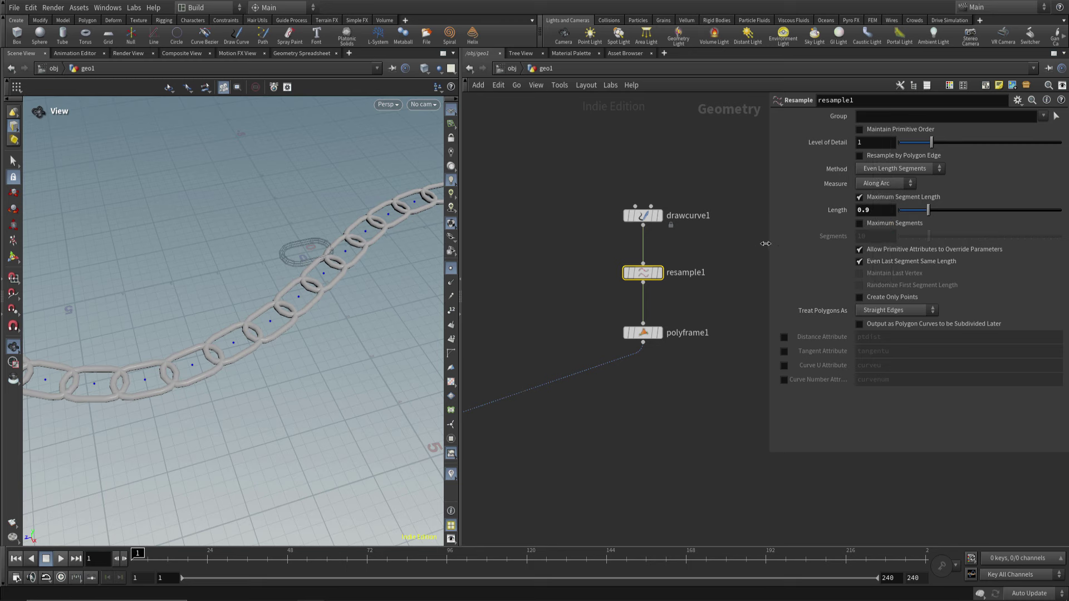
pyautogui.moveTo(691, 389)
pyautogui.mouseDown(button='middle')
pyautogui.moveTo(693, 357)
pyautogui.moveTo(672, 379)
pyautogui.moveTo(670, 318)
pyautogui.moveTo(680, 335)
pyautogui.mouseUp(button='middle')
# Add a displayed Group by Range node wired under polyframe1
pyautogui.press('Tab')
pyautogui.write('gro')
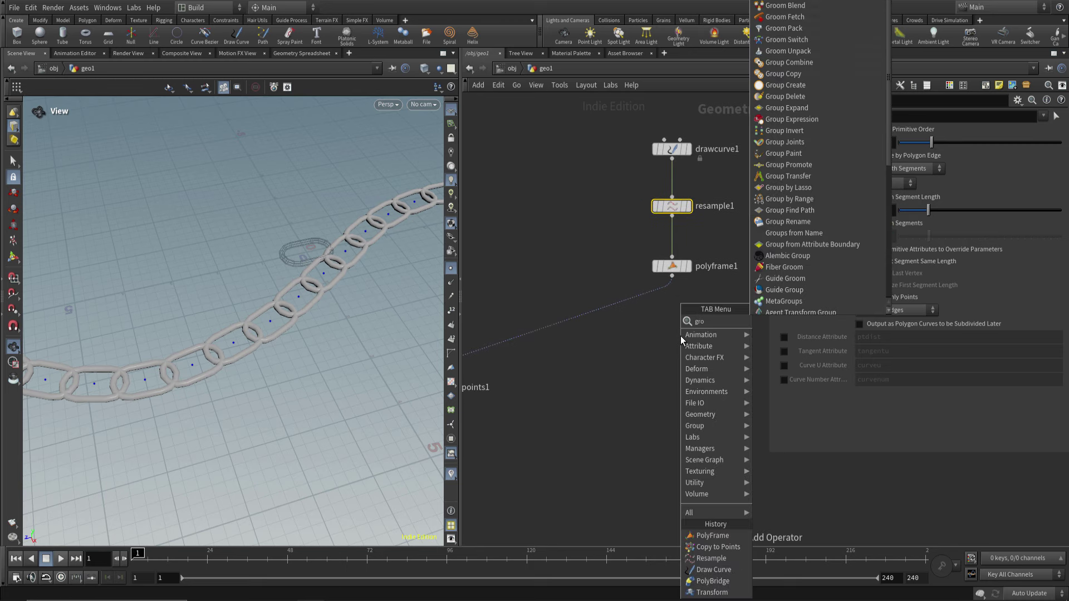
pyautogui.write('upby')
pyautogui.press('Down')
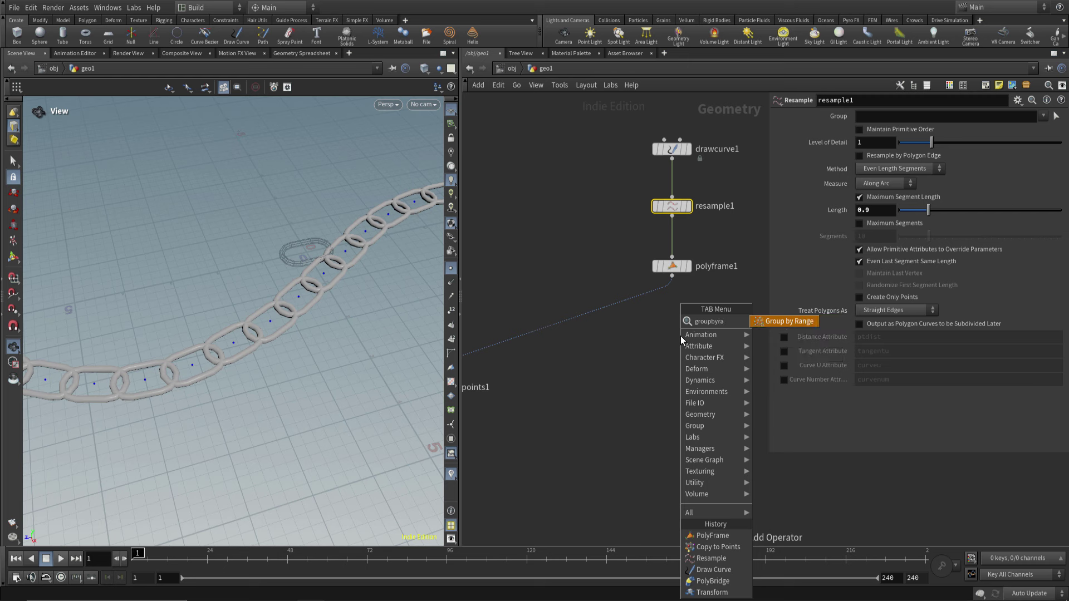
pyautogui.press('Return')
pyautogui.click(680, 335)
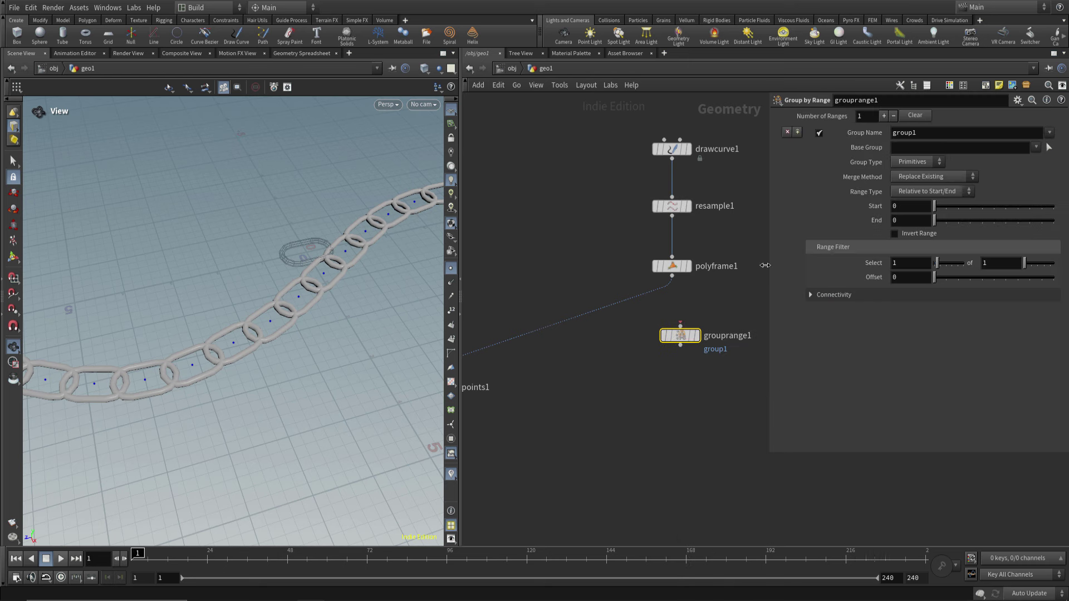
pyautogui.moveTo(680, 335); pyautogui.dragTo(678, 290)
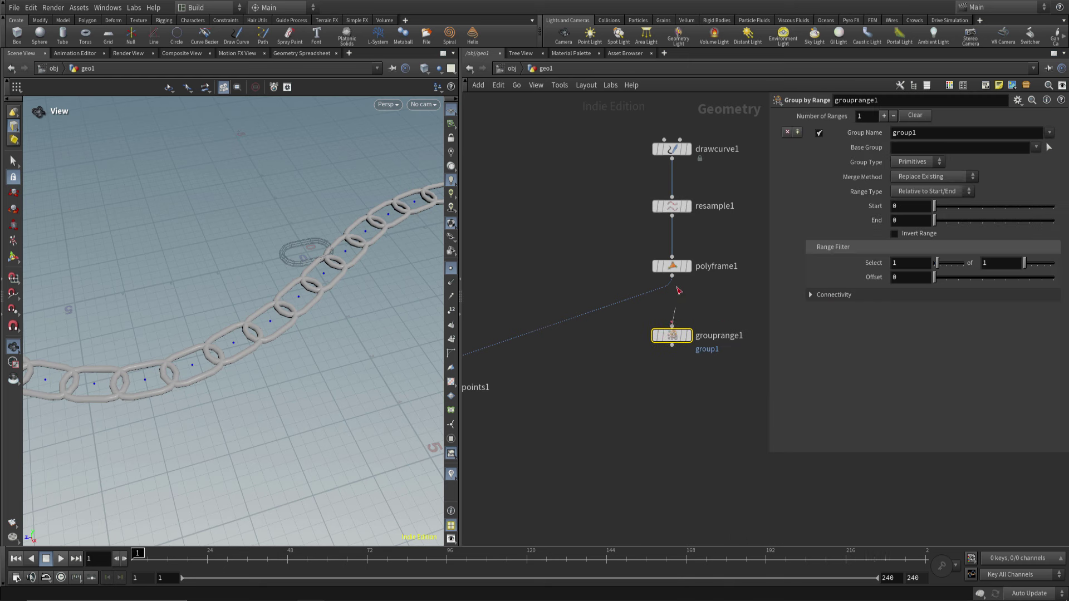
pyautogui.click(688, 335)
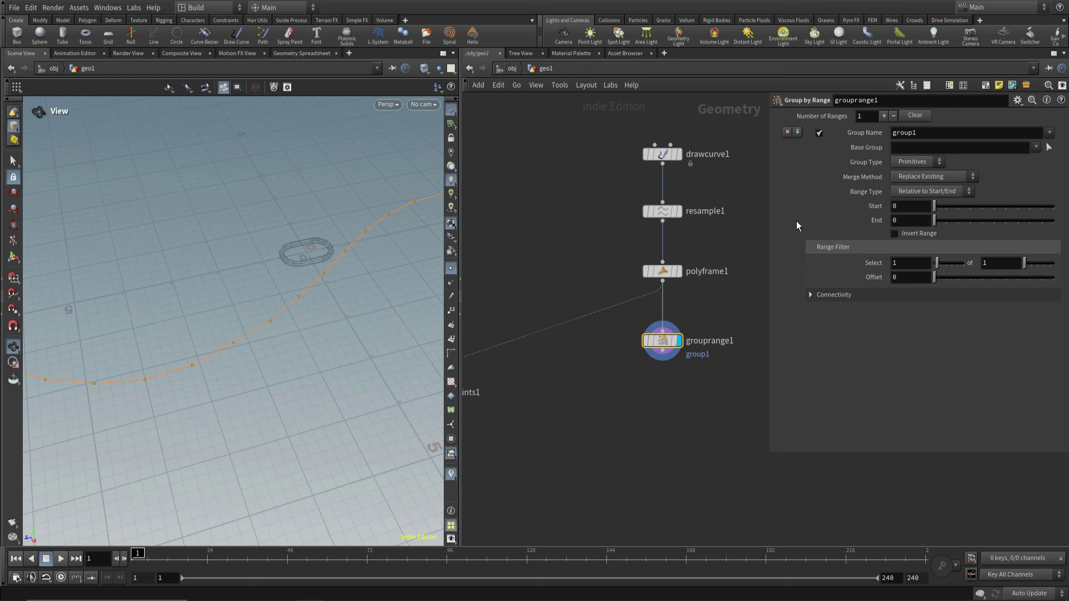
# Make it a Points group selecting 1 of every 2 points, named rot
pyautogui.click(916, 165)
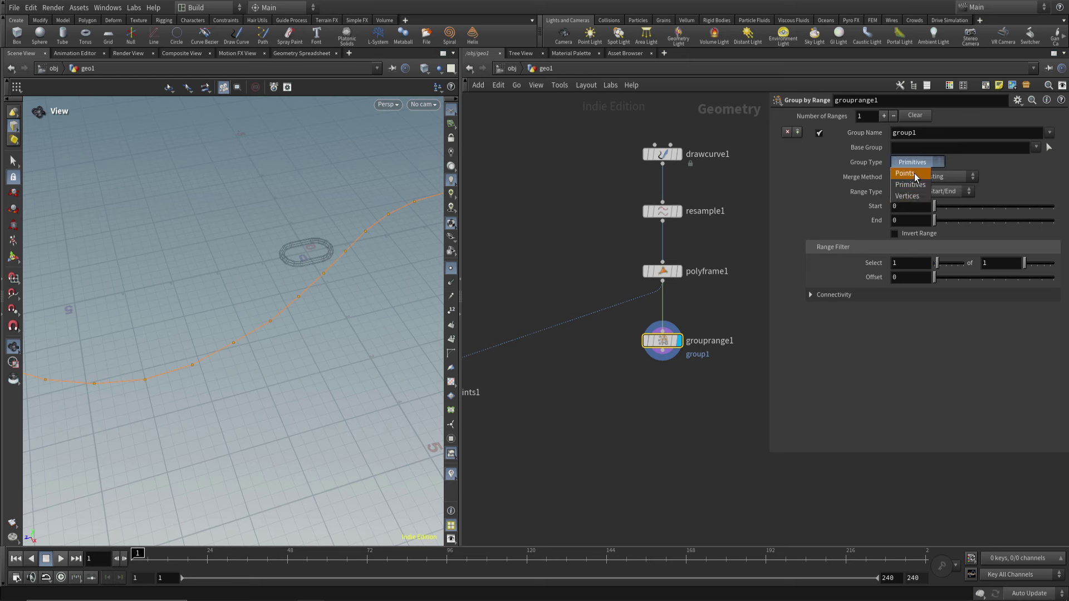
pyautogui.click(906, 178)
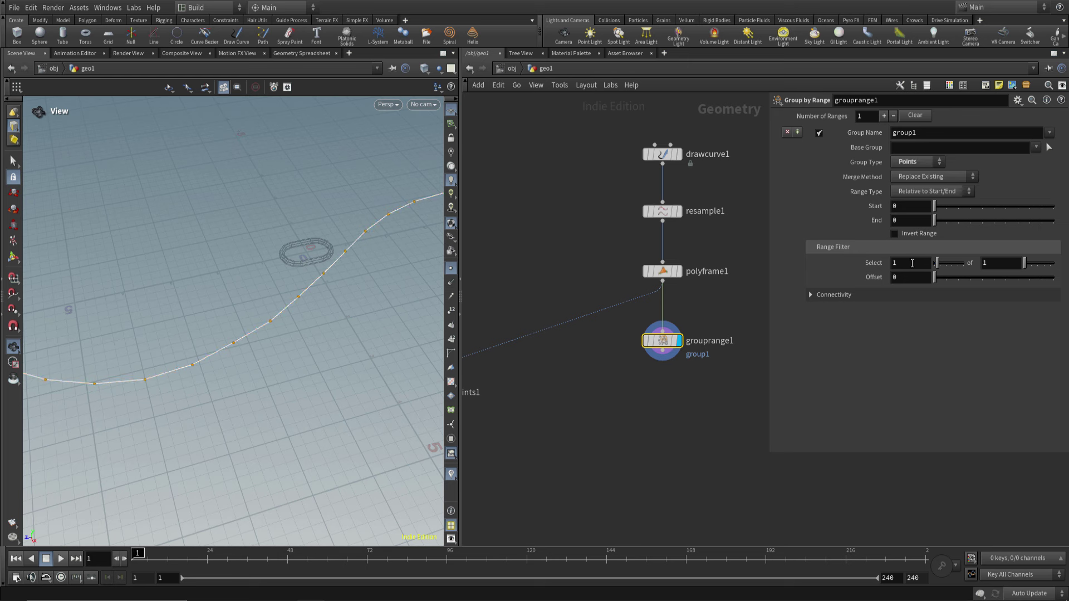
pyautogui.click(994, 264)
pyautogui.write('2')
pyautogui.press('Return')
pyautogui.doubleClick(909, 134)
pyautogui.write('rot')
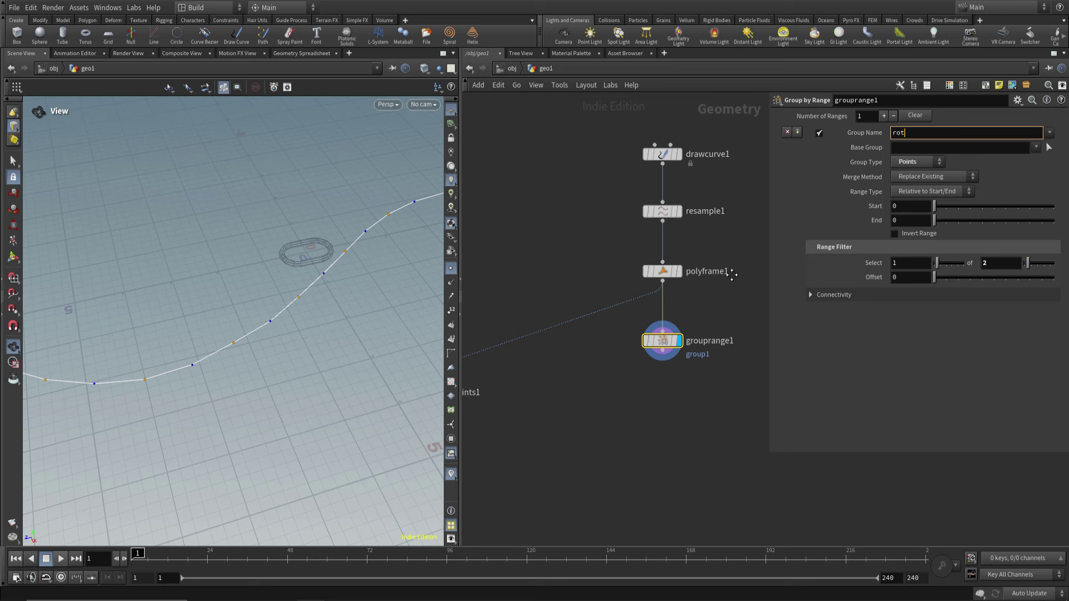
pyautogui.press('Return')
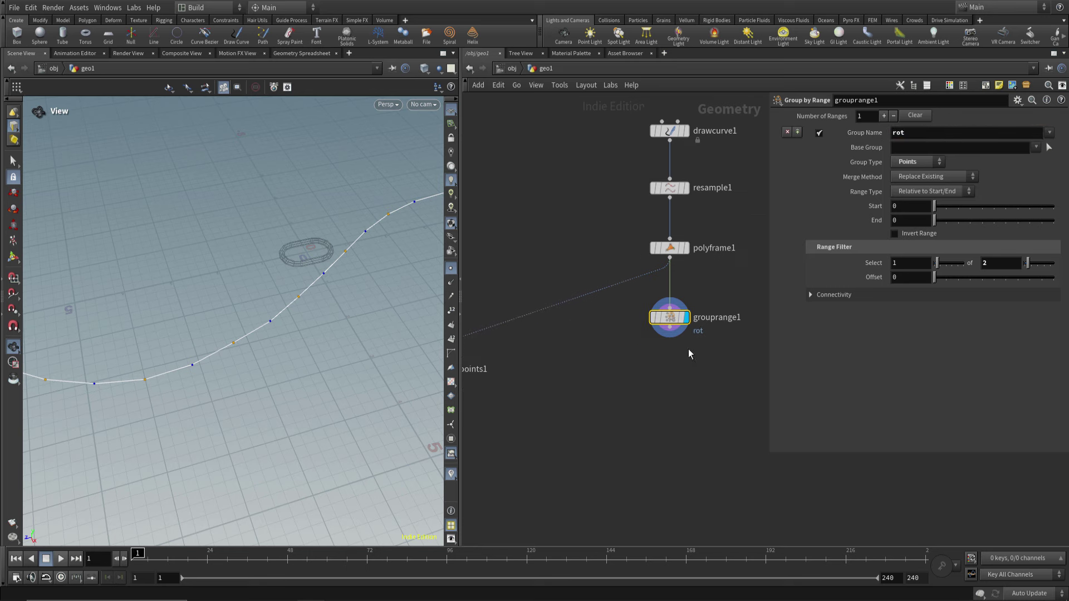
pyautogui.middleClick(665, 330)
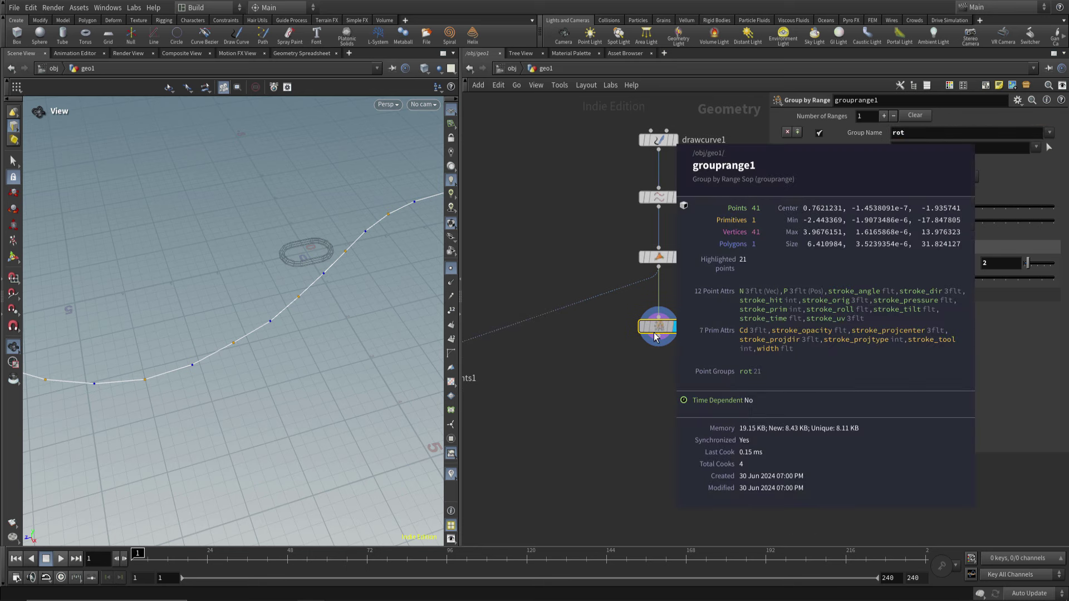
pyautogui.moveTo(656, 337); pyautogui.dragTo(626, 365, button='middle')
# Add a displayed split2 below grouprange1 that splits on the rot group
pyautogui.press('Tab')
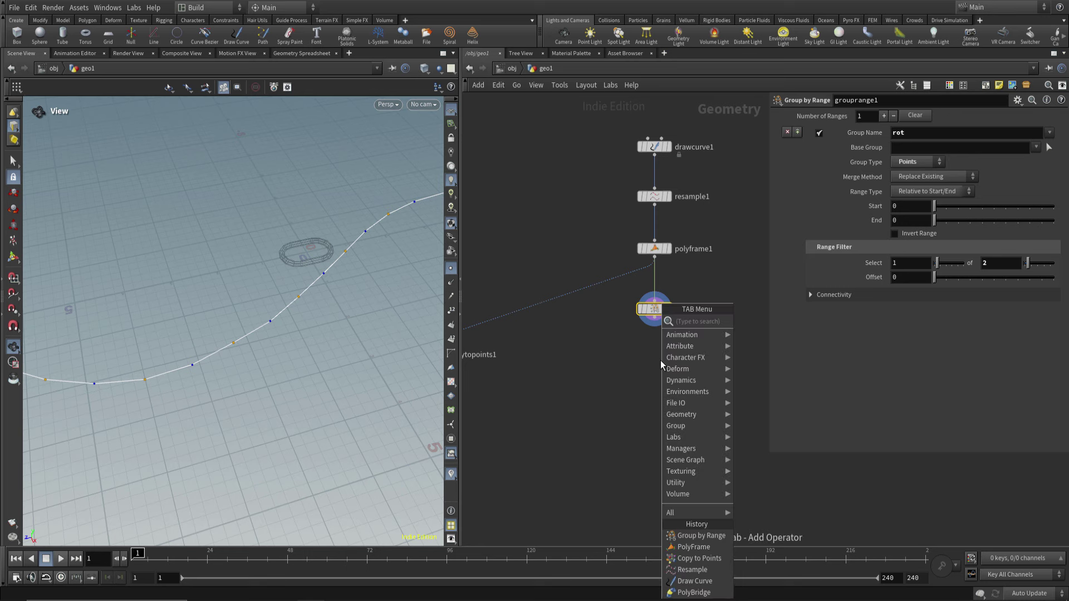
pyautogui.write('split')
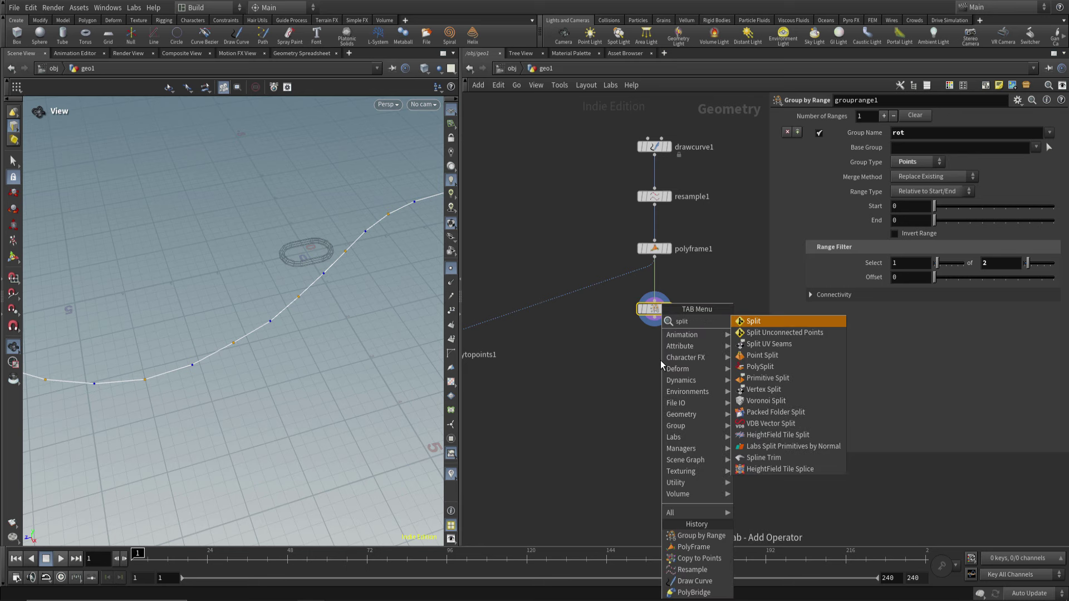
pyautogui.press('Return')
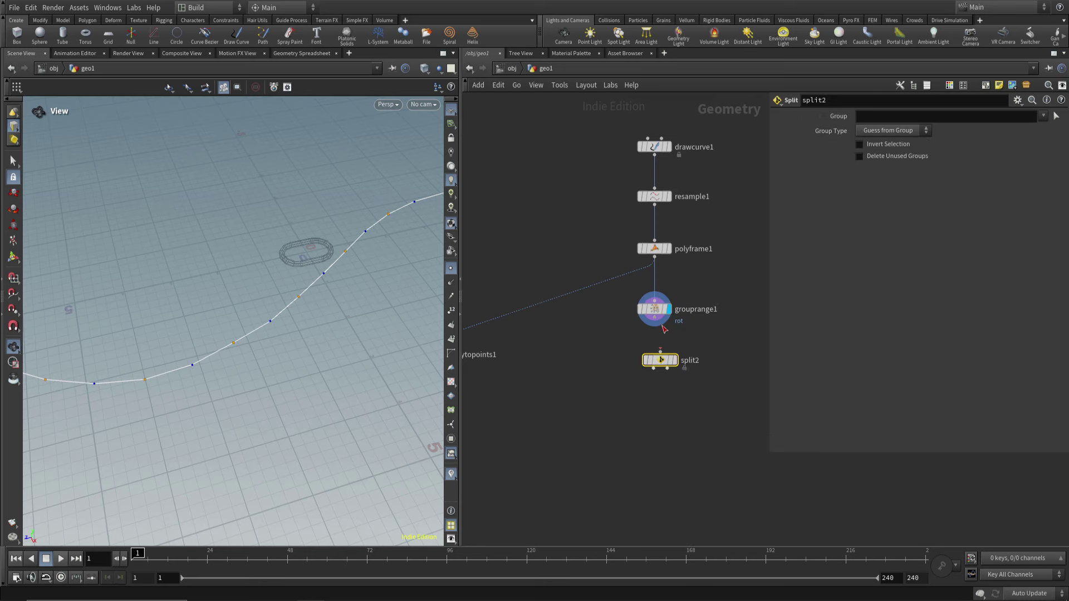
pyautogui.moveTo(677, 321); pyautogui.dragTo(655, 366)
pyautogui.press('r')
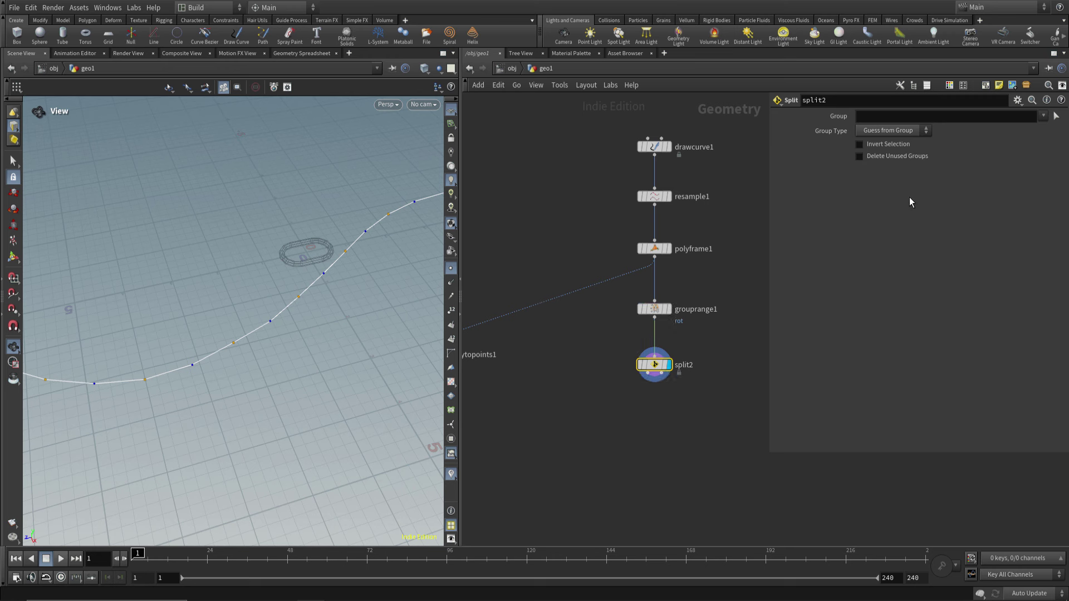
pyautogui.click(1043, 116)
pyautogui.click(1027, 141)
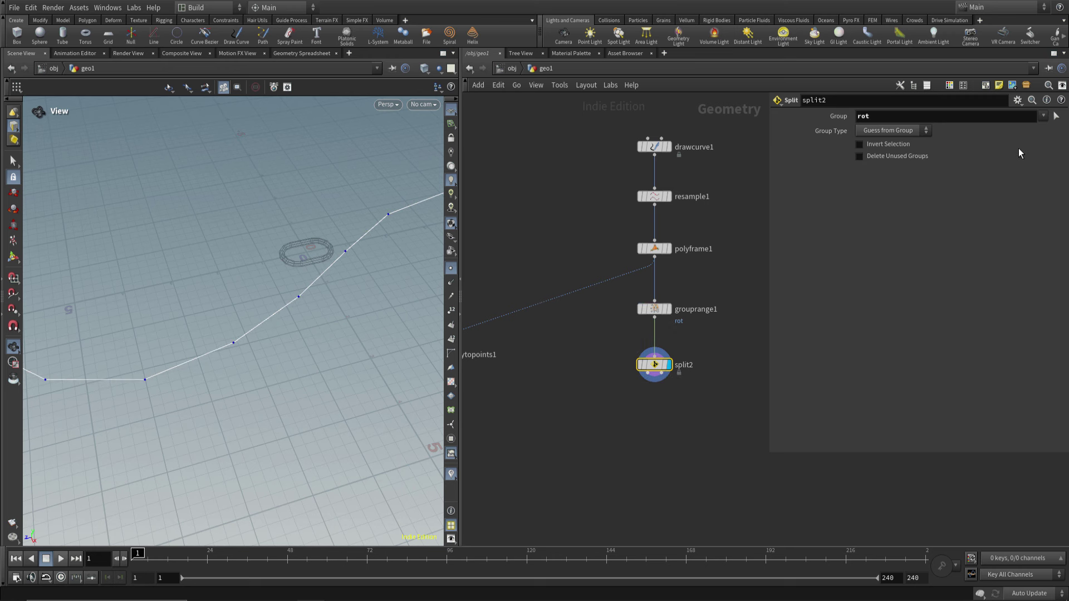
pyautogui.moveTo(741, 272); pyautogui.dragTo(738, 269, button='middle')
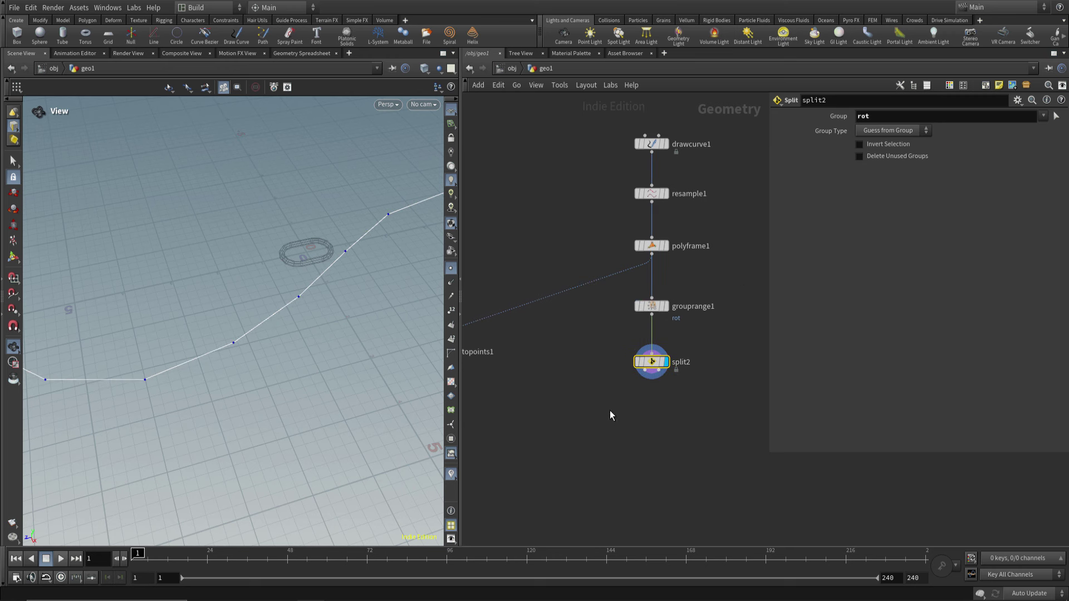
pyautogui.press('Tab')
# Copy the two existing null nodes and paste them below split2
pyautogui.press('Escape')
pyautogui.moveTo(572, 406); pyautogui.dragTo(666, 480, button='middle')
pyautogui.scroll(-3, 653, 357)
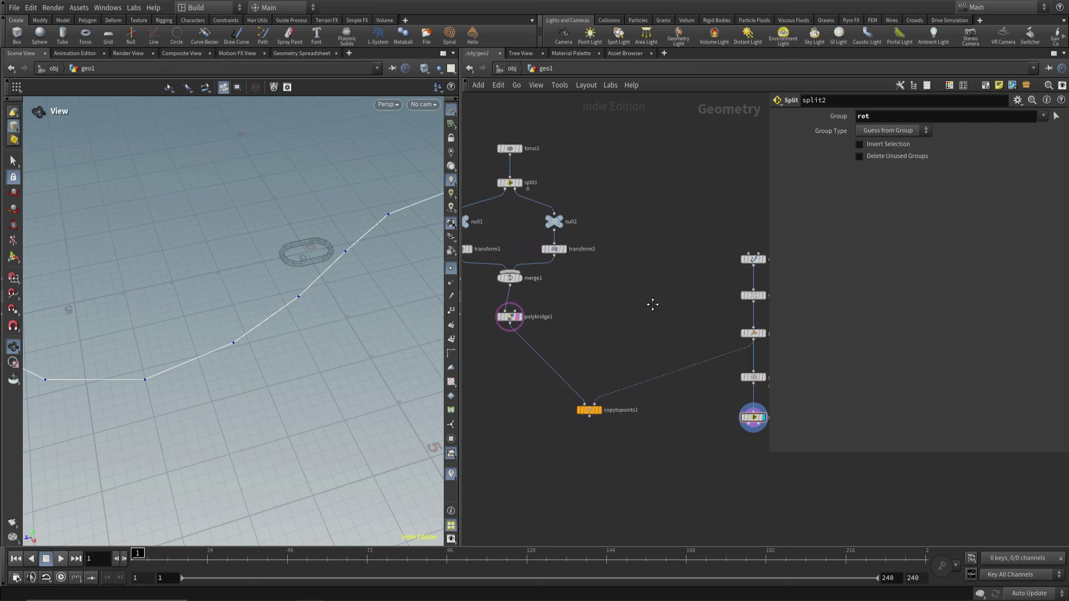
pyautogui.moveTo(586, 219); pyautogui.dragTo(616, 228, button='middle')
pyautogui.moveTo(617, 220); pyautogui.dragTo(479, 245)
pyautogui.hotkey('ctrl', 'c')
pyautogui.moveTo(587, 295); pyautogui.dragTo(525, 280, button='middle')
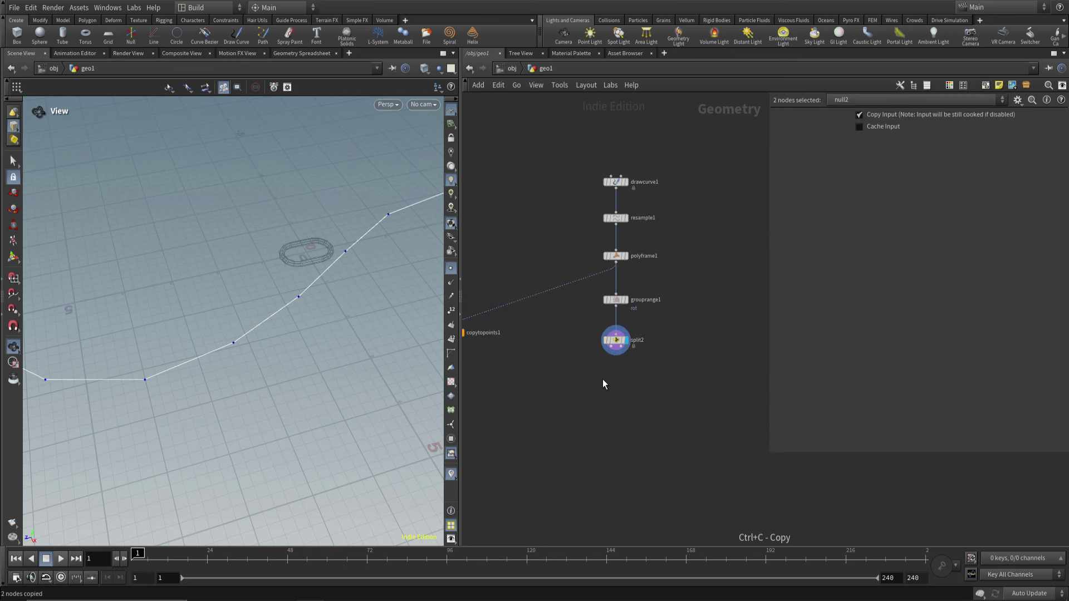
pyautogui.hotkey('ctrl', 'v')
pyautogui.scroll(2, 620, 388)
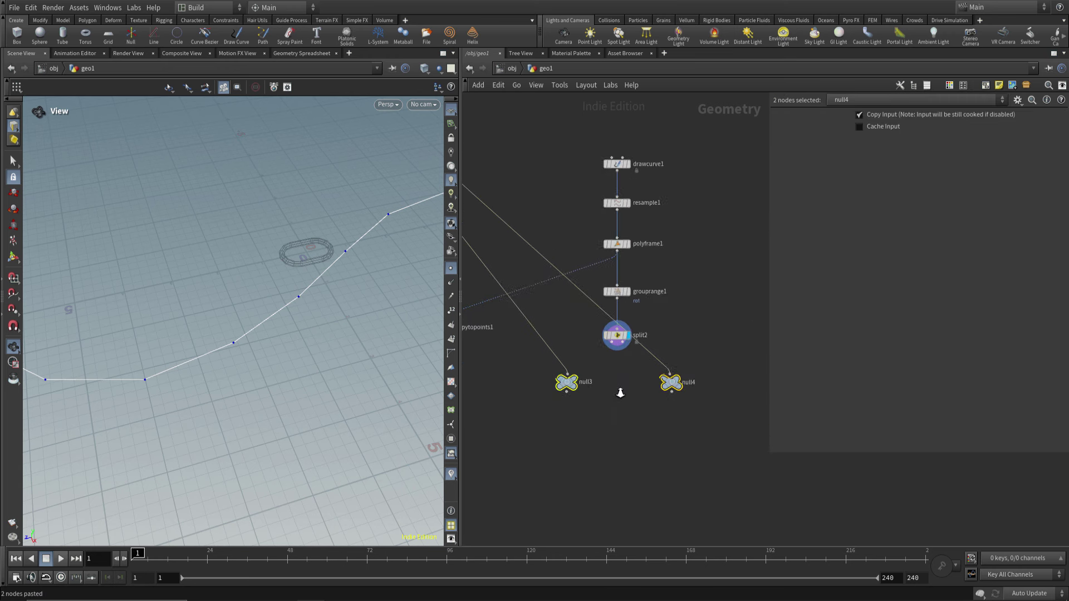
# Cut the old wires and connect split2's two outputs to null4 and null3
pyautogui.press('y')
pyautogui.moveTo(526, 359)
pyautogui.mouseDown()
pyautogui.moveTo(674, 347)
pyautogui.moveTo(688, 356)
pyautogui.moveTo(632, 348)
pyautogui.mouseUp()
pyautogui.click(627, 328)
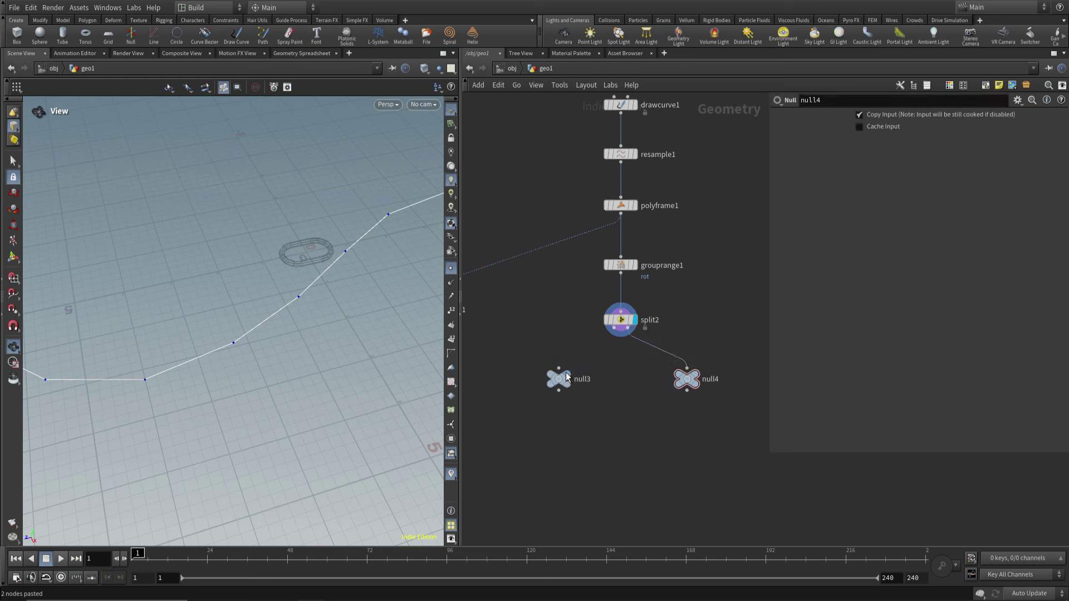
pyautogui.moveTo(558, 368); pyautogui.dragTo(613, 328)
pyautogui.moveTo(668, 411); pyautogui.dragTo(527, 360)
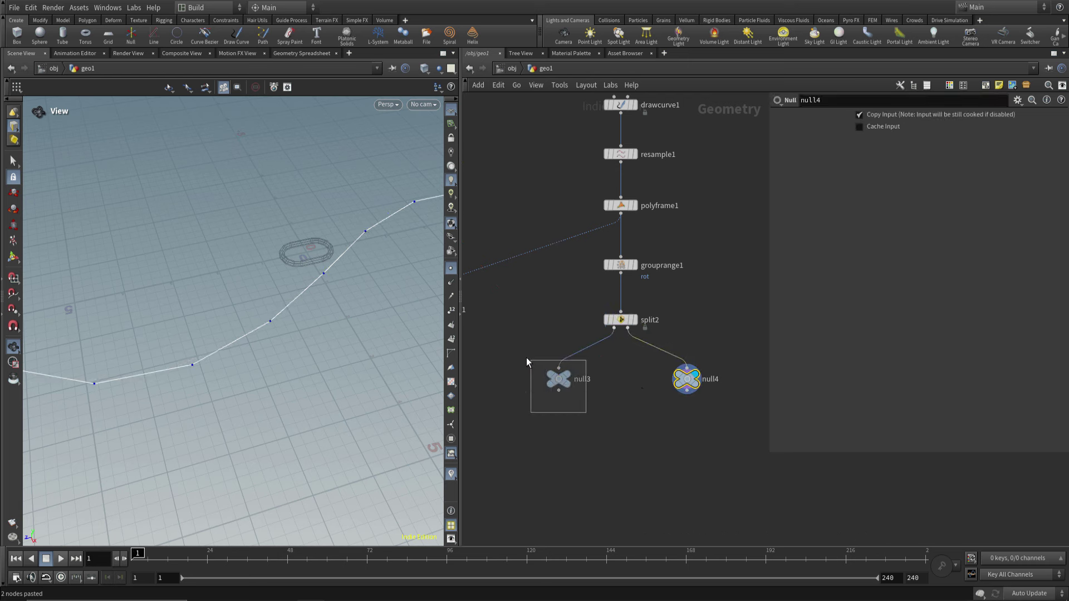
pyautogui.moveTo(703, 280); pyautogui.dragTo(700, 279, button='middle')
# Insert add1 between grouprange1 and split2 with Delete Geometry But Keep the Points enabled
pyautogui.press('Tab')
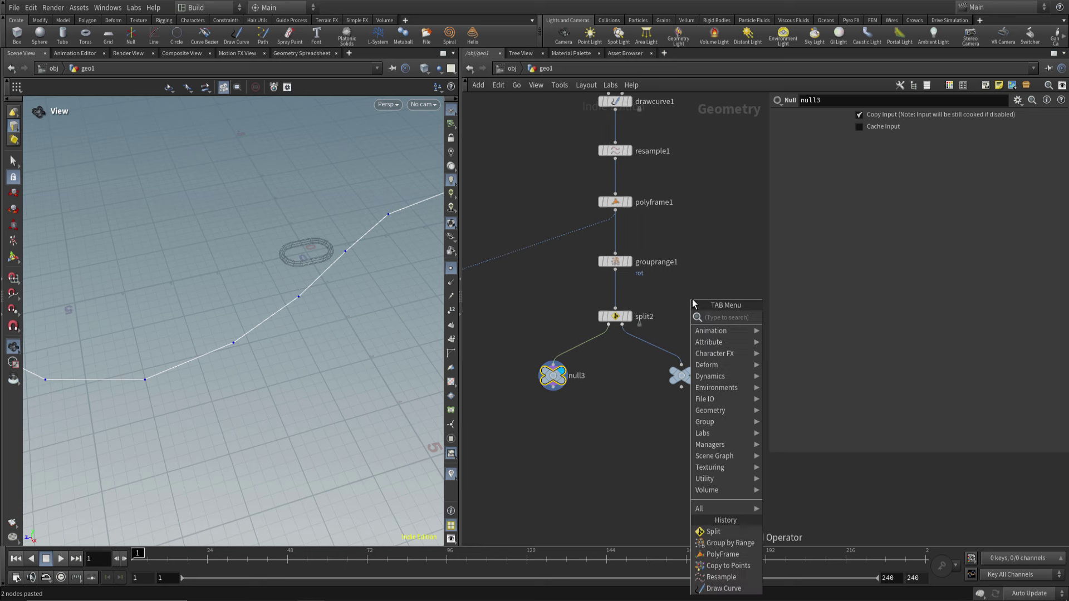
pyautogui.write('add')
pyautogui.click(782, 317)
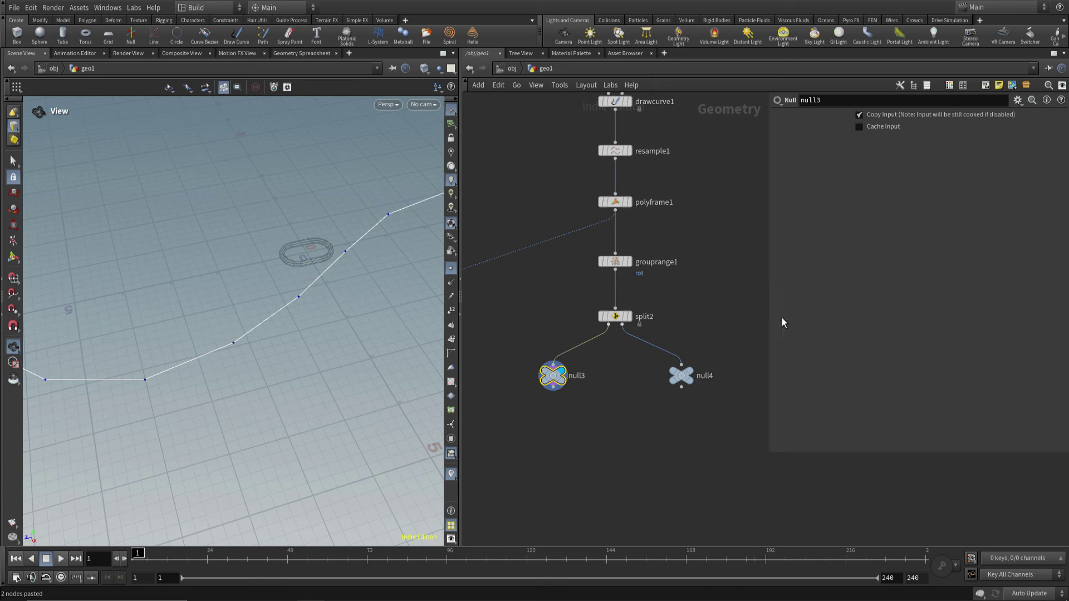
pyautogui.click(704, 299)
pyautogui.moveTo(694, 300); pyautogui.dragTo(617, 298)
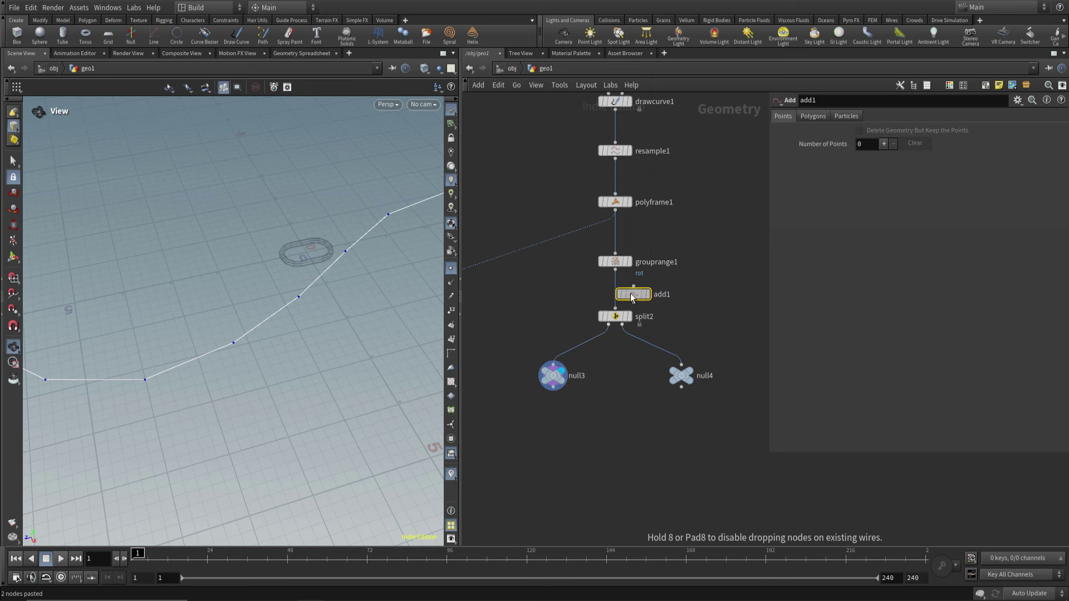
pyautogui.click(628, 296)
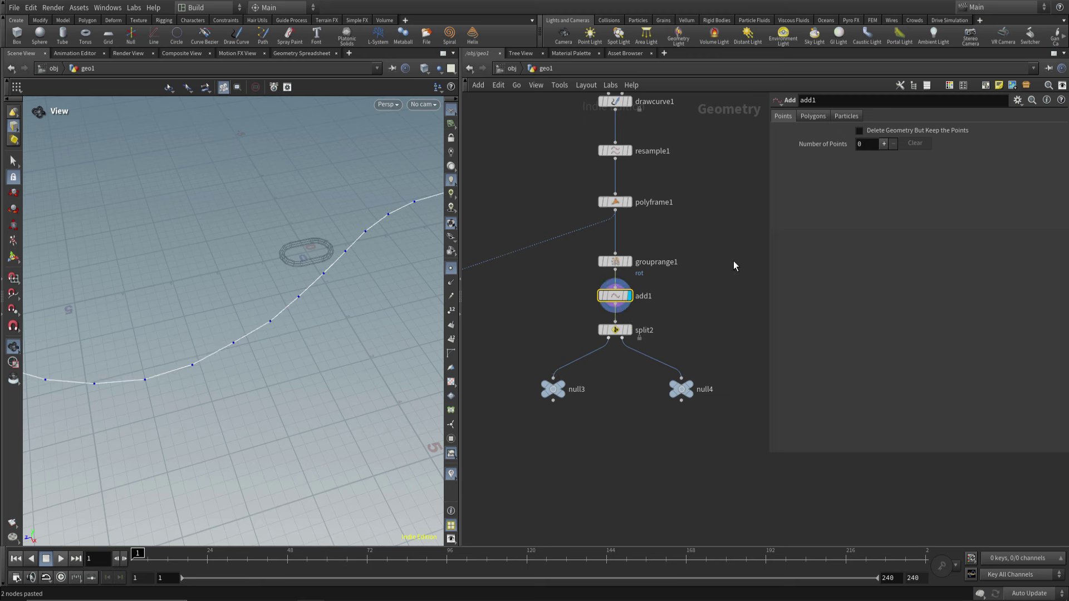
pyautogui.click(859, 131)
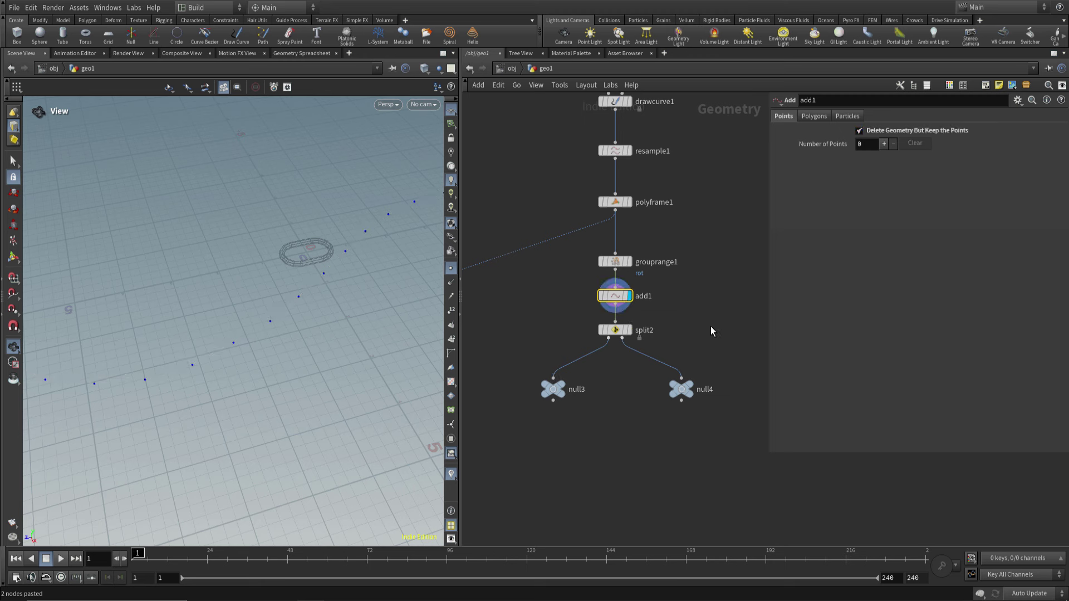
pyautogui.moveTo(720, 369); pyautogui.dragTo(723, 326, button='middle')
pyautogui.click(689, 345)
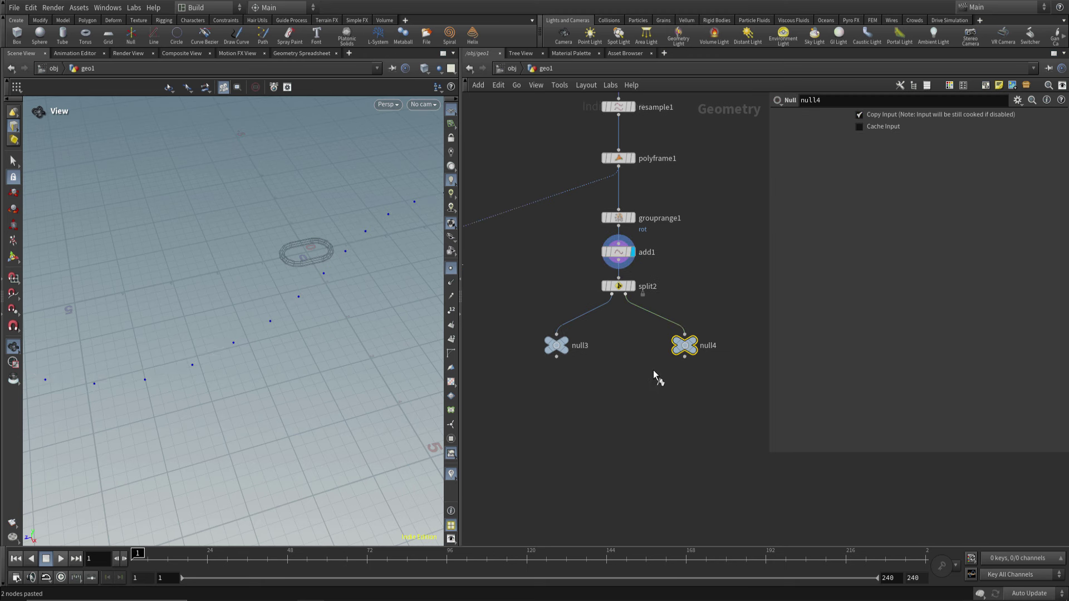
pyautogui.click(540, 338)
# Feed null3's points into copytopoints1
pyautogui.press('r')
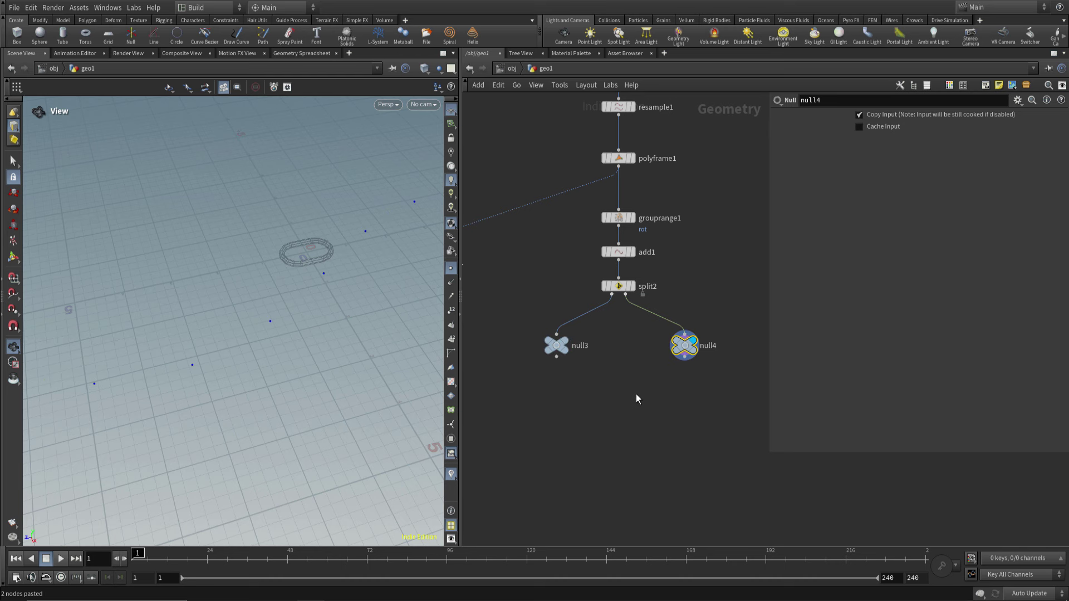
pyautogui.moveTo(599, 417); pyautogui.dragTo(671, 385, button='middle')
pyautogui.press('p')
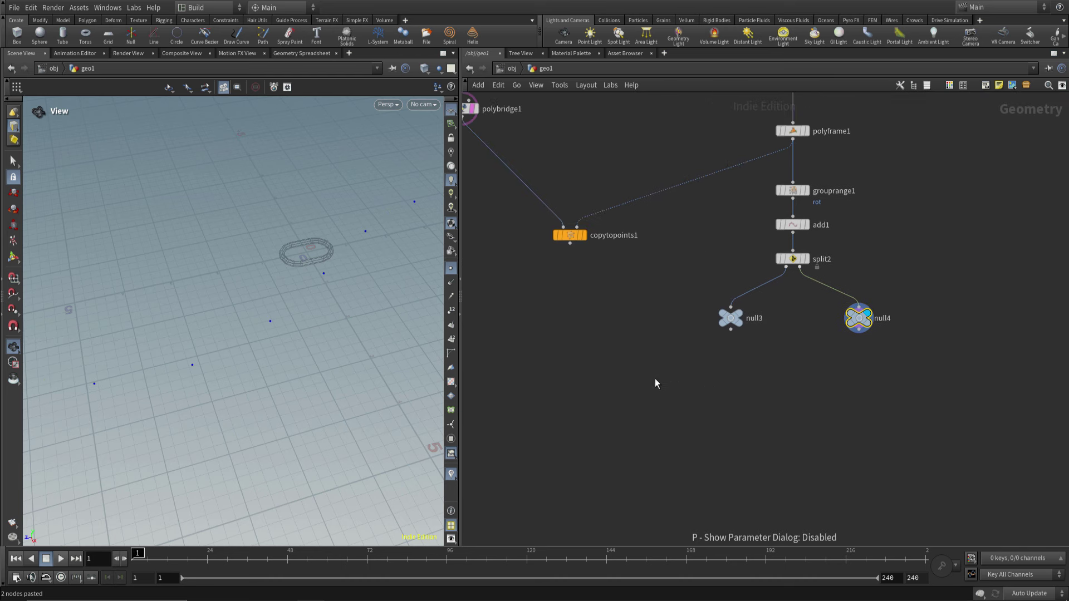
pyautogui.moveTo(660, 256); pyautogui.dragTo(588, 410)
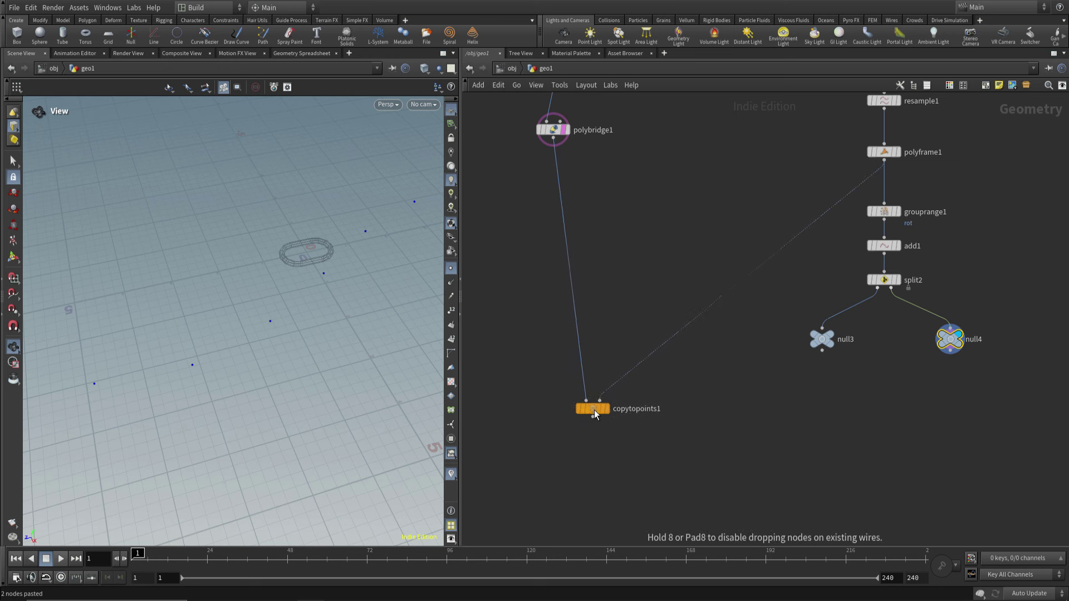
pyautogui.moveTo(675, 378); pyautogui.dragTo(821, 350)
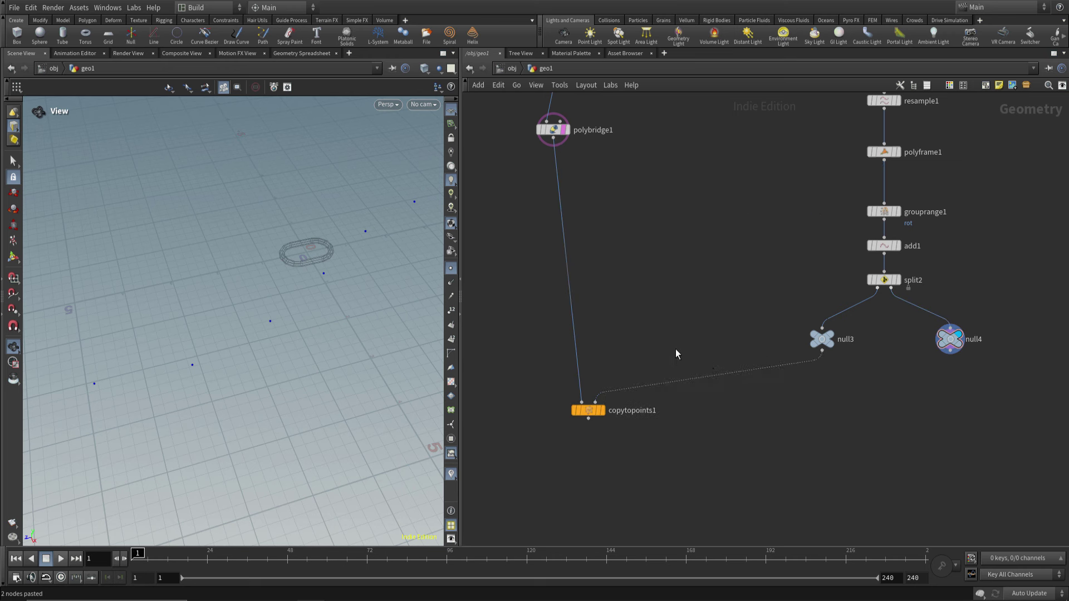
# Paste a second Copy to Points node, copytopoints2, using null4's points
pyautogui.hotkey('ctrl', 'v')
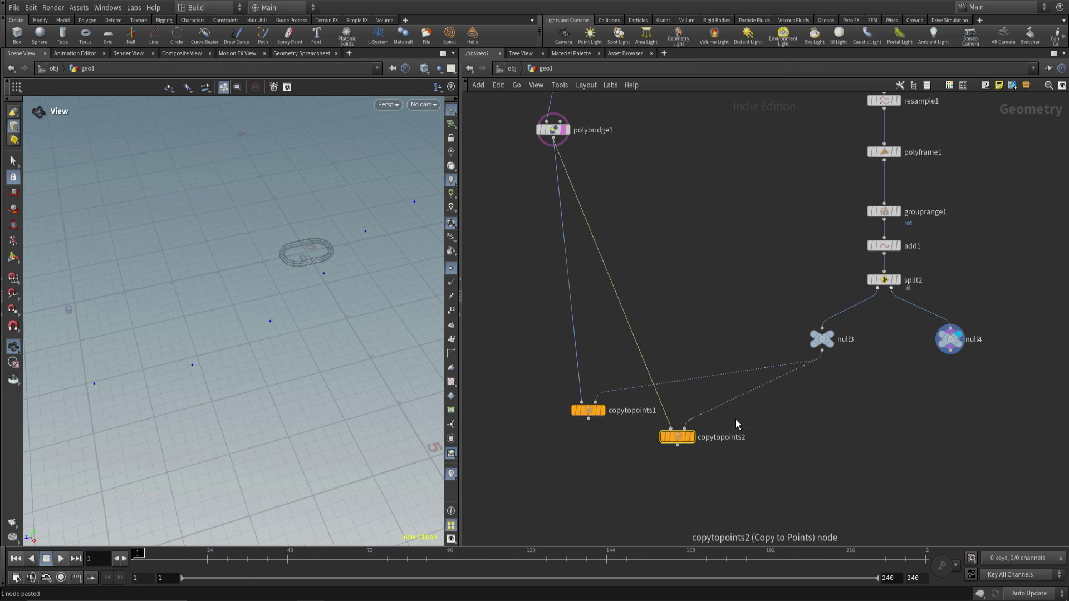
pyautogui.moveTo(684, 428); pyautogui.dragTo(812, 393)
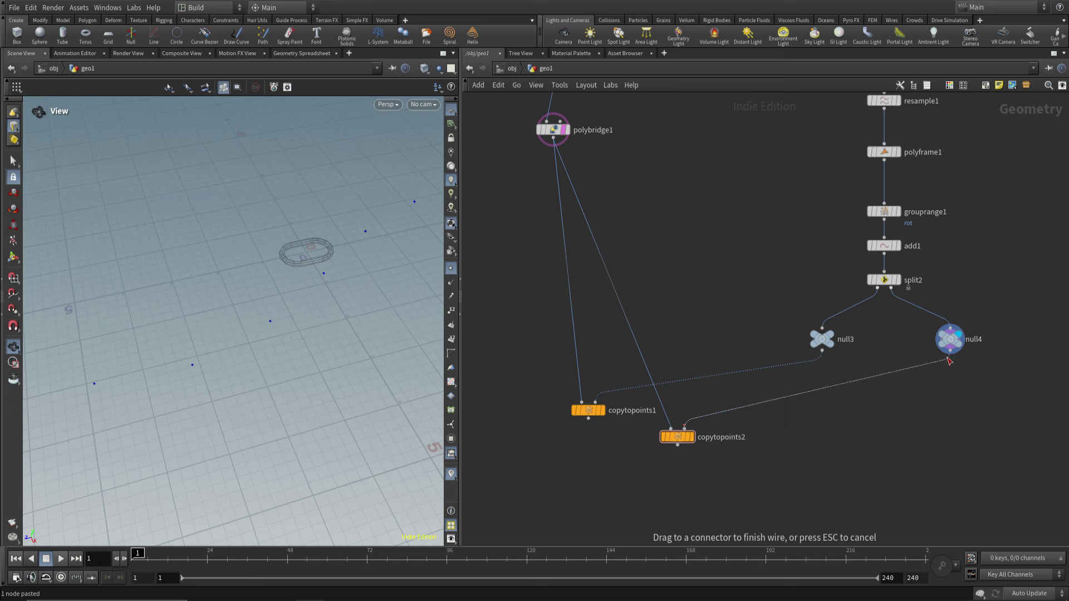
pyautogui.moveTo(949, 361); pyautogui.dragTo(949, 357)
pyautogui.moveTo(667, 439); pyautogui.dragTo(676, 433)
pyautogui.moveTo(582, 418); pyautogui.dragTo(552, 438)
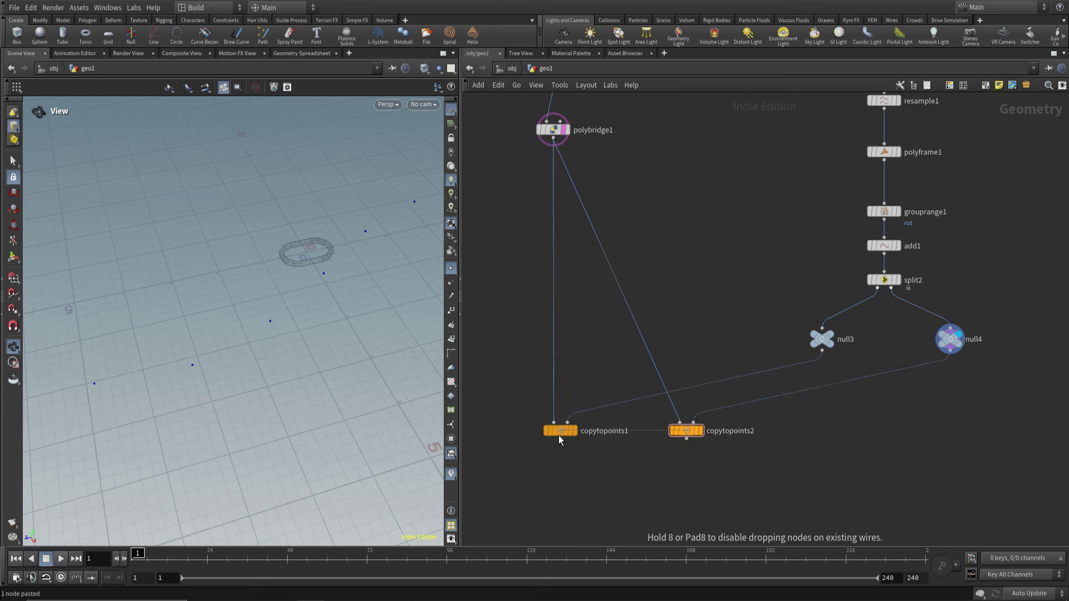
pyautogui.click(700, 431)
pyautogui.moveTo(611, 468); pyautogui.dragTo(619, 453, button='middle')
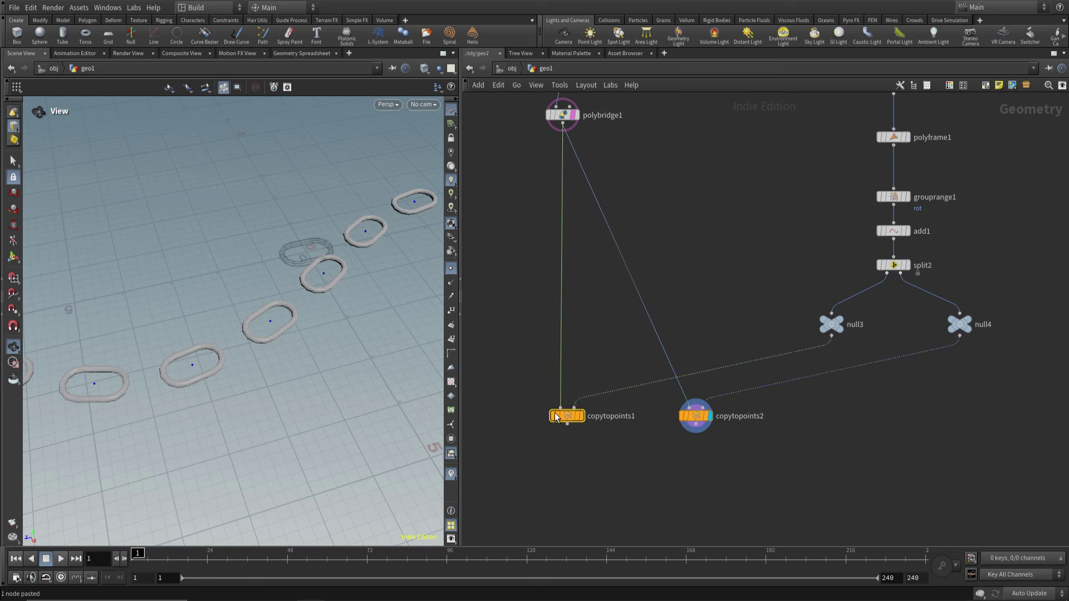
pyautogui.click(579, 416)
# Merge copytopoints1 and copytopoints2 in merge2 and display the combined chain
pyautogui.press('Tab')
pyautogui.write('m')
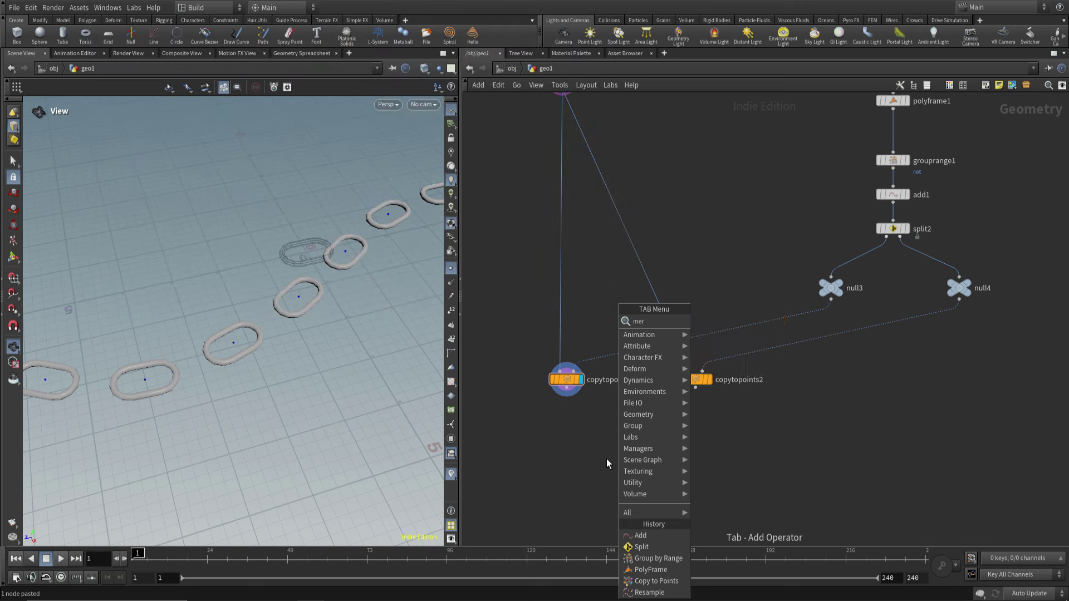
pyautogui.click(724, 323)
pyautogui.click(625, 456)
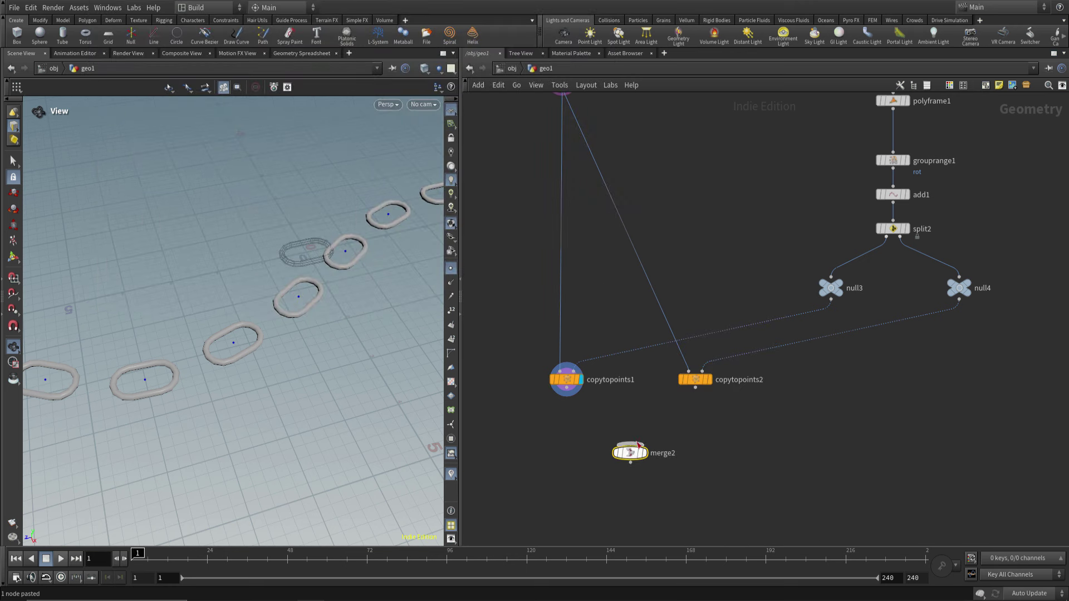
pyautogui.moveTo(566, 396)
pyautogui.mouseDown()
pyautogui.moveTo(629, 444)
pyautogui.moveTo(698, 389)
pyautogui.mouseUp()
pyautogui.click(698, 389)
pyautogui.click(645, 452)
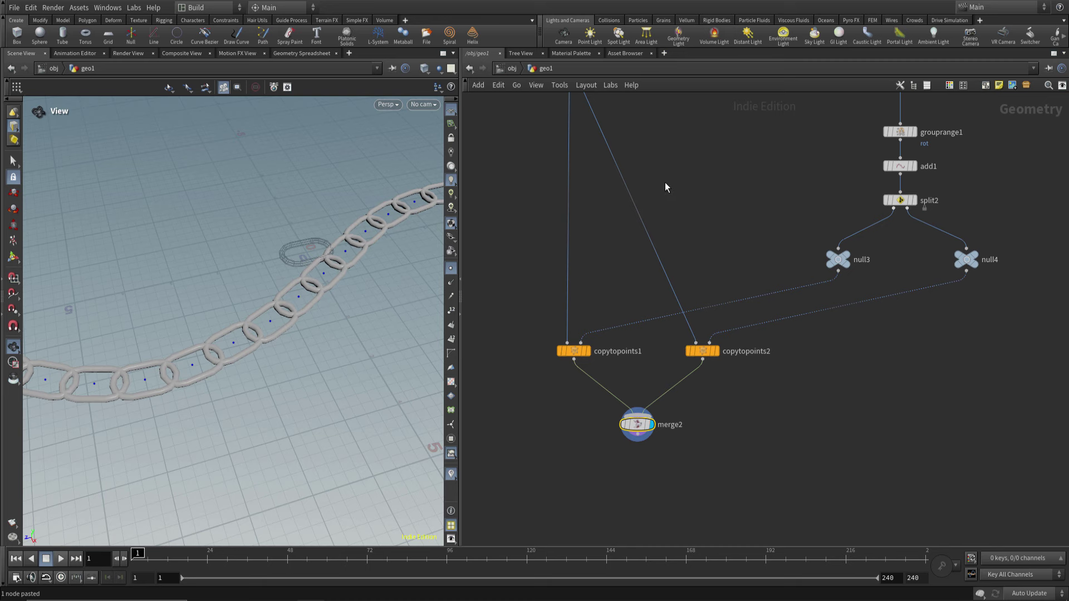
pyautogui.scroll(2, 664, 182)
pyautogui.scroll(2, 660, 225)
pyautogui.scroll(1, 560, 251)
# Splice a Transform node, transform3, between polybridge1 and copytopoints2
pyautogui.press('Tab')
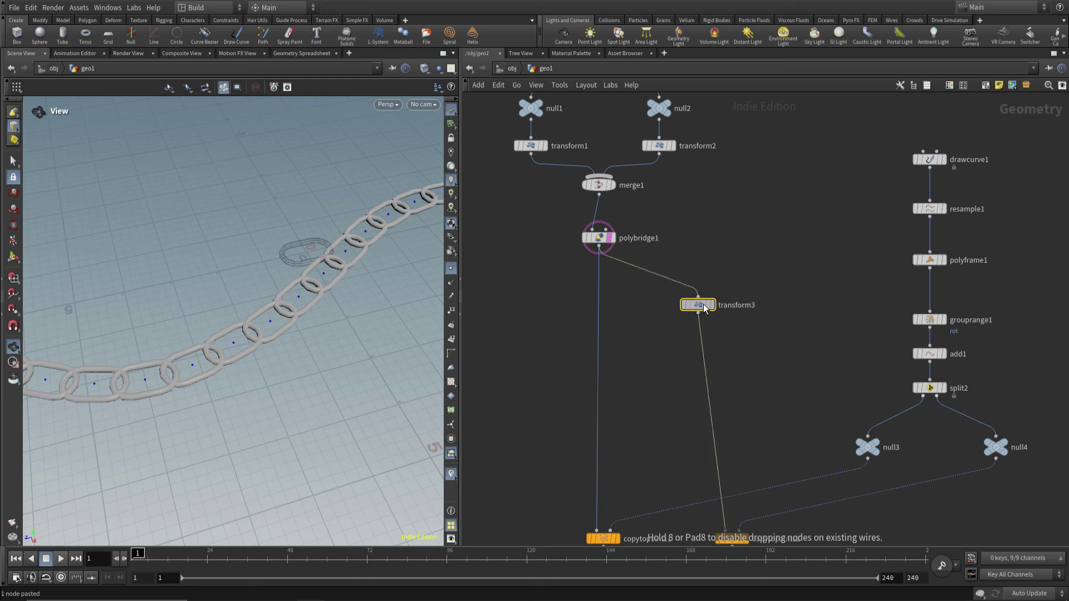
pyautogui.click(730, 301)
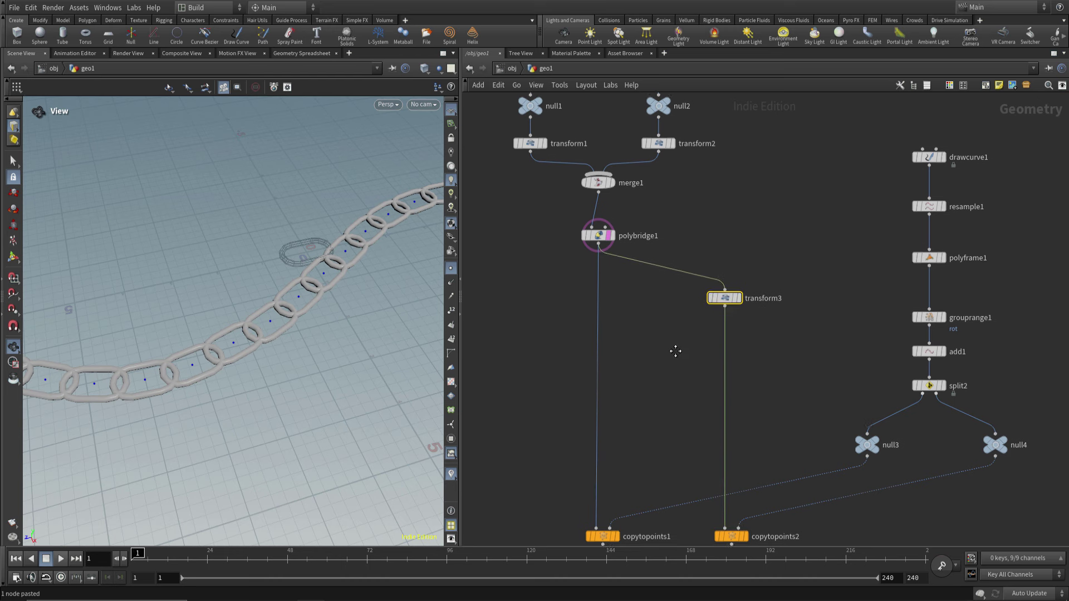
pyautogui.press('p')
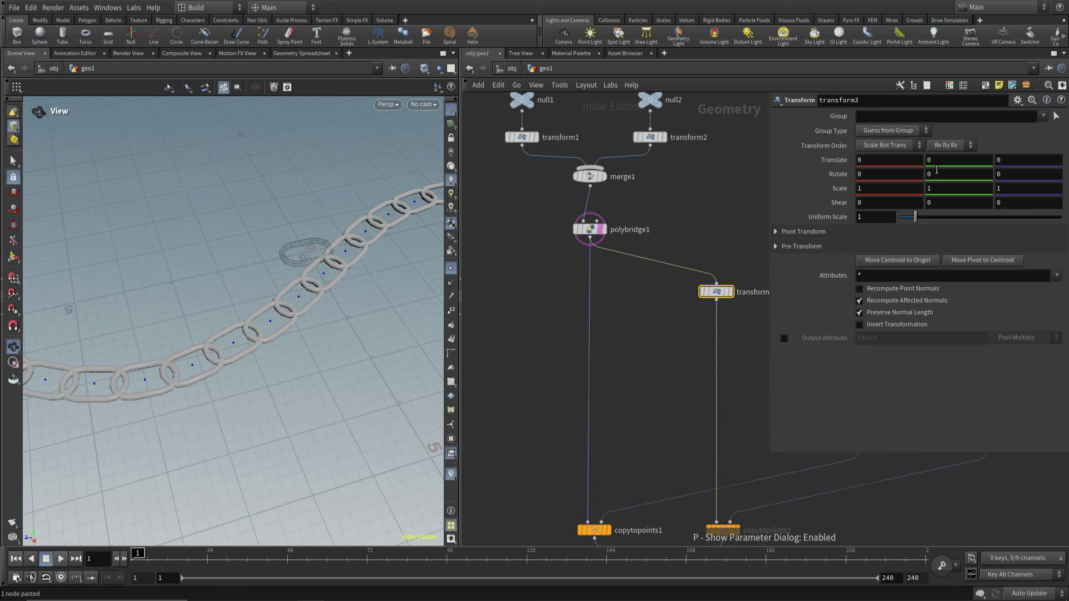
# Rotate transform3 90 degrees around Z with Y at 0, and check the links interlock
pyautogui.write('0.9')
pyautogui.press('Return')
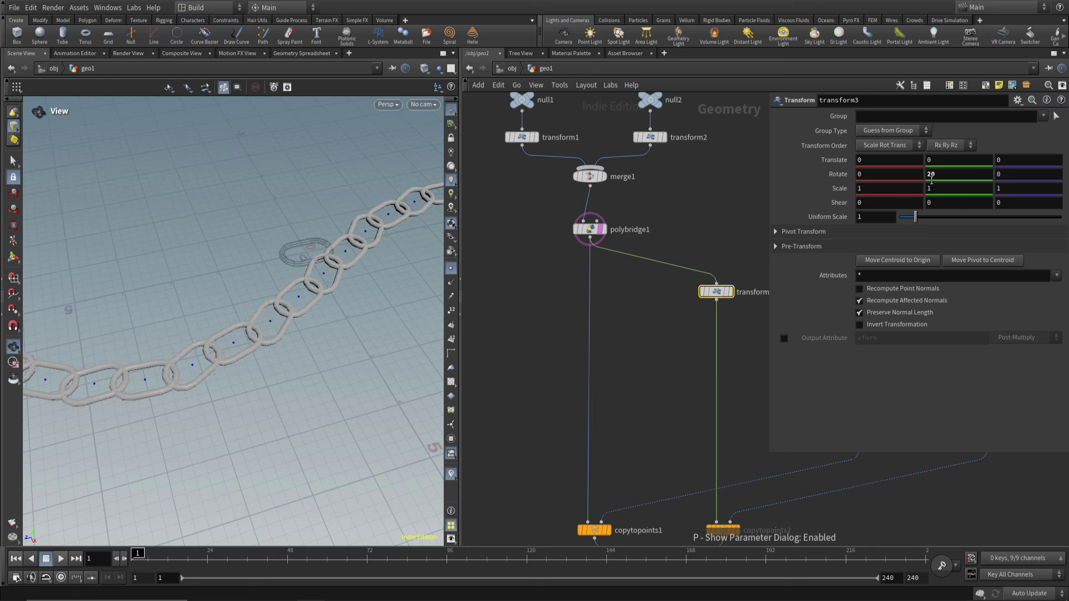
pyautogui.write('0')
pyautogui.press('Return')
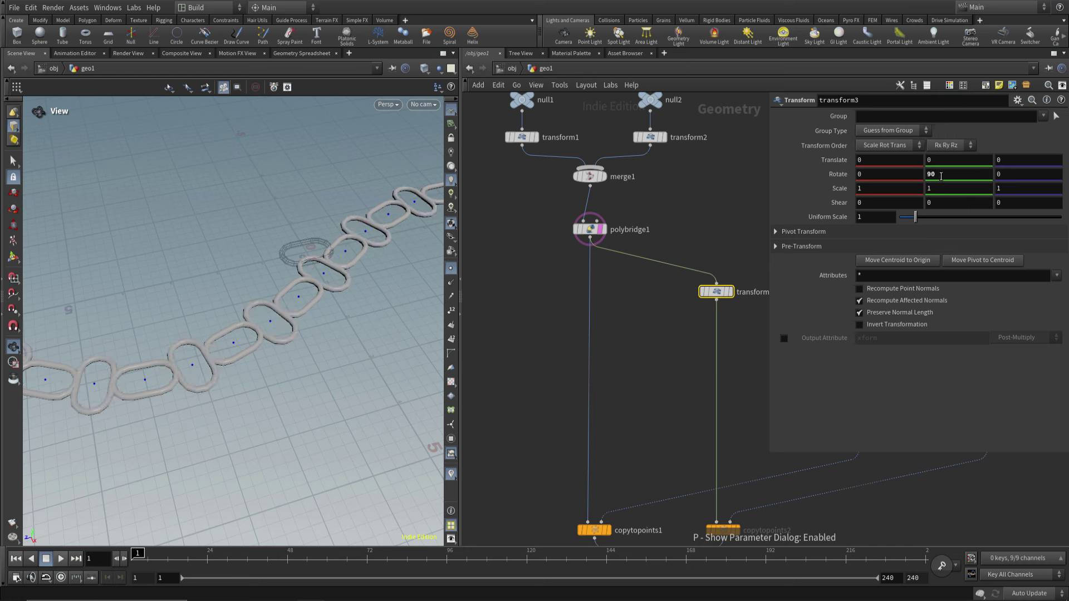
pyautogui.write('0')
pyautogui.press('Return')
pyautogui.click(858, 175)
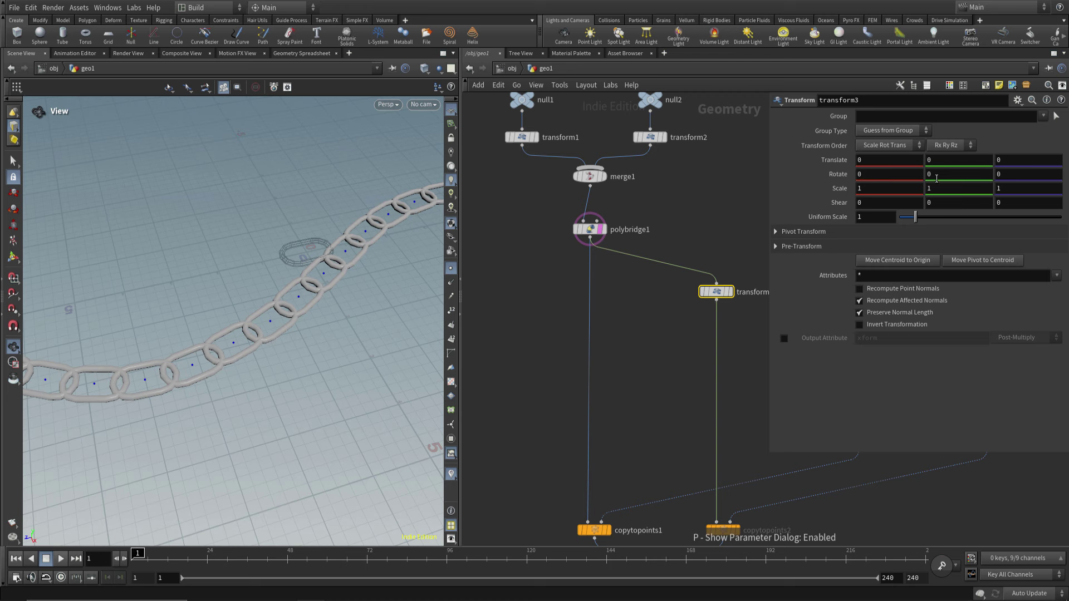
pyautogui.press('Tab')
pyautogui.write('90')
pyautogui.press('Return')
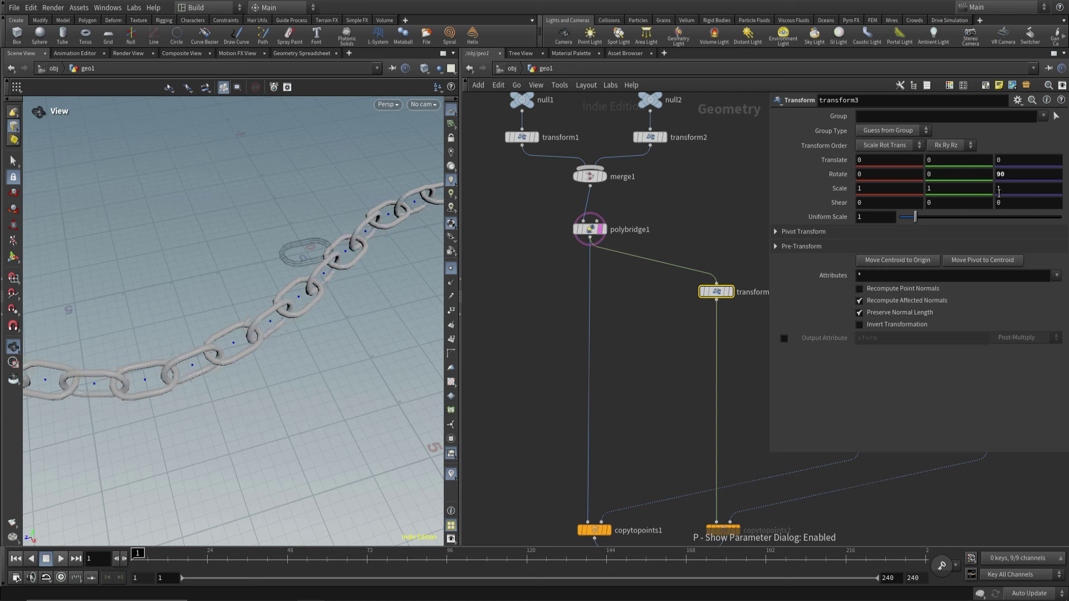
pyautogui.moveTo(310, 316)
pyautogui.mouseDown()
pyautogui.moveTo(276, 283)
pyautogui.moveTo(296, 316)
pyautogui.moveTo(278, 335)
pyautogui.moveTo(220, 334)
pyautogui.moveTo(211, 350)
pyautogui.mouseUp()
# Select drawcurve1 and clear its existing drawn strokes
pyautogui.press('p')
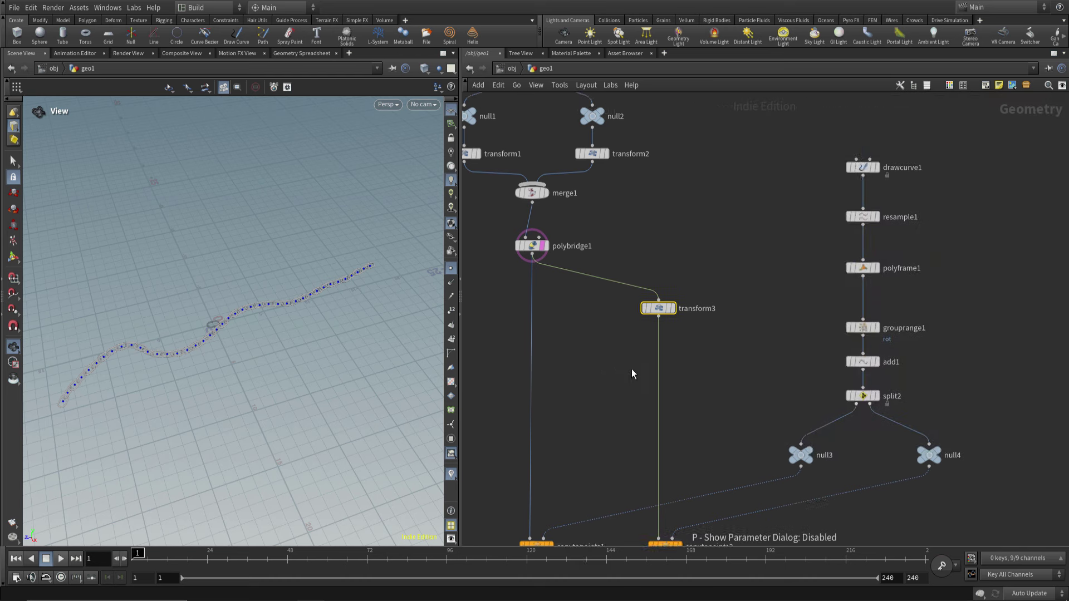
pyautogui.scroll(-3, 634, 367)
pyautogui.click(812, 206)
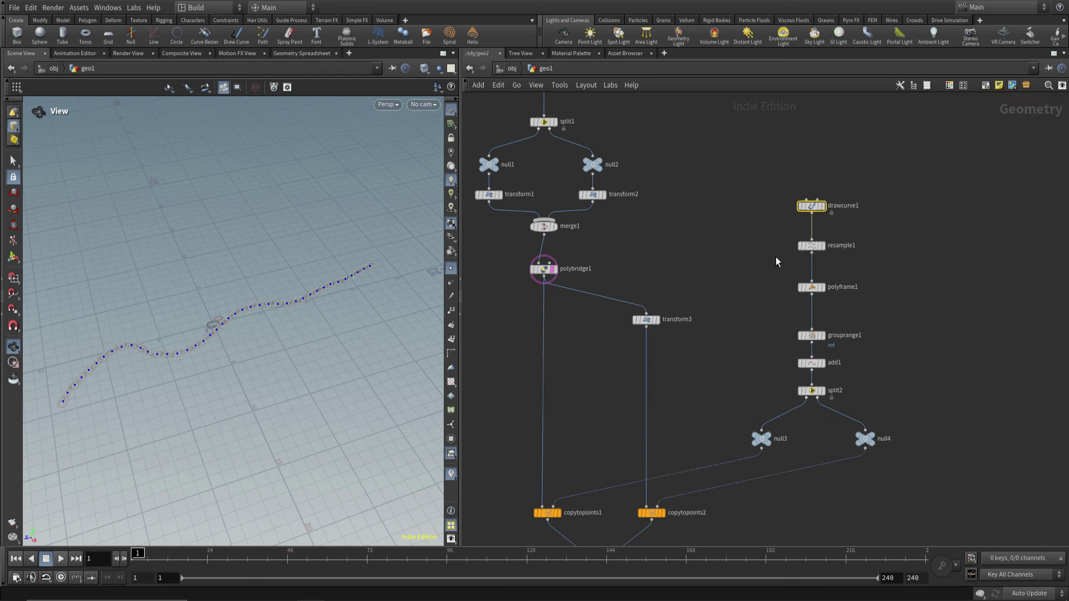
pyautogui.press('p')
pyautogui.moveTo(743, 220); pyautogui.dragTo(629, 242, button='middle')
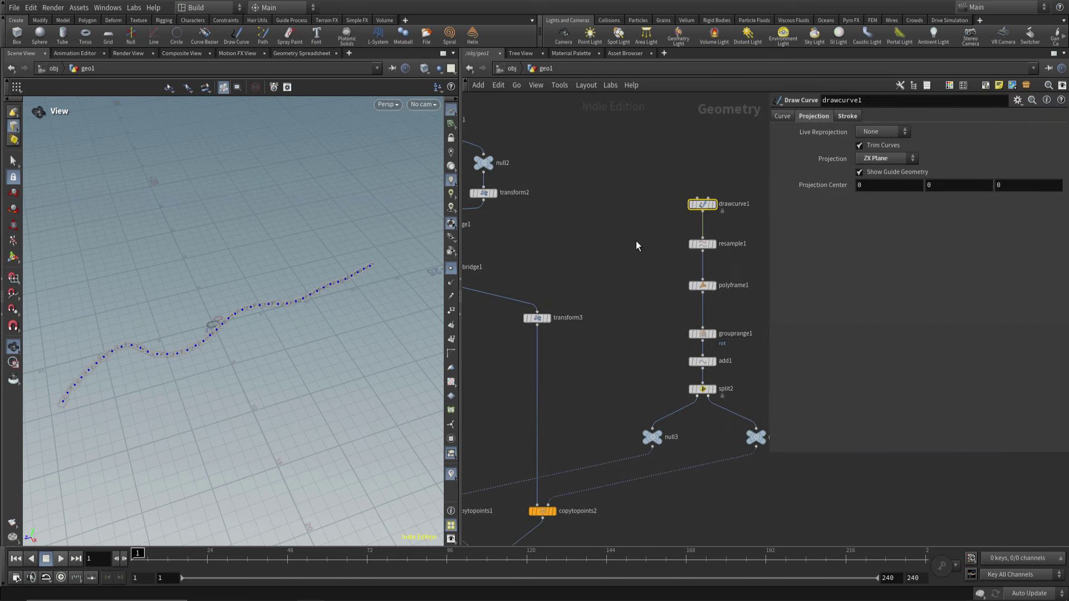
pyautogui.click(778, 119)
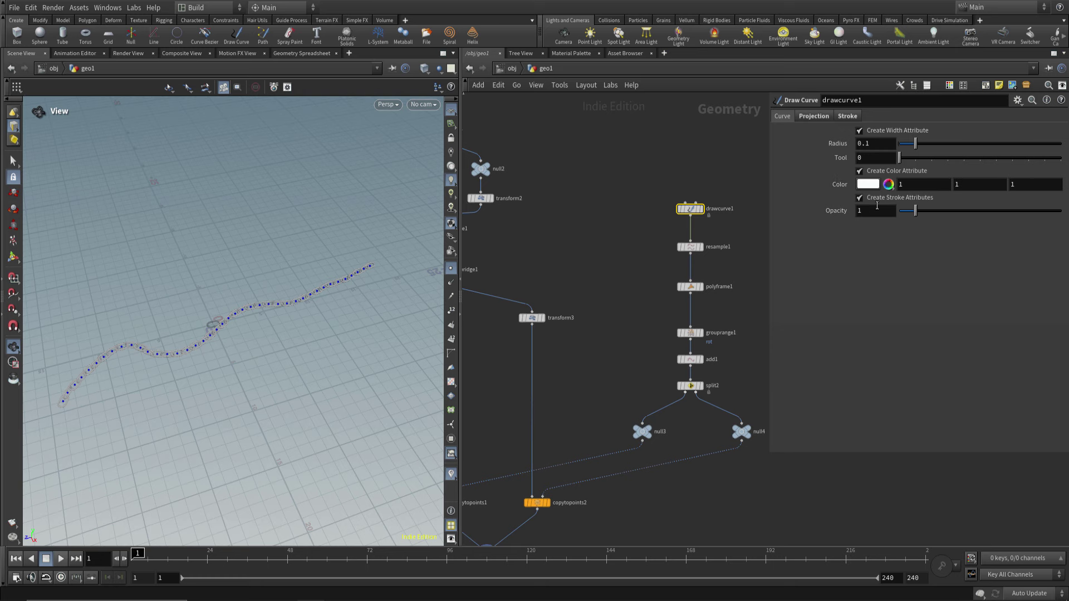
pyautogui.click(848, 117)
pyautogui.click(958, 173)
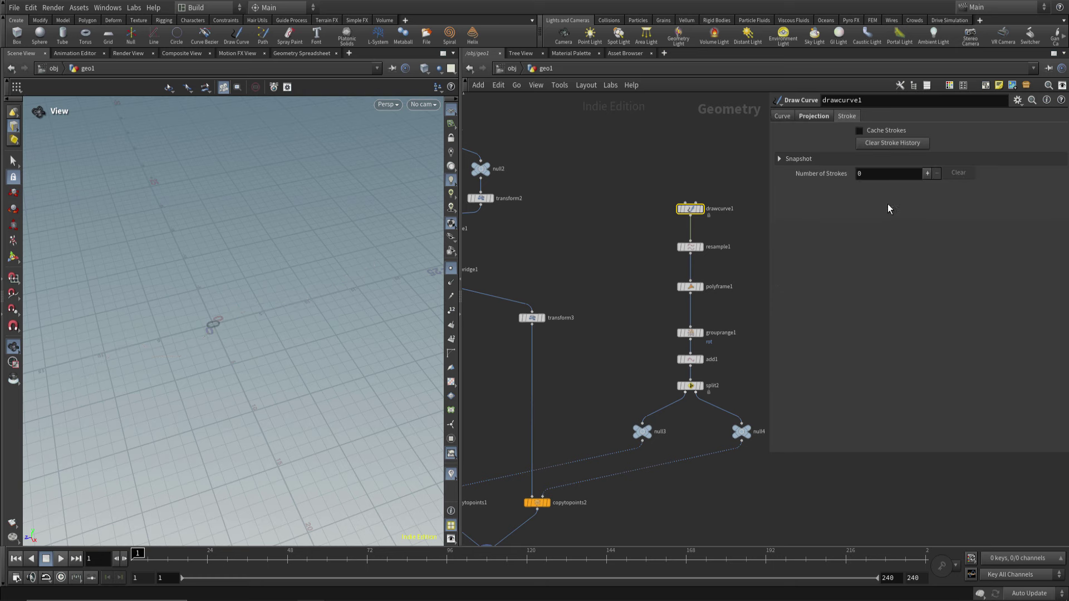
# Draw a new freehand stroke for the chain path, undoing an accidental extra stroke
pyautogui.press('Return')
pyautogui.moveTo(83, 401)
pyautogui.mouseDown()
pyautogui.moveTo(108, 370)
pyautogui.moveTo(368, 253)
pyautogui.mouseUp()
pyautogui.press('Escape')
pyautogui.scroll(5, 251, 311)
pyautogui.moveTo(251, 312)
pyautogui.mouseDown()
pyautogui.moveTo(308, 286)
pyautogui.moveTo(295, 289)
pyautogui.mouseUp()
pyautogui.press('Return')
pyautogui.moveTo(156, 295); pyautogui.dragTo(289, 172)
pyautogui.hotkey('ctrl', 'z')
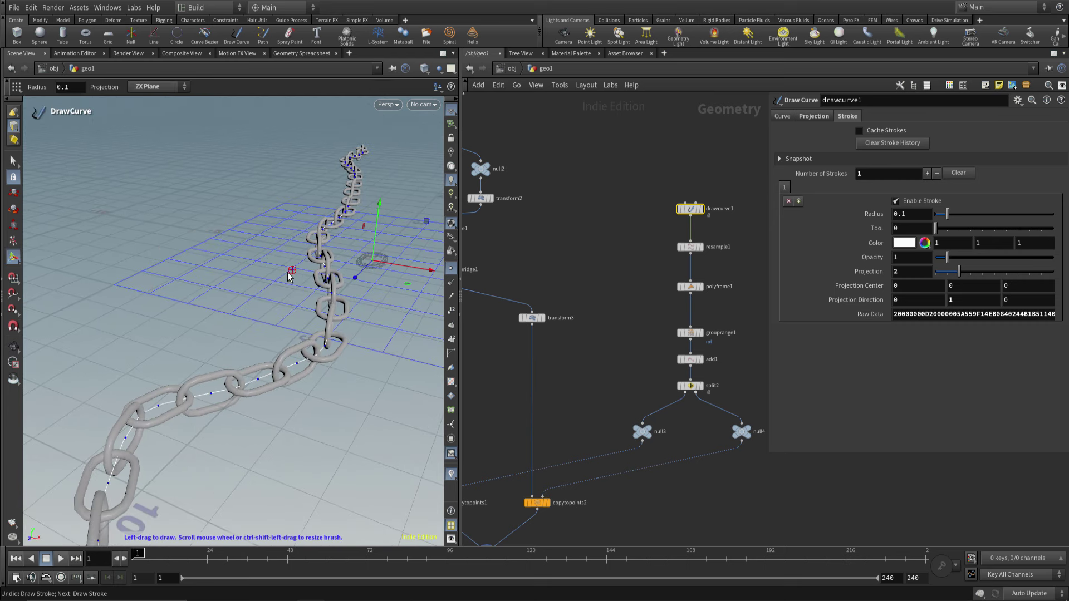
pyautogui.press('Escape')
pyautogui.moveTo(297, 285)
pyautogui.mouseDown()
pyautogui.moveTo(181, 281)
pyautogui.moveTo(293, 294)
pyautogui.moveTo(218, 352)
pyautogui.moveTo(263, 329)
pyautogui.moveTo(269, 311)
pyautogui.mouseUp()
pyautogui.scroll(2, 240, 345)
pyautogui.press('Return')
pyautogui.press('Escape')
# Hide the viewport grid and curve point markers, then check merge2's geometry info
pyautogui.click(451, 119)
pyautogui.moveTo(332, 301)
pyautogui.mouseDown(button='middle')
pyautogui.moveTo(334, 272)
pyautogui.moveTo(318, 298)
pyautogui.mouseUp(button='middle')
pyautogui.click(451, 270)
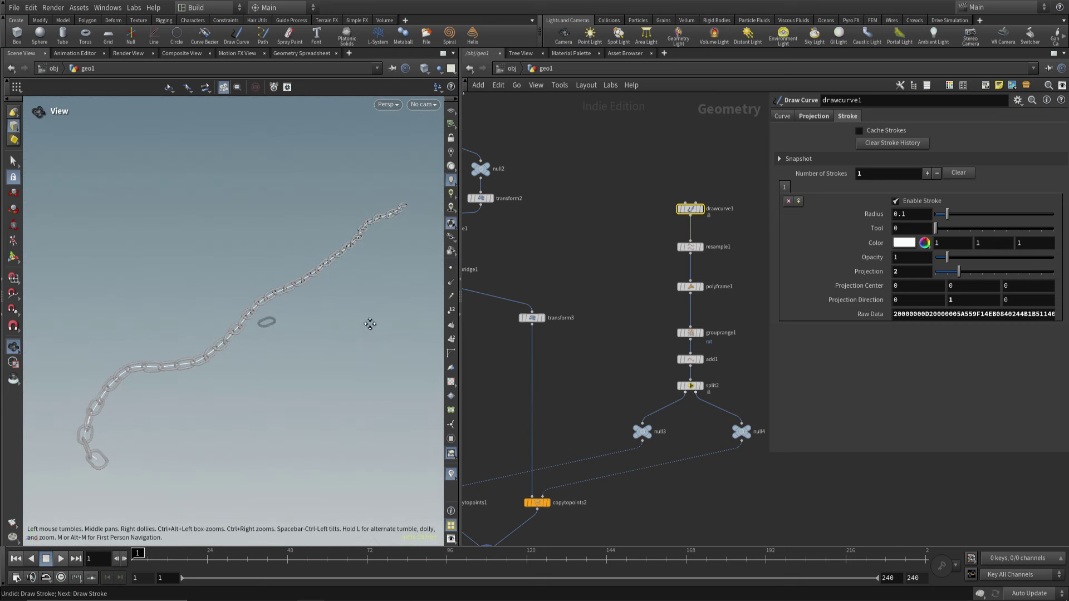
pyautogui.moveTo(596, 385)
pyautogui.mouseDown(button='middle')
pyautogui.moveTo(621, 362)
pyautogui.moveTo(743, 418)
pyautogui.moveTo(731, 400)
pyautogui.mouseUp(button='middle')
pyautogui.press('p')
pyautogui.scroll(3, 686, 375)
pyautogui.middleClick(716, 318)
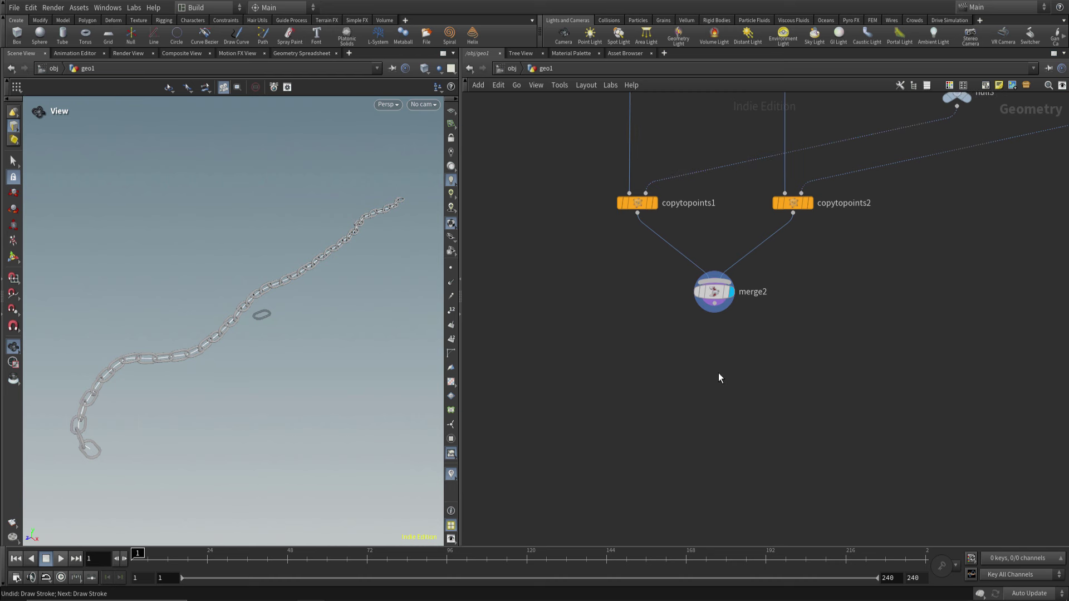
# Add an Assemble node below merge2 and wire merge2 into it
pyautogui.press('Tab')
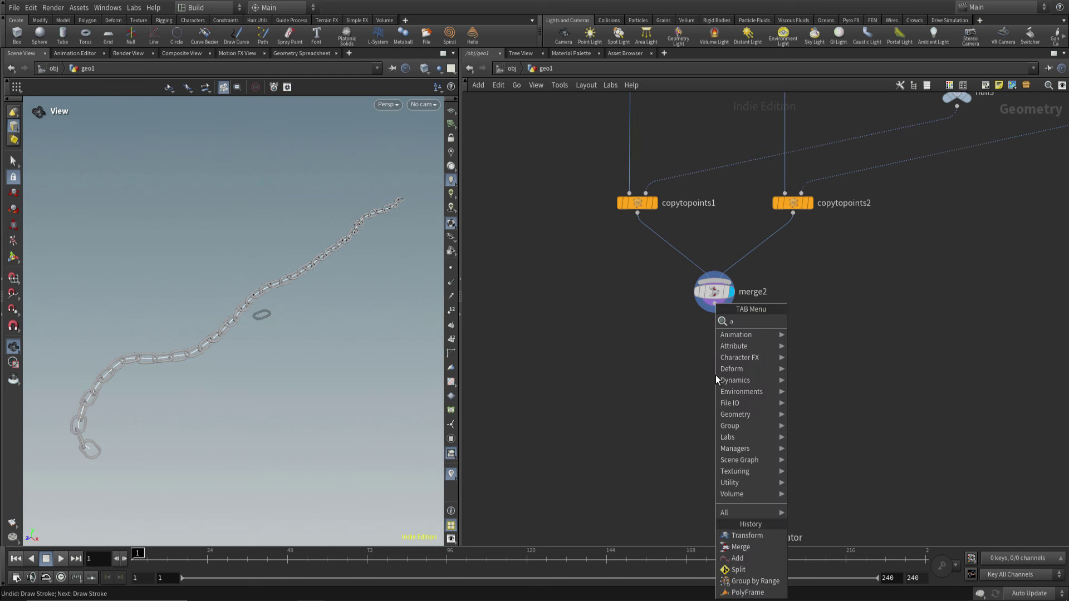
pyautogui.write('asse')
pyautogui.press('Return')
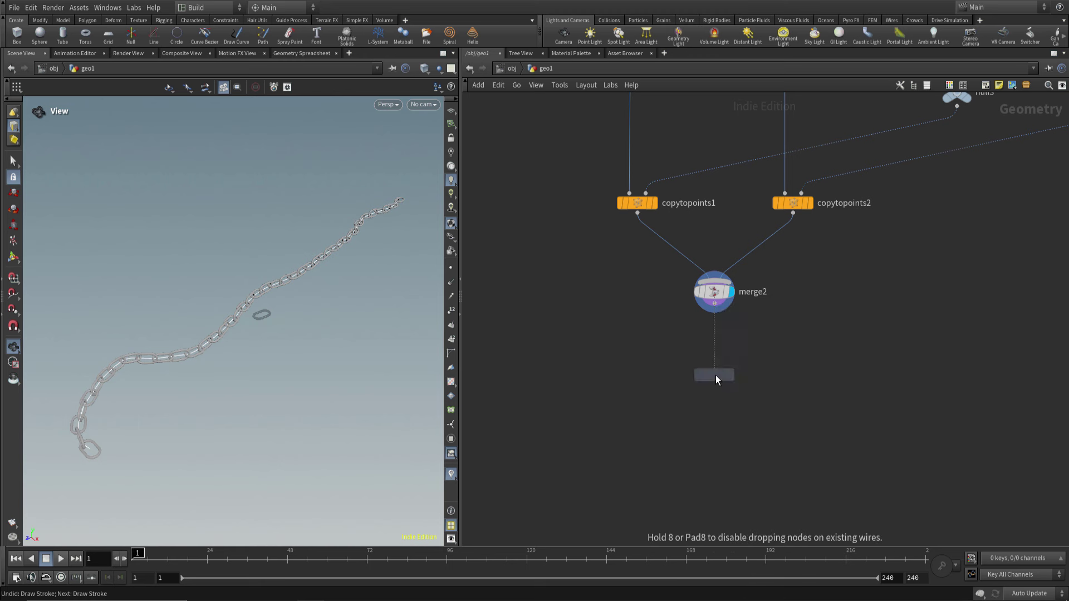
pyautogui.click(716, 376)
pyautogui.moveTo(714, 304); pyautogui.dragTo(714, 385)
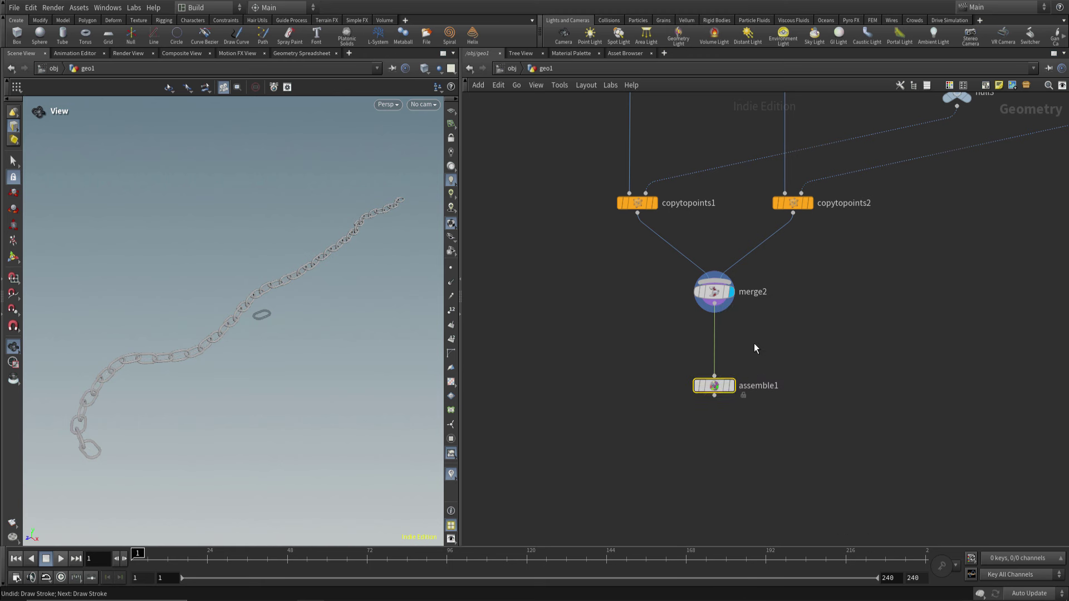
# Add a Color node fed by merge2 and display its result in the viewport
pyautogui.press('Tab')
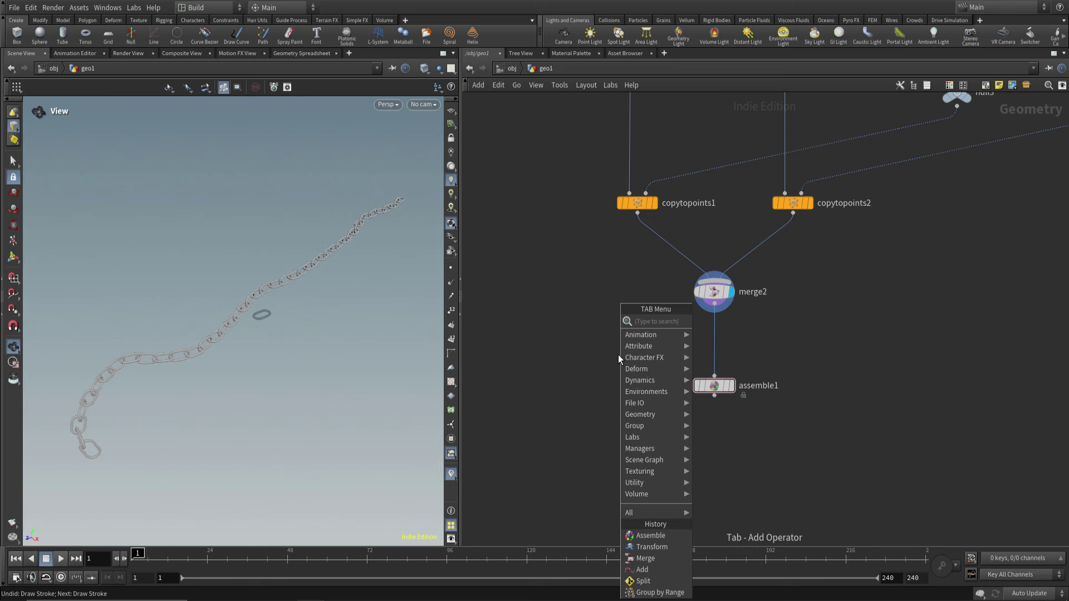
pyautogui.write('color')
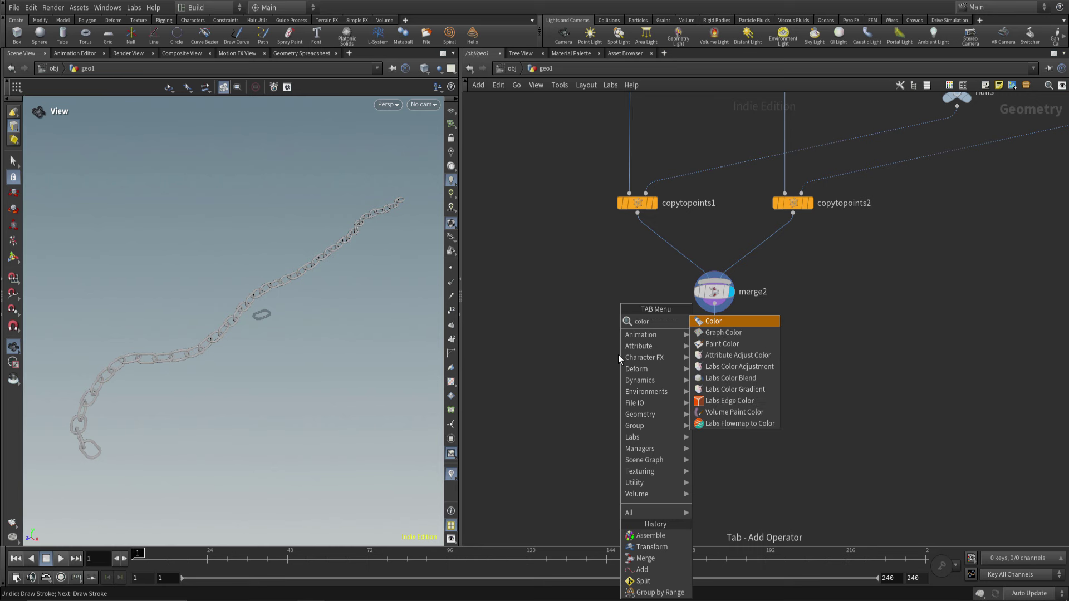
pyautogui.press('Return')
pyautogui.click(618, 355)
pyautogui.moveTo(618, 344); pyautogui.dragTo(714, 305)
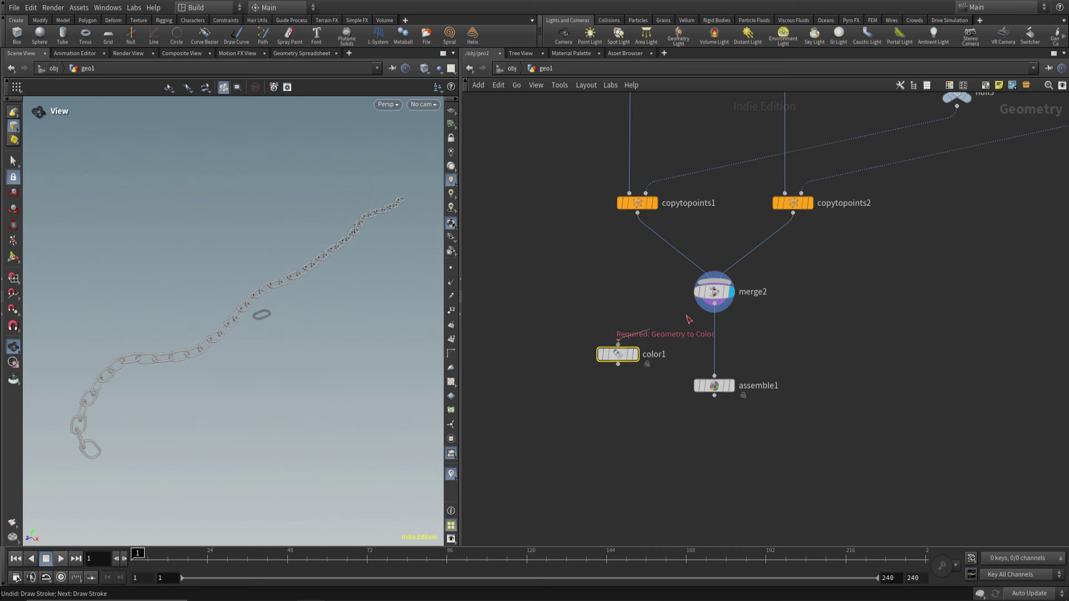
pyautogui.moveTo(624, 359); pyautogui.dragTo(595, 359)
pyautogui.click(607, 354)
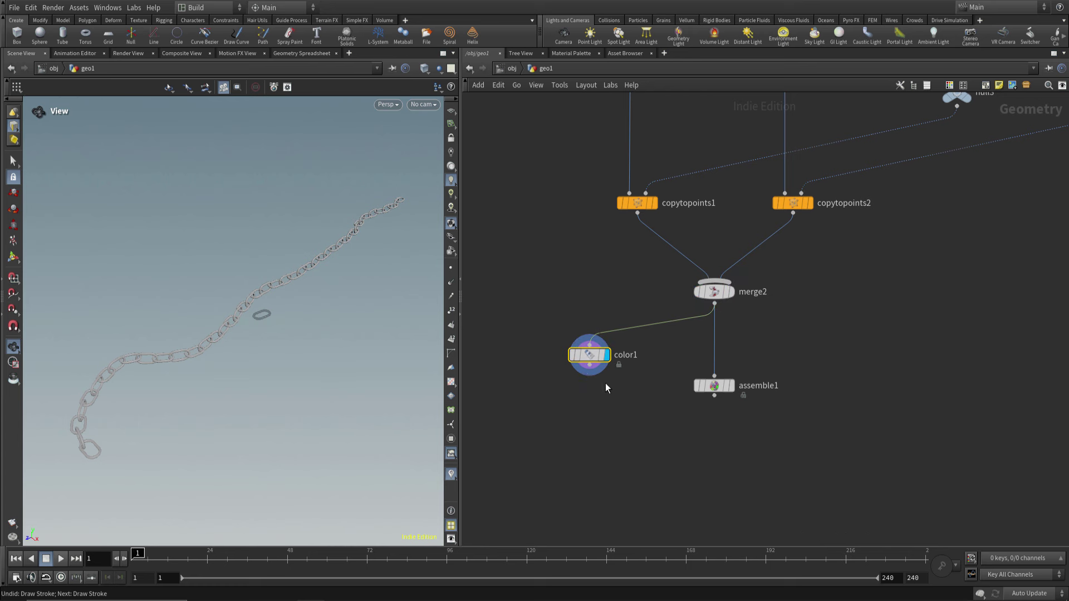
# Set color1's class to Primitive and colour type to Random, then inspect the multicoloured chain
pyautogui.press('p')
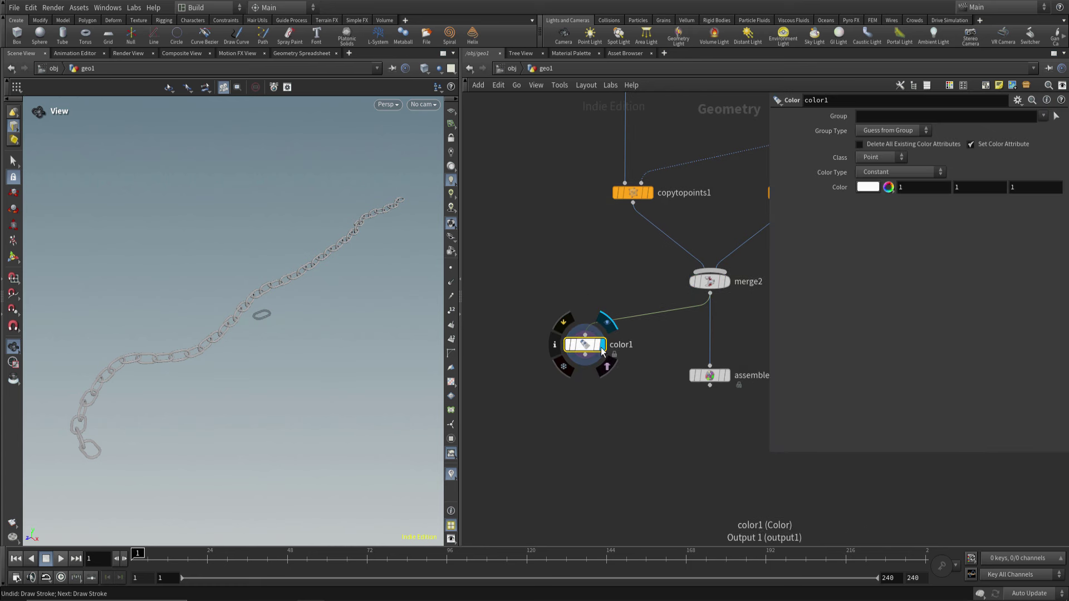
pyautogui.click(892, 157)
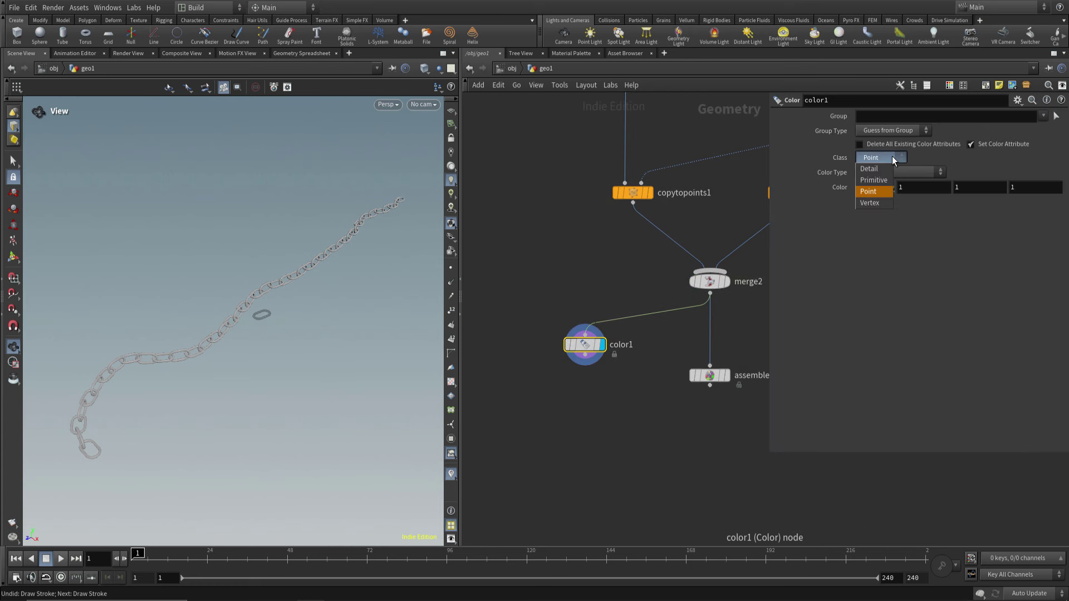
pyautogui.click(905, 172)
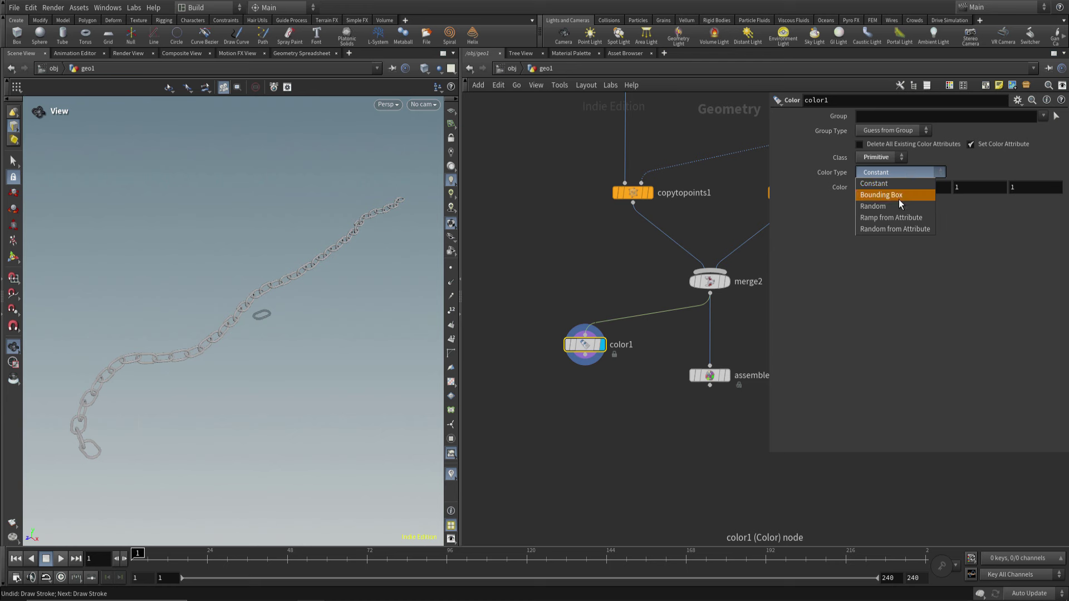
pyautogui.click(905, 184)
pyautogui.moveTo(637, 284); pyautogui.dragTo(584, 301, button='middle')
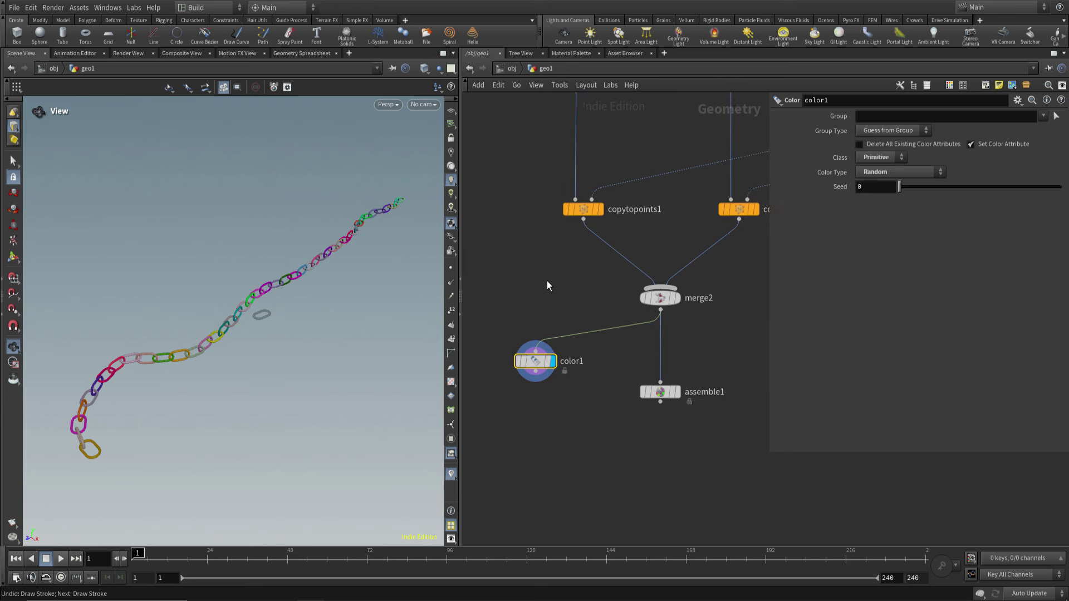
pyautogui.moveTo(276, 315); pyautogui.dragTo(251, 315)
pyautogui.moveTo(251, 315); pyautogui.dragTo(345, 257, button='right')
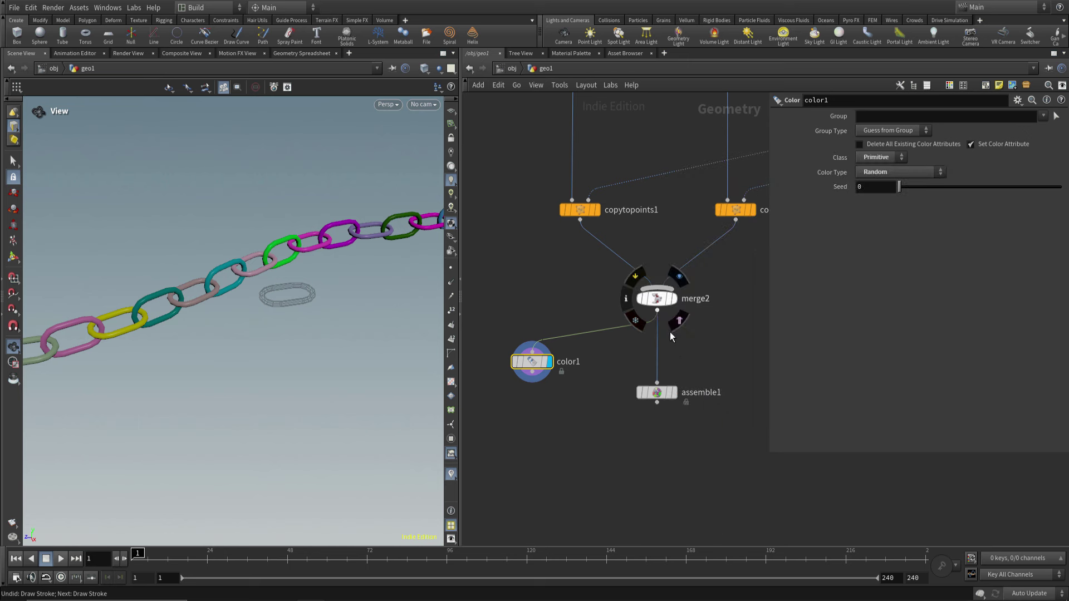
pyautogui.moveTo(645, 300); pyautogui.dragTo(649, 277, button='middle')
pyautogui.moveTo(255, 303)
pyautogui.mouseDown()
pyautogui.moveTo(207, 315)
pyautogui.moveTo(230, 306)
pyautogui.mouseUp()
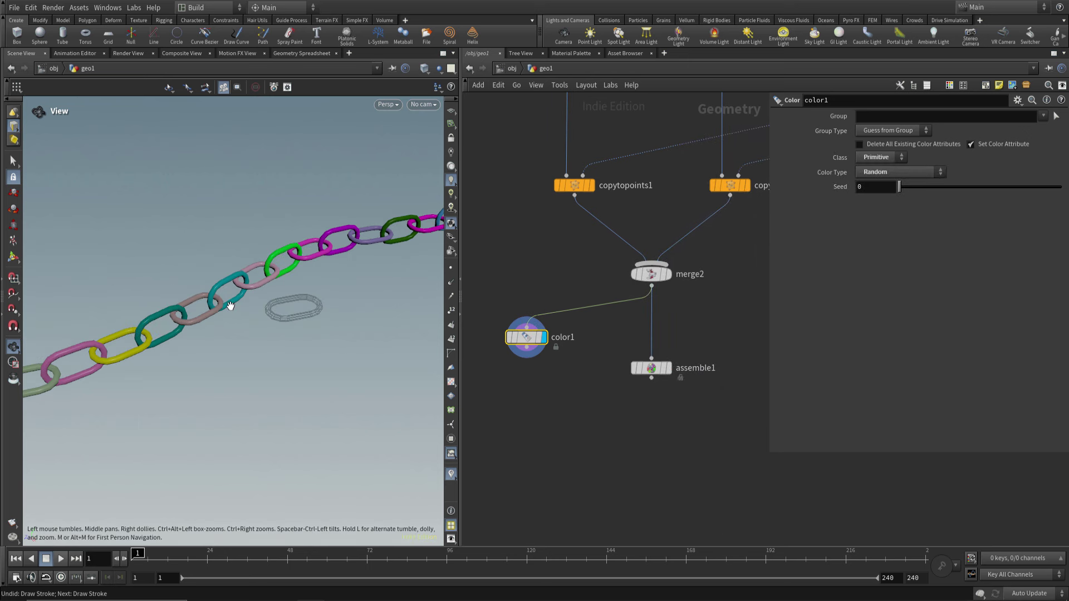
pyautogui.moveTo(679, 315); pyautogui.dragTo(685, 286, button='middle')
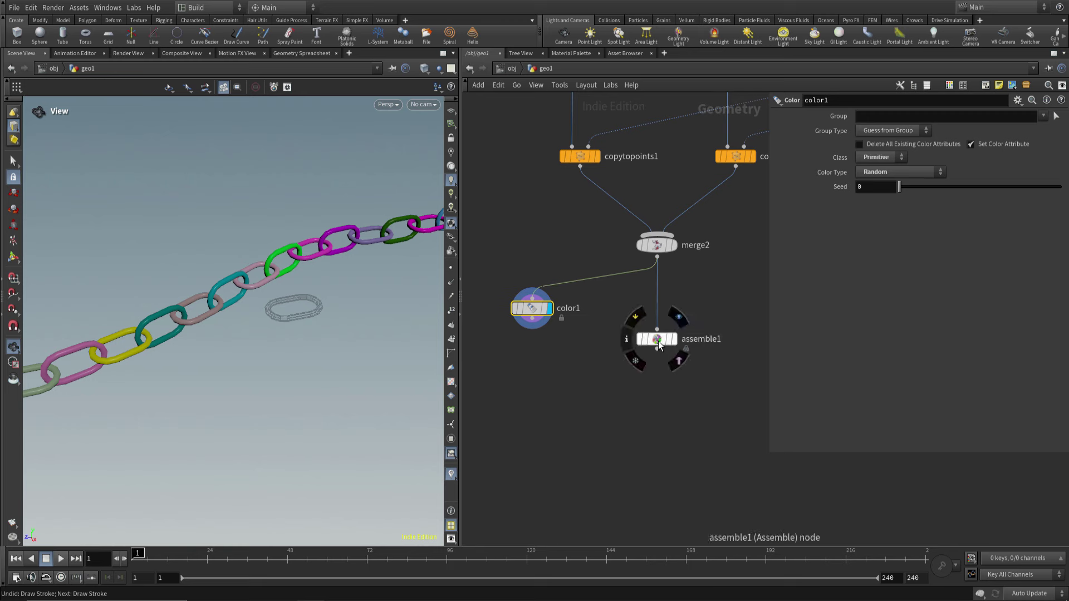
pyautogui.moveTo(654, 344); pyautogui.dragTo(657, 347)
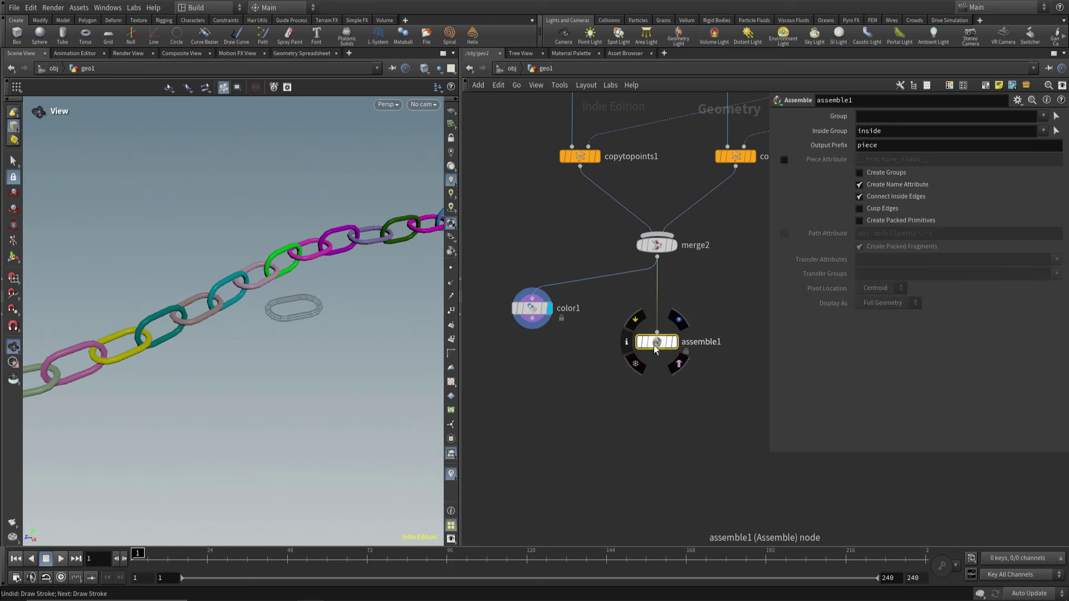
# Insert a Clean node, clean1, between merge2 and assemble1
pyautogui.press('Tab')
pyautogui.write('clean')
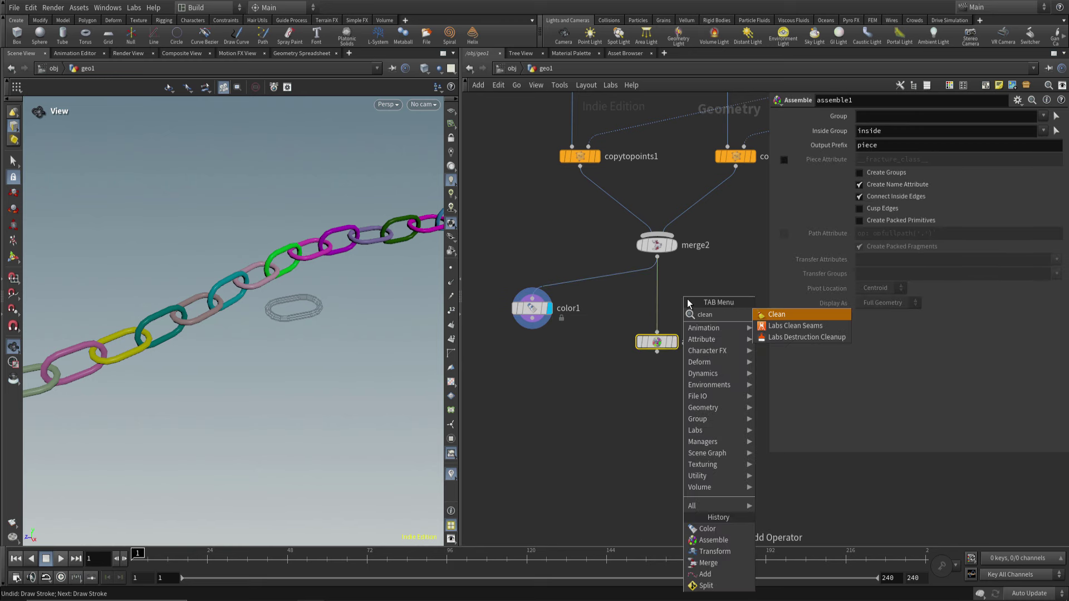
pyautogui.press('Return')
pyautogui.click(692, 296)
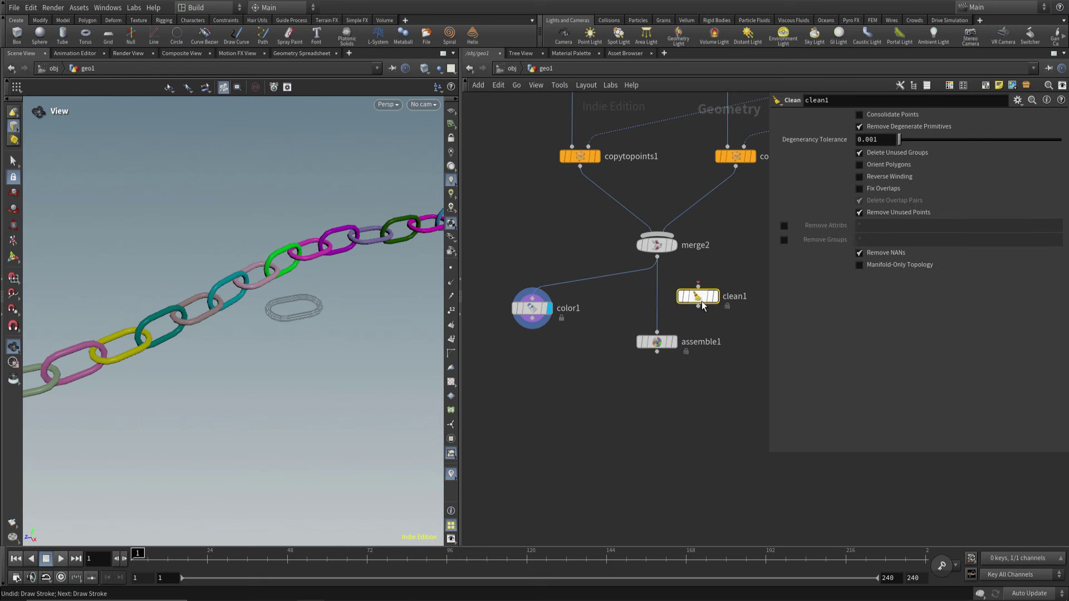
pyautogui.moveTo(692, 295); pyautogui.dragTo(657, 296)
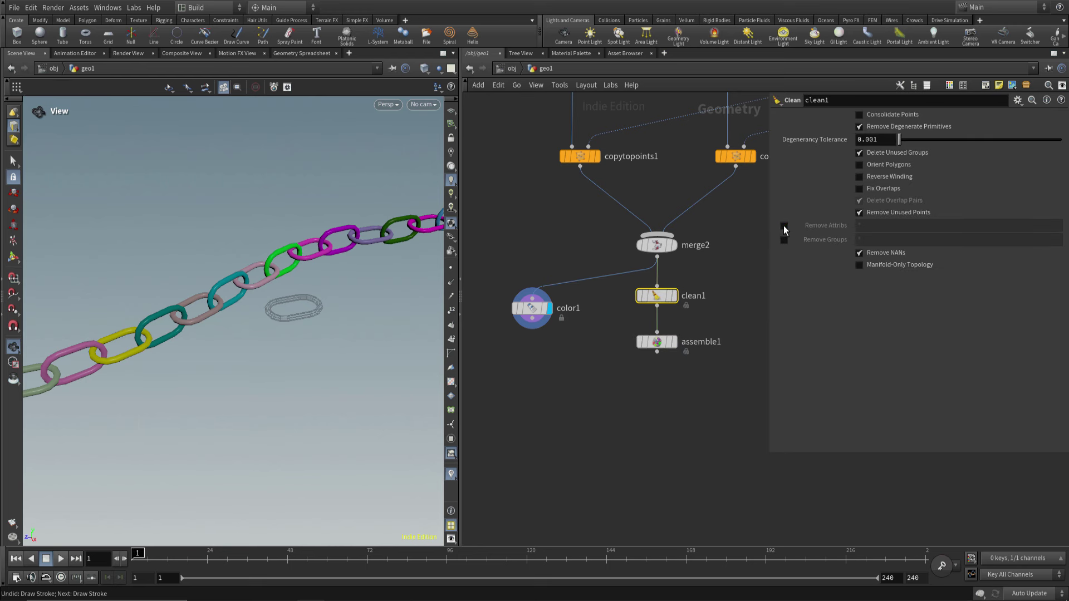
# Check clean1 and assemble1 info, display assemble1, and begin wiring it into color1
pyautogui.middleClick(656, 265)
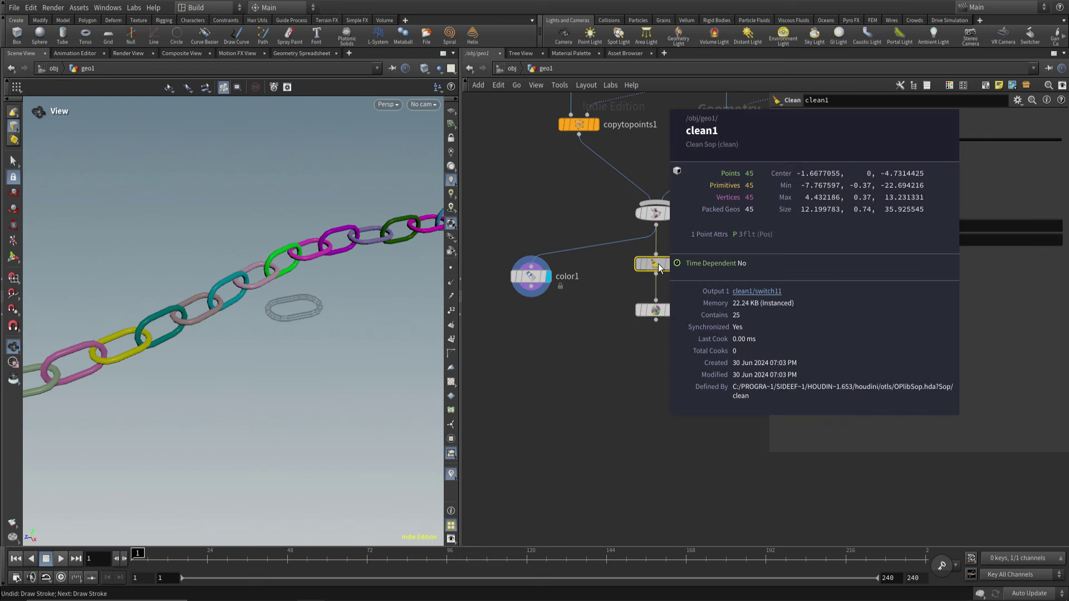
pyautogui.moveTo(693, 285); pyautogui.dragTo(686, 265, button='middle')
pyautogui.middleClick(651, 291)
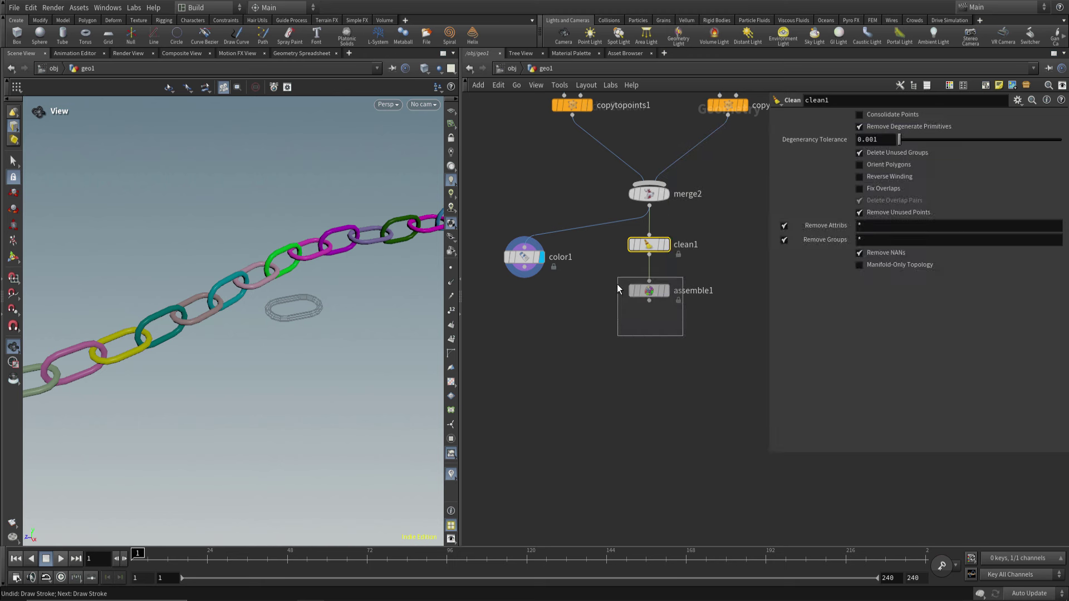
pyautogui.click(667, 291)
pyautogui.moveTo(523, 257)
pyautogui.mouseDown()
pyautogui.moveTo(513, 338)
pyautogui.moveTo(640, 307)
pyautogui.mouseUp()
# Feed assemble1 into color1 and colour randomly from the name attribute
pyautogui.click(539, 338)
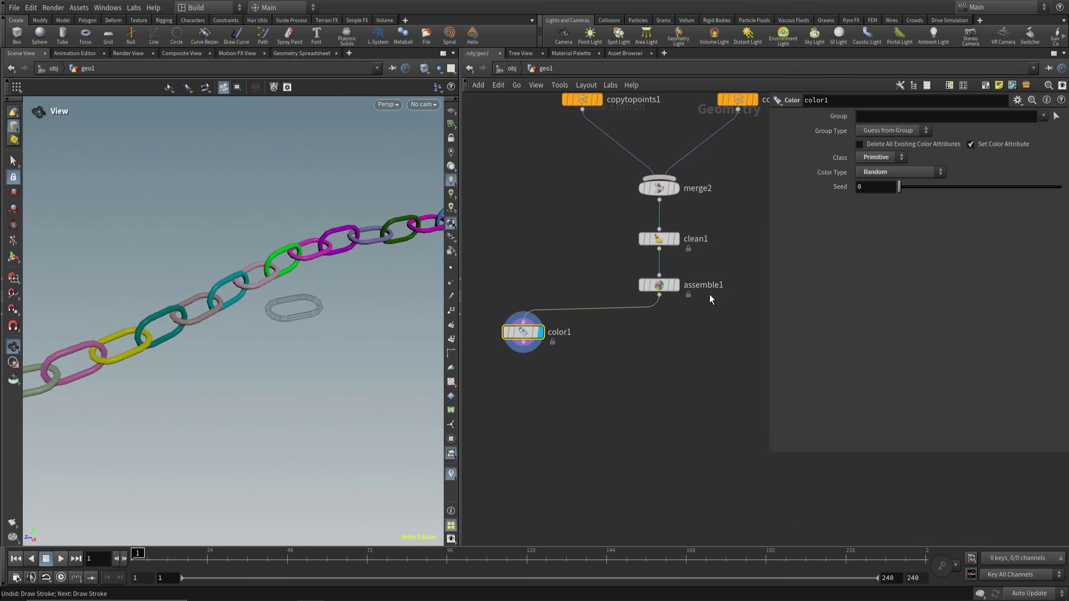
pyautogui.click(895, 172)
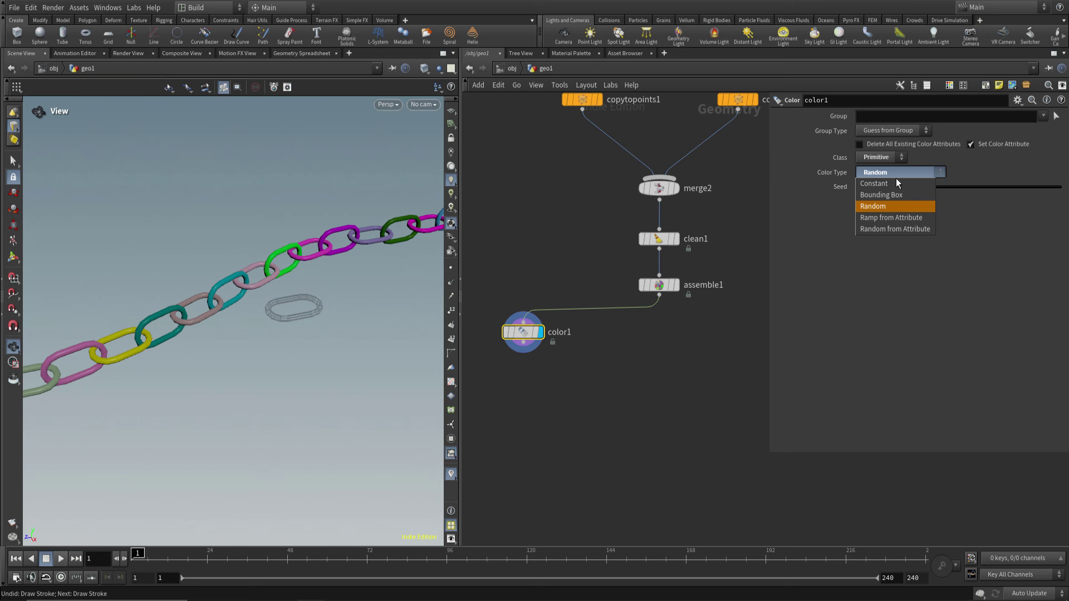
pyautogui.click(906, 230)
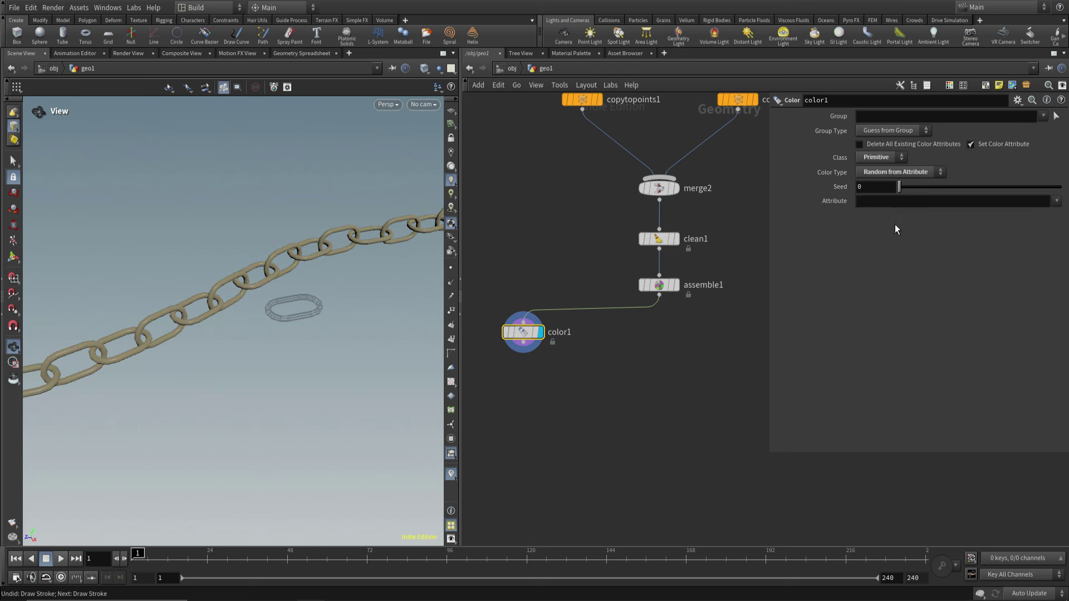
pyautogui.click(882, 202)
pyautogui.write('name')
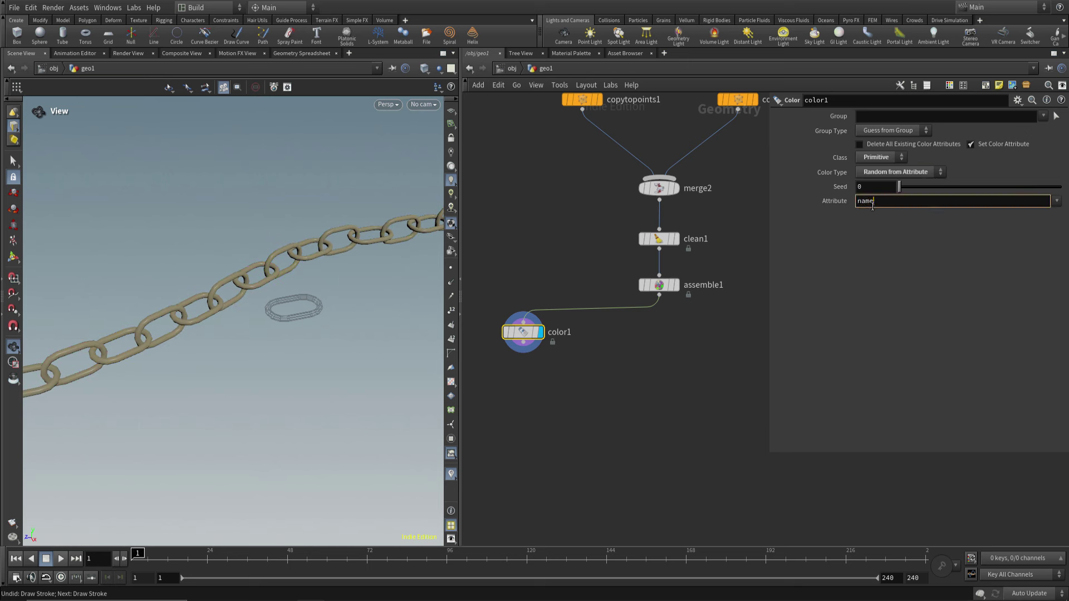
pyautogui.press('Return')
# Inspect color1's Cd and name values (piece0–piece8) in the spreadsheet, then select assemble1
pyautogui.moveTo(680, 333); pyautogui.dragTo(695, 321, button='middle')
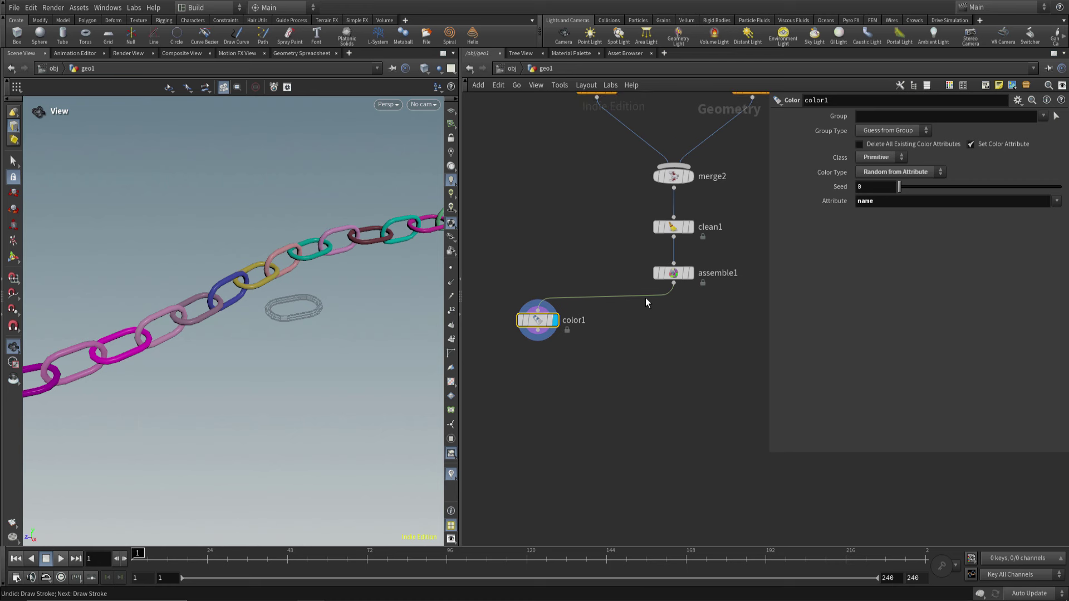
pyautogui.middleClick(535, 324)
pyautogui.rightClick(534, 323)
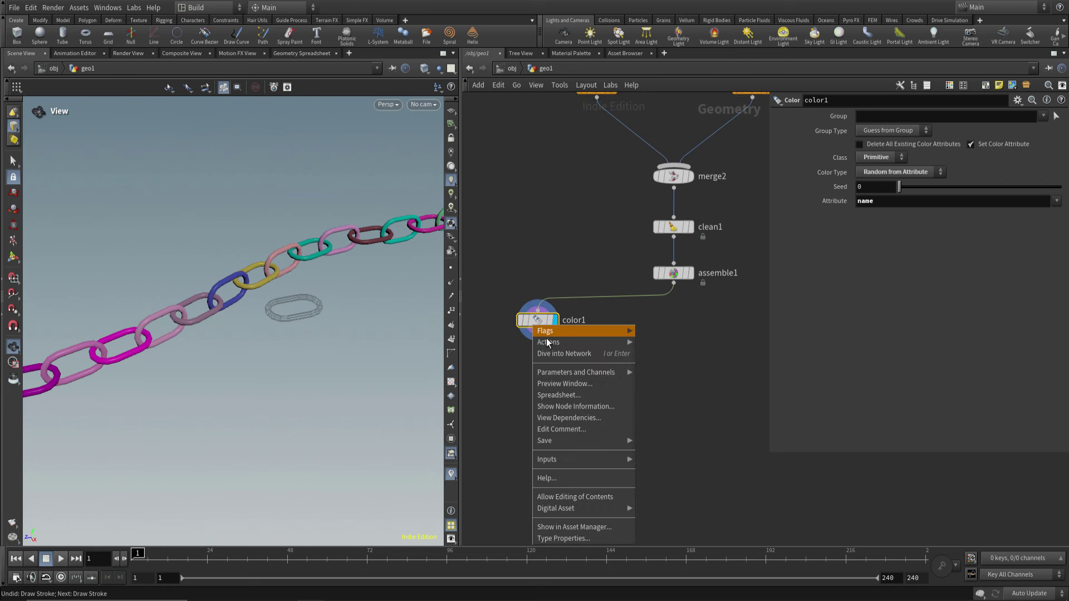
pyautogui.click(558, 395)
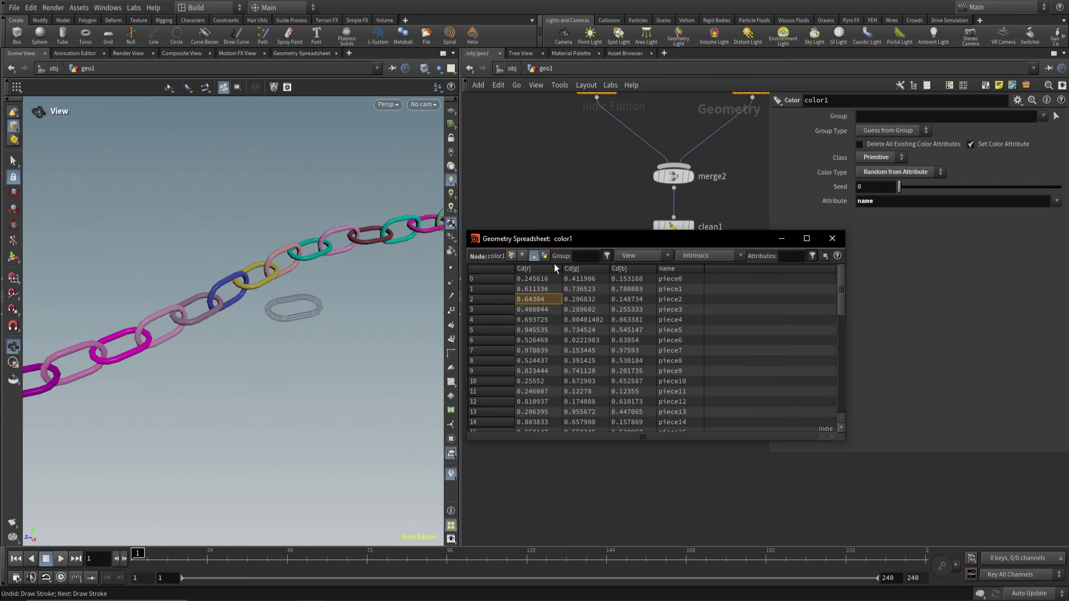
pyautogui.moveTo(676, 279); pyautogui.dragTo(677, 360)
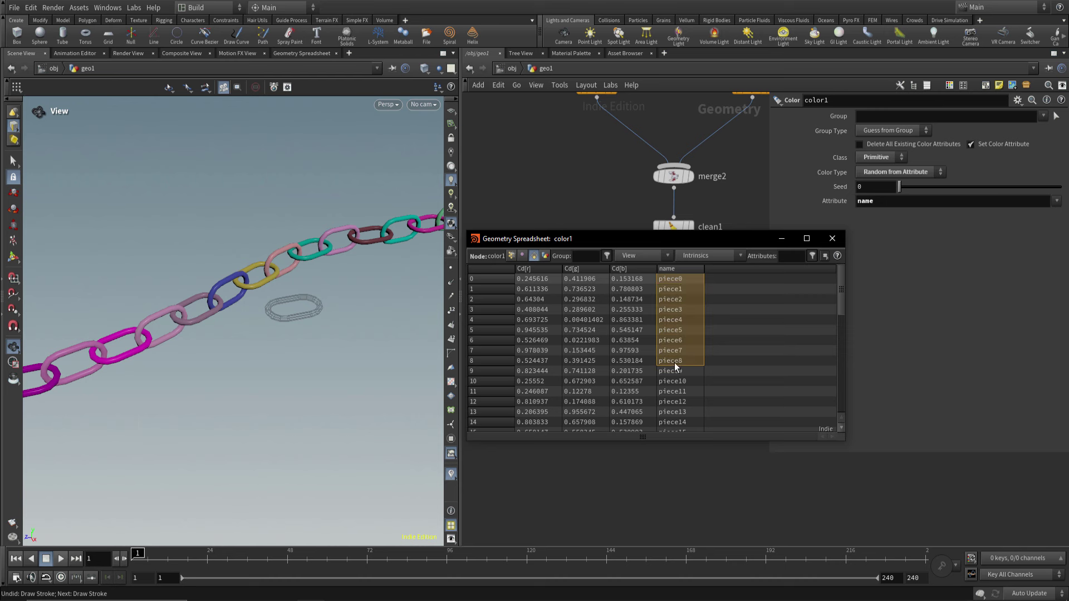
pyautogui.click(831, 239)
pyautogui.click(689, 288)
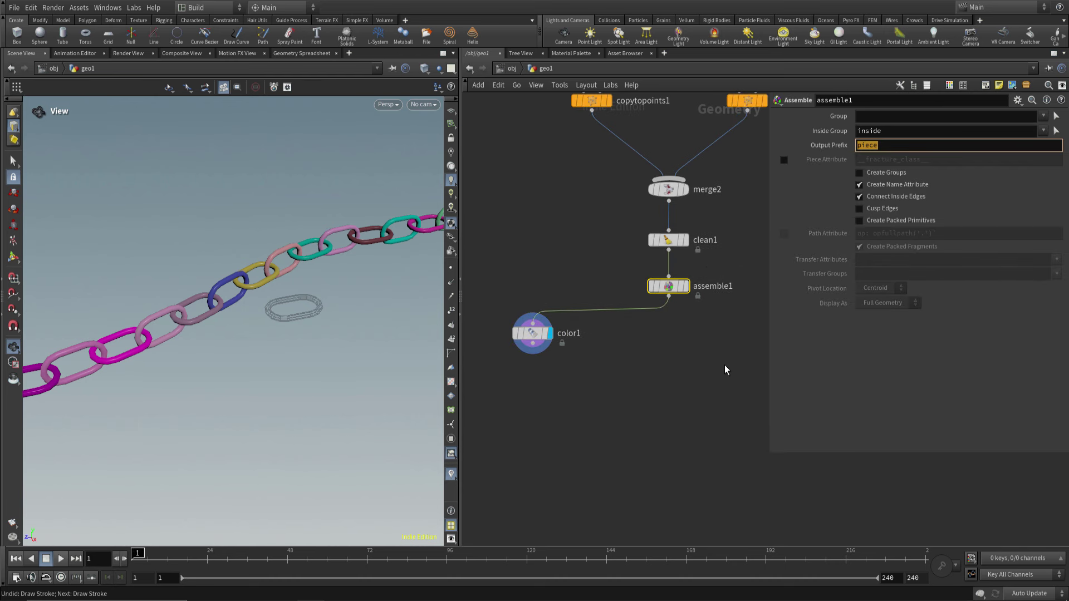
# Add a VDB from Polygons node fed by assemble1 and display the voxelized chain
pyautogui.moveTo(700, 376); pyautogui.dragTo(675, 373, button='middle')
pyautogui.press('p')
pyautogui.scroll(-2, 688, 373)
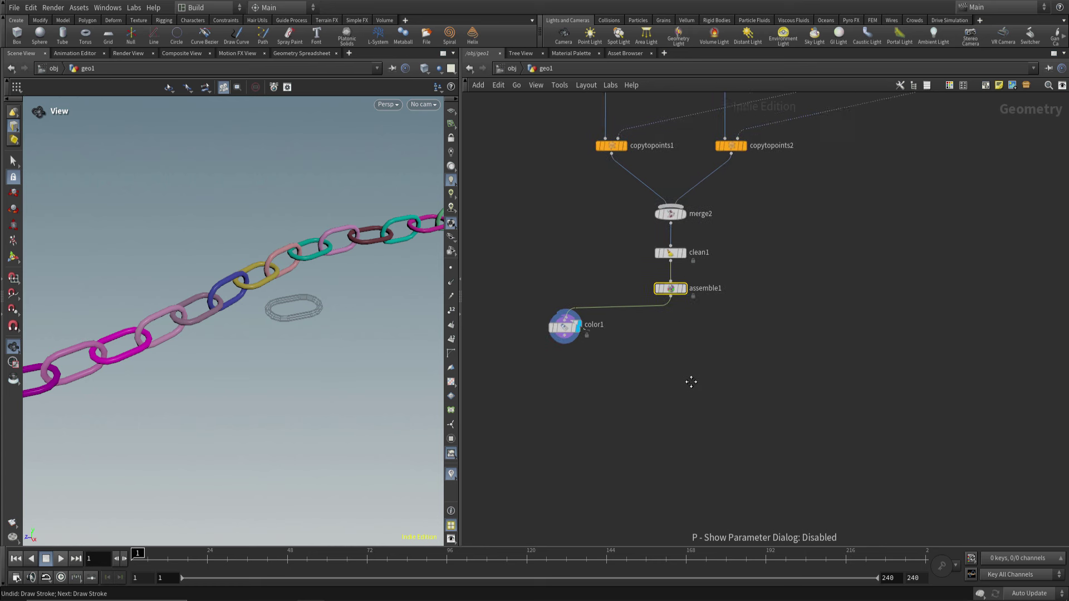
pyautogui.moveTo(682, 362); pyautogui.dragTo(692, 357, button='middle')
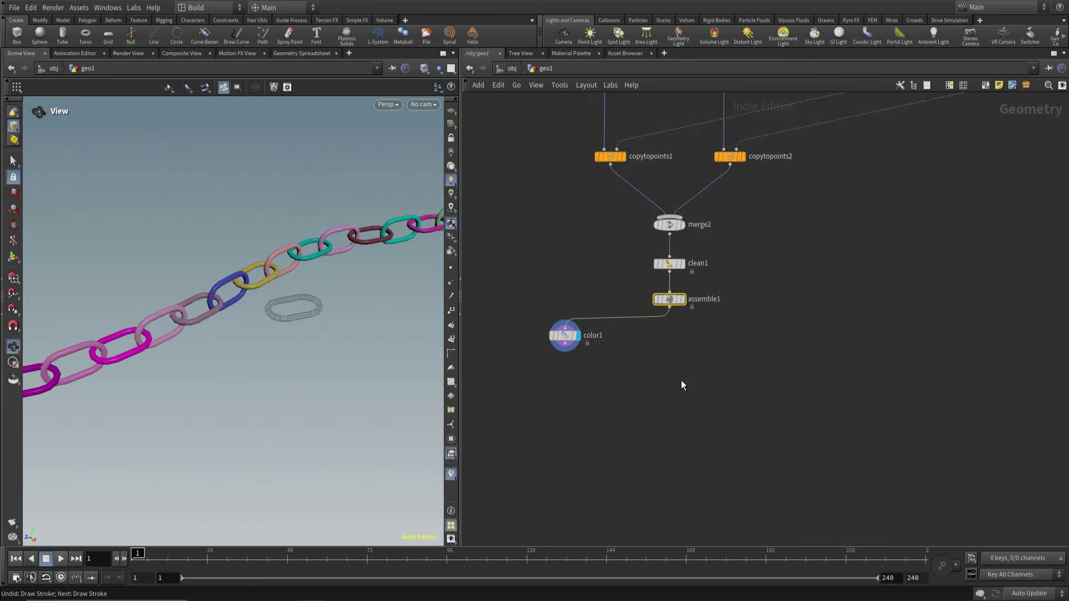
pyautogui.press('Tab')
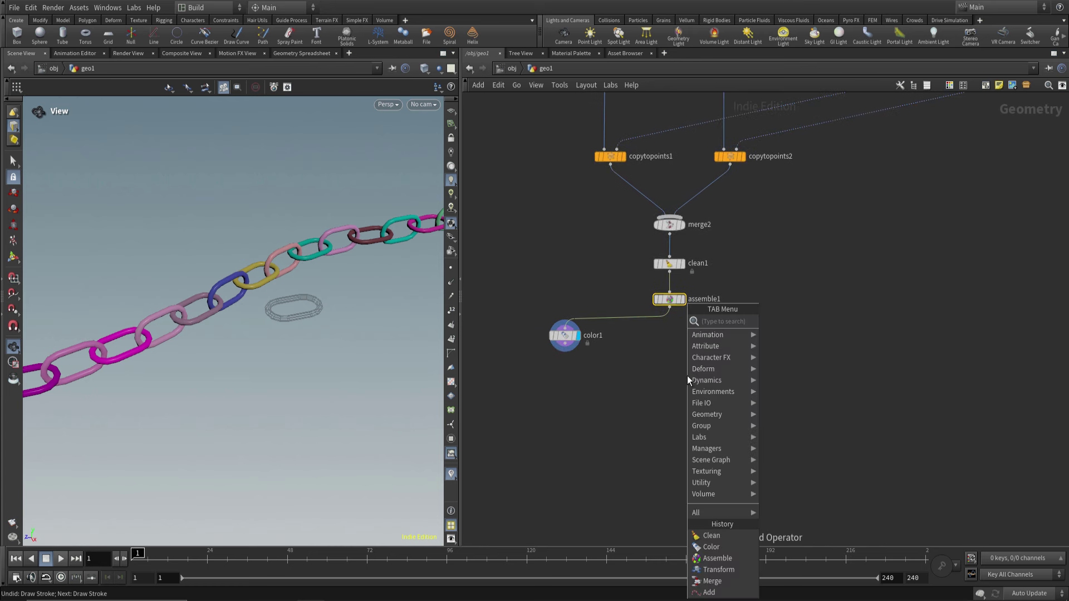
pyautogui.write('vdbfrompolygo')
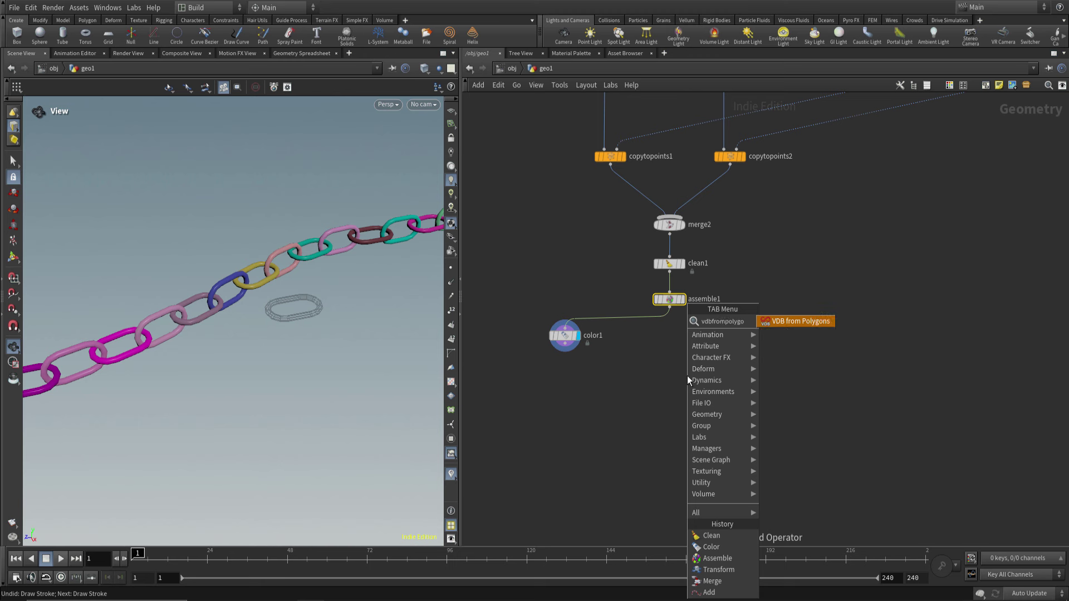
pyautogui.press('Return')
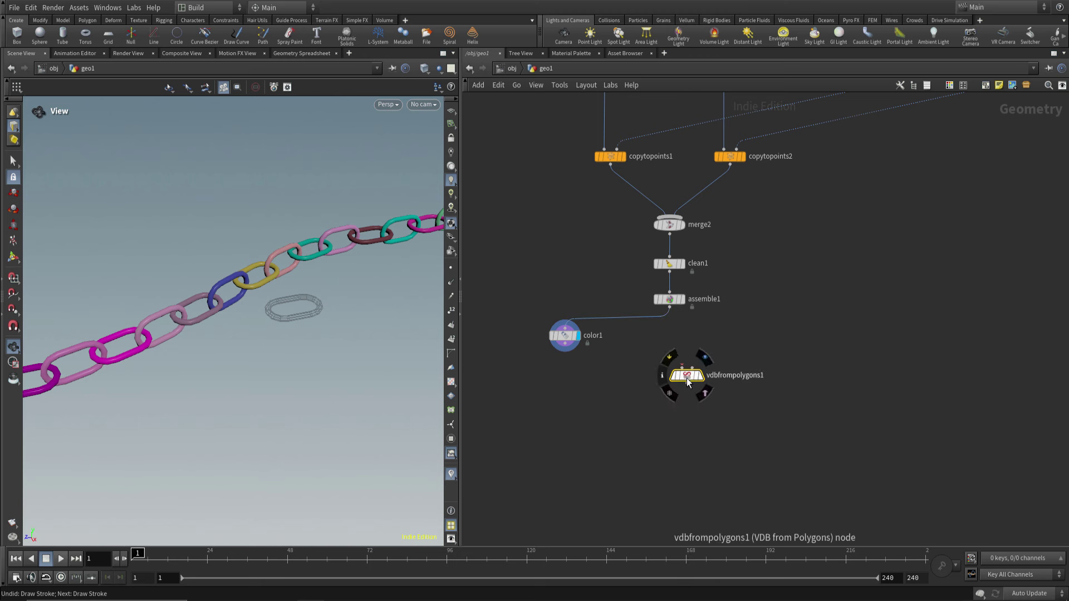
pyautogui.click(669, 382)
pyautogui.moveTo(664, 370); pyautogui.dragTo(670, 307)
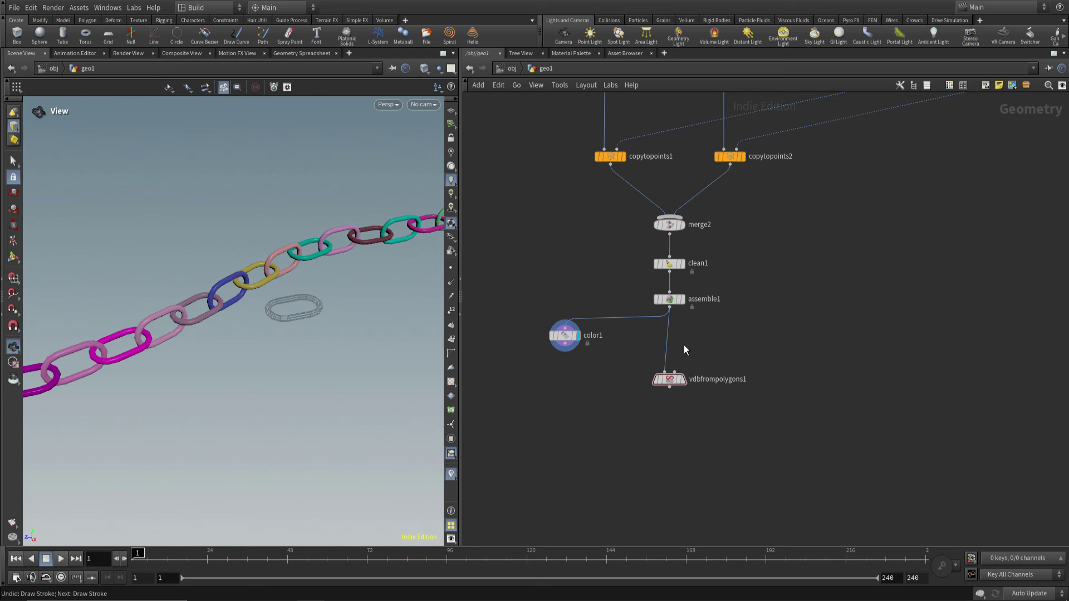
pyautogui.click(682, 380)
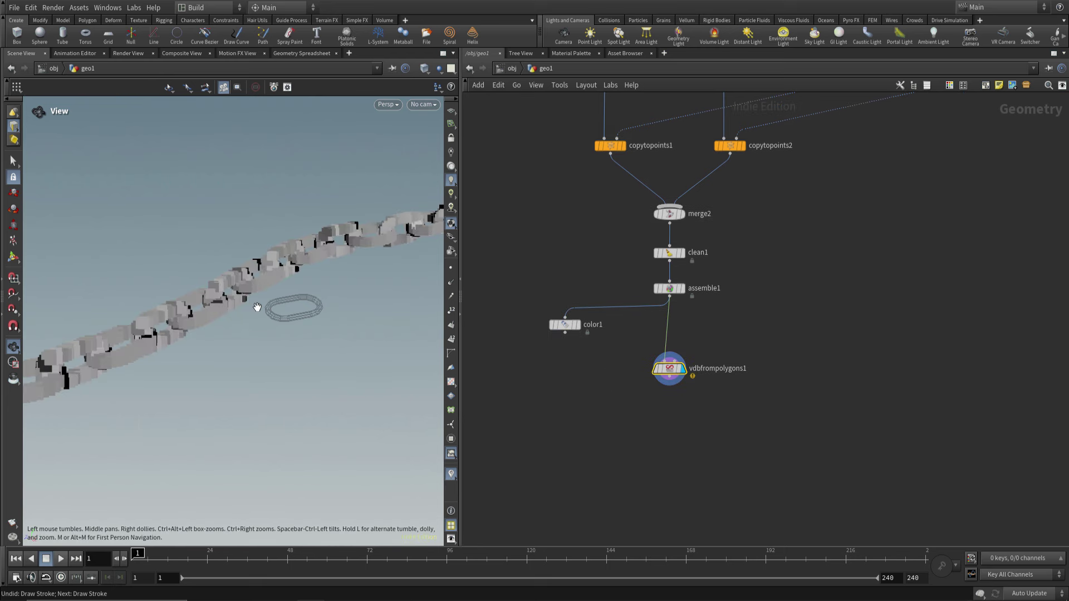
pyautogui.moveTo(257, 305)
pyautogui.mouseDown()
pyautogui.moveTo(343, 313)
pyautogui.moveTo(279, 311)
pyautogui.mouseUp()
pyautogui.press('f')
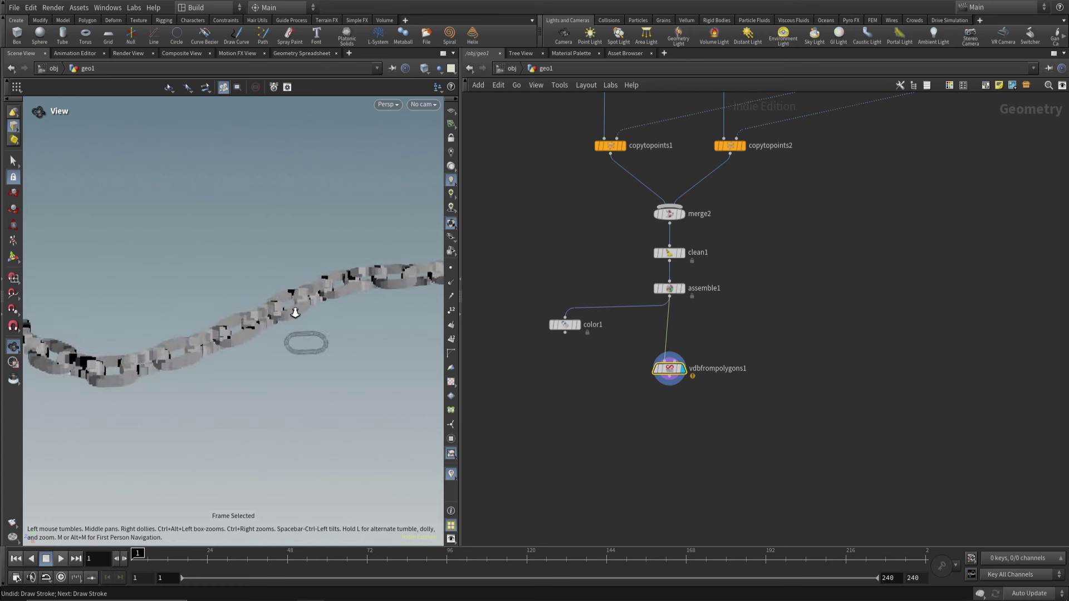
pyautogui.moveTo(242, 347); pyautogui.dragTo(290, 334)
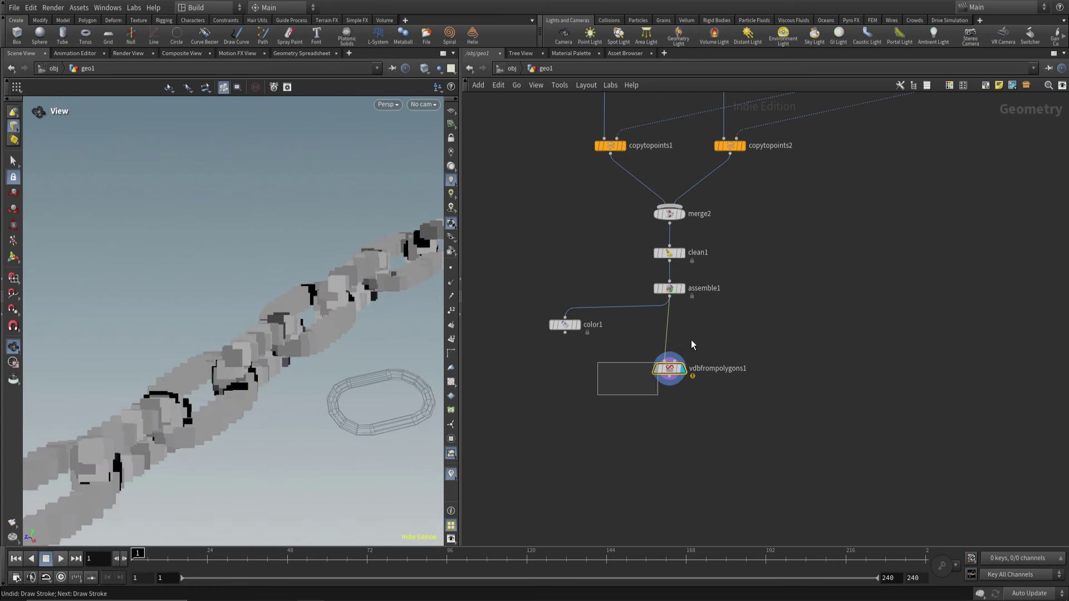
# Set vdbfrompolygons1's voxel size to 0.03 for a smoother chain surface
pyautogui.moveTo(621, 402); pyautogui.dragTo(599, 391, button='middle')
pyautogui.press('p')
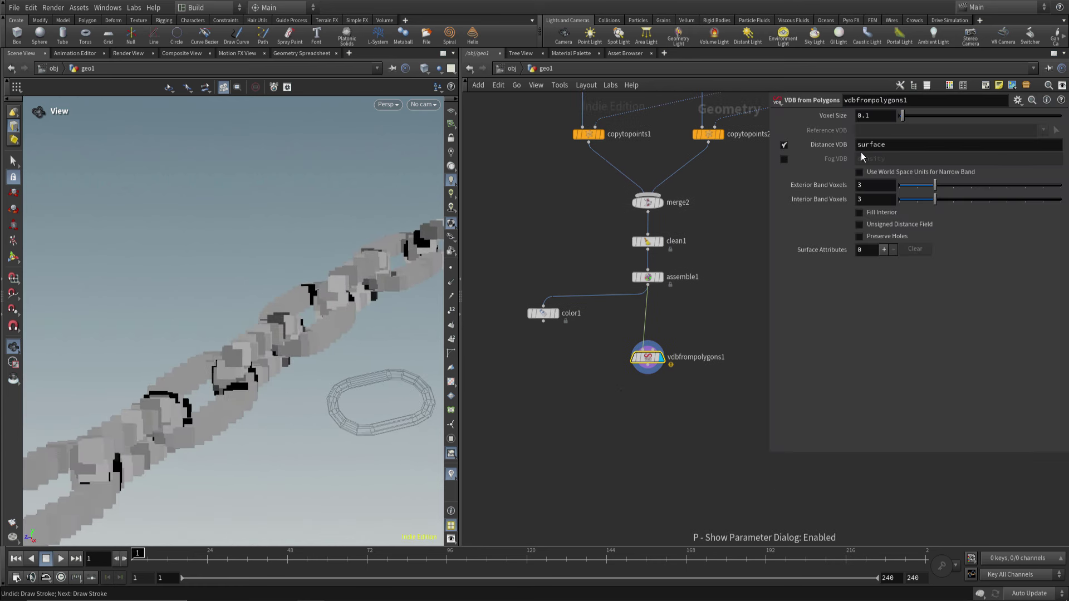
pyautogui.click(784, 145)
pyautogui.doubleClick(871, 145)
pyautogui.doubleClick(877, 117)
pyautogui.write('3')
pyautogui.press('Return')
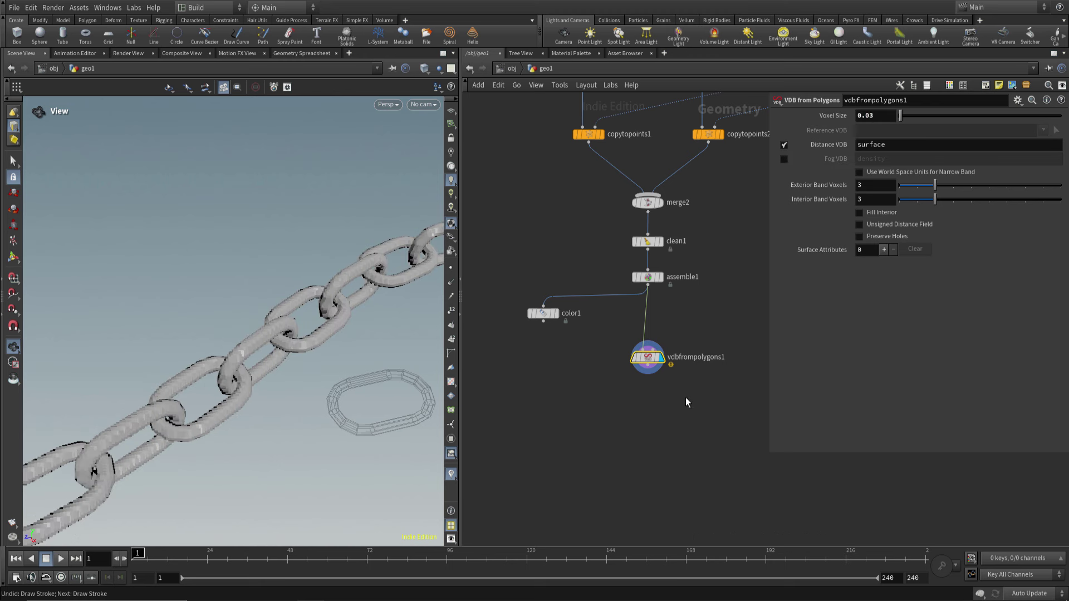
# Add a VDB to Spheres node under vdbfrompolygons1 and display its result
pyautogui.press('p')
pyautogui.press('Tab')
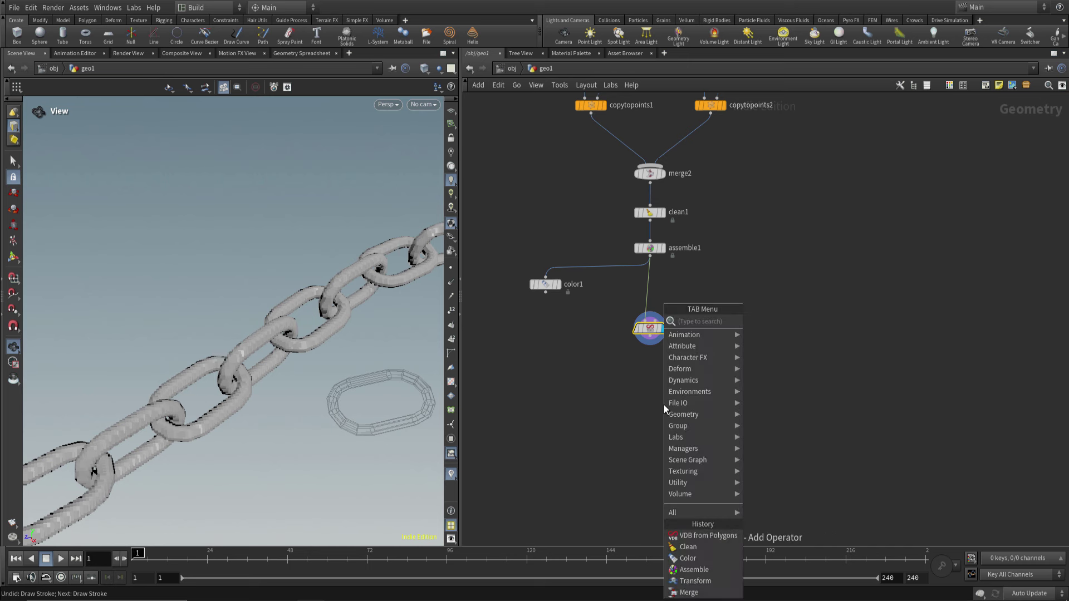
pyautogui.write('vdbto')
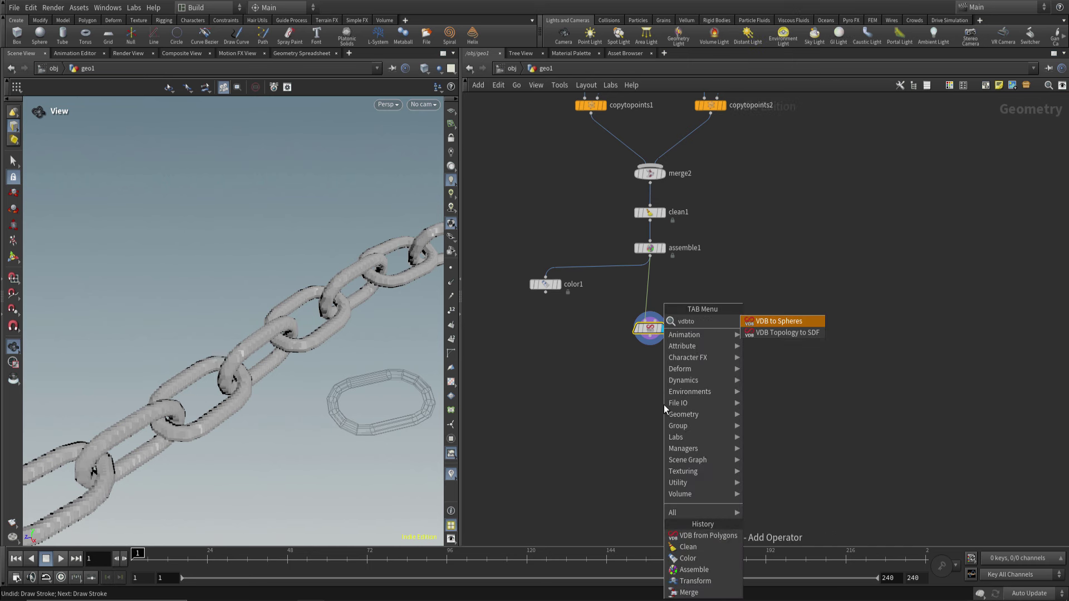
pyautogui.press('Return')
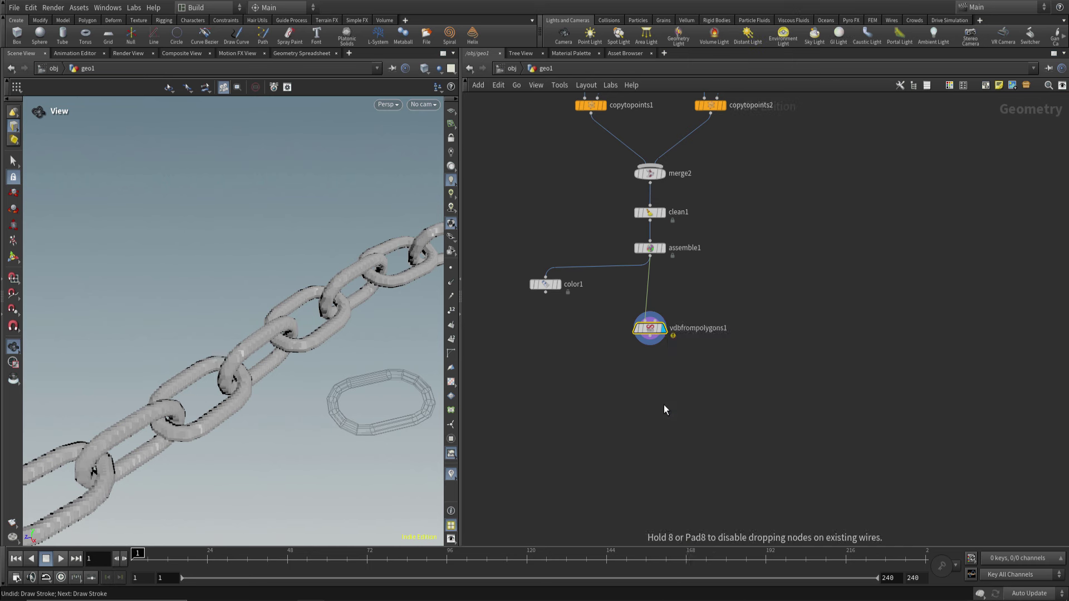
pyautogui.click(664, 405)
pyautogui.moveTo(649, 341)
pyautogui.mouseDown()
pyautogui.moveTo(663, 400)
pyautogui.moveTo(649, 382)
pyautogui.mouseUp()
pyautogui.moveTo(605, 405); pyautogui.dragTo(596, 408, button='middle')
pyautogui.moveTo(596, 408); pyautogui.dragTo(683, 362)
pyautogui.press('r')
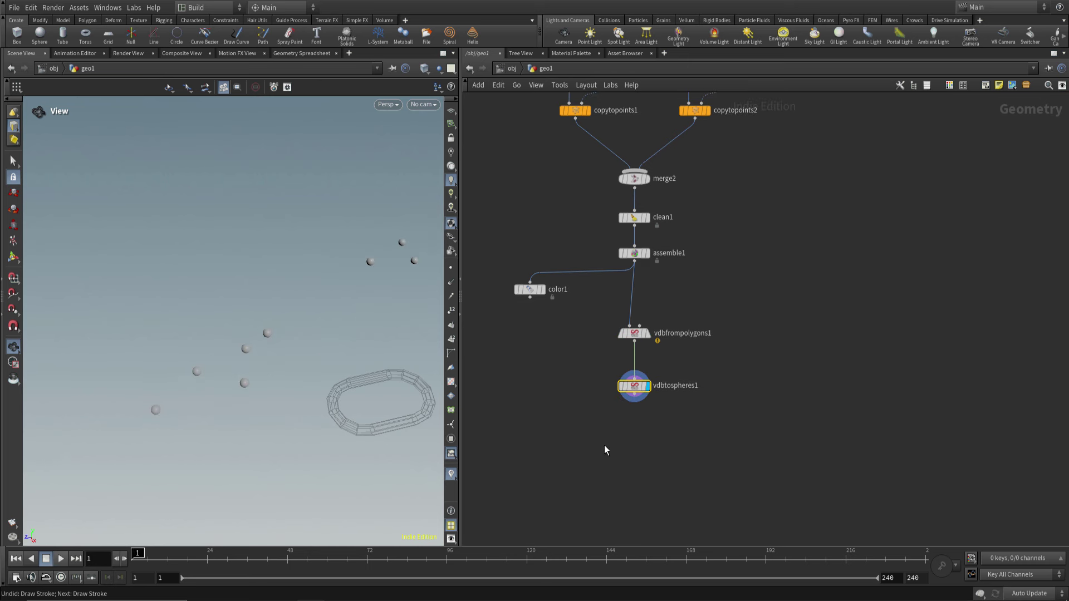
pyautogui.moveTo(603, 451); pyautogui.dragTo(622, 409, button='middle')
pyautogui.scroll(-3, 325, 345)
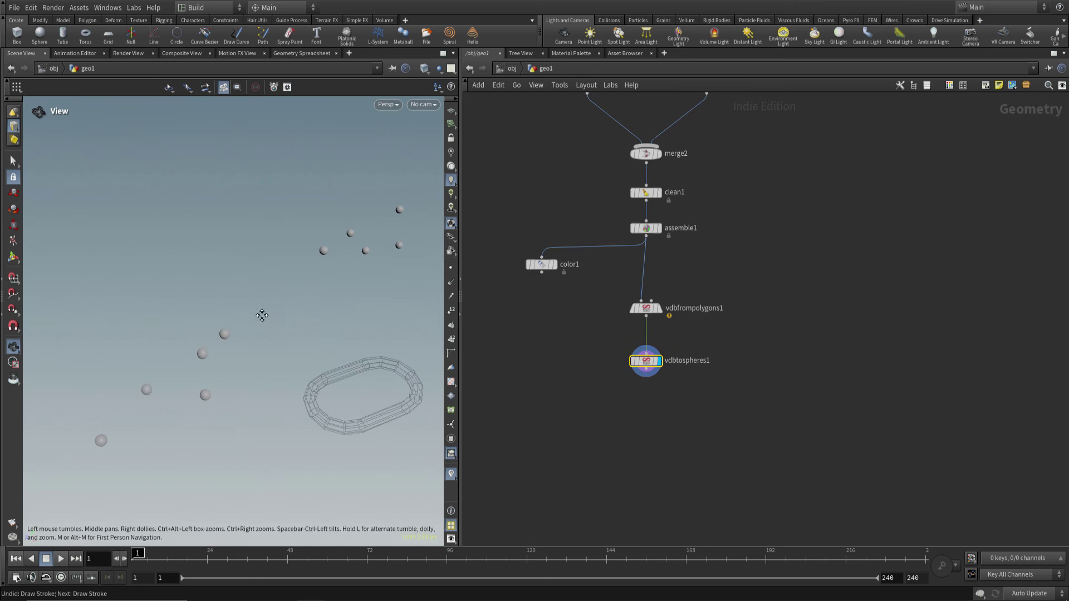
pyautogui.scroll(-5, 306, 325)
pyautogui.scroll(3, 322, 316)
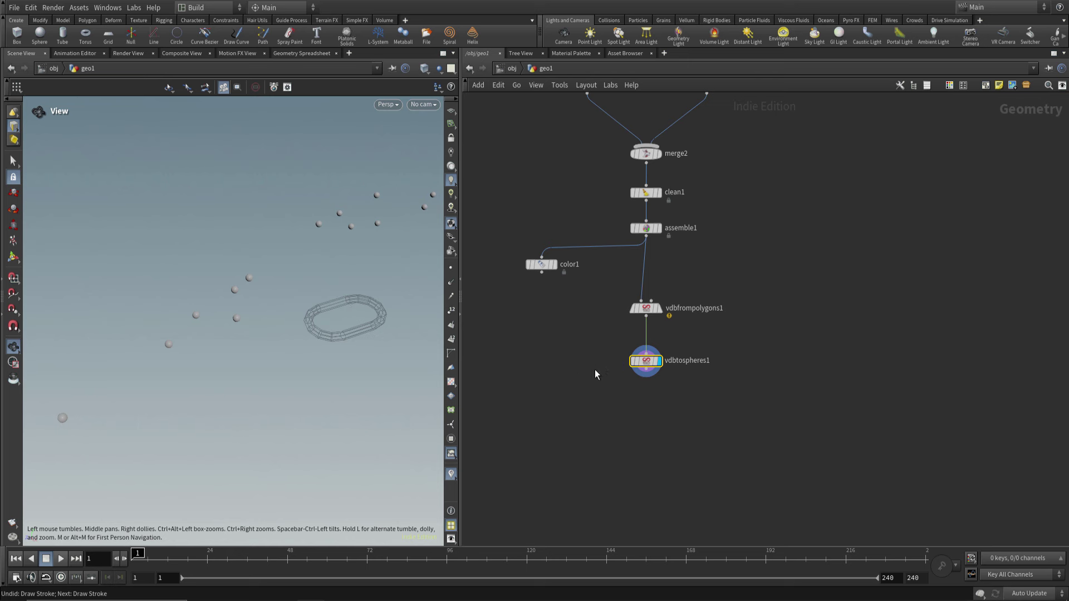
# Raise vdbtospheres1's sphere limit to 500 and zoom in on the sphere chain
pyautogui.press('p')
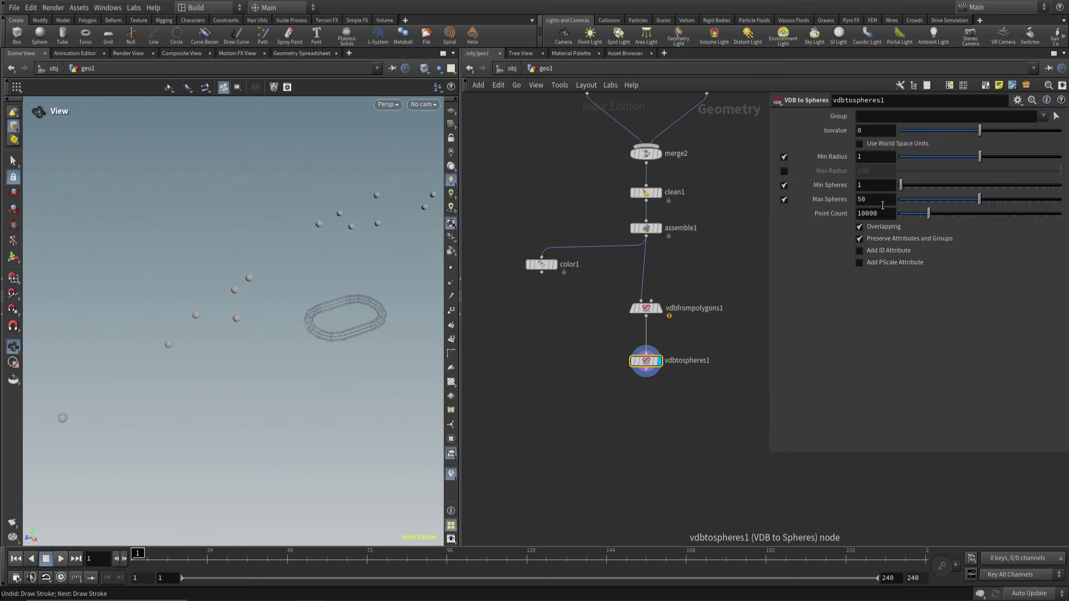
pyautogui.write('0')
pyautogui.press('Return')
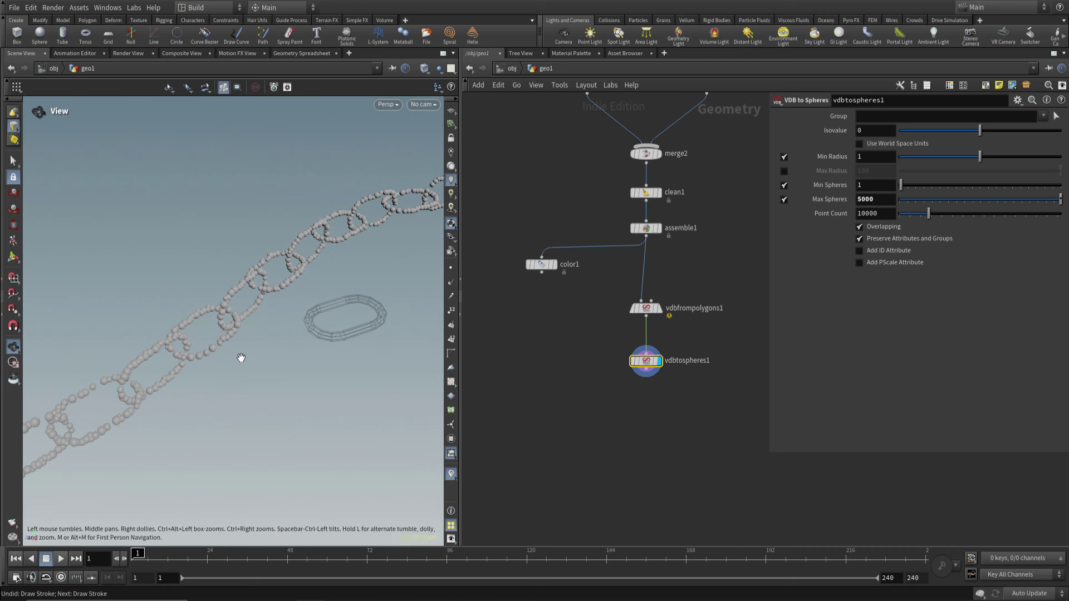
pyautogui.moveTo(239, 358)
pyautogui.mouseDown()
pyautogui.moveTo(170, 382)
pyautogui.moveTo(241, 350)
pyautogui.mouseUp()
pyautogui.moveTo(241, 351); pyautogui.dragTo(259, 260, button='right')
pyautogui.moveTo(259, 260); pyautogui.dragTo(254, 317)
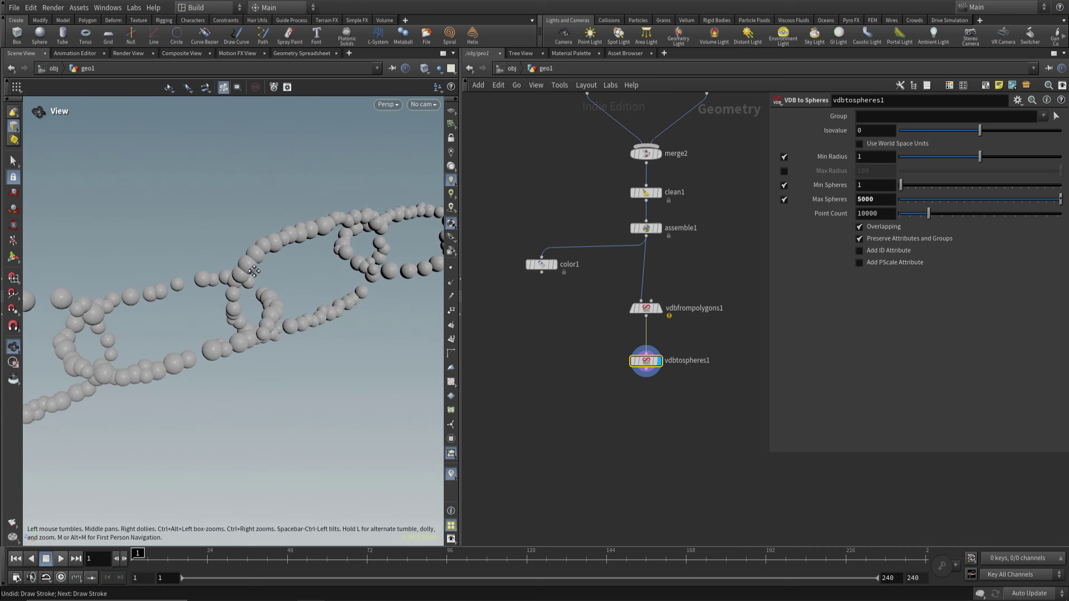
# Set the point count to 100000 and orbit to check the densely beaded links
pyautogui.click(860, 199)
pyautogui.write('800')
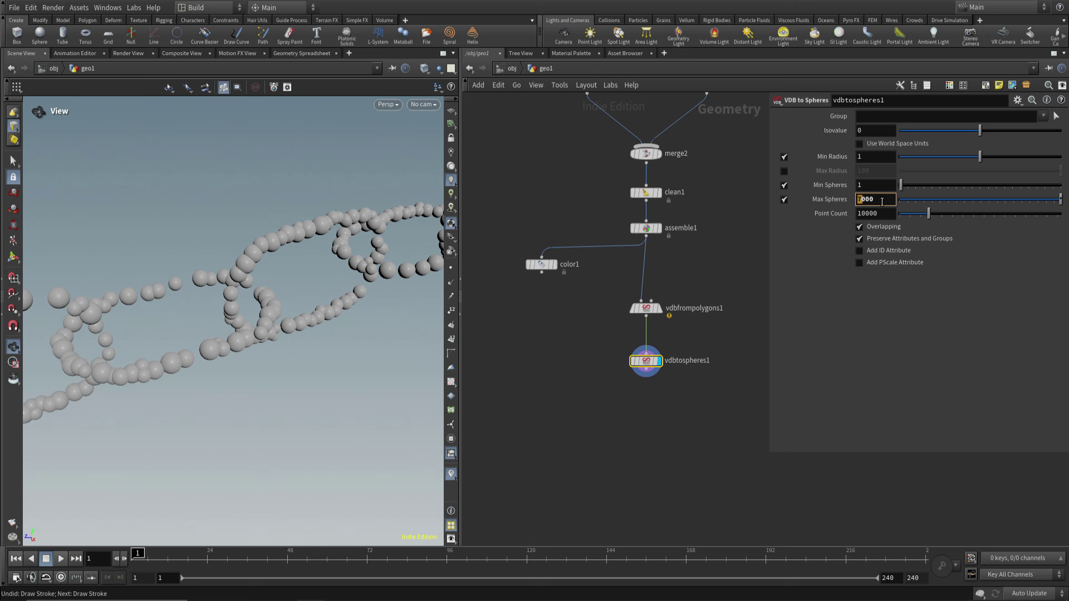
pyautogui.write('0')
pyautogui.press('Return')
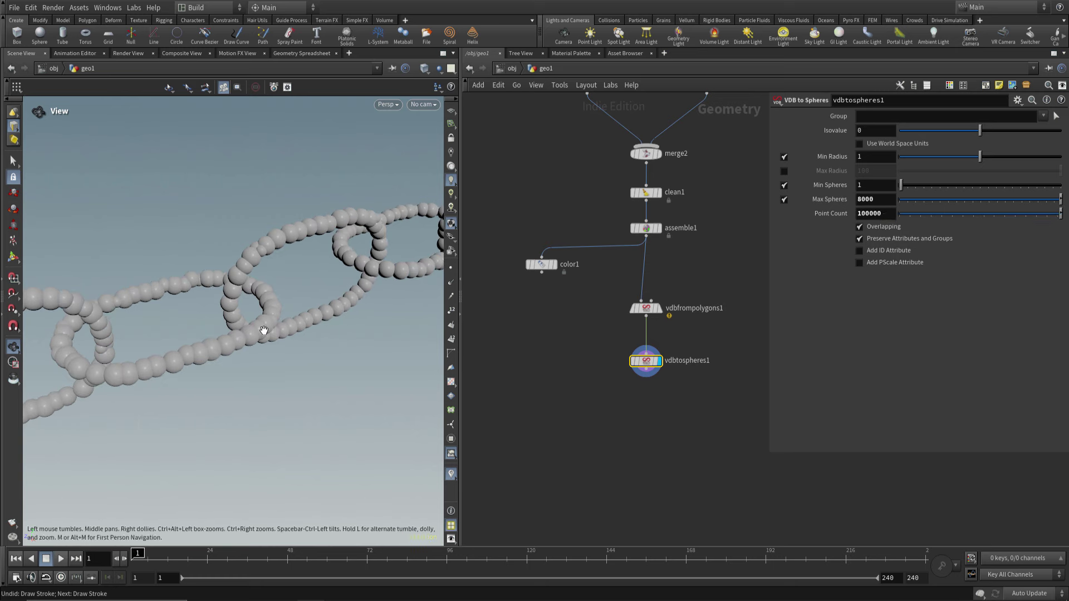
pyautogui.moveTo(264, 330); pyautogui.dragTo(273, 338)
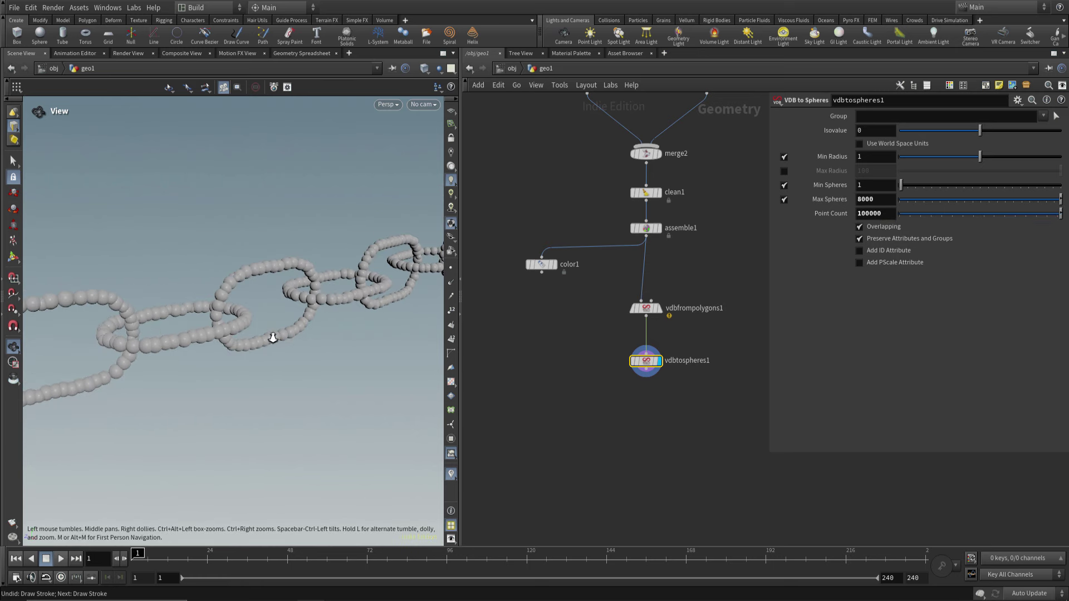
pyautogui.moveTo(273, 338); pyautogui.dragTo(322, 334)
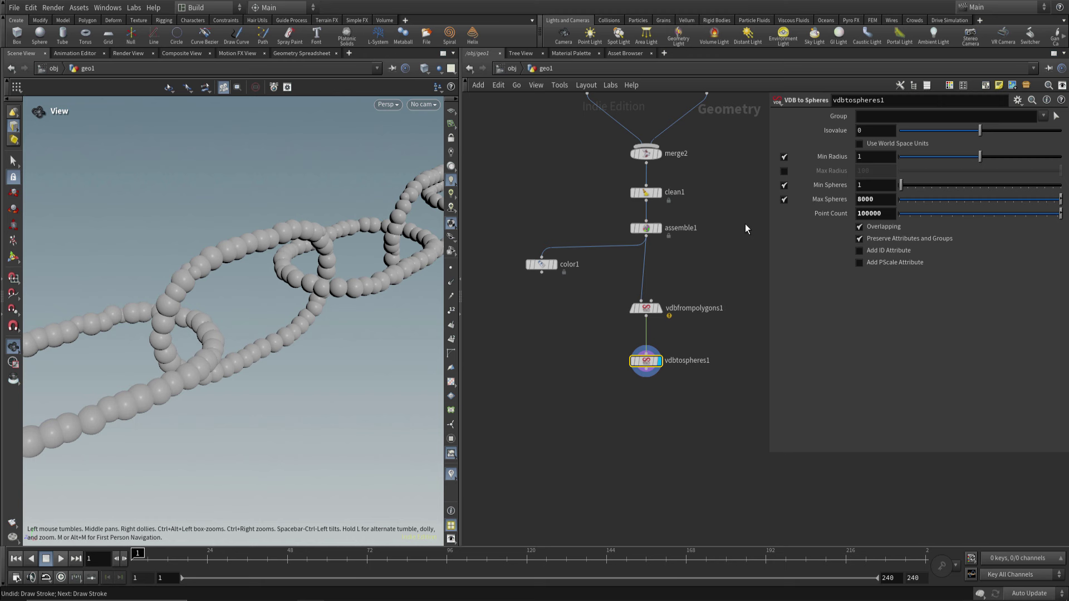
pyautogui.click(859, 200)
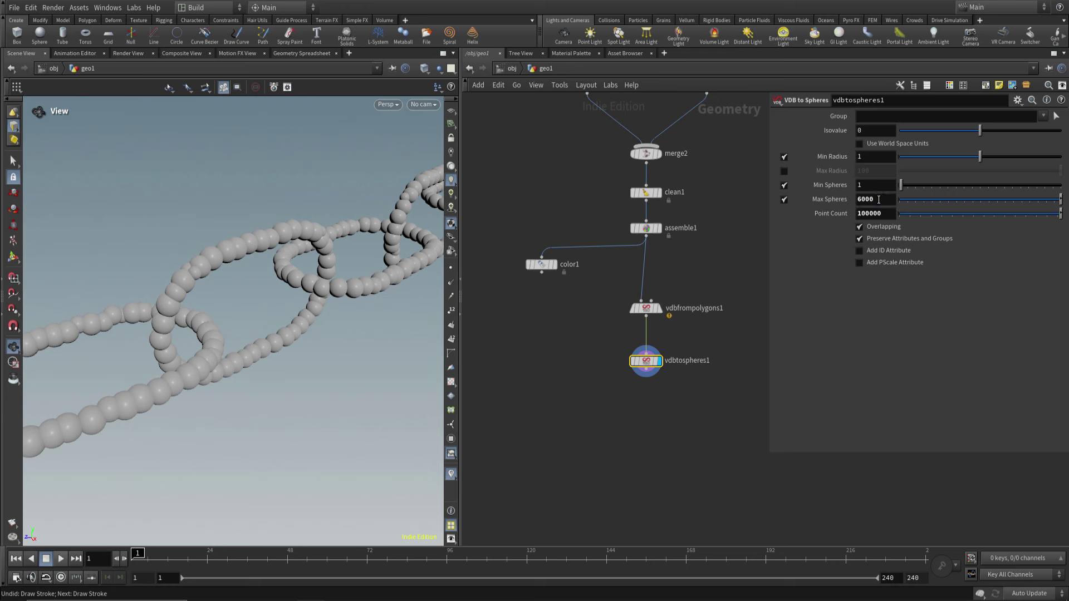
# Zoom in on the sphere-made chain links and inspect the sphere node's point stats
pyautogui.scroll(-10, 231, 322)
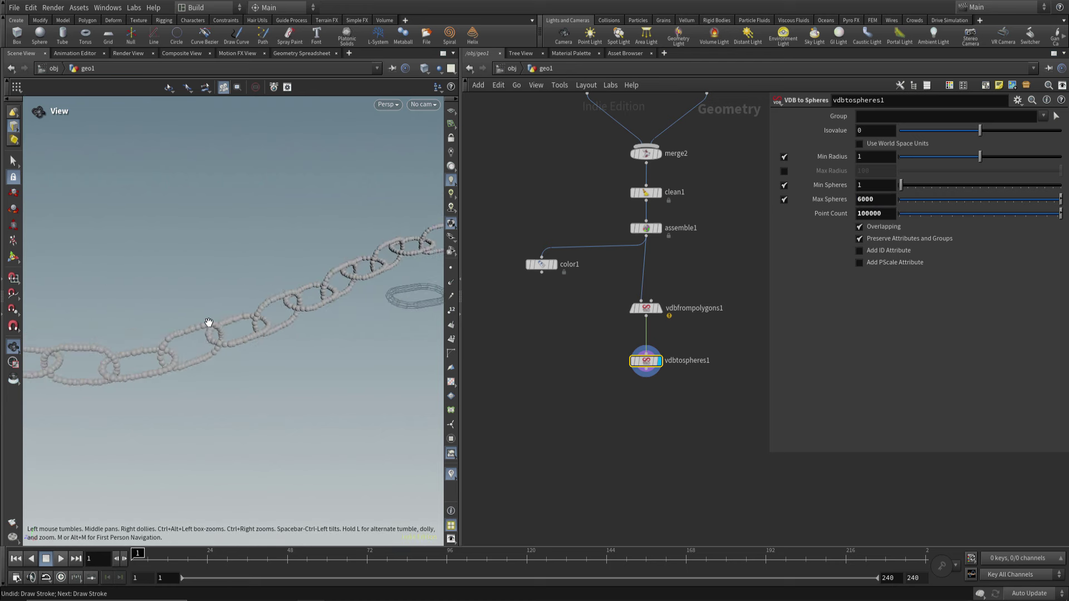
pyautogui.moveTo(231, 322)
pyautogui.mouseDown()
pyautogui.moveTo(285, 306)
pyautogui.moveTo(214, 363)
pyautogui.moveTo(129, 401)
pyautogui.moveTo(210, 334)
pyautogui.mouseUp()
pyautogui.press('w')
pyautogui.scroll(5, 379, 294)
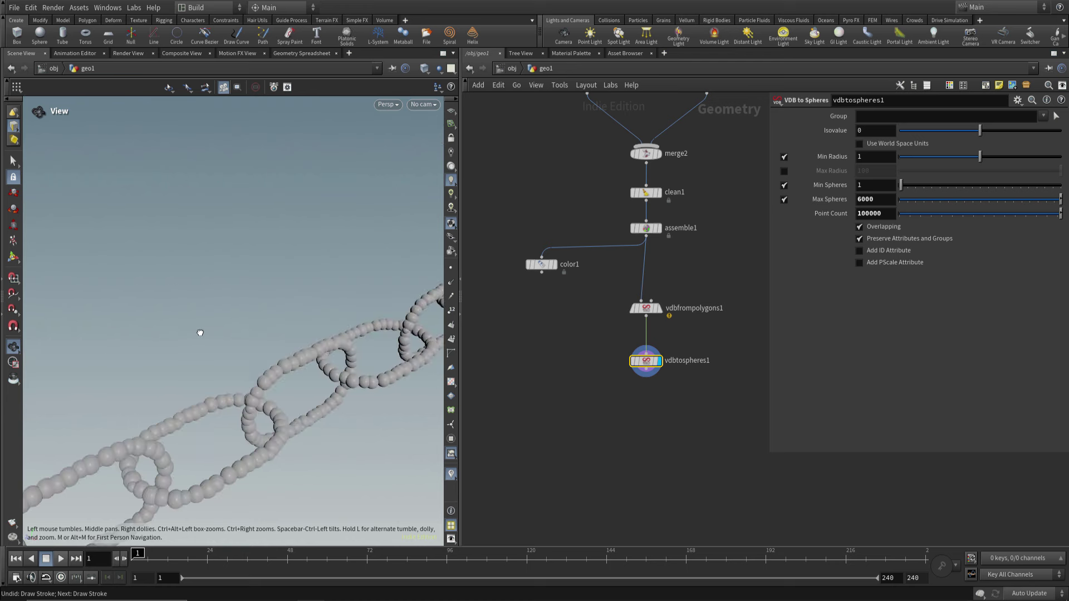
pyautogui.moveTo(201, 331)
pyautogui.mouseDown(button='middle')
pyautogui.moveTo(248, 355)
pyautogui.moveTo(138, 207)
pyautogui.mouseUp(button='middle')
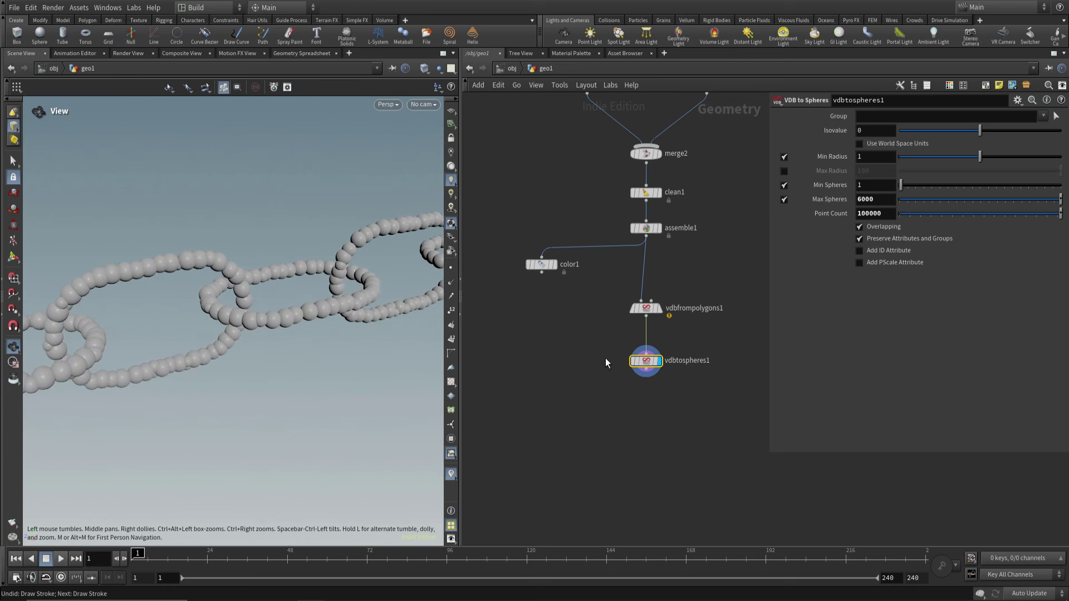
pyautogui.middleClick(648, 366)
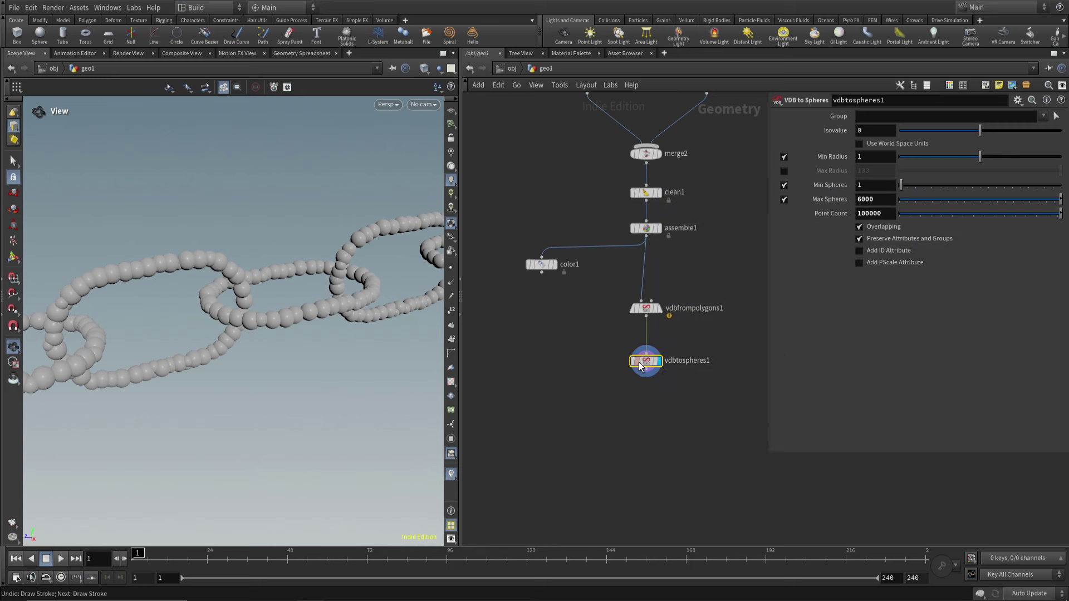
pyautogui.moveTo(644, 405); pyautogui.dragTo(650, 372, button='middle')
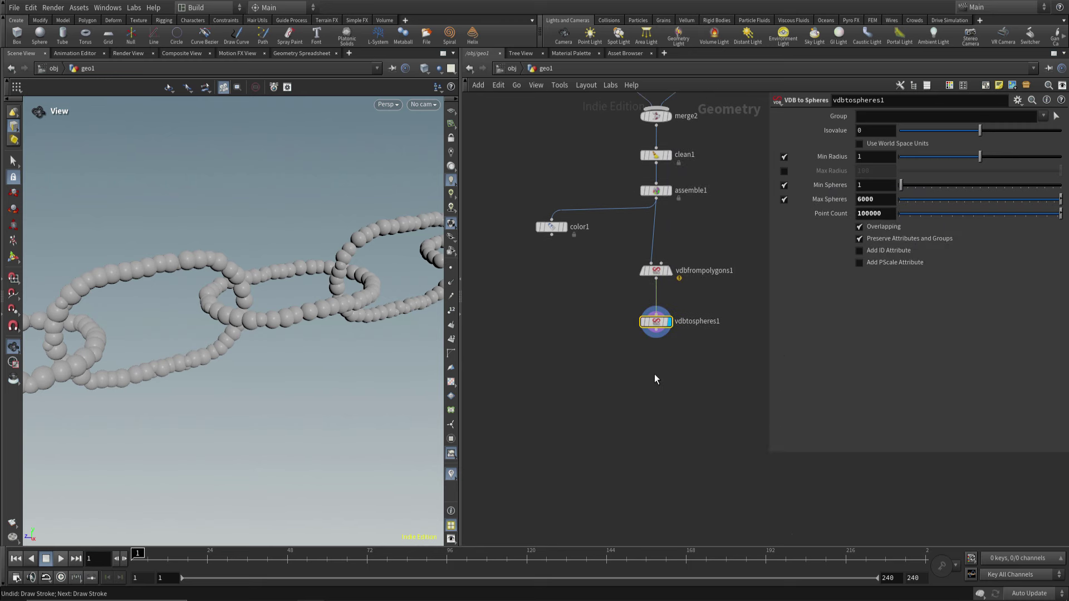
# Add a Convert node fed by vdbtospheres1 and display the converted polygon chain
pyautogui.press('Tab')
pyautogui.write('conver')
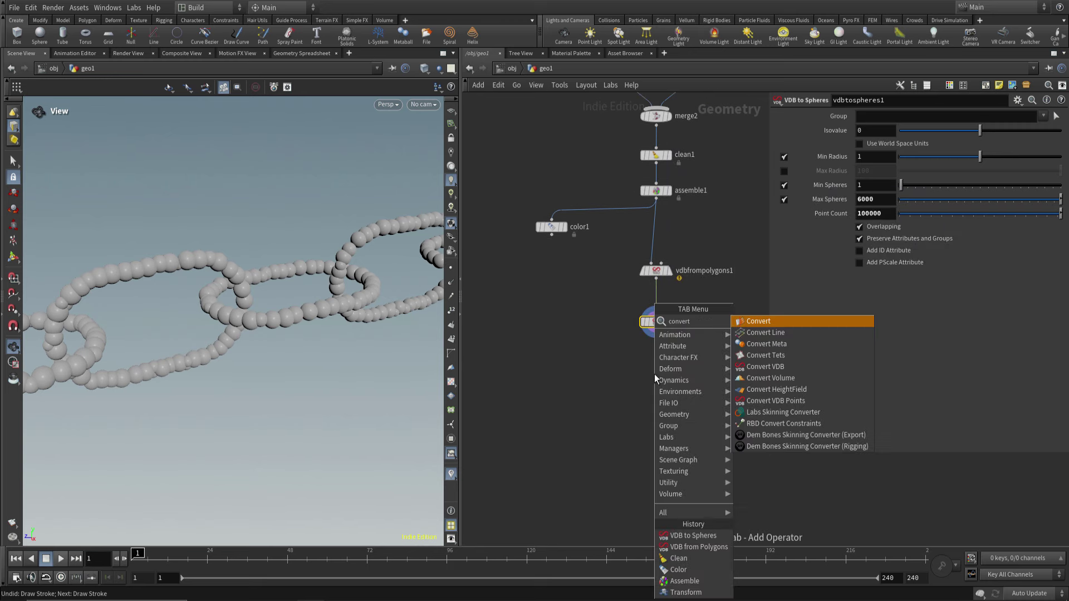
pyautogui.press('Return')
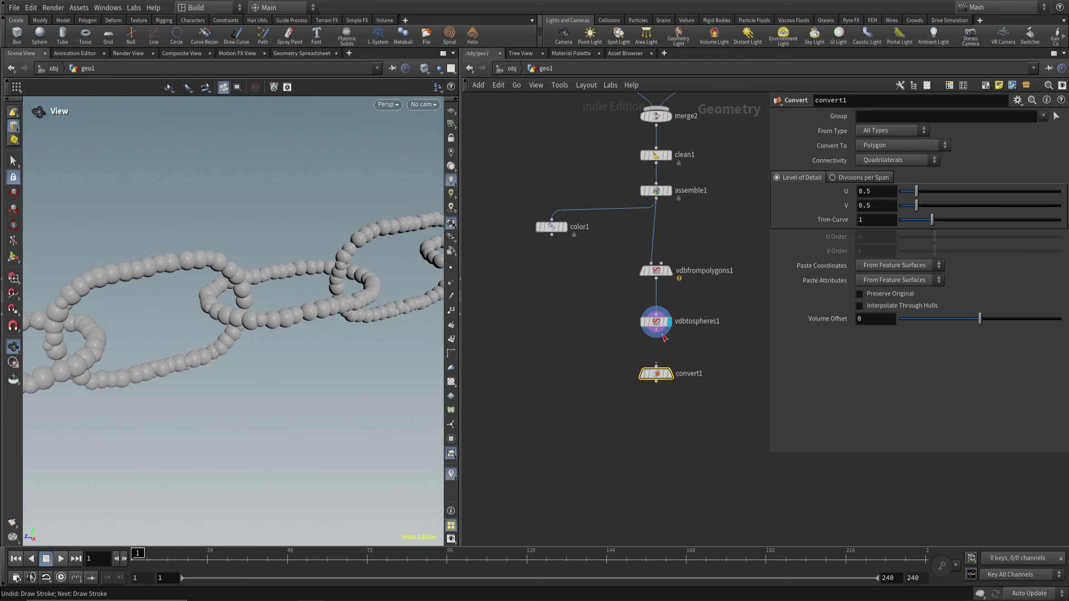
pyautogui.moveTo(664, 337); pyautogui.dragTo(663, 367)
pyautogui.press('r')
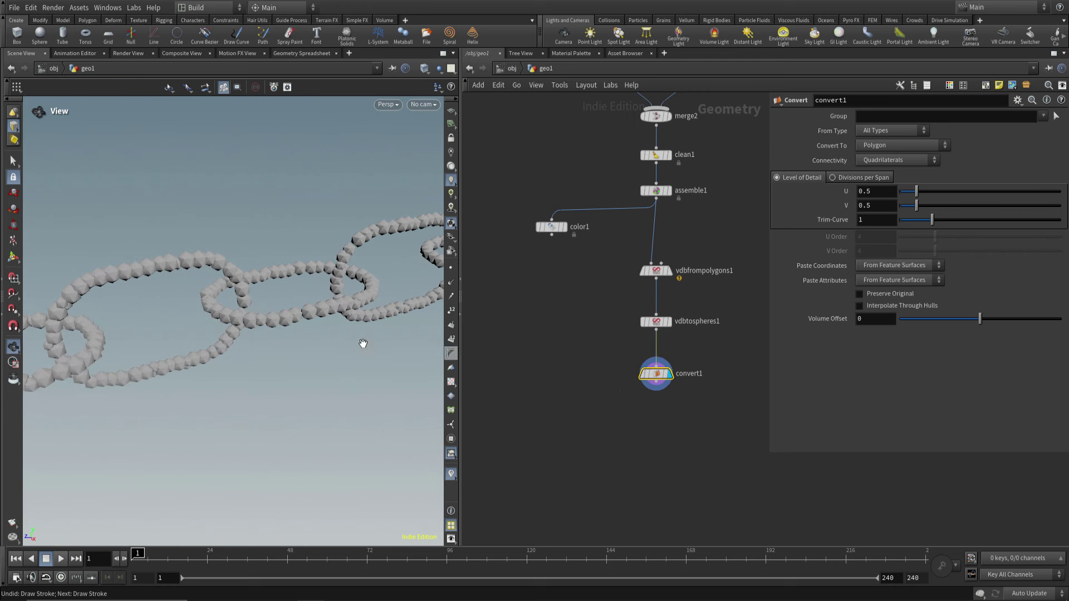
pyautogui.moveTo(363, 344)
pyautogui.mouseDown(button='right')
pyautogui.moveTo(238, 352)
pyautogui.moveTo(255, 326)
pyautogui.moveTo(219, 343)
pyautogui.moveTo(215, 361)
pyautogui.mouseUp(button='right')
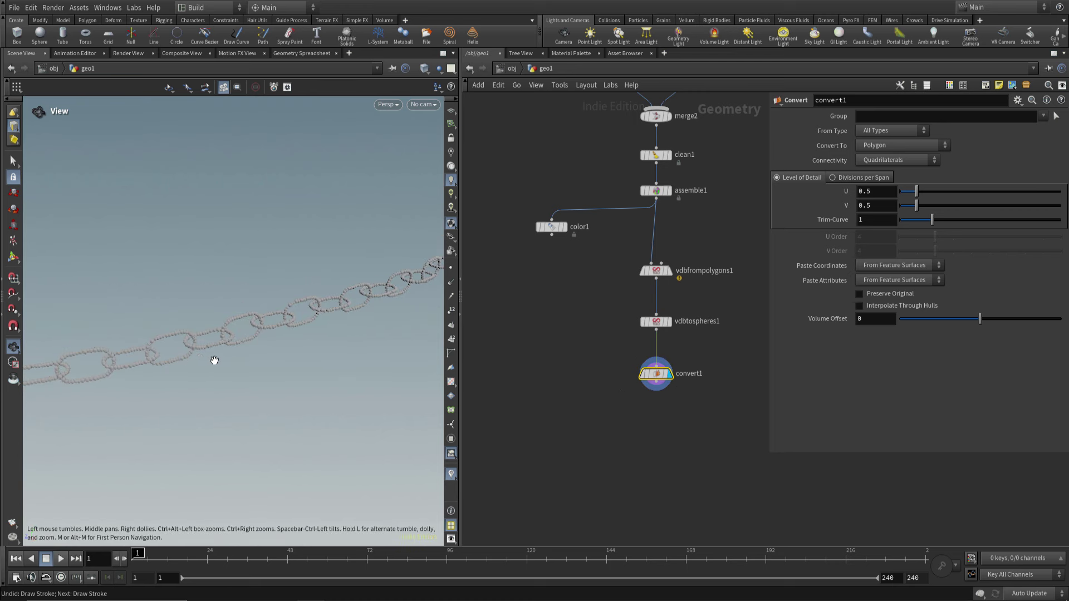
pyautogui.moveTo(214, 360)
pyautogui.mouseDown()
pyautogui.moveTo(267, 303)
pyautogui.moveTo(269, 336)
pyautogui.moveTo(270, 305)
pyautogui.mouseUp()
pyautogui.moveTo(613, 438); pyautogui.dragTo(666, 454, button='middle')
pyautogui.press('p')
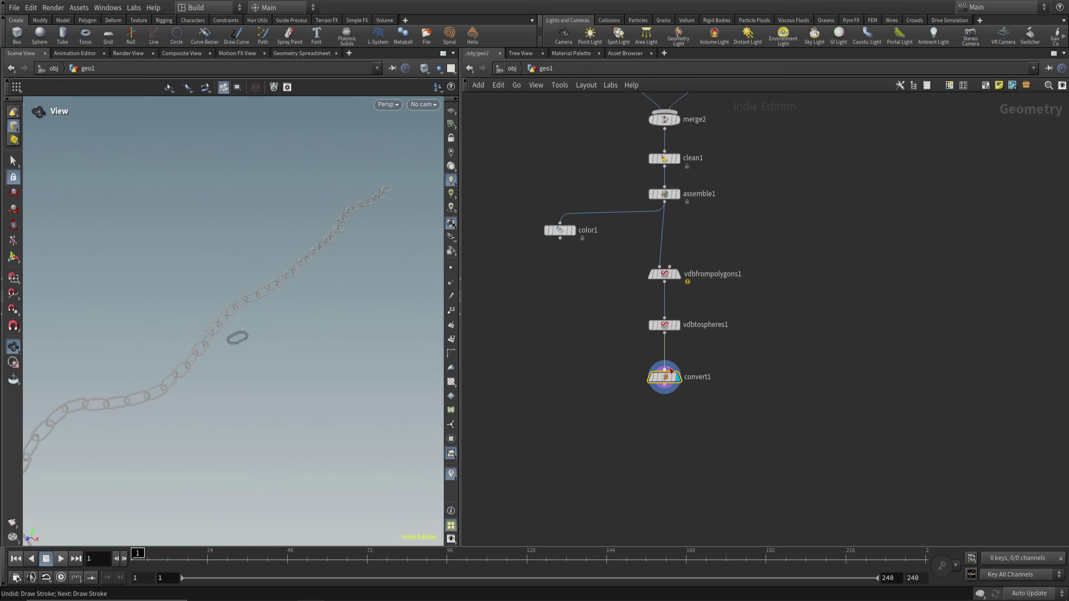
# Paste a copy of color1 as color2, feed it from convert1, and display the green chain
pyautogui.press('Tab')
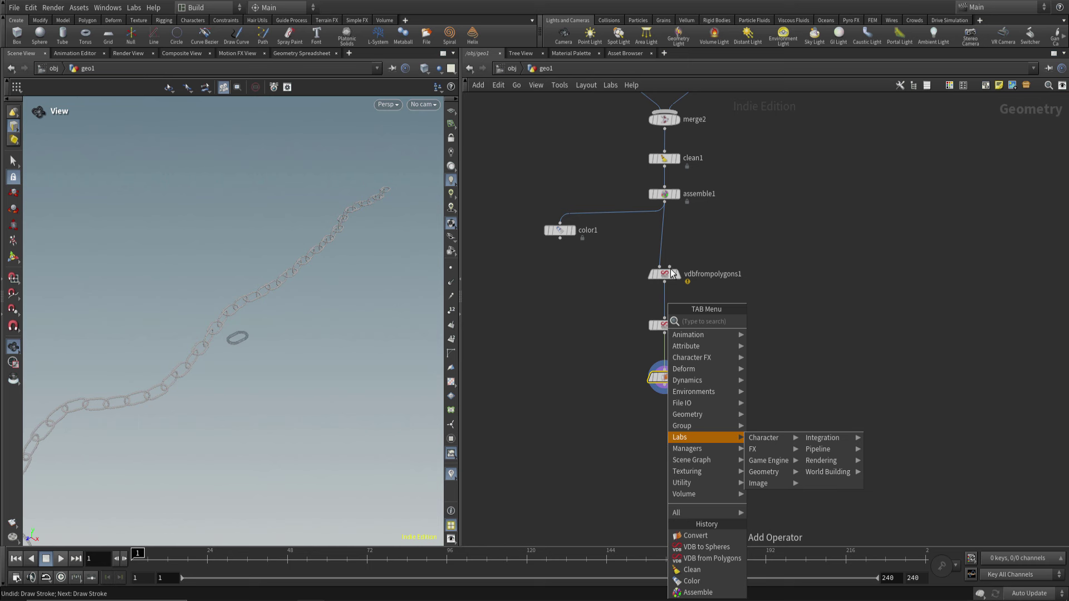
pyautogui.press('Escape')
pyautogui.click(559, 230)
pyautogui.hotkey('ctrl', 'c')
pyautogui.hotkey('ctrl', 'v')
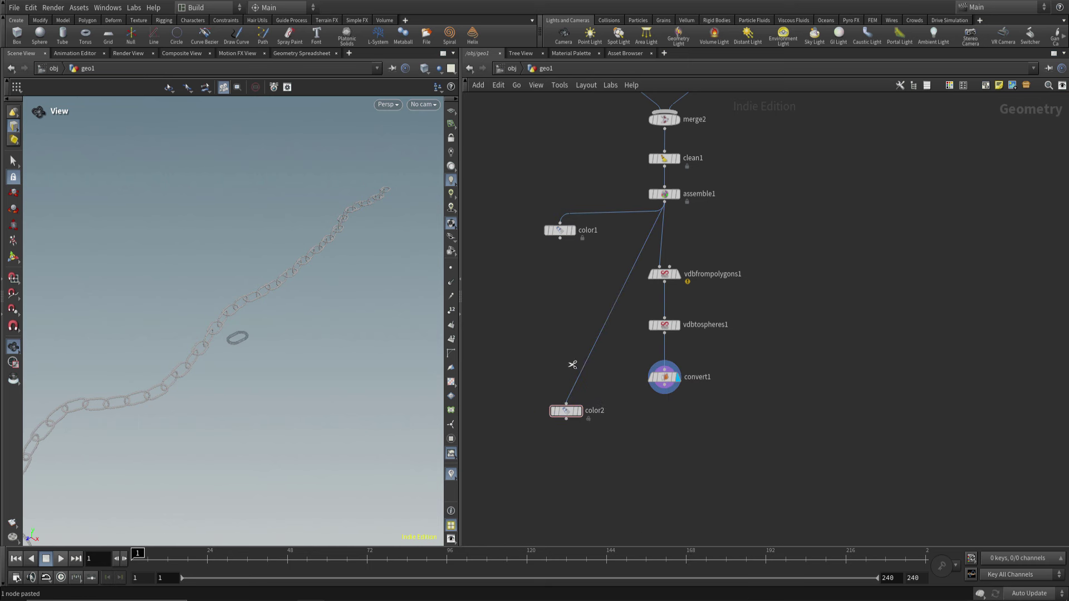
pyautogui.moveTo(567, 357)
pyautogui.mouseDown()
pyautogui.moveTo(573, 399)
pyautogui.moveTo(664, 394)
pyautogui.mouseUp()
pyautogui.moveTo(568, 411); pyautogui.dragTo(562, 411)
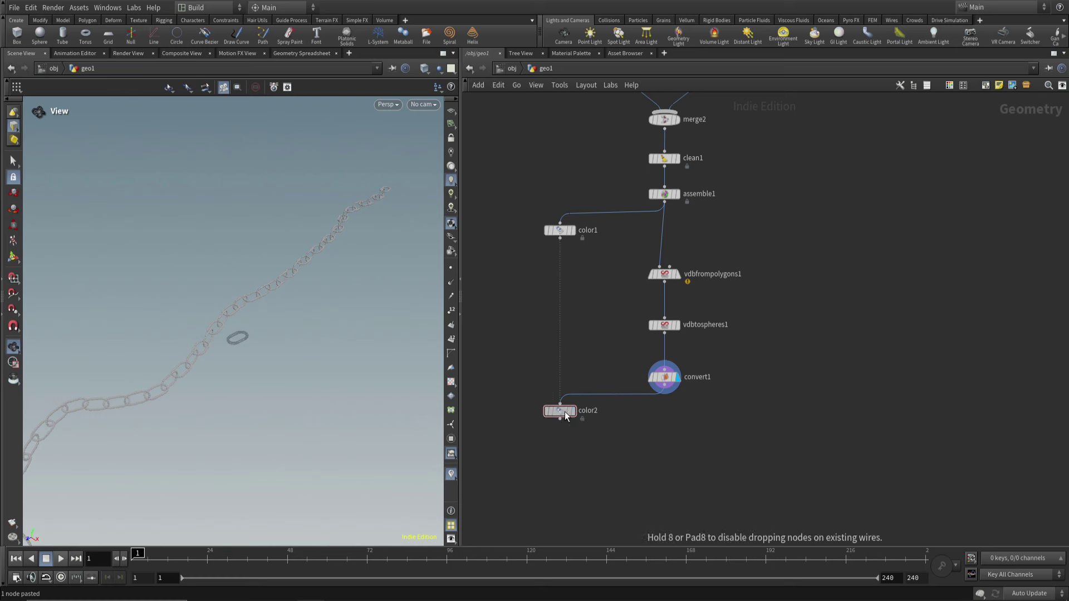
pyautogui.click(572, 410)
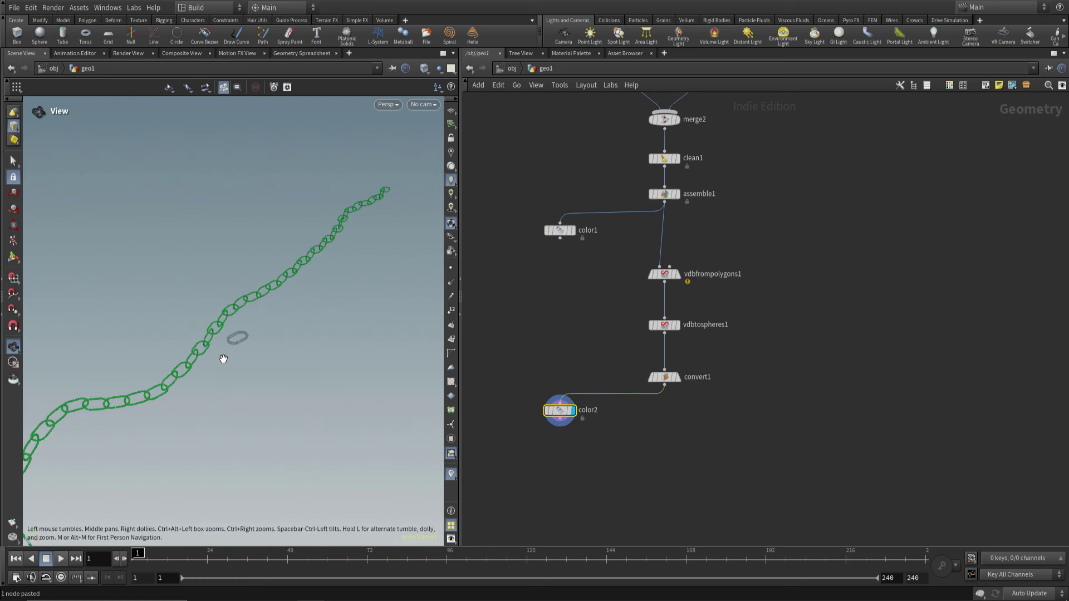
pyautogui.moveTo(231, 340); pyautogui.dragTo(194, 313)
pyautogui.scroll(2, 228, 262)
pyautogui.scroll(3, 231, 273)
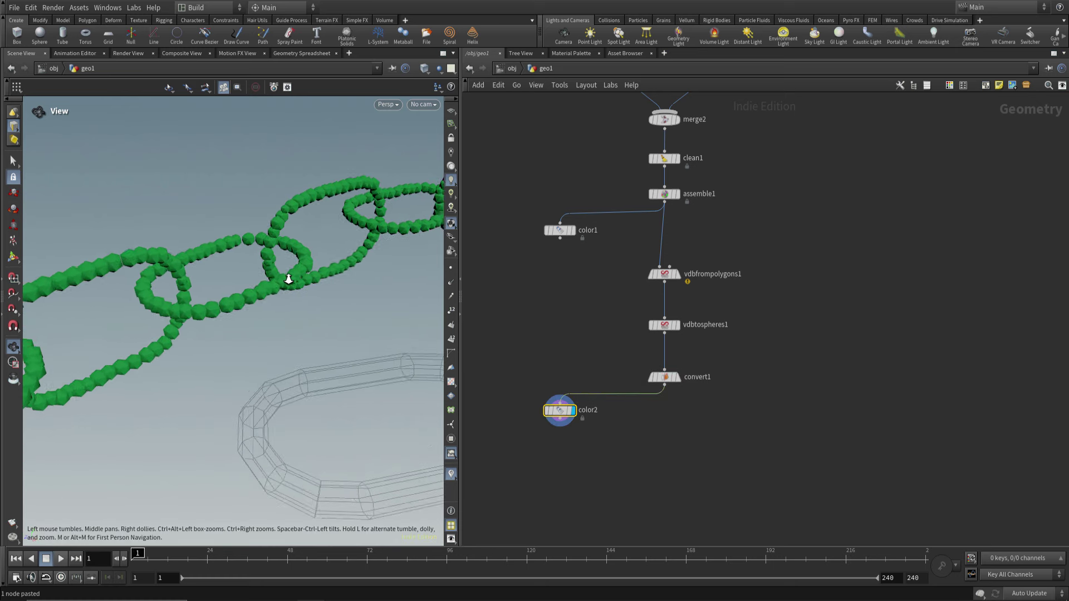
pyautogui.scroll(3, 236, 285)
pyautogui.moveTo(235, 285); pyautogui.dragTo(225, 278, button='middle')
pyautogui.moveTo(752, 323); pyautogui.dragTo(746, 331, button='middle')
# Add an Attribute Transfer node below convert1 with convert1 in its first input
pyautogui.press('Tab')
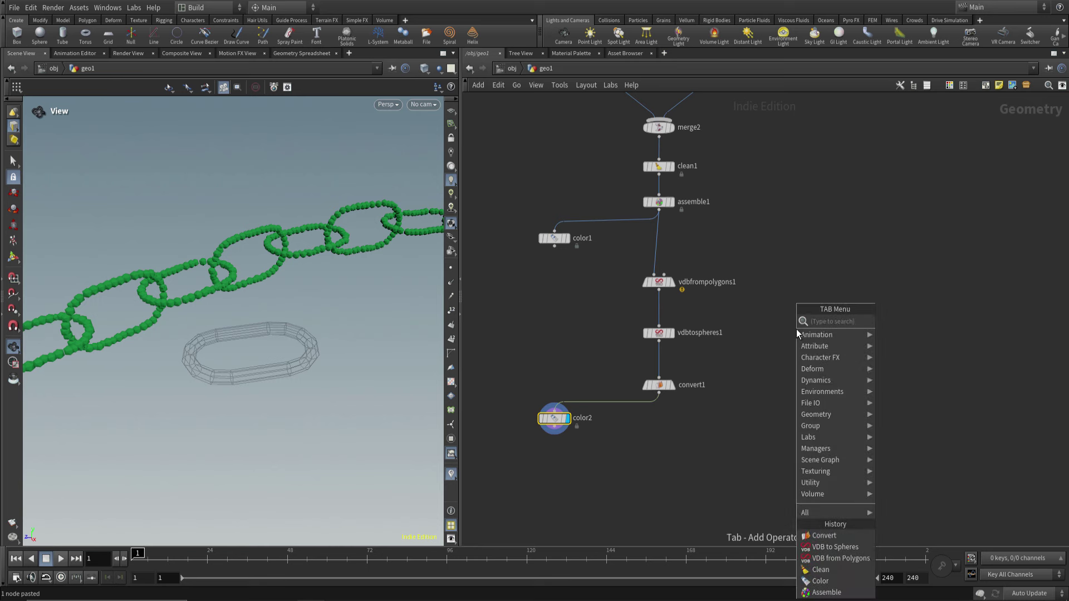
pyautogui.write('atttr')
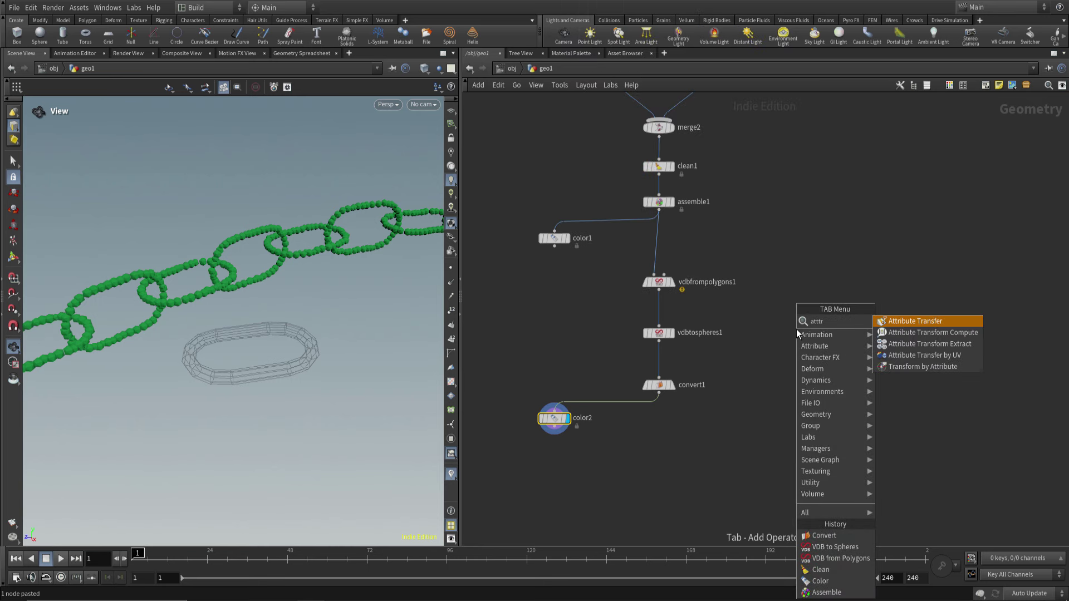
pyautogui.press('Return')
pyautogui.click(797, 329)
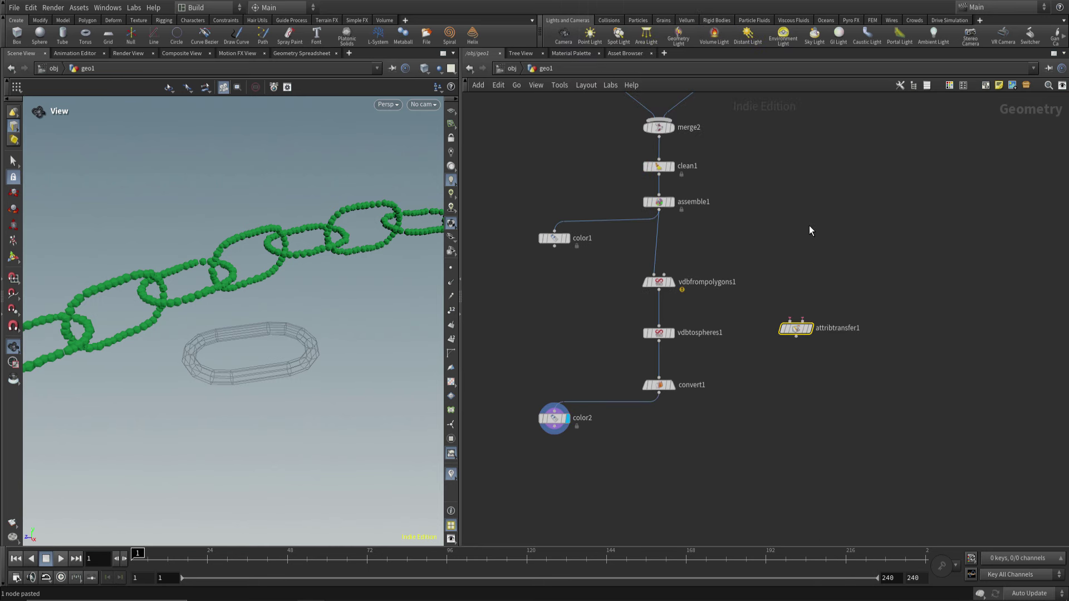
pyautogui.moveTo(794, 328); pyautogui.dragTo(657, 448)
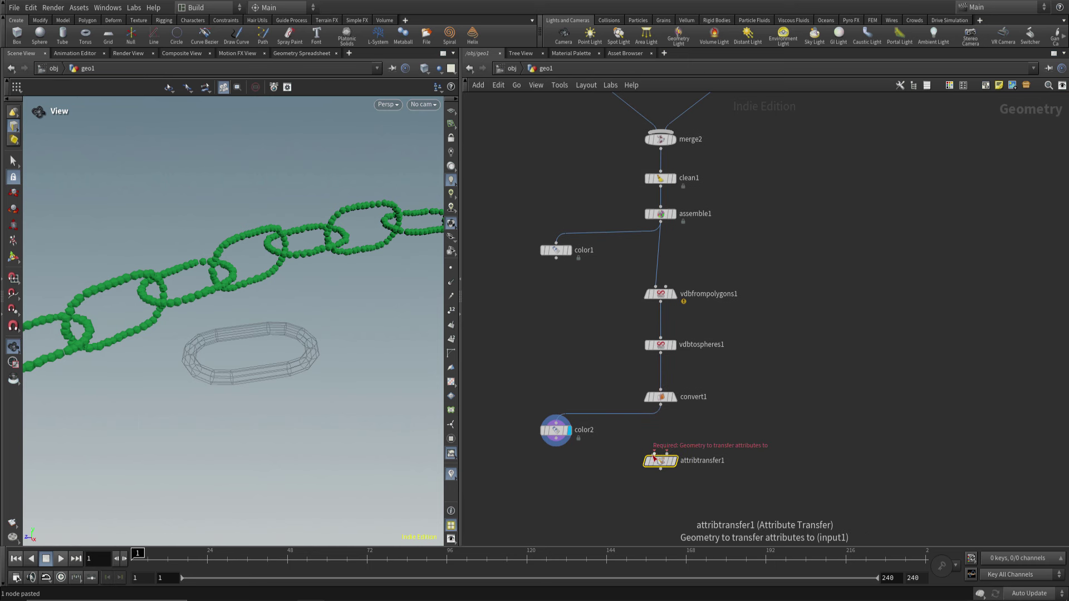
pyautogui.scroll(3, 693, 429)
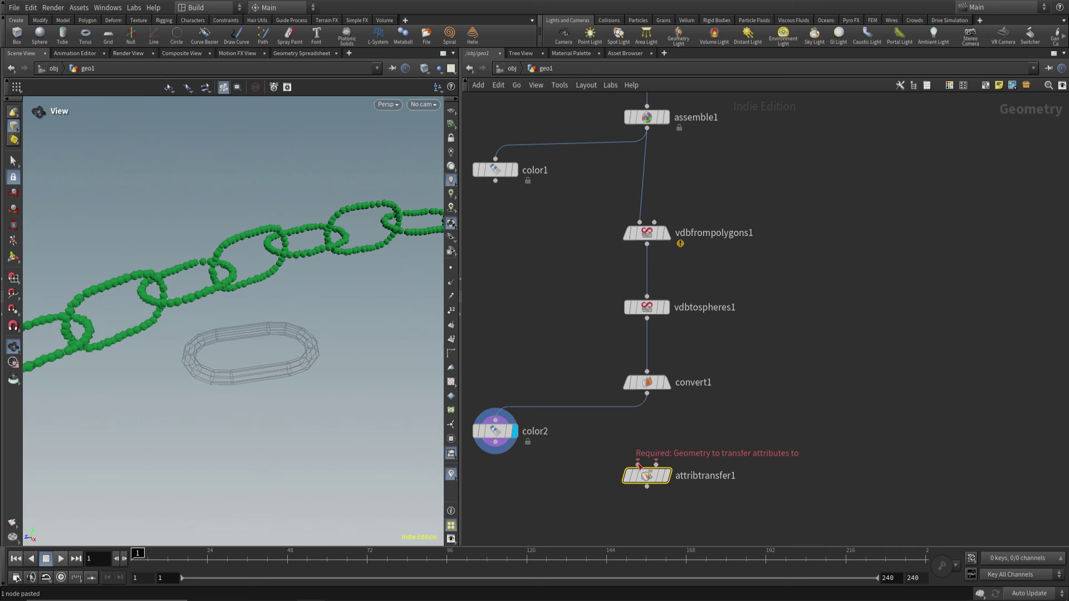
pyautogui.moveTo(638, 463); pyautogui.dragTo(646, 394)
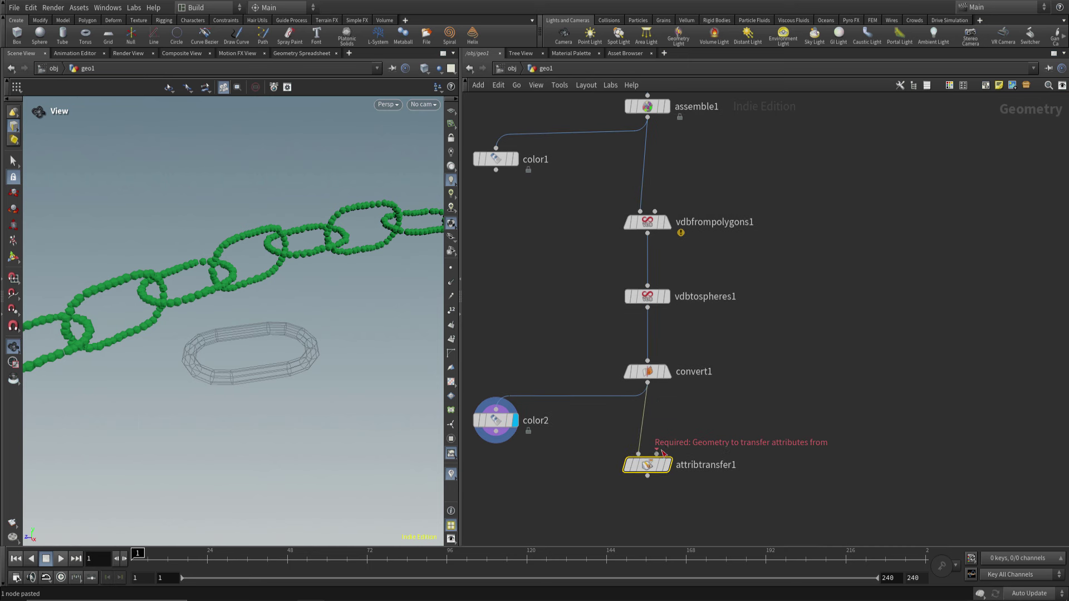
# Connect assemble1 to the transfer's second input via a wire bend point, then display the result
pyautogui.click(657, 454)
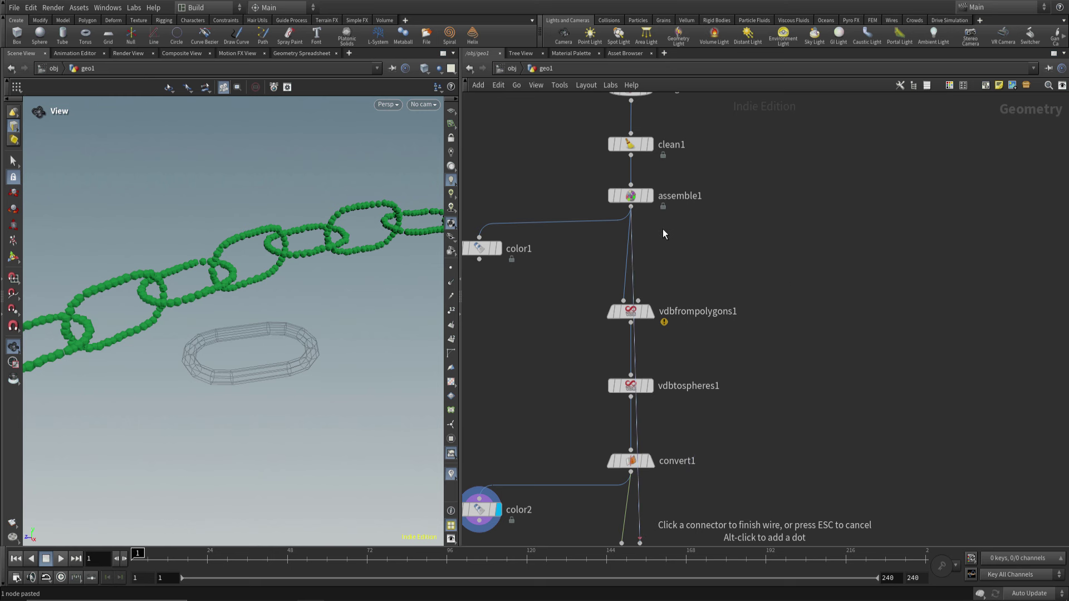
pyautogui.click(631, 206)
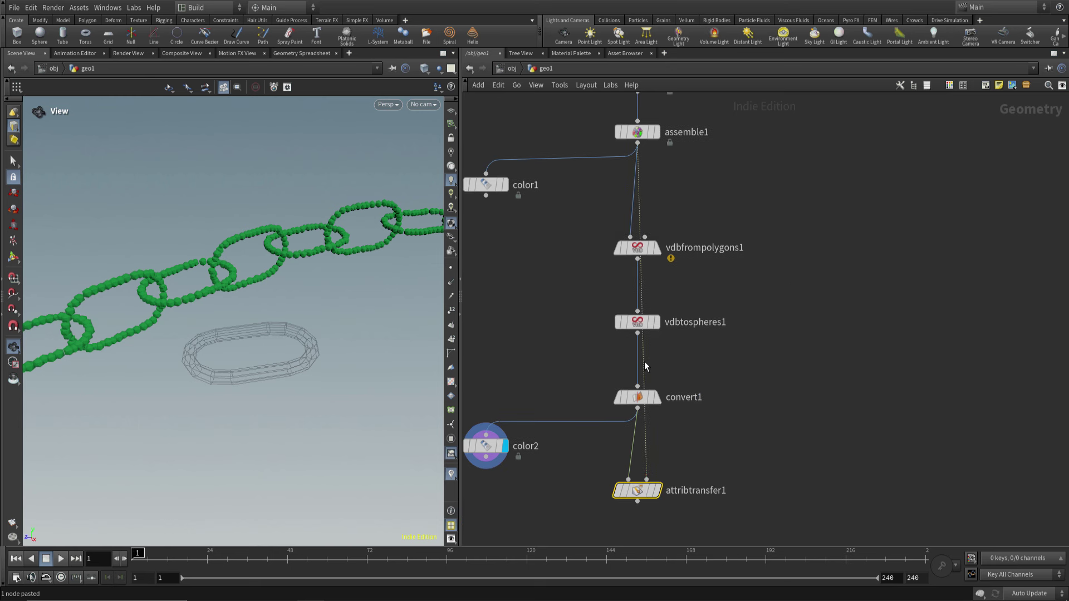
pyautogui.moveTo(644, 363); pyautogui.dragTo(834, 157)
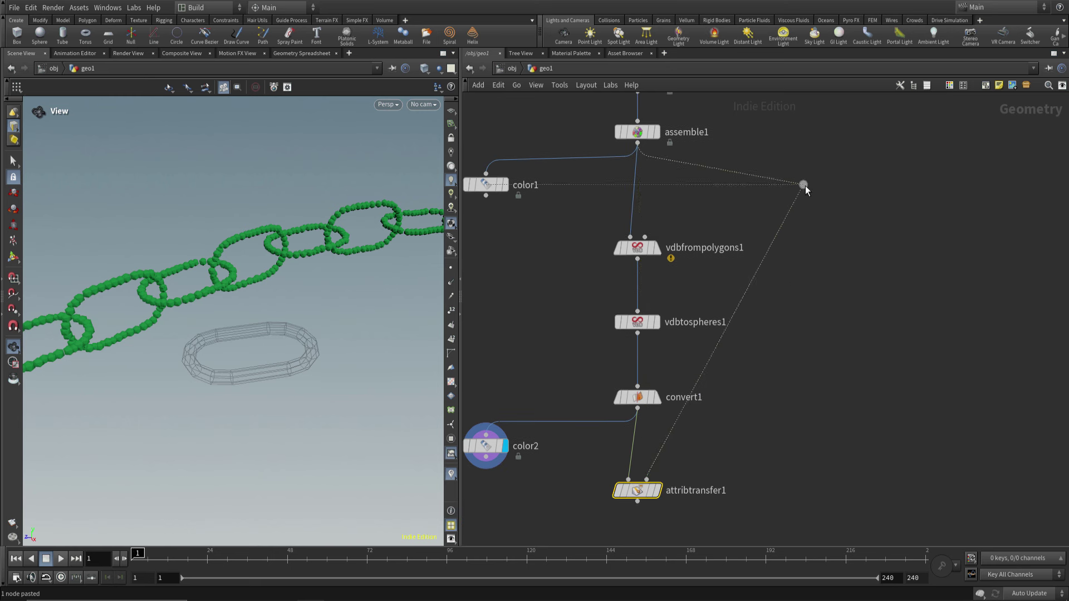
pyautogui.keyDown('alt'); pyautogui.click(740, 328); pyautogui.keyUp('alt')
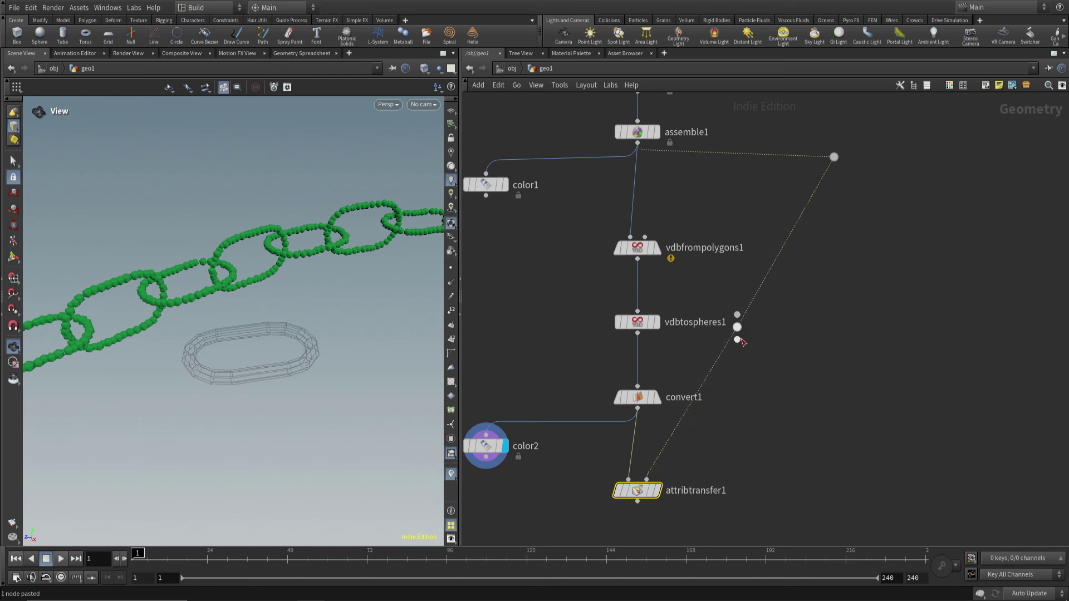
pyautogui.moveTo(739, 329)
pyautogui.mouseDown()
pyautogui.moveTo(837, 392)
pyautogui.moveTo(844, 414)
pyautogui.mouseUp()
pyautogui.moveTo(877, 301); pyautogui.dragTo(881, 353, button='middle')
pyautogui.scroll(-1, 807, 329)
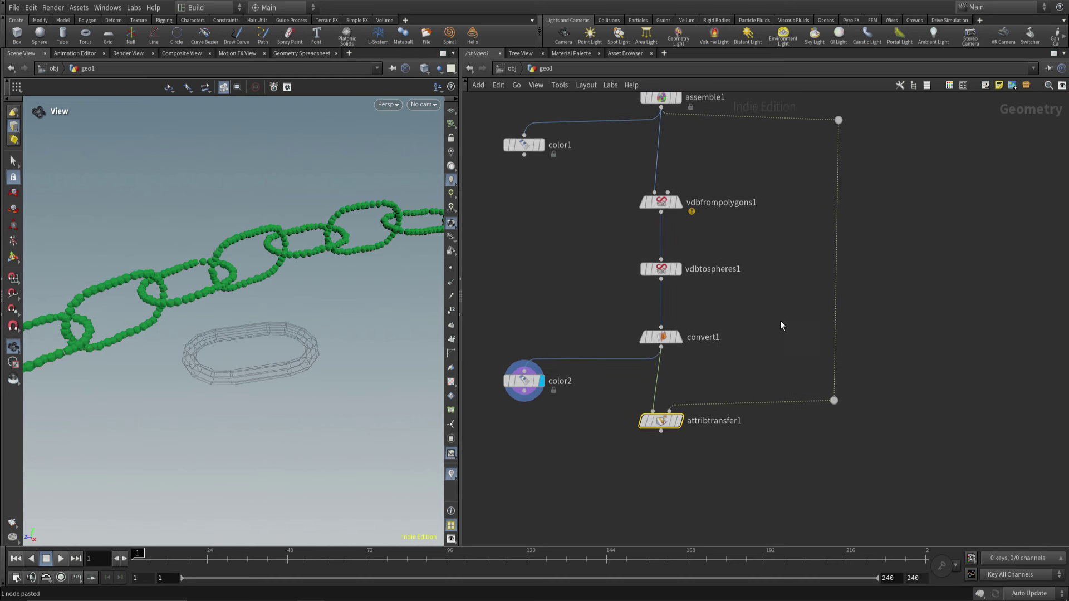
pyautogui.click(627, 414)
# Put color2 after attribtransfer1 and transfer only the name primitive attribute, no point attributes
pyautogui.press('p')
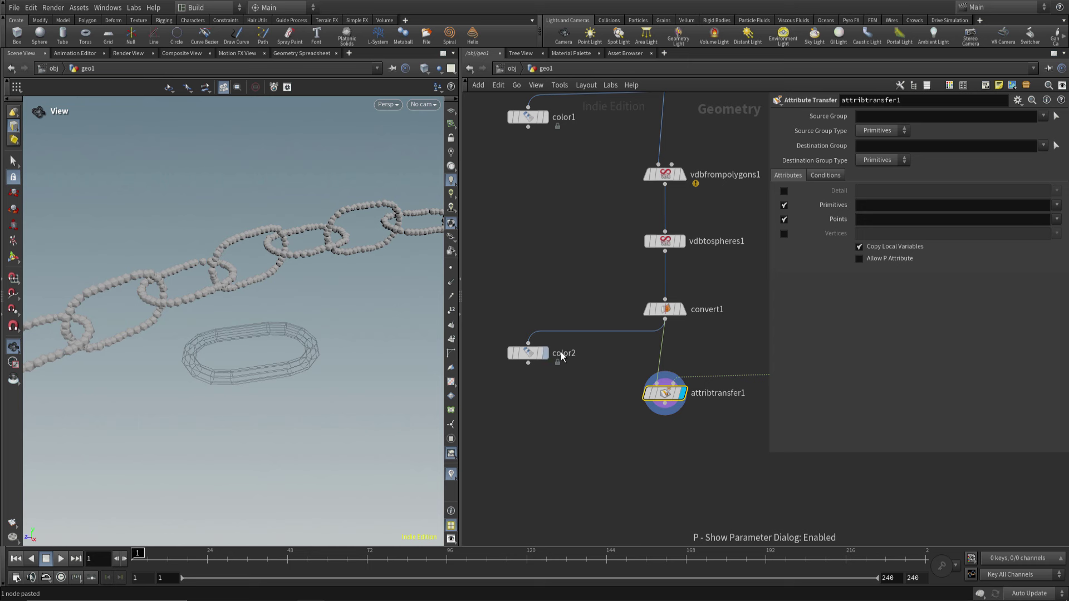
pyautogui.moveTo(526, 355); pyautogui.dragTo(513, 434)
pyautogui.click(528, 432)
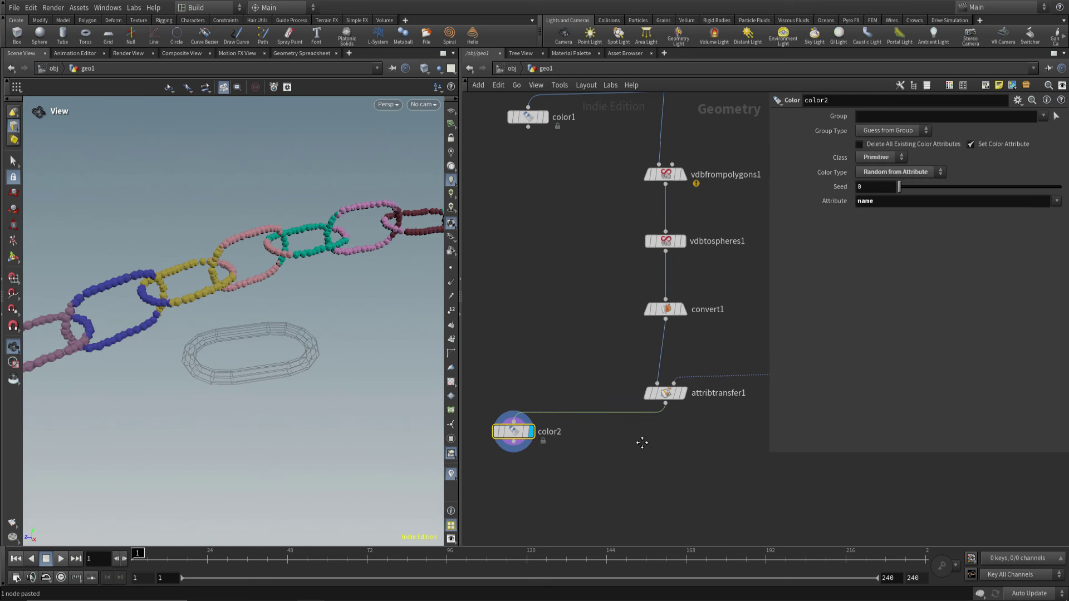
pyautogui.click(643, 394)
pyautogui.click(784, 219)
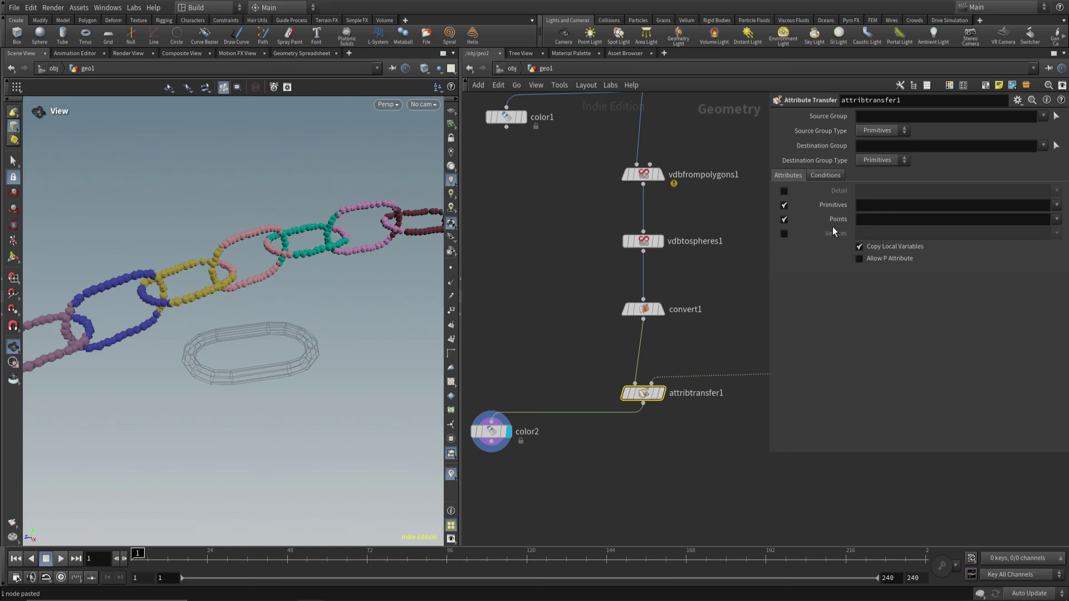
pyautogui.click(1053, 217)
pyautogui.click(836, 176)
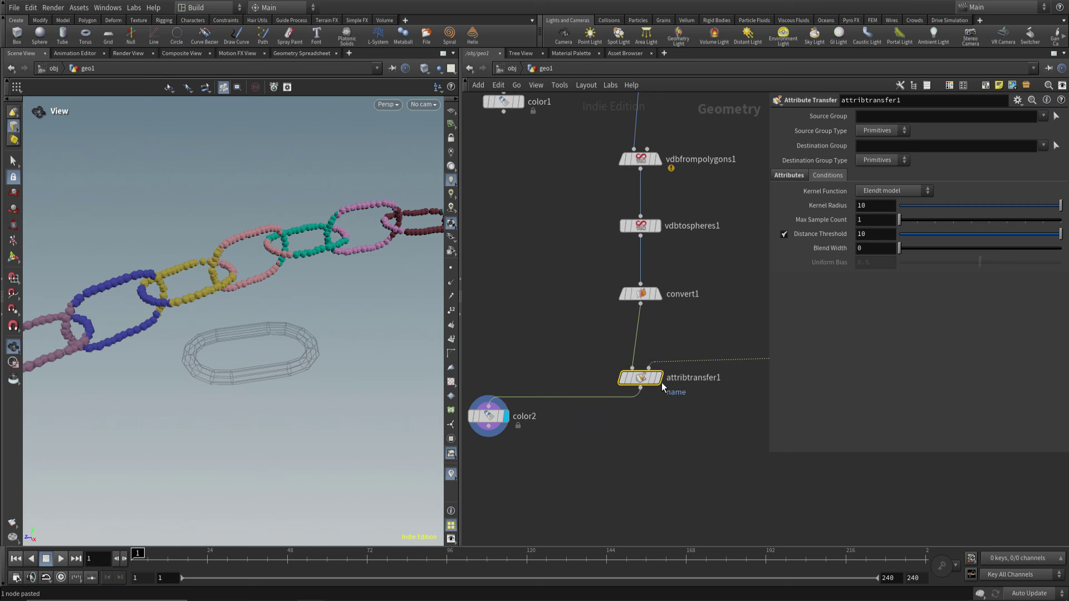
# Confirm color2's class is Primitive, then reselect attribtransfer1
pyautogui.click(489, 416)
pyautogui.click(902, 159)
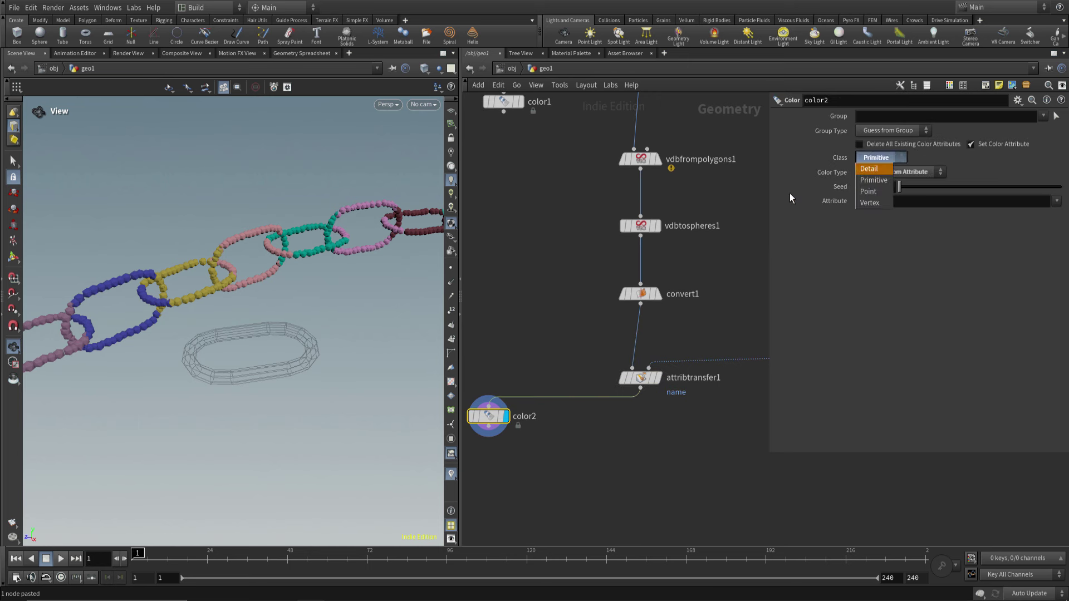
pyautogui.click(877, 173)
pyautogui.moveTo(696, 320); pyautogui.dragTo(627, 415)
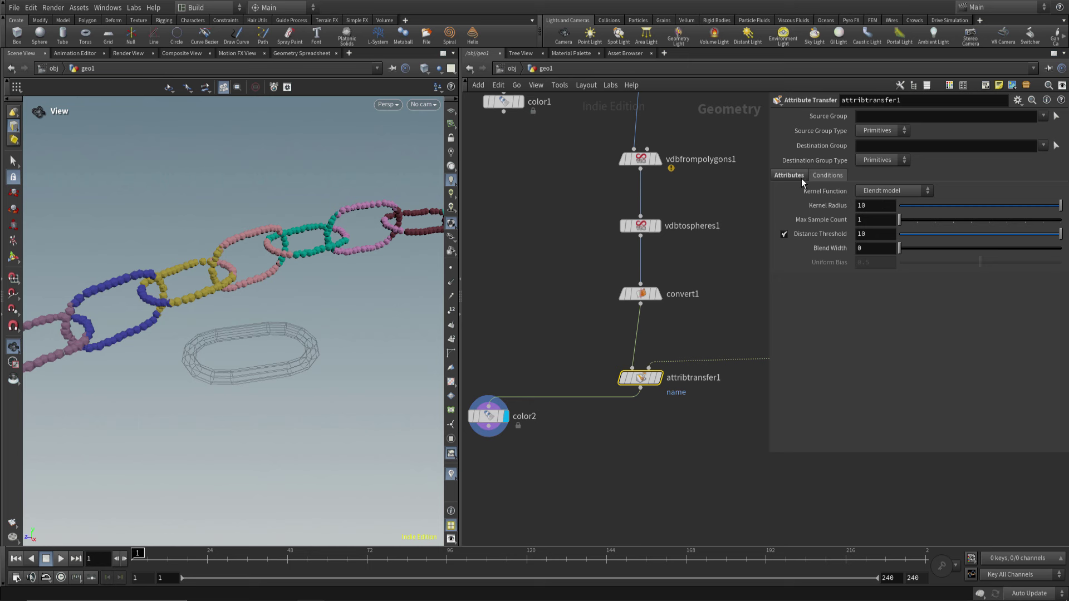
# Keep attribtransfer1's Kernel Radius at 10 and start lowering the Distance Threshold
pyautogui.click(789, 174)
pyautogui.click(829, 174)
pyautogui.click(1024, 206)
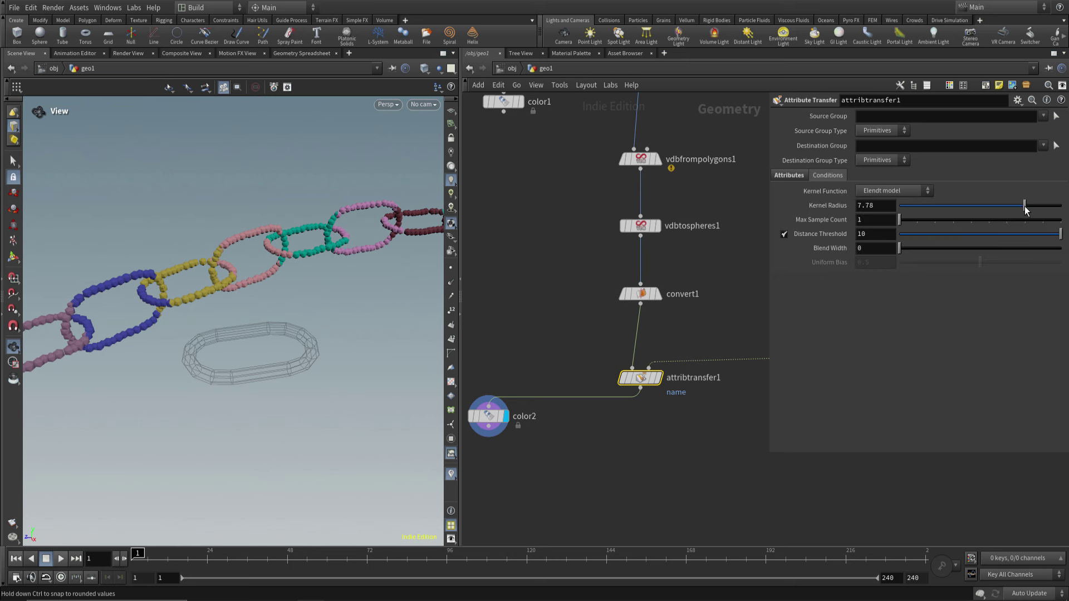
pyautogui.moveTo(965, 209); pyautogui.dragTo(1060, 206)
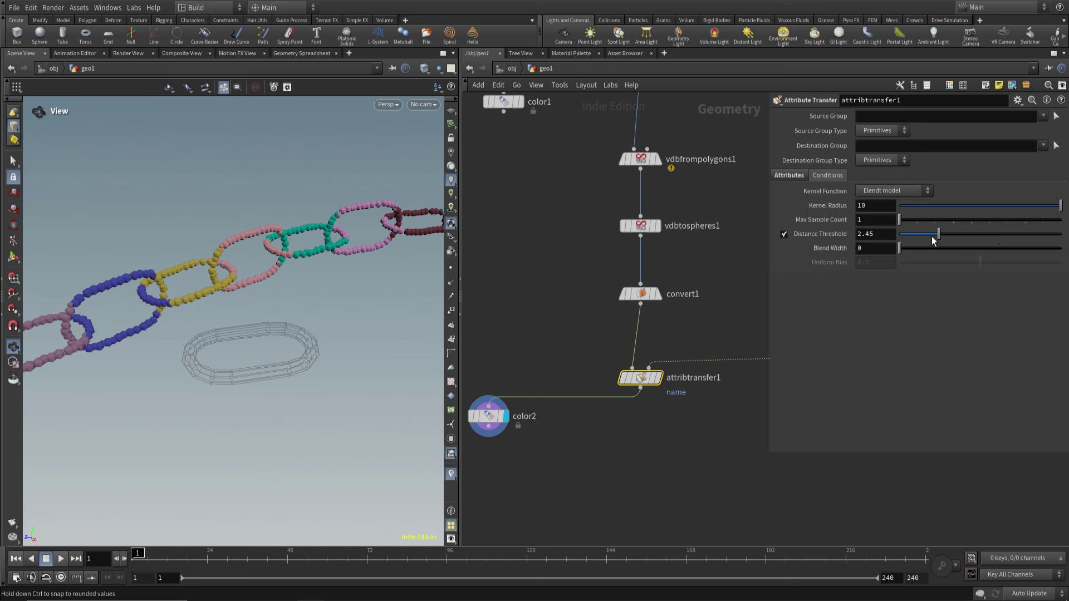
pyautogui.moveTo(913, 238); pyautogui.dragTo(909, 238)
# Fine-tune the Distance Threshold to 0.72 and verify 45 unique names in the node info
pyautogui.moveTo(700, 327); pyautogui.dragTo(679, 365, button='middle')
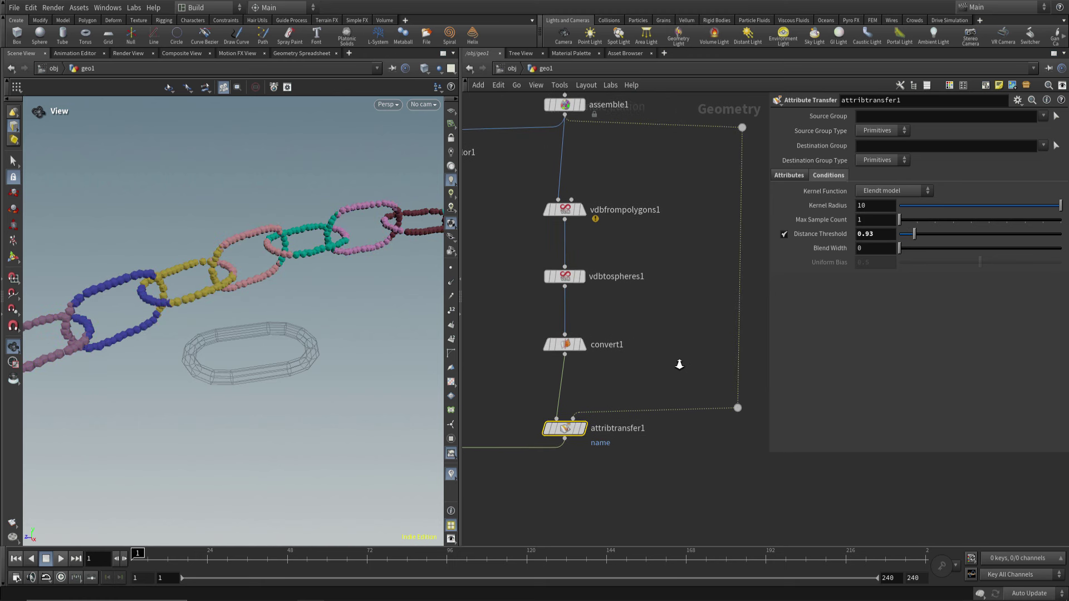
pyautogui.scroll(-2, 665, 375)
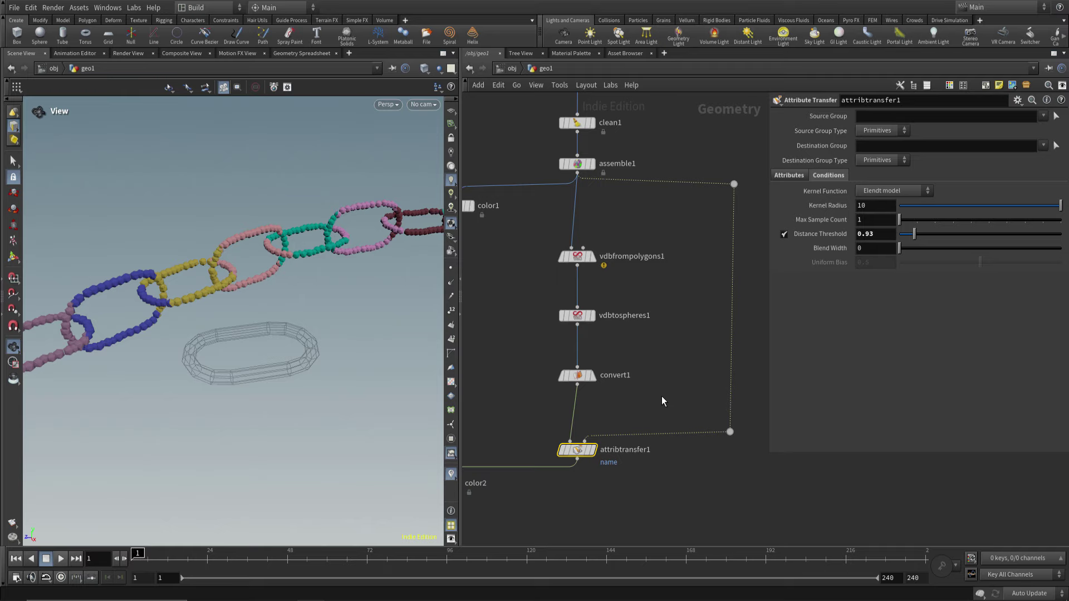
pyautogui.scroll(-2, 659, 401)
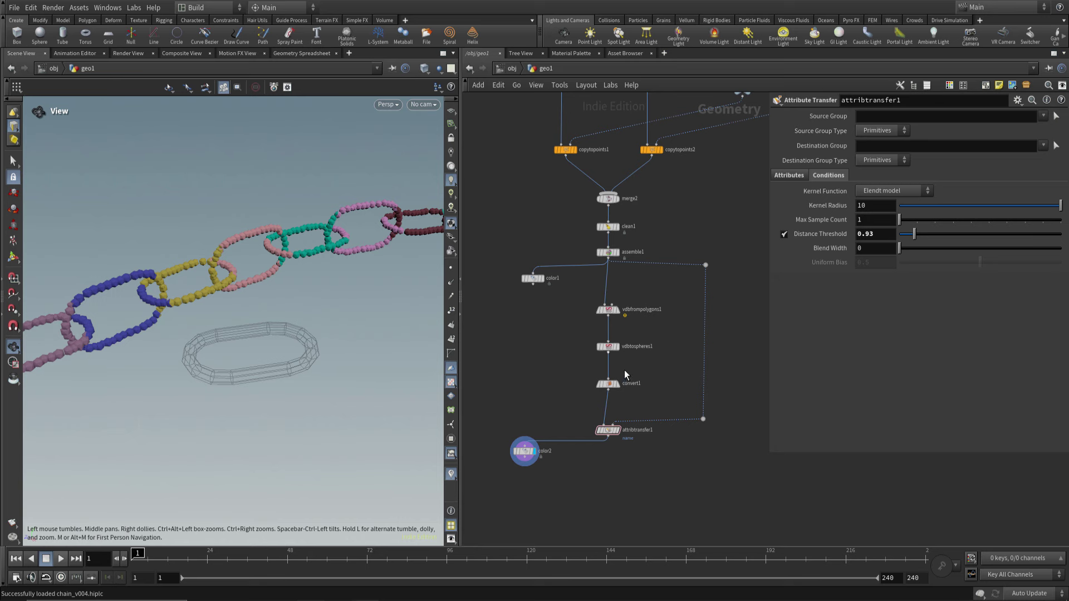
pyautogui.scroll(3, 650, 363)
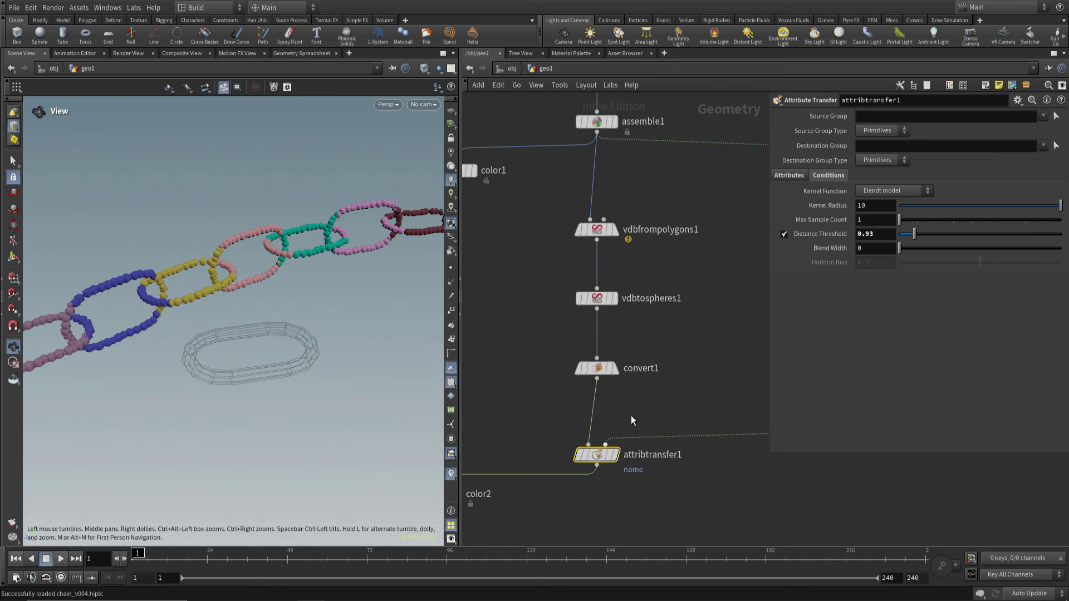
pyautogui.moveTo(916, 237)
pyautogui.mouseDown()
pyautogui.moveTo(930, 235)
pyautogui.moveTo(911, 234)
pyautogui.mouseUp()
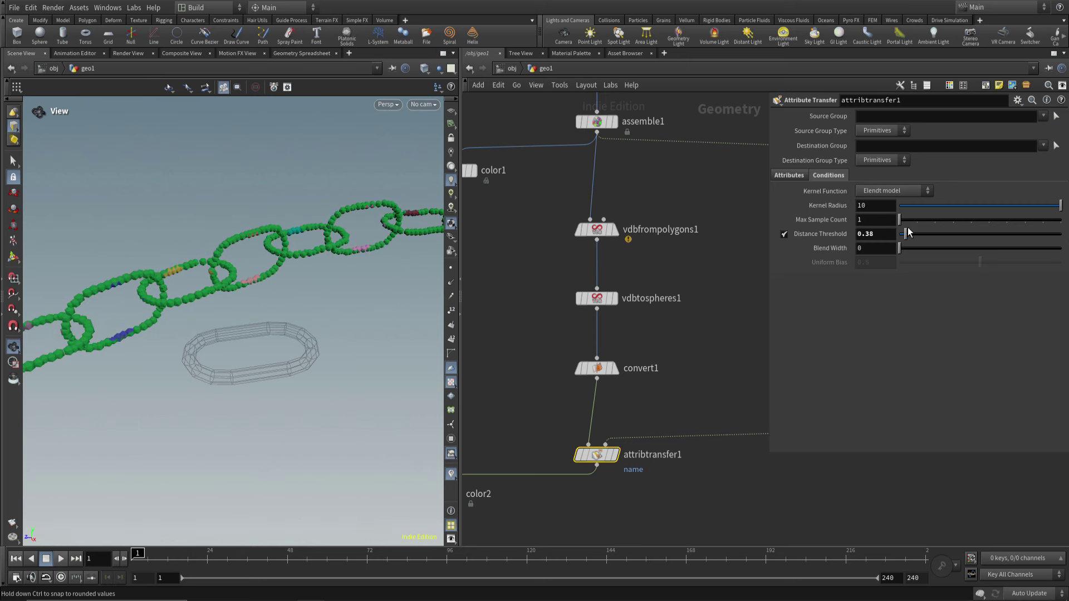
pyautogui.moveTo(738, 220); pyautogui.dragTo(730, 261, button='middle')
pyautogui.moveTo(628, 199); pyautogui.dragTo(632, 153, button='middle')
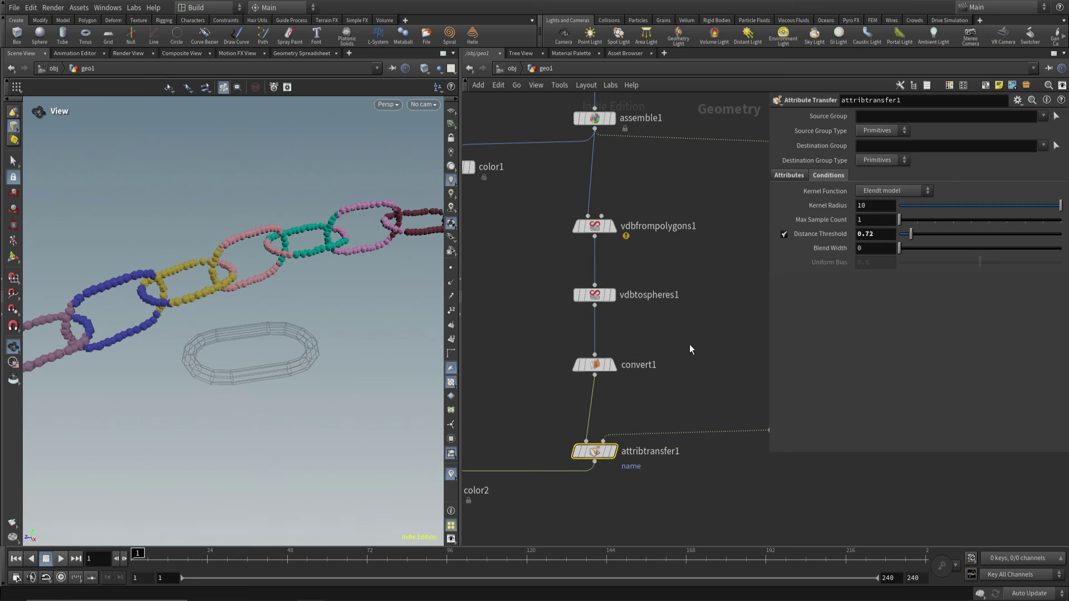
pyautogui.moveTo(664, 371)
pyautogui.mouseDown(button='middle')
pyautogui.moveTo(661, 363)
pyautogui.moveTo(682, 388)
pyautogui.mouseUp(button='middle')
pyautogui.middleClick(591, 446)
# Paste a copy of convert1 as convert2 onto the assemble1 wire feeding attribtransfer1's second input
pyautogui.middleClick(591, 133)
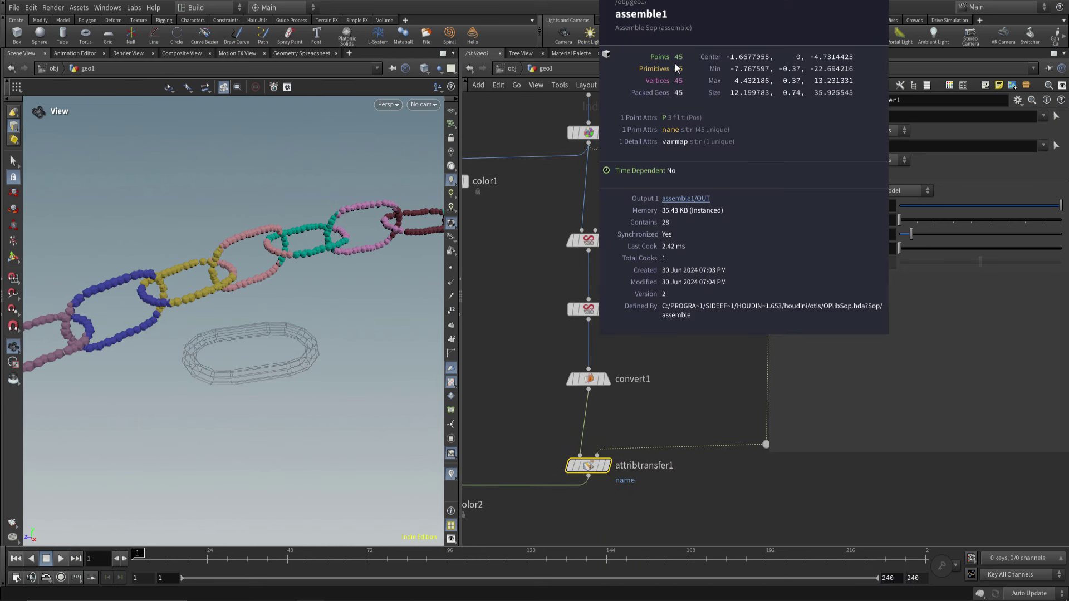
pyautogui.click(571, 350)
pyautogui.hotkey('ctrl', 'c')
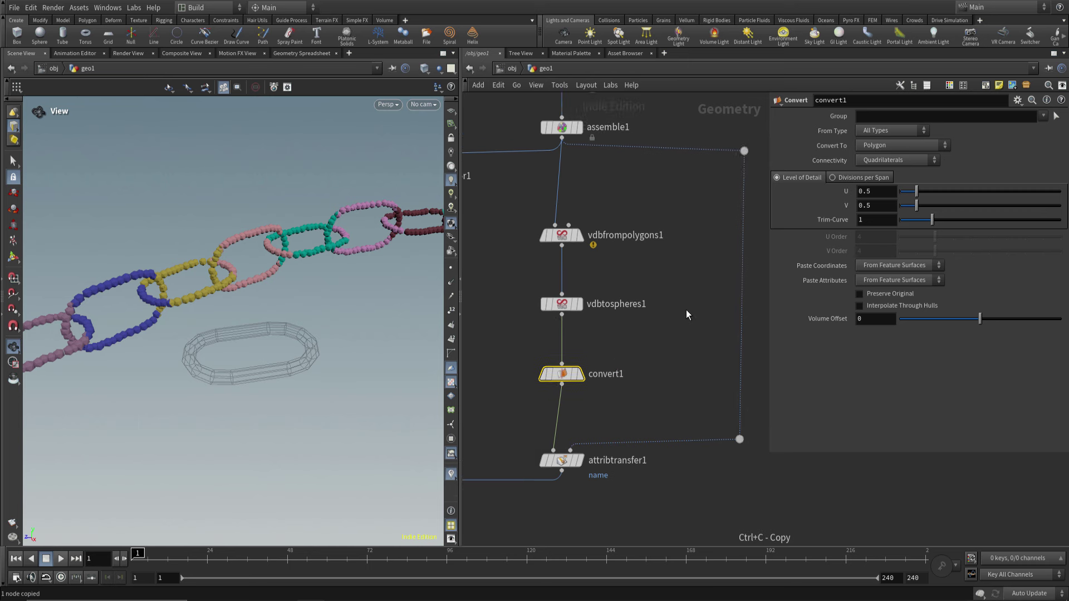
pyautogui.scroll(-1, 688, 313)
pyautogui.hotkey('ctrl', 'v')
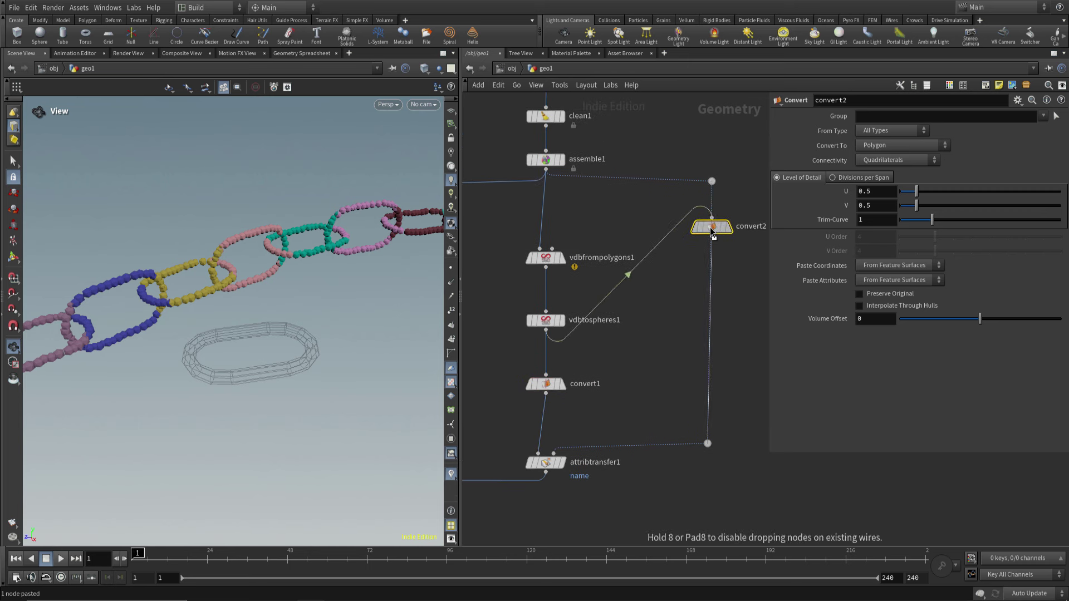
pyautogui.click(712, 230)
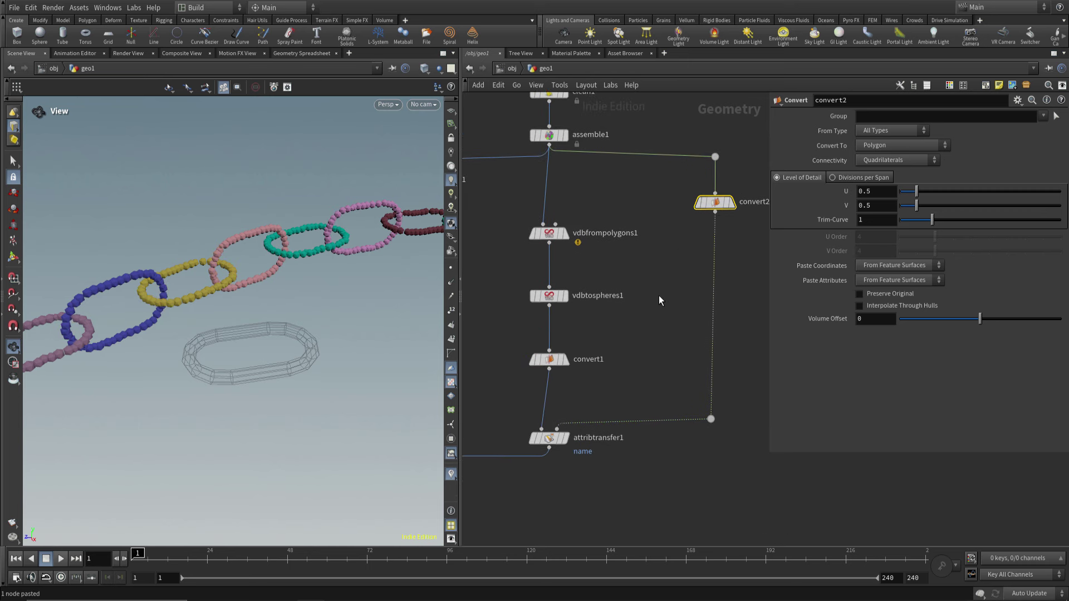
pyautogui.press('p')
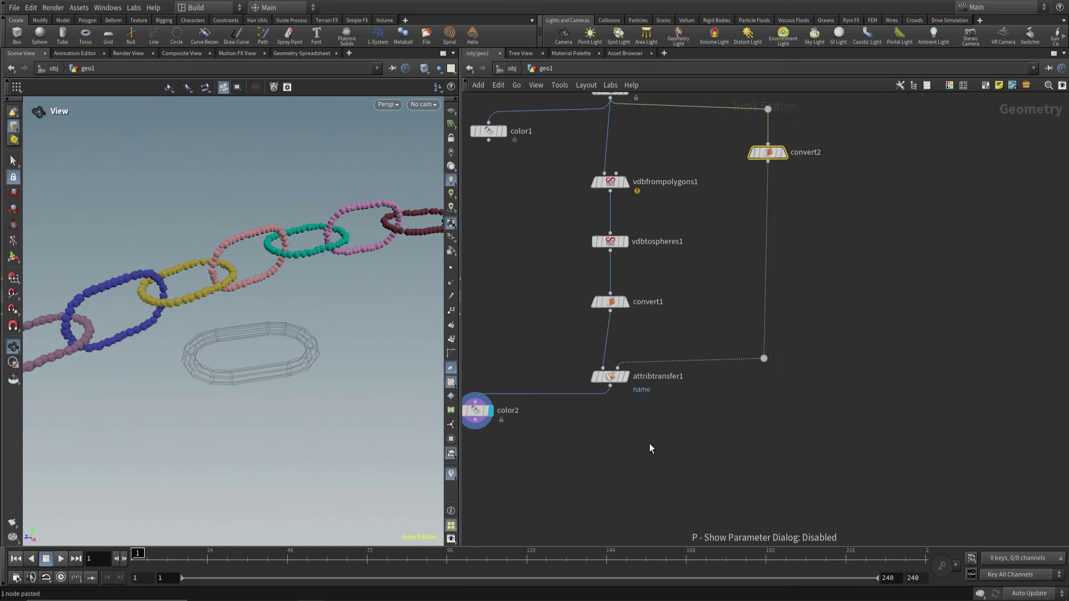
pyautogui.moveTo(259, 326)
pyautogui.mouseDown()
pyautogui.moveTo(342, 323)
pyautogui.moveTo(303, 310)
pyautogui.moveTo(394, 300)
pyautogui.moveTo(255, 332)
pyautogui.moveTo(357, 320)
pyautogui.moveTo(257, 308)
pyautogui.mouseUp()
pyautogui.moveTo(240, 311); pyautogui.dragTo(257, 350)
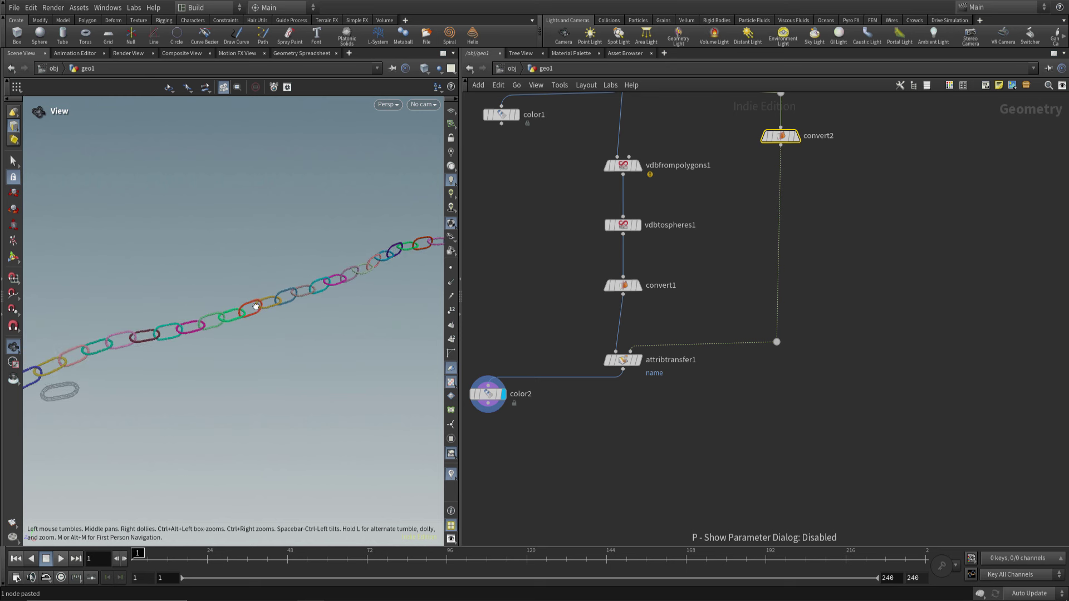
pyautogui.moveTo(625, 418); pyautogui.dragTo(647, 399, button='middle')
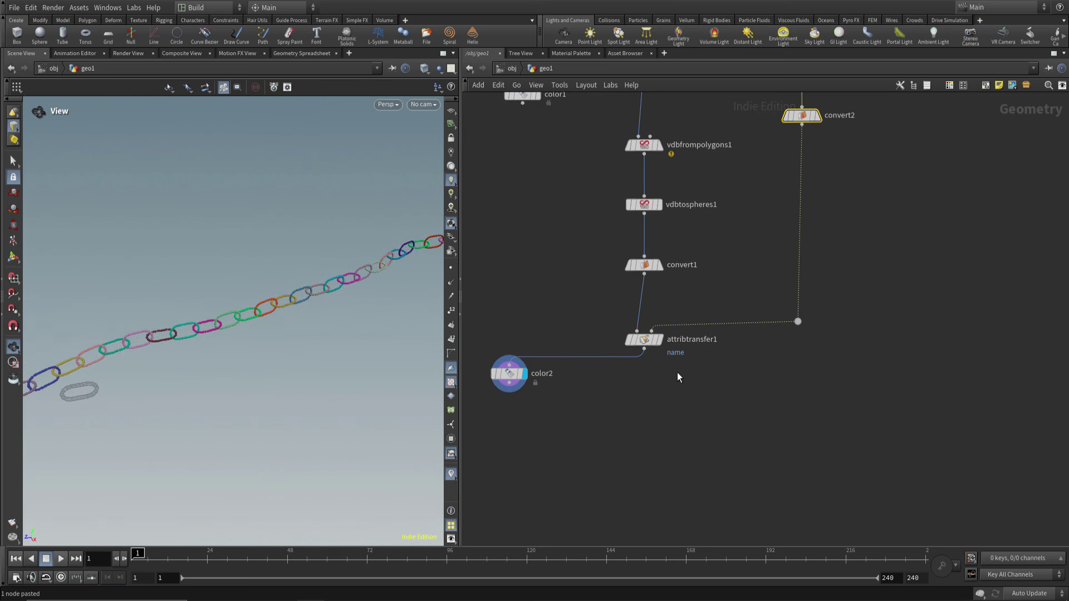
# Add an RBD Bullet Solver fed by attribtransfer1 and display its result
pyautogui.click(661, 339)
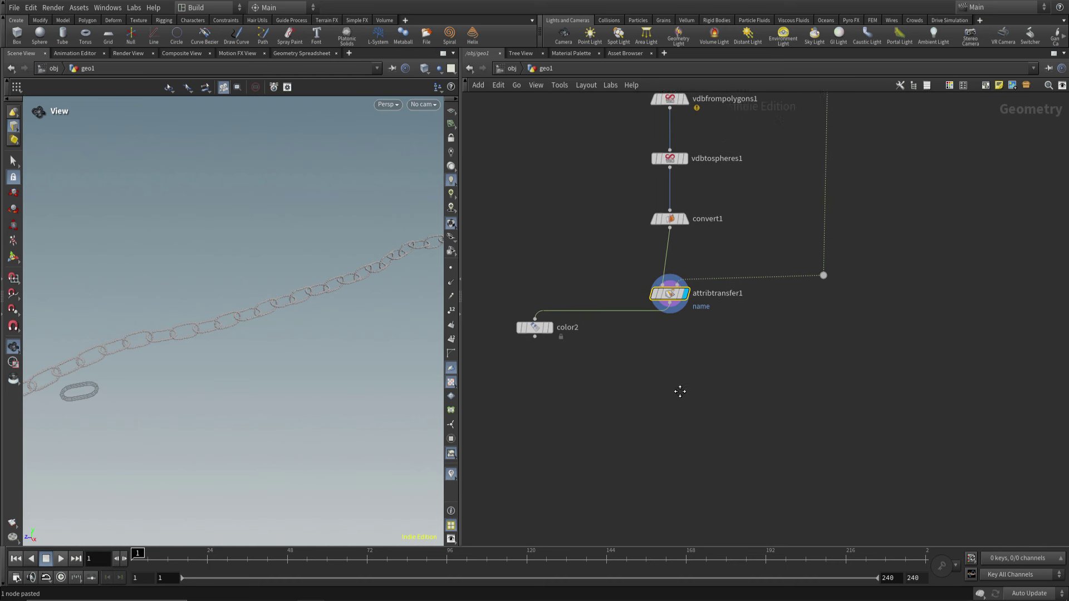
pyautogui.moveTo(657, 406); pyautogui.dragTo(681, 388, button='middle')
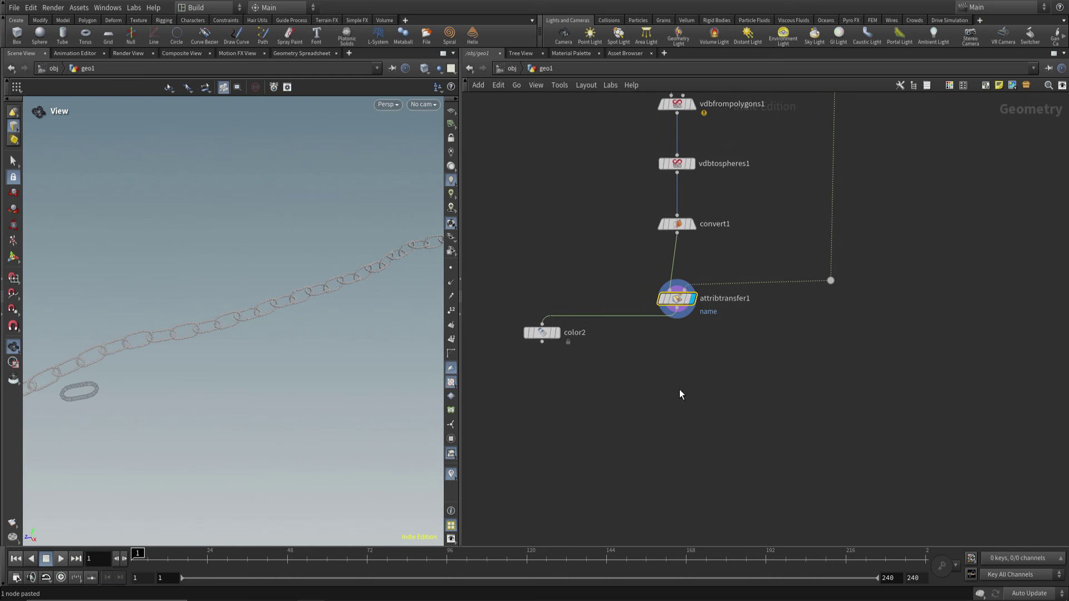
pyautogui.press('Tab')
pyautogui.write('bulle')
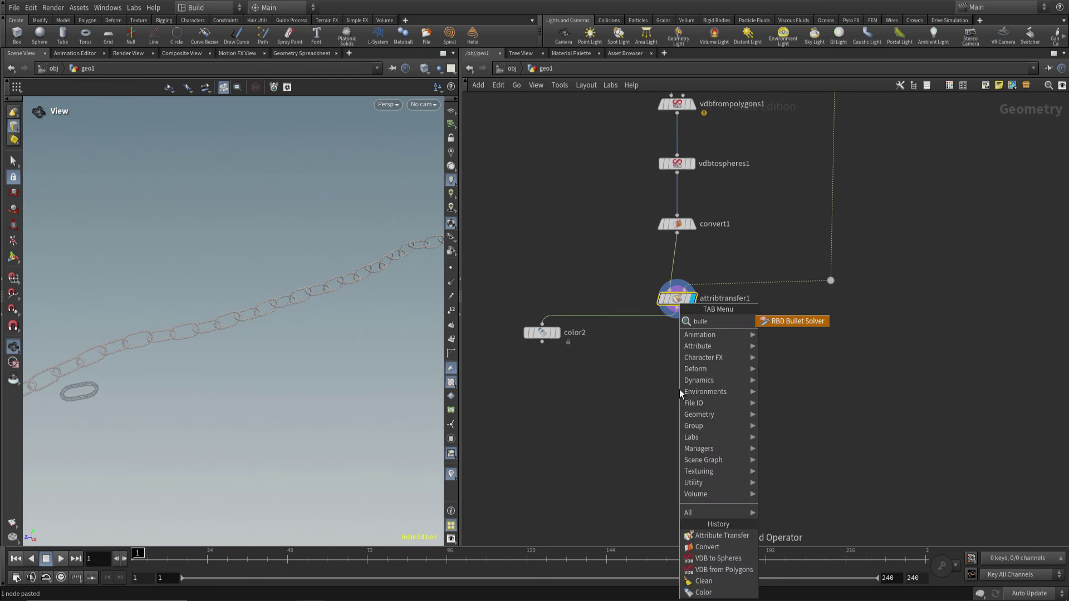
pyautogui.press('Return')
pyautogui.click(679, 389)
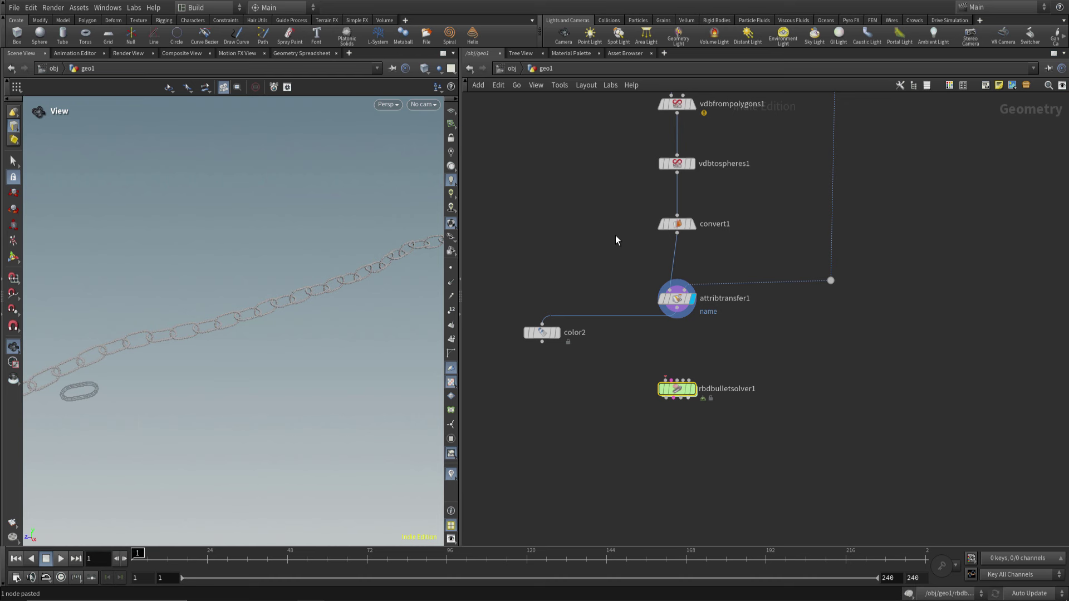
pyautogui.moveTo(671, 332); pyautogui.dragTo(666, 333, button='middle')
pyautogui.scroll(2, 668, 339)
pyautogui.moveTo(668, 287); pyautogui.dragTo(651, 400)
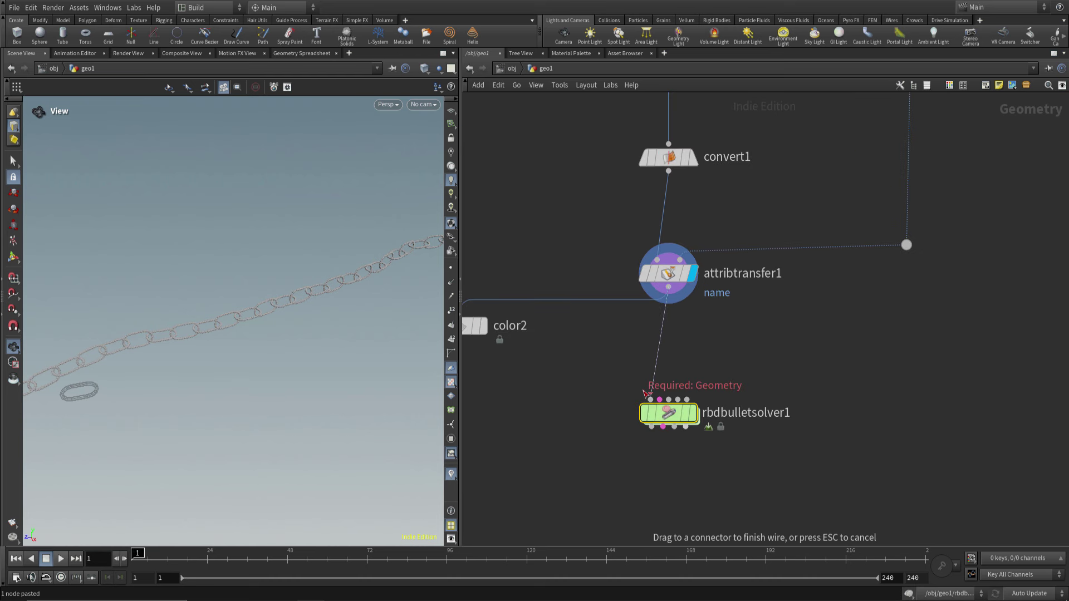
pyautogui.click(694, 413)
pyautogui.moveTo(728, 363); pyautogui.dragTo(734, 340, button='middle')
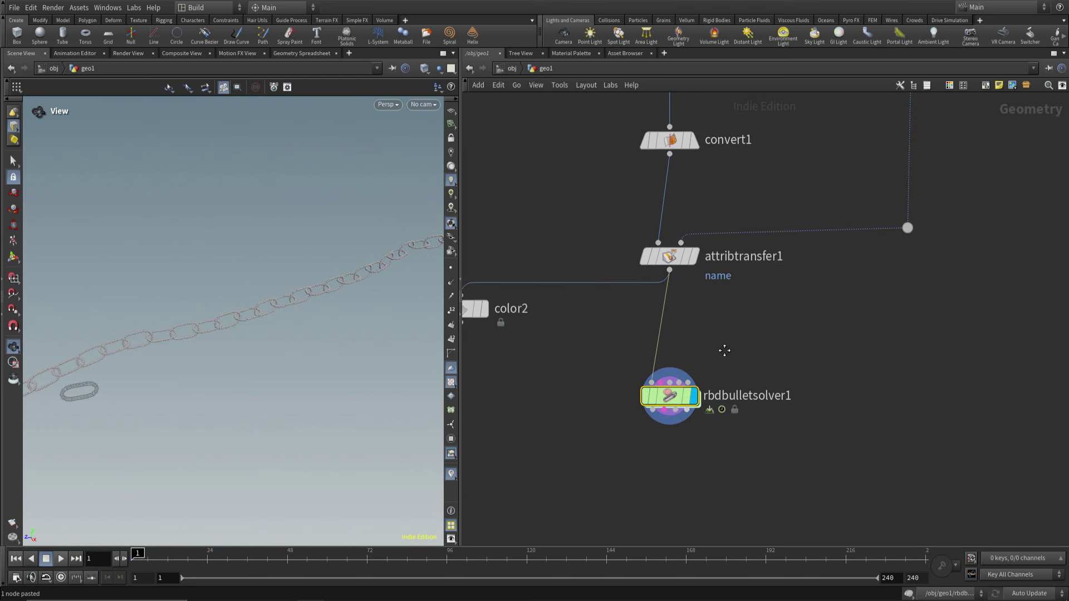
pyautogui.moveTo(666, 429); pyautogui.dragTo(669, 416, button='middle')
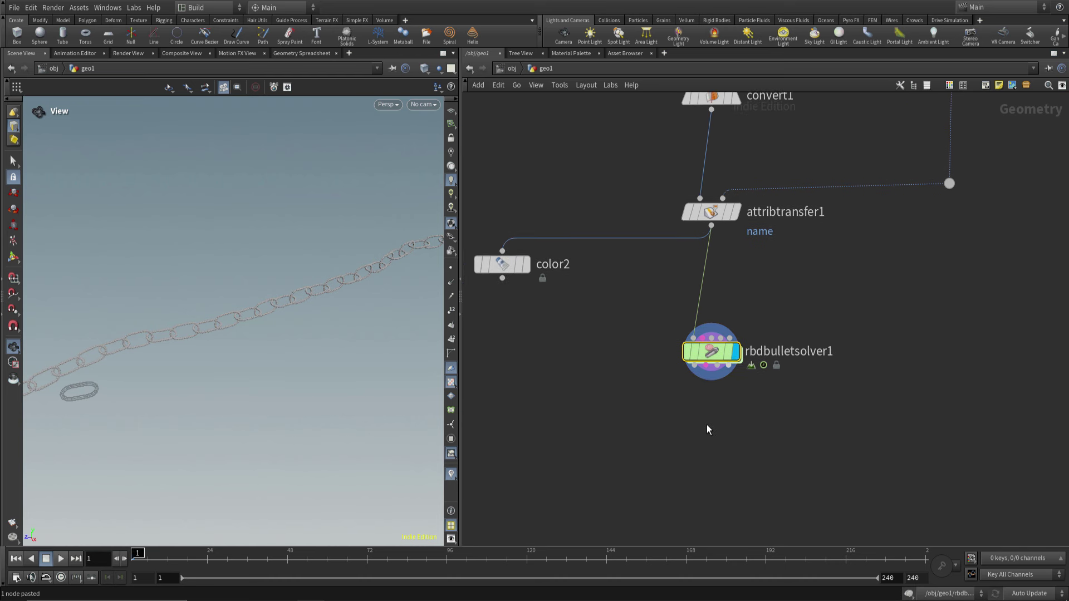
# Enable a ground plane collision in the solver's collision settings
pyautogui.press('p')
pyautogui.click(848, 145)
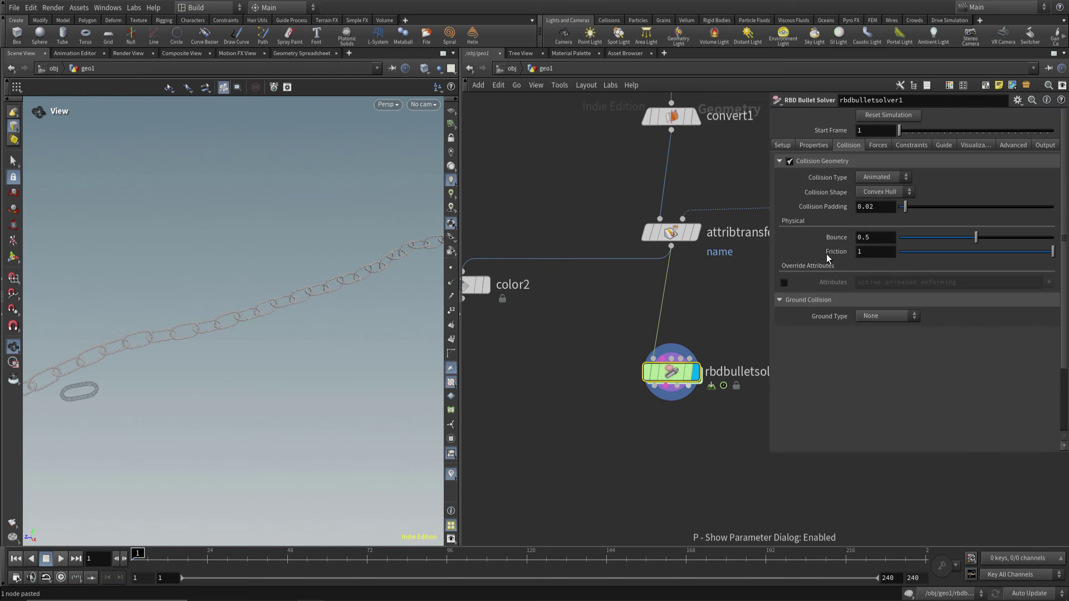
pyautogui.click(888, 317)
pyautogui.moveTo(712, 312); pyautogui.dragTo(693, 333, button='middle')
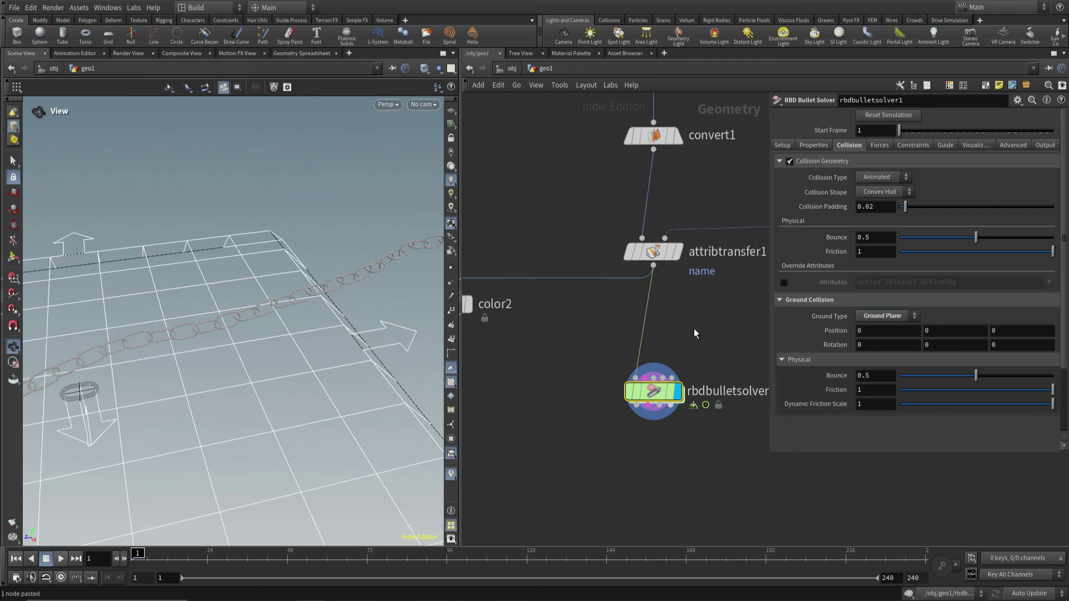
pyautogui.scroll(-5, 694, 333)
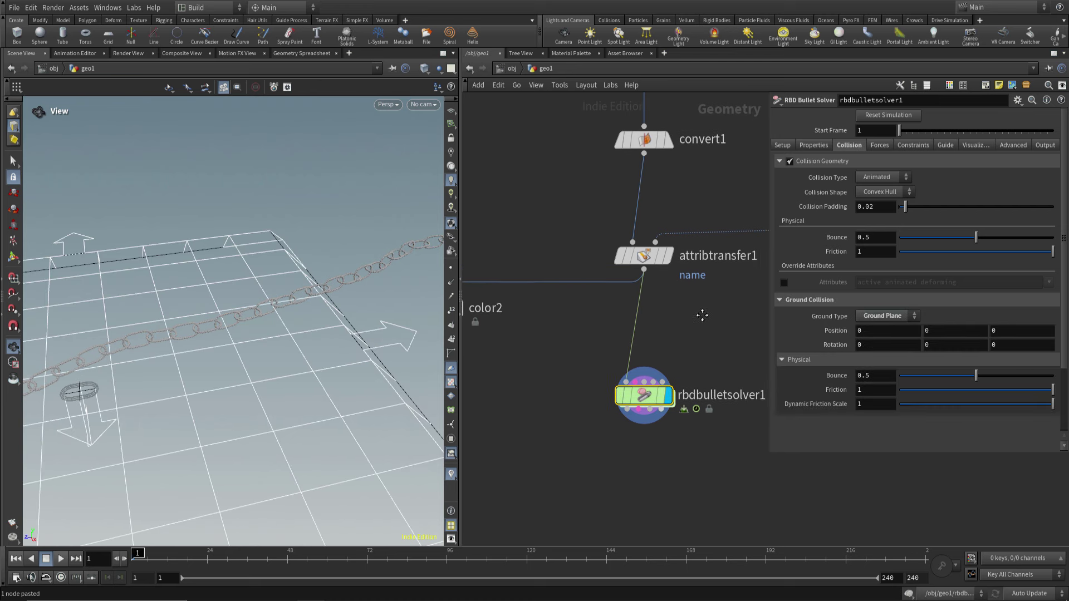
pyautogui.moveTo(624, 368); pyautogui.dragTo(560, 377, button='middle')
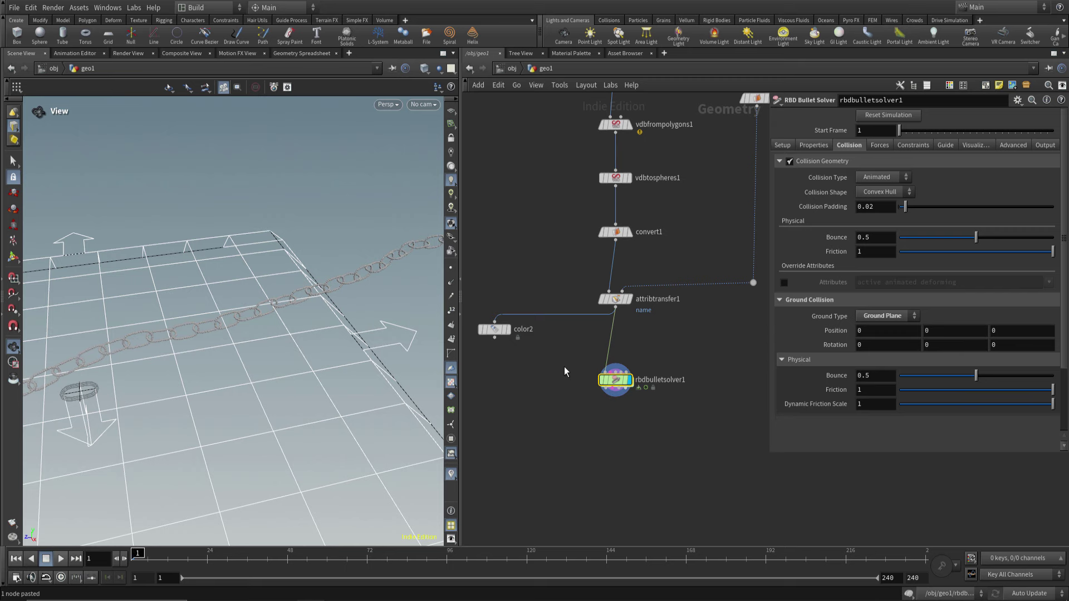
pyautogui.press('p')
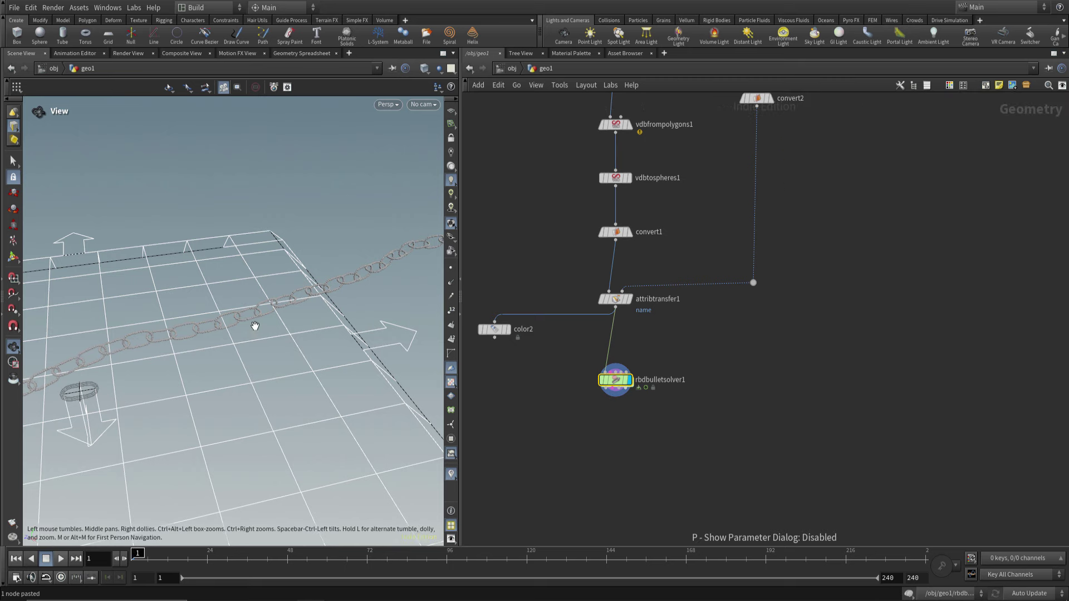
pyautogui.moveTo(256, 322)
pyautogui.mouseDown()
pyautogui.moveTo(260, 298)
pyautogui.moveTo(267, 322)
pyautogui.mouseUp()
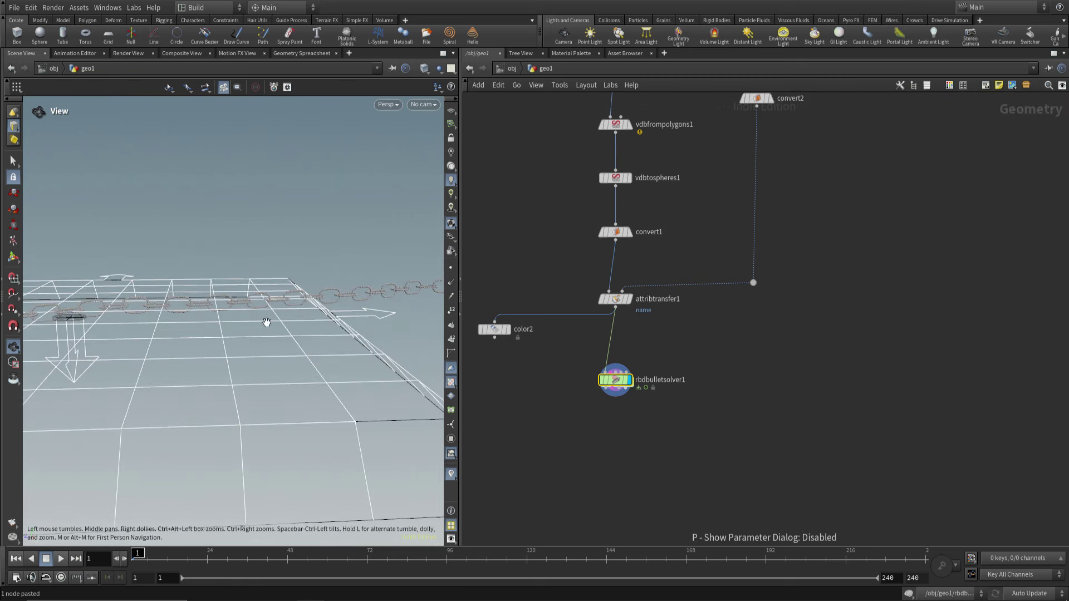
# Insert a Transform node between attribtransfer1 and rbdbulletsolver1
pyautogui.press('Tab')
pyautogui.write('tran')
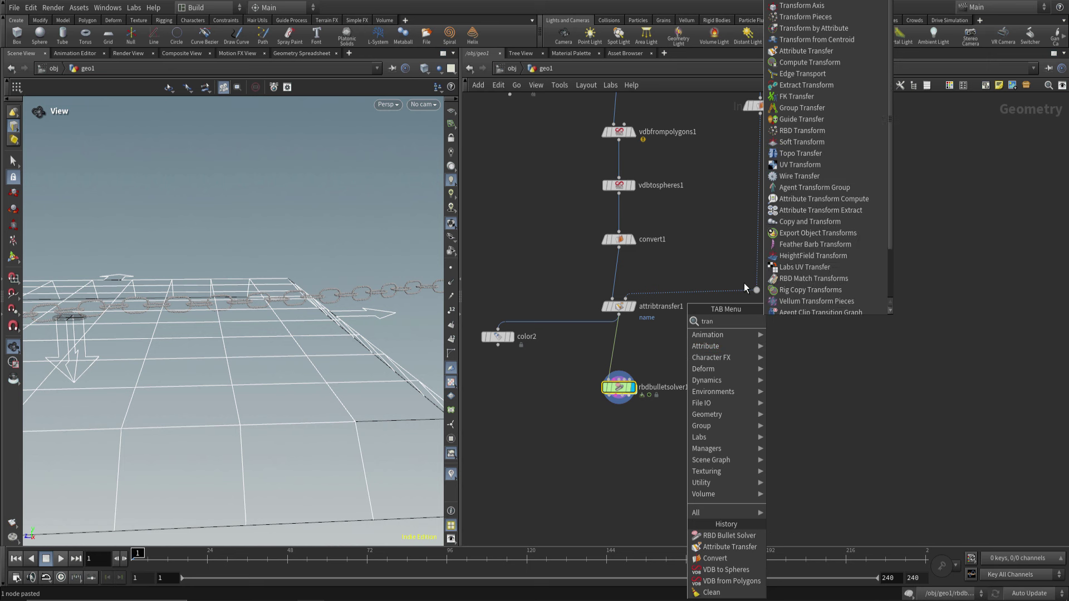
pyautogui.click(792, 4)
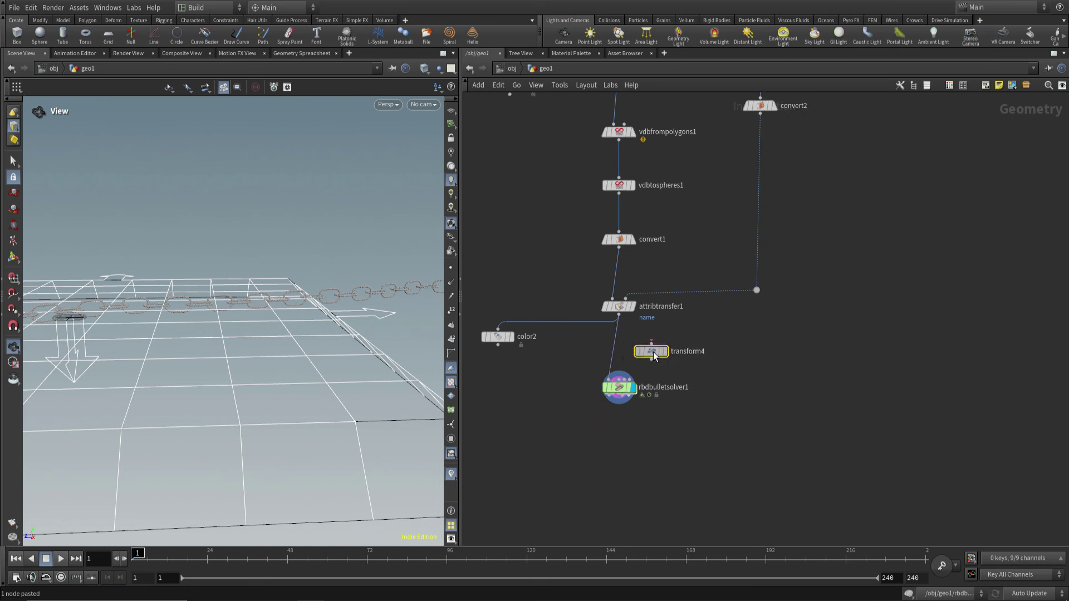
pyautogui.click(618, 355)
pyautogui.moveTo(616, 353); pyautogui.dragTo(622, 355)
# Set the transform's Translate Y to 5 so the chain starts above the ground
pyautogui.press('p')
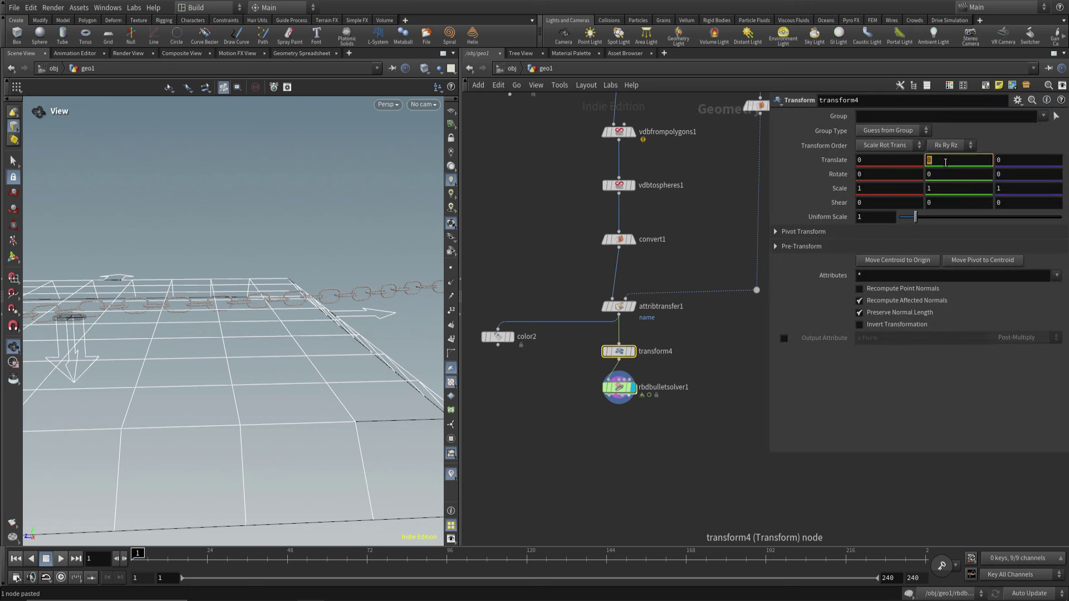
pyautogui.write('2')
pyautogui.press('Return')
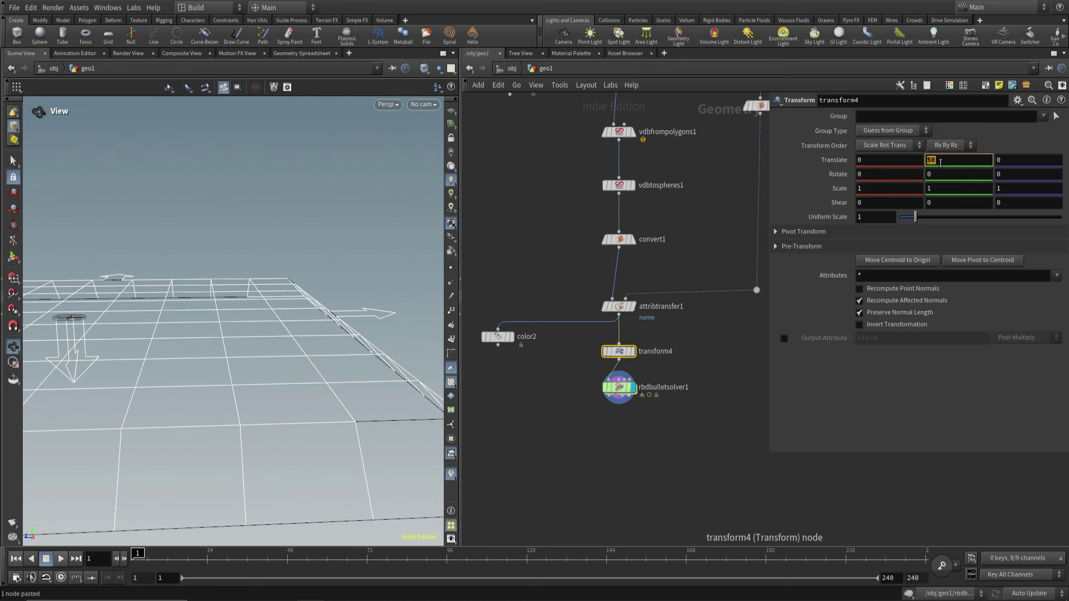
pyautogui.write('5')
pyautogui.press('Return')
pyautogui.moveTo(373, 275); pyautogui.dragTo(231, 304)
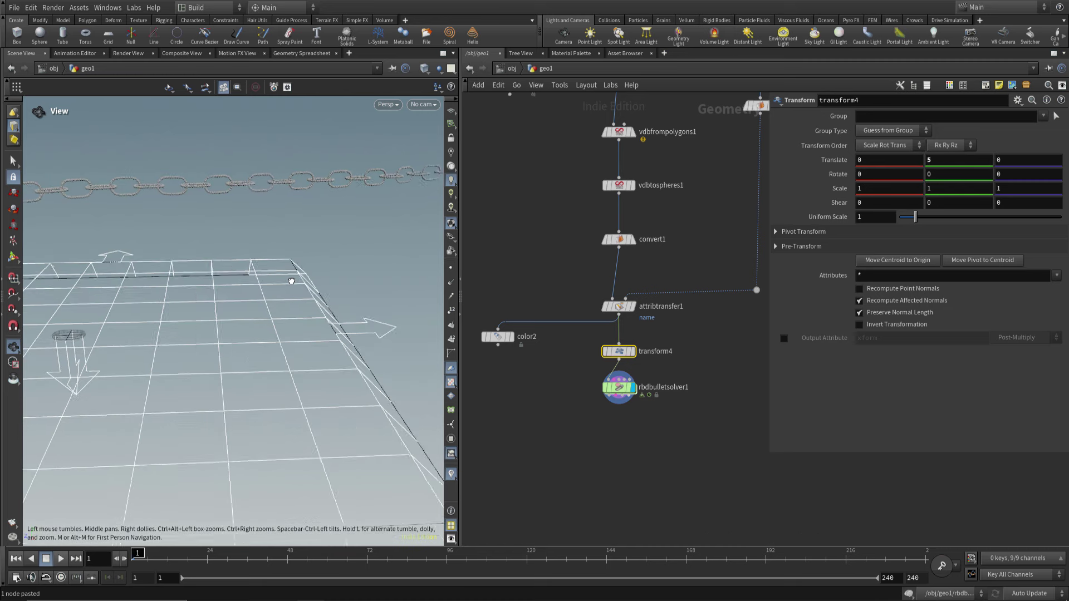
pyautogui.moveTo(231, 303); pyautogui.dragTo(264, 301, button='right')
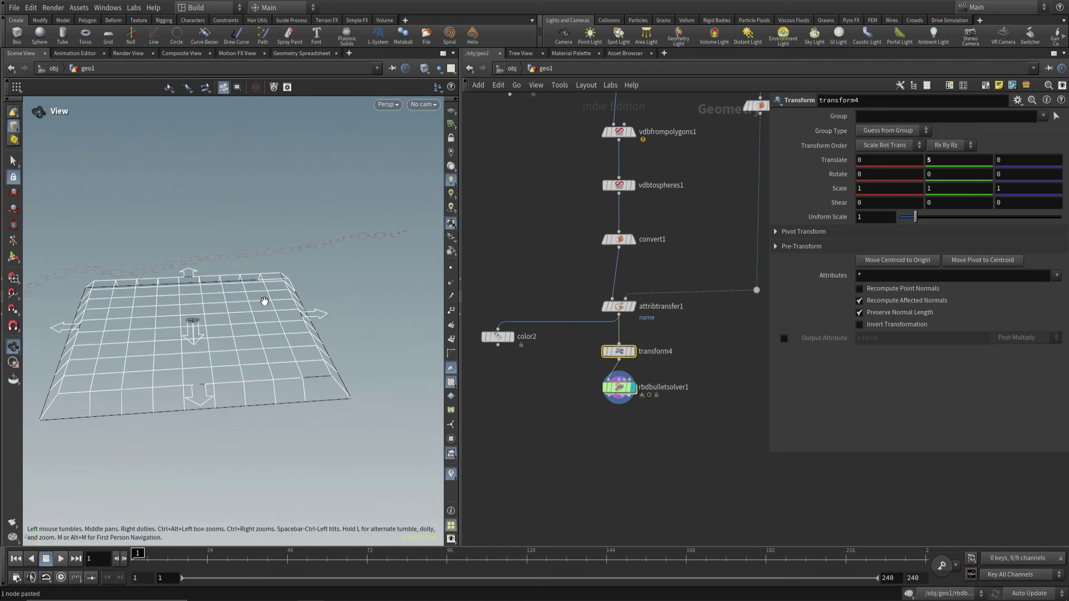
pyautogui.moveTo(258, 301)
pyautogui.mouseDown()
pyautogui.moveTo(231, 303)
pyautogui.moveTo(281, 295)
pyautogui.moveTo(264, 306)
pyautogui.mouseUp()
pyautogui.press('p')
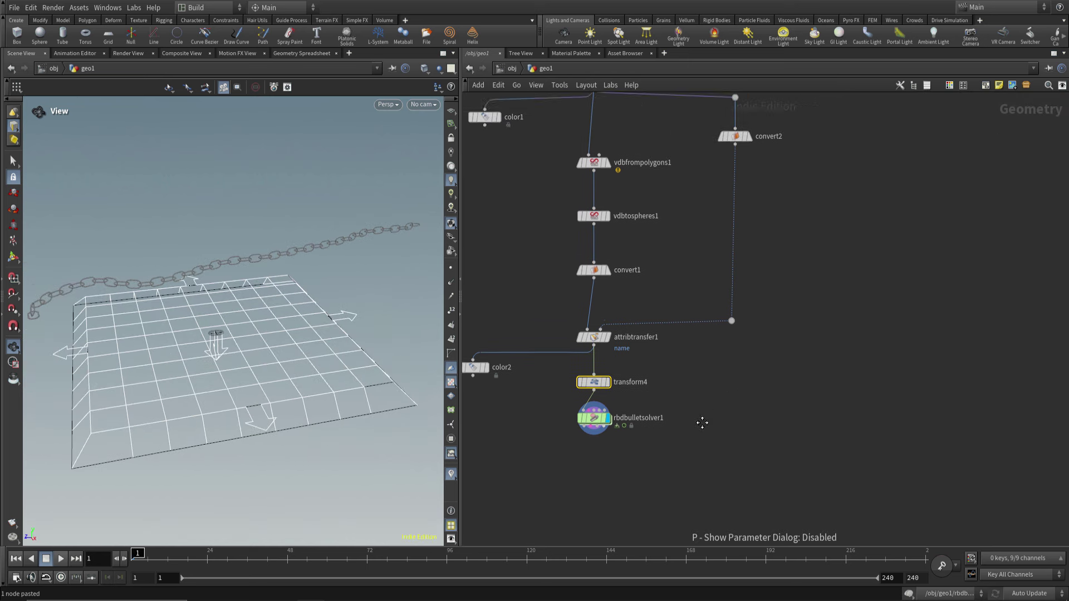
pyautogui.scroll(-3, 782, 341)
pyautogui.scroll(-2, 739, 346)
# Add a Grid node beside the solver chain and display it in the viewport
pyautogui.scroll(-1, 746, 388)
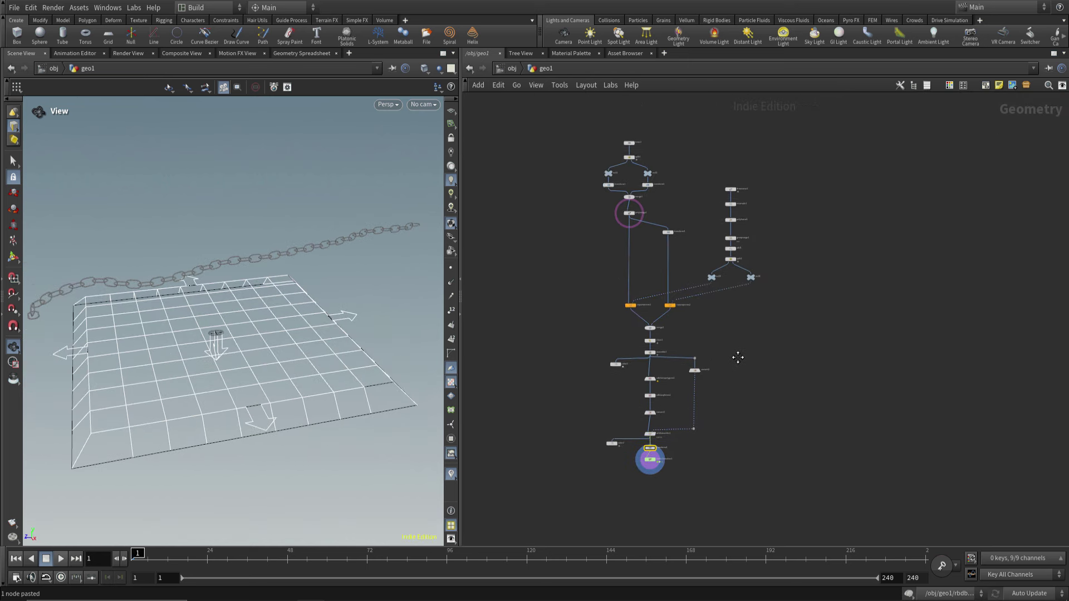
pyautogui.scroll(3, 737, 355)
pyautogui.scroll(2, 736, 376)
pyautogui.scroll(2, 729, 370)
pyautogui.press('Tab')
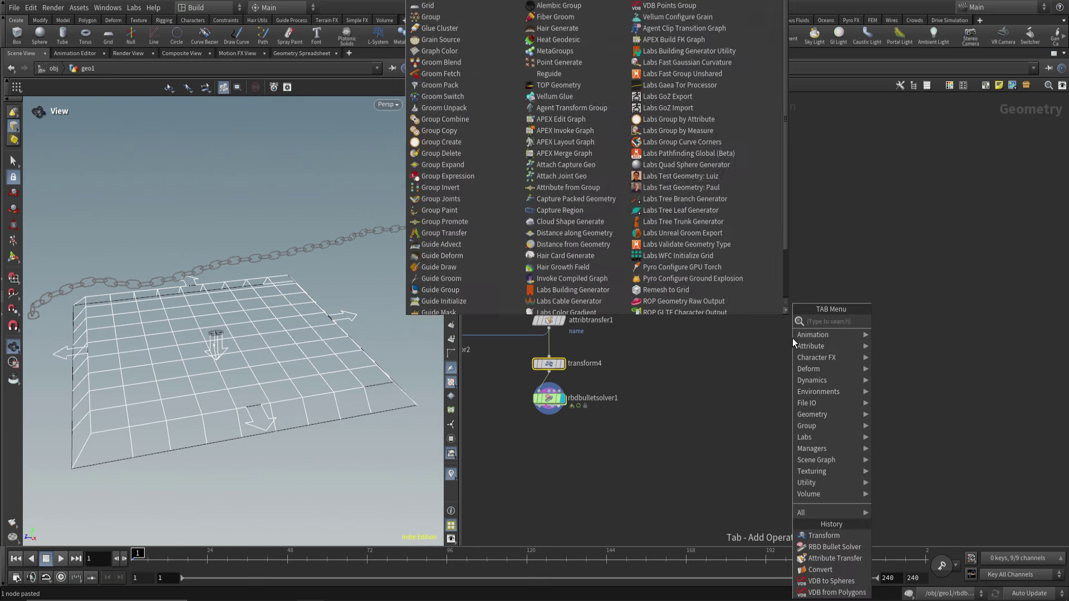
pyautogui.write('grid')
pyautogui.press('Return')
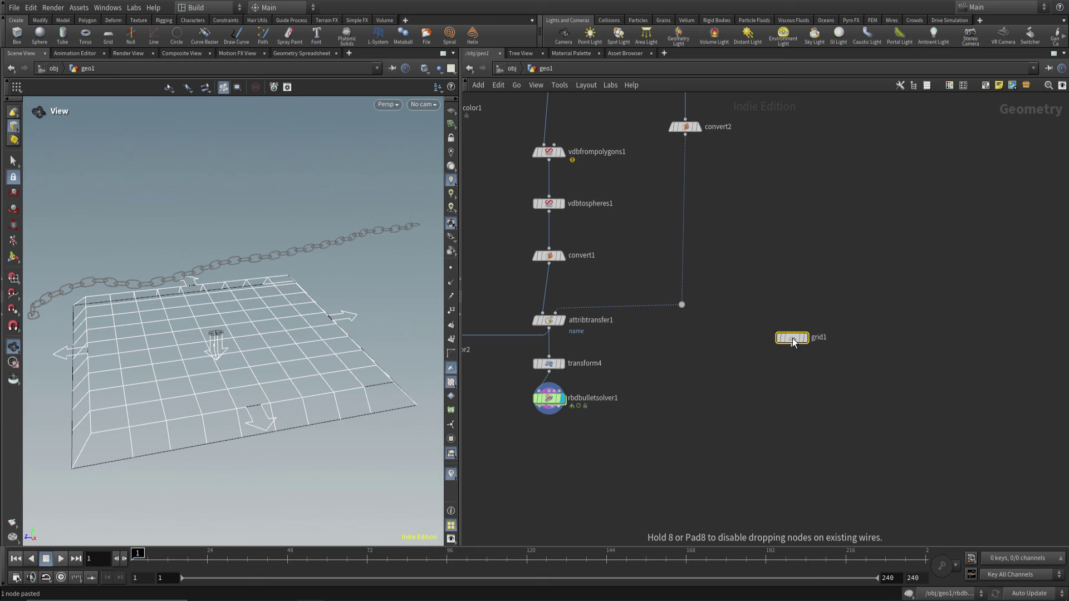
pyautogui.click(793, 338)
pyautogui.press('r')
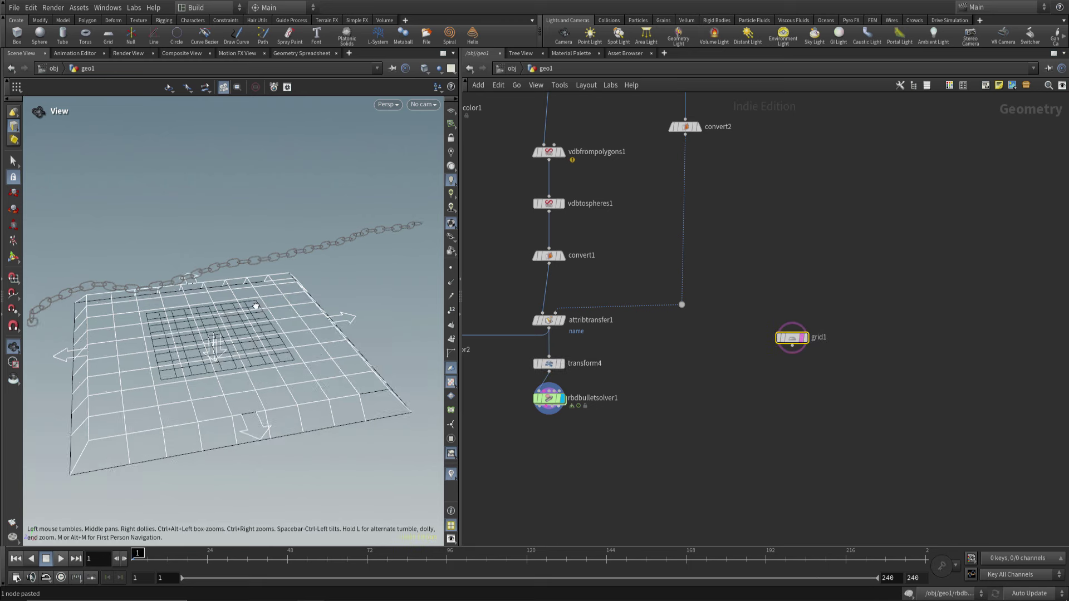
pyautogui.moveTo(234, 334); pyautogui.dragTo(262, 322)
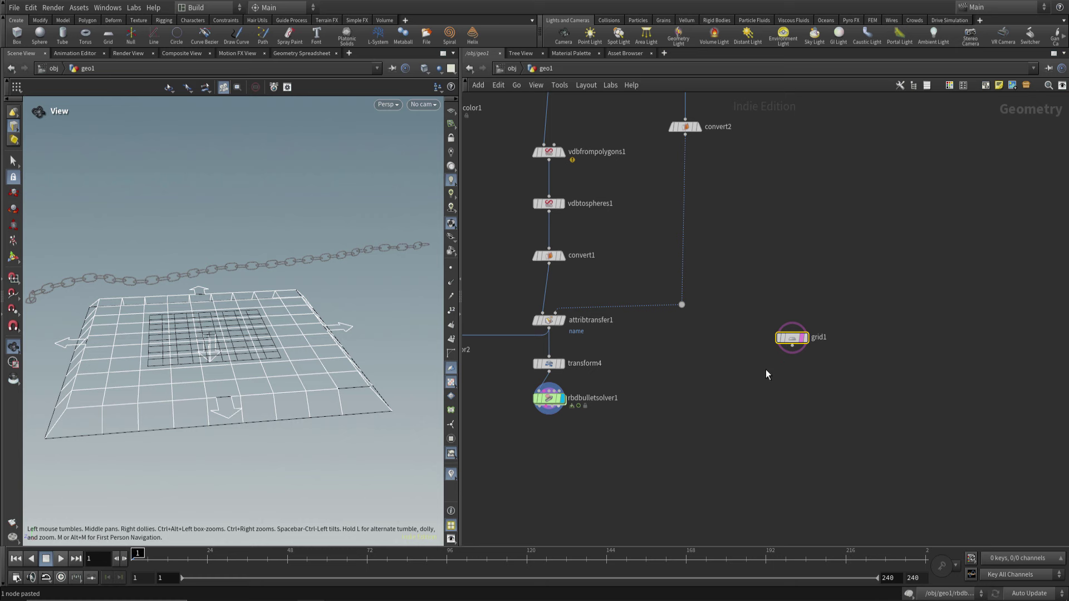
# Raise the grid's Center Y toward the chain and enlarge its size to 20.4
pyautogui.press('p')
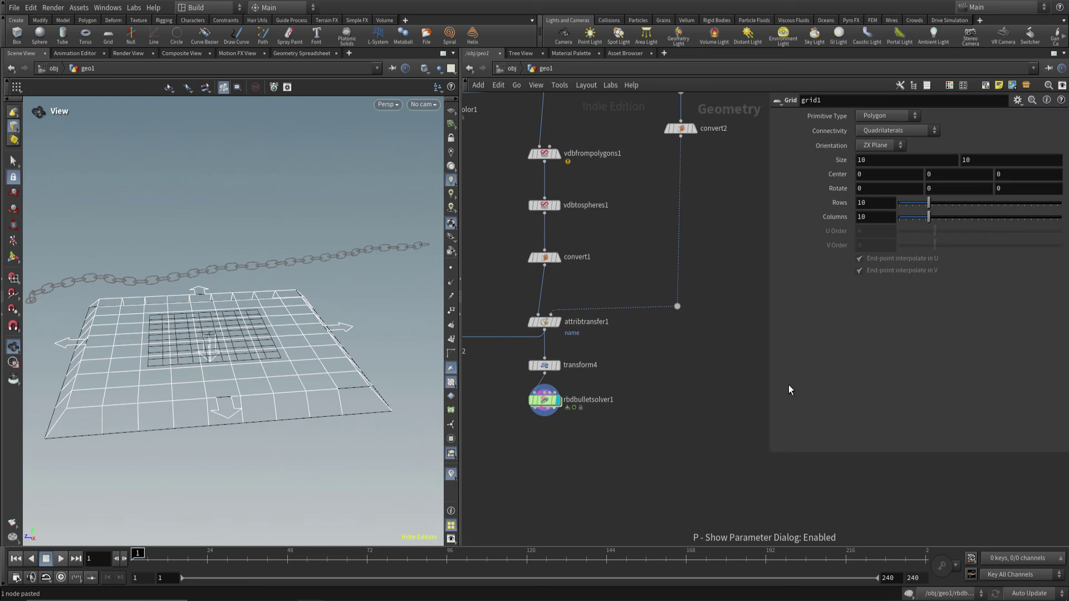
pyautogui.press('Return')
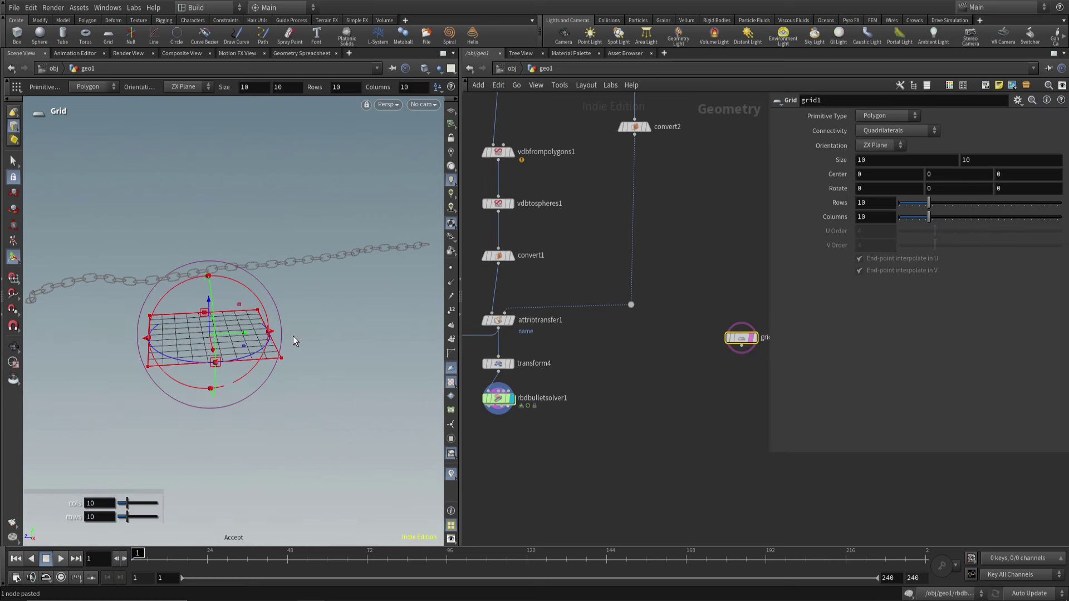
pyautogui.moveTo(239, 313)
pyautogui.mouseDown()
pyautogui.moveTo(202, 295)
pyautogui.moveTo(201, 253)
pyautogui.mouseUp()
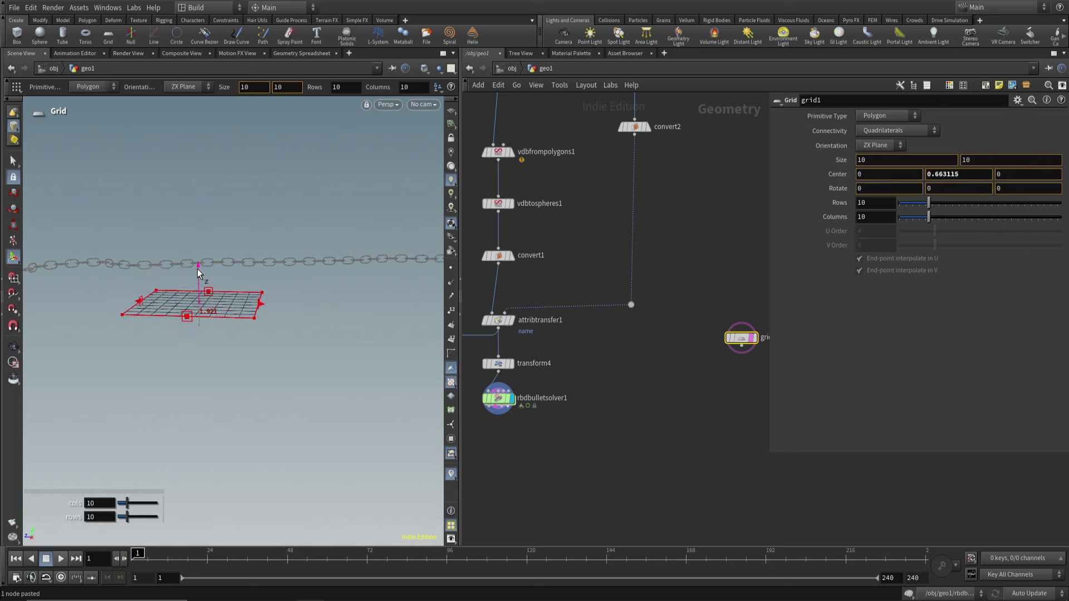
pyautogui.press('Escape')
pyautogui.moveTo(220, 306); pyautogui.dragTo(236, 329)
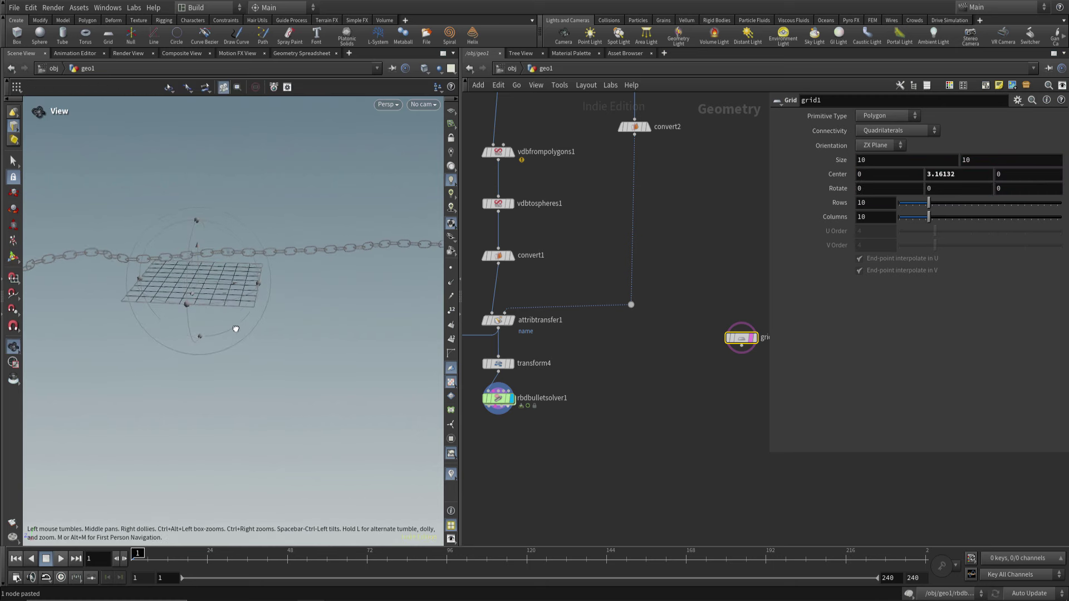
pyautogui.press('Return')
pyautogui.moveTo(836, 167); pyautogui.dragTo(946, 167, button='middle')
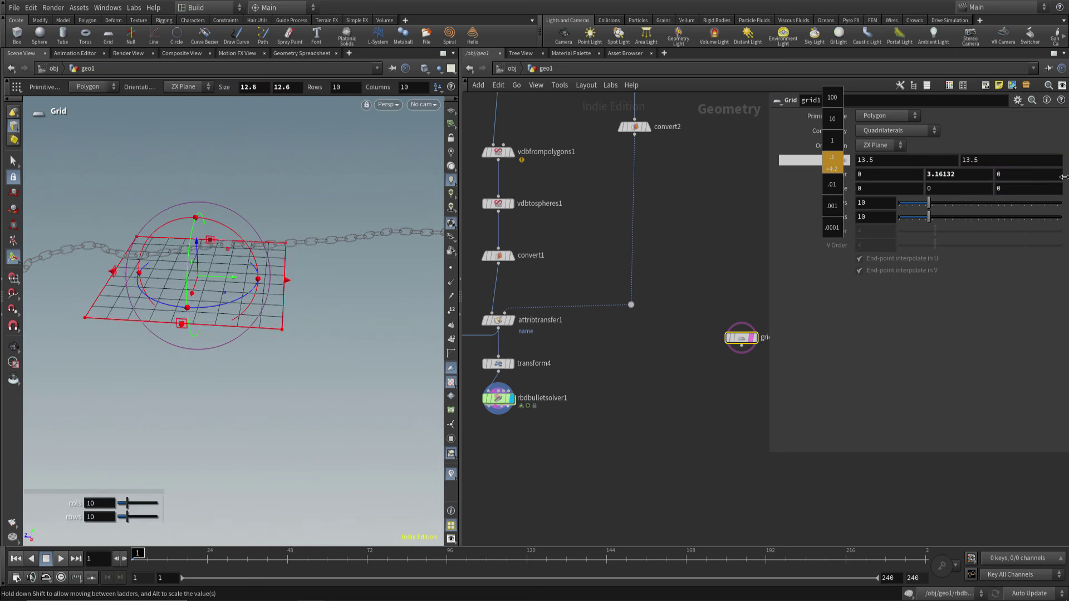
pyautogui.moveTo(835, 163)
pyautogui.mouseDown(button='middle')
pyautogui.moveTo(970, 172)
pyautogui.moveTo(835, 192)
pyautogui.moveTo(869, 168)
pyautogui.mouseUp(button='middle')
pyautogui.press('Escape')
pyautogui.moveTo(251, 258)
pyautogui.mouseDown()
pyautogui.moveTo(299, 272)
pyautogui.moveTo(326, 243)
pyautogui.moveTo(313, 289)
pyautogui.moveTo(325, 297)
pyautogui.mouseUp()
pyautogui.press('Return')
pyautogui.press('Escape')
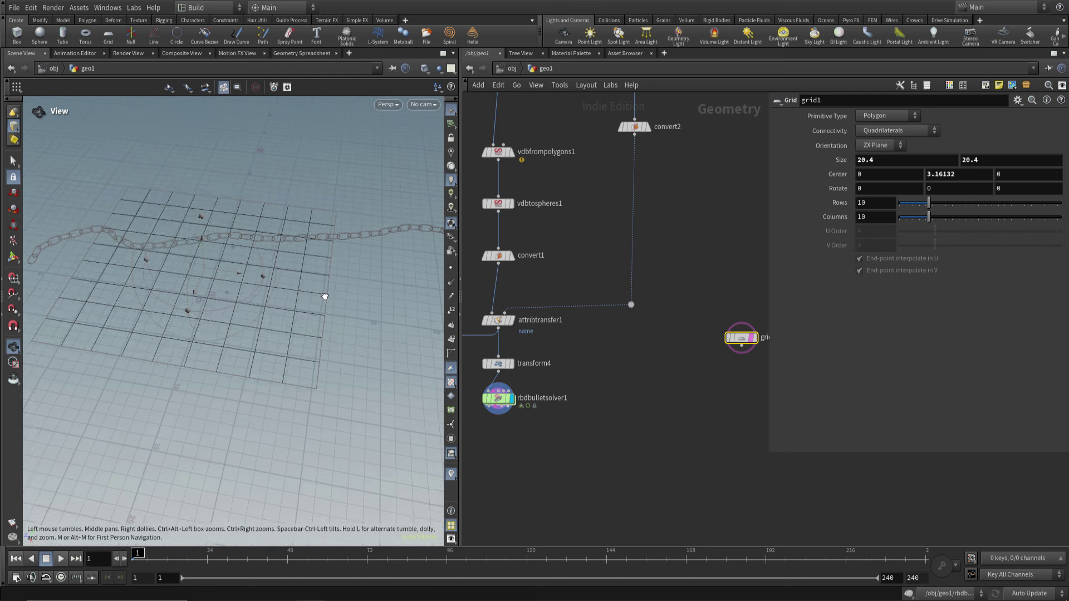
pyautogui.press('Return')
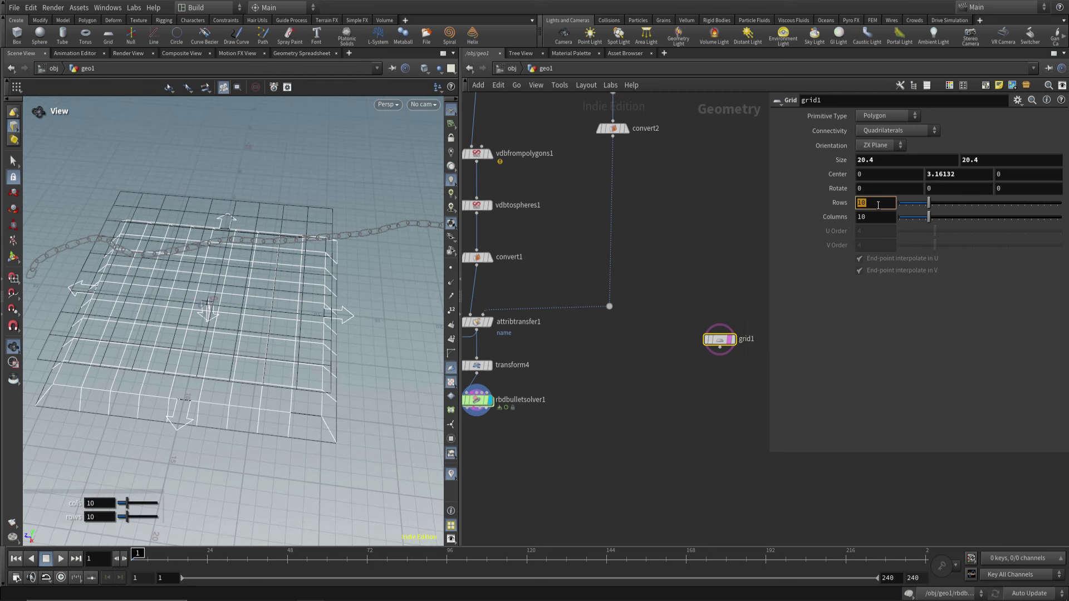
# Give the grid 18 rows and 18 columns
pyautogui.press('Tab')
pyautogui.write('18')
pyautogui.press('Return')
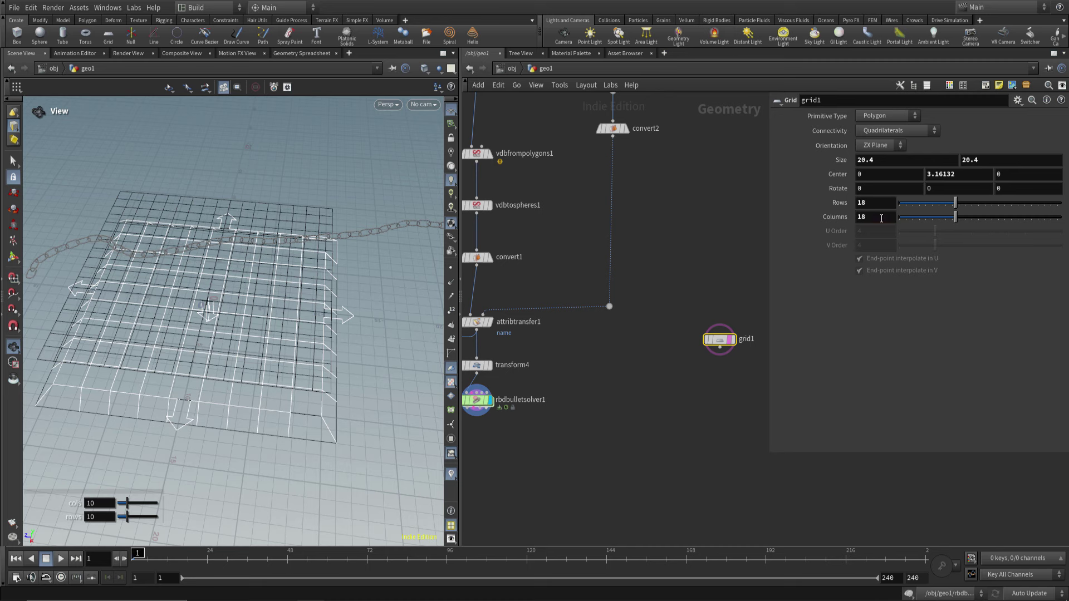
pyautogui.moveTo(734, 402); pyautogui.dragTo(710, 369, button='middle')
# Add a Bend deformer node wired below grid1
pyautogui.press('Tab')
pyautogui.write('bend')
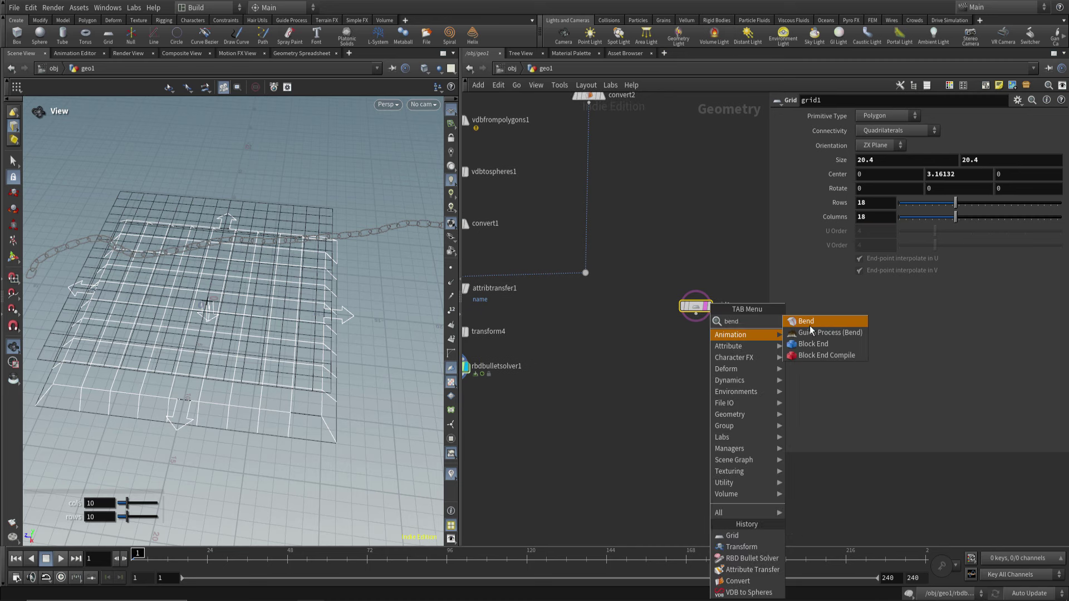
pyautogui.click(813, 323)
pyautogui.click(694, 350)
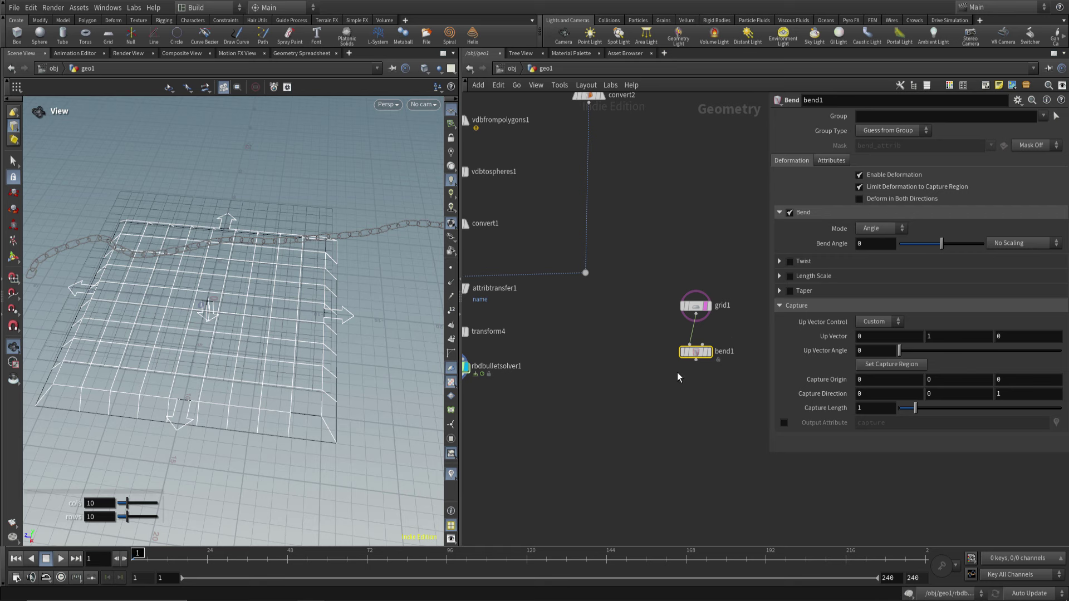
# Display the bend result, try a 3.7 bend angle, and view its capture band top-down
pyautogui.click(708, 352)
pyautogui.moveTo(325, 298)
pyautogui.mouseDown()
pyautogui.moveTo(295, 317)
pyautogui.moveTo(291, 296)
pyautogui.moveTo(280, 321)
pyautogui.moveTo(298, 312)
pyautogui.mouseUp()
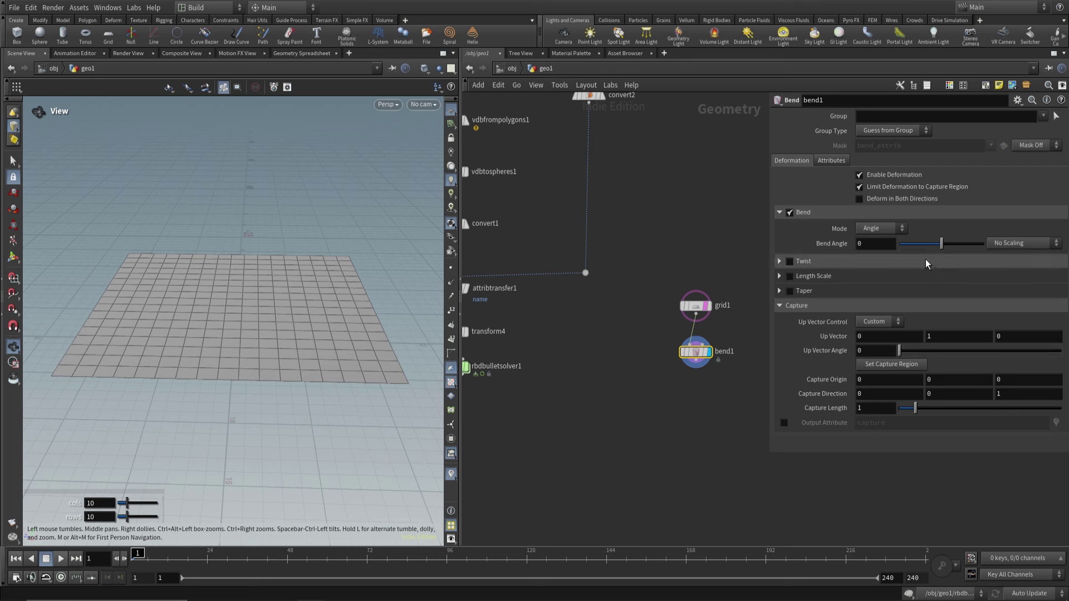
pyautogui.middleClick(884, 243)
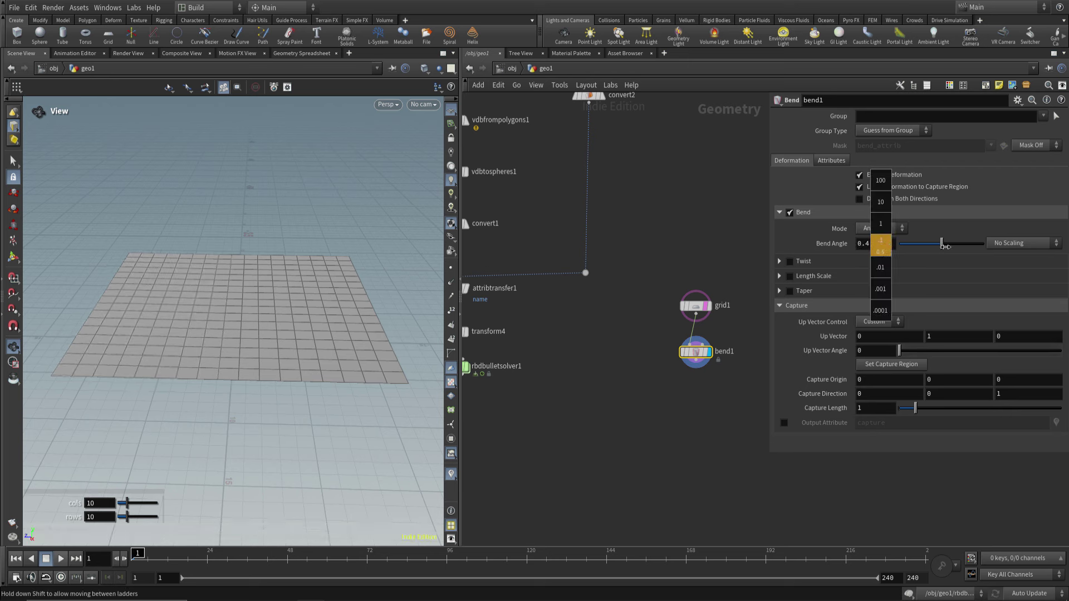
pyautogui.moveTo(944, 245); pyautogui.dragTo(893, 278, button='middle')
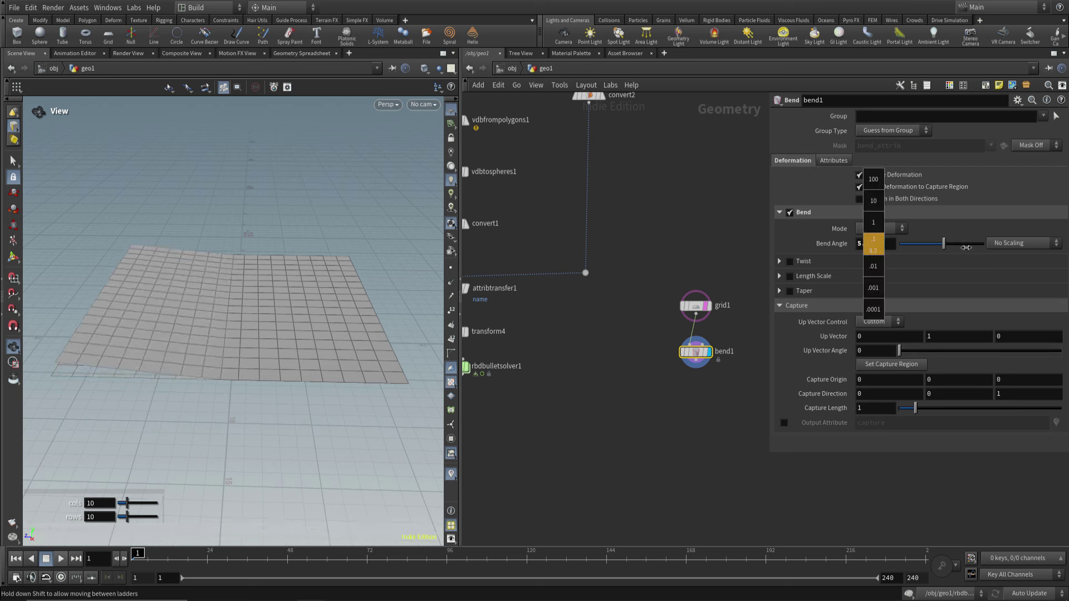
pyautogui.click(898, 367)
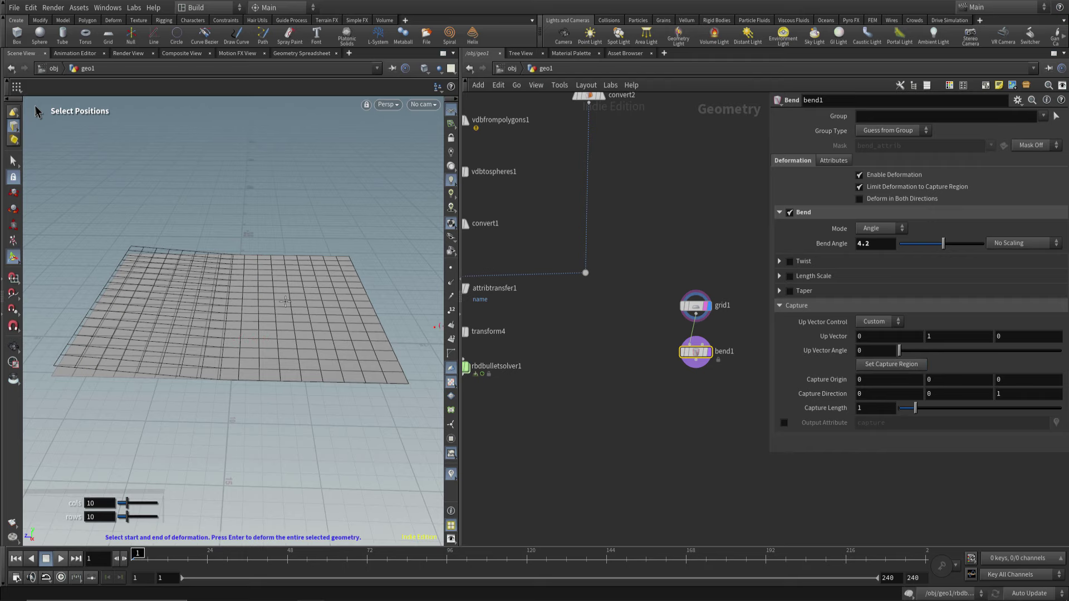
pyautogui.moveTo(265, 311); pyautogui.dragTo(270, 375)
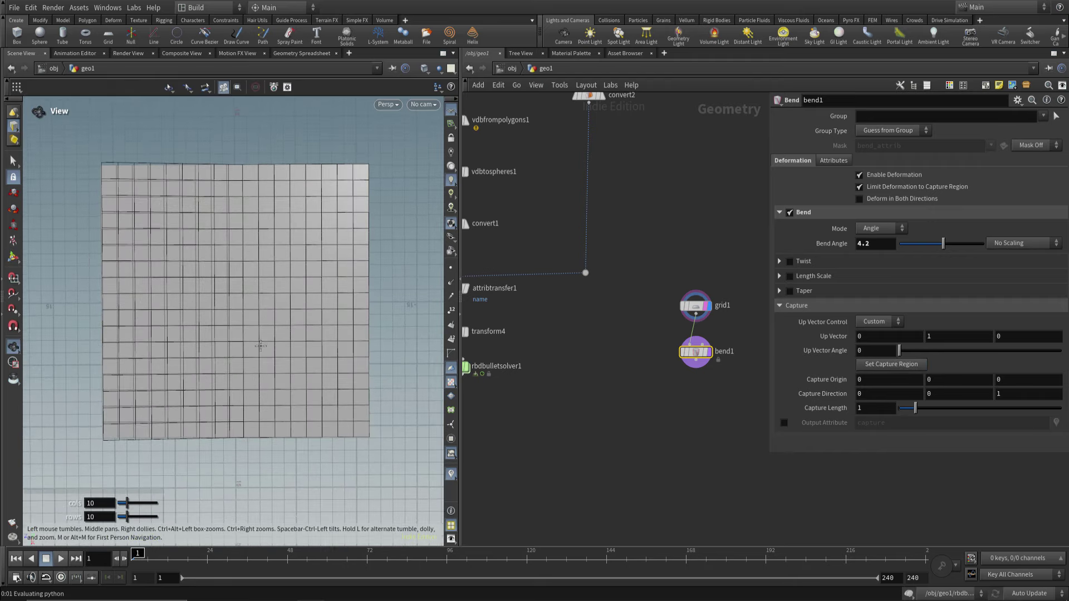
pyautogui.hotkey('space', '2')
pyautogui.scroll(-3, 256, 315)
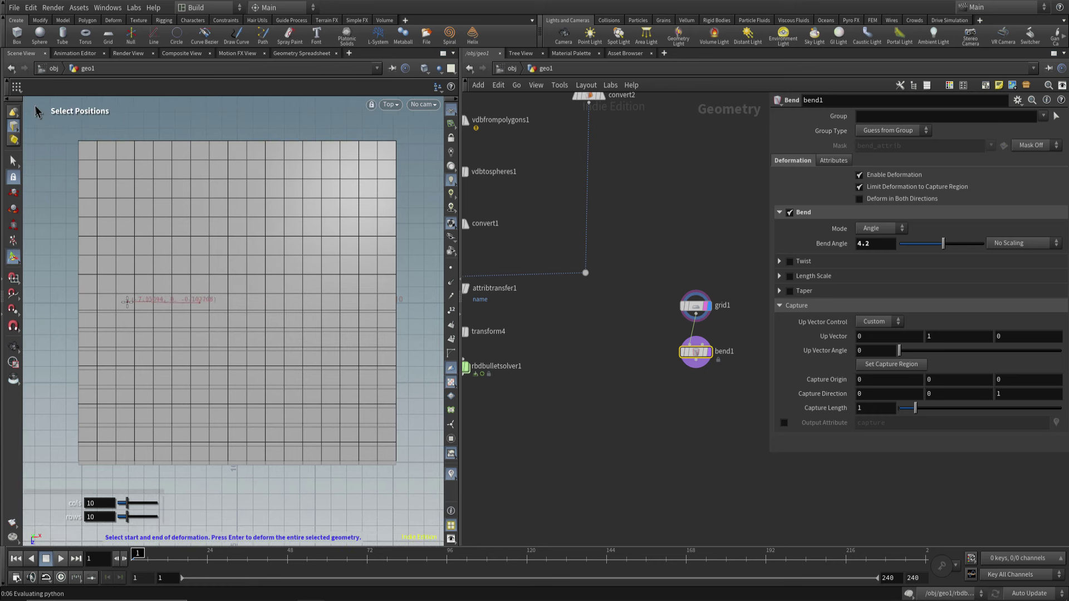
pyautogui.press('Return')
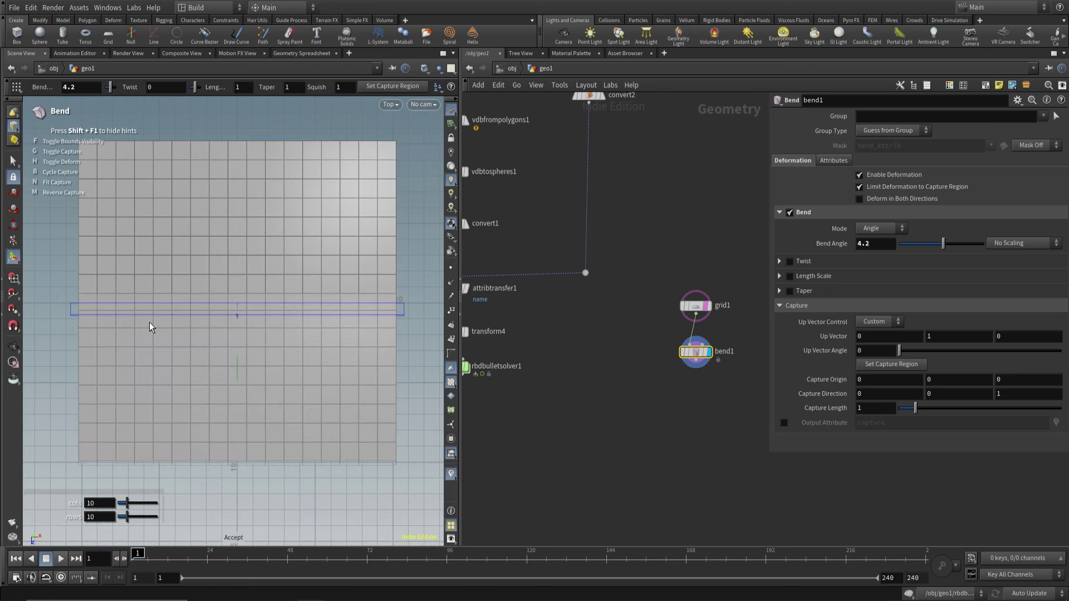
# Set the bend capture end point on the grid and bend it down to about -17
pyautogui.click(889, 370)
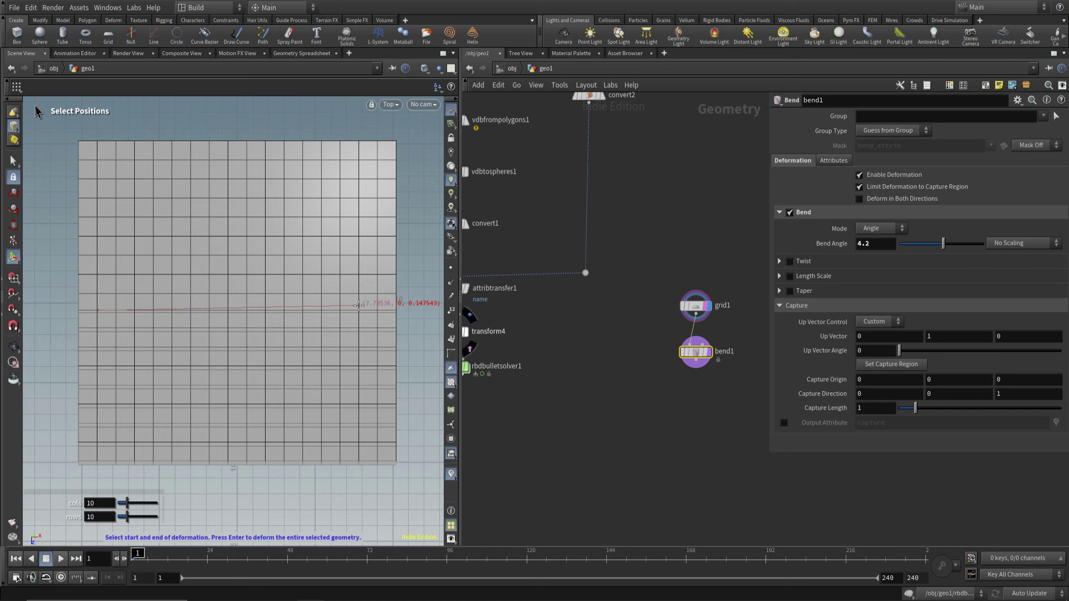
pyautogui.click(357, 305)
pyautogui.press('Escape')
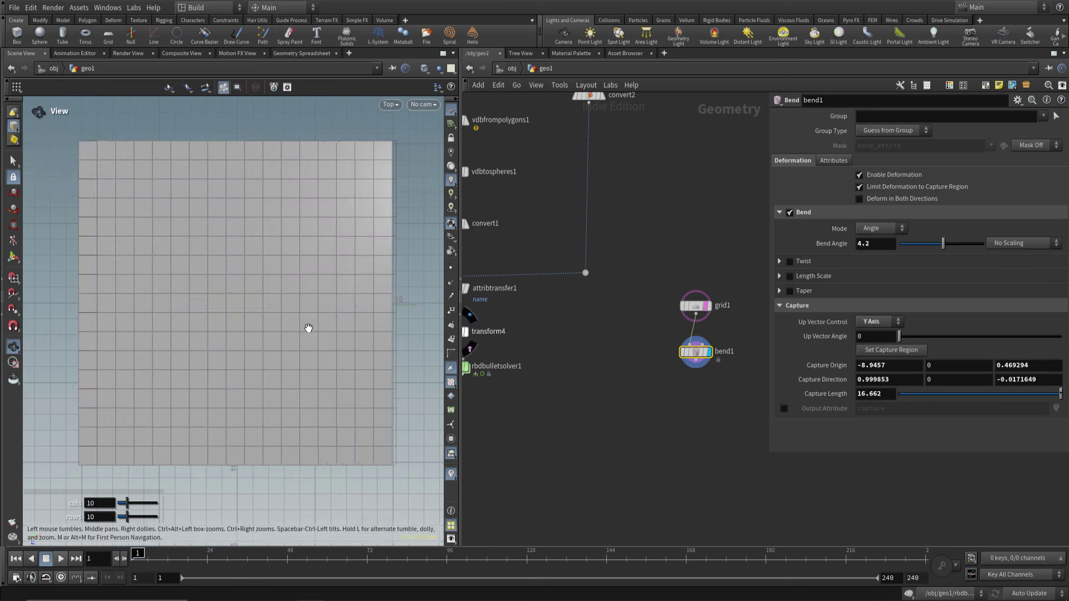
pyautogui.moveTo(309, 328)
pyautogui.mouseDown()
pyautogui.moveTo(293, 284)
pyautogui.moveTo(329, 358)
pyautogui.mouseUp()
pyautogui.press('Return')
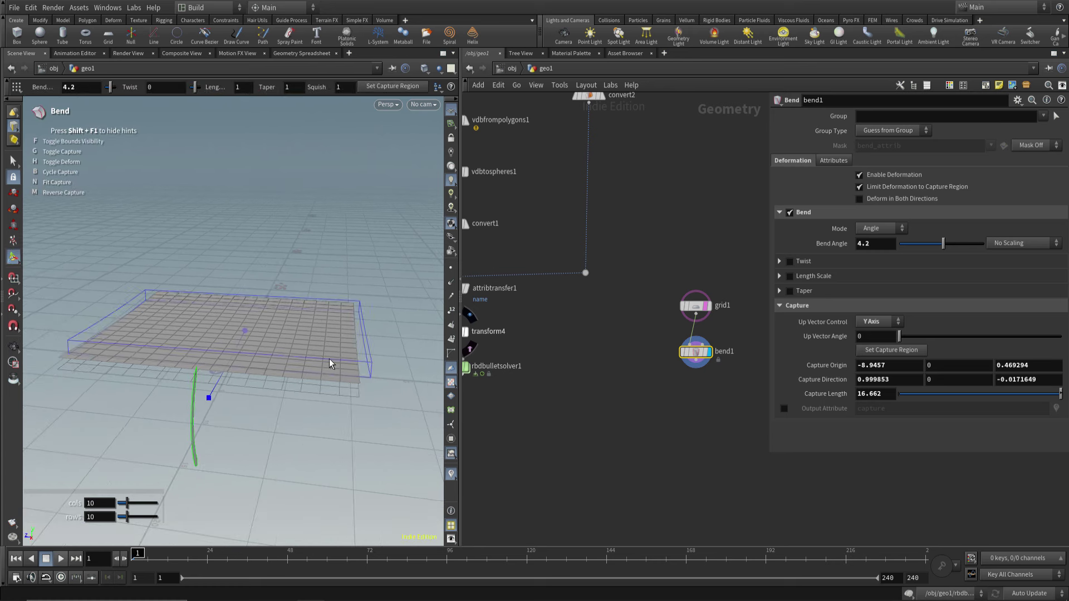
pyautogui.moveTo(928, 252); pyautogui.dragTo(933, 251)
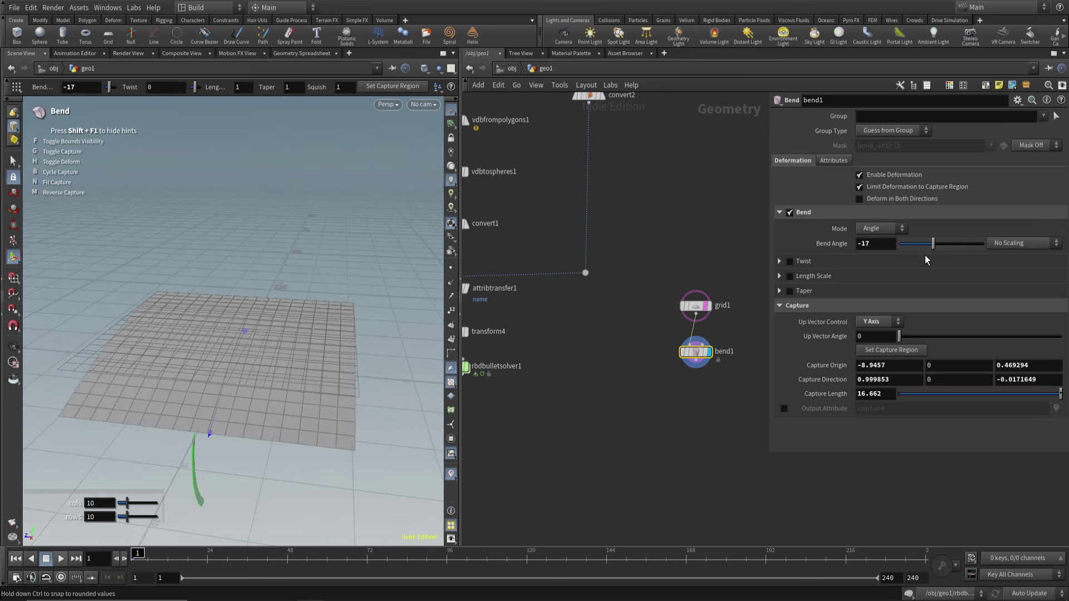
# Redefine bend1's capture region along the grid's length
pyautogui.click(534, 338)
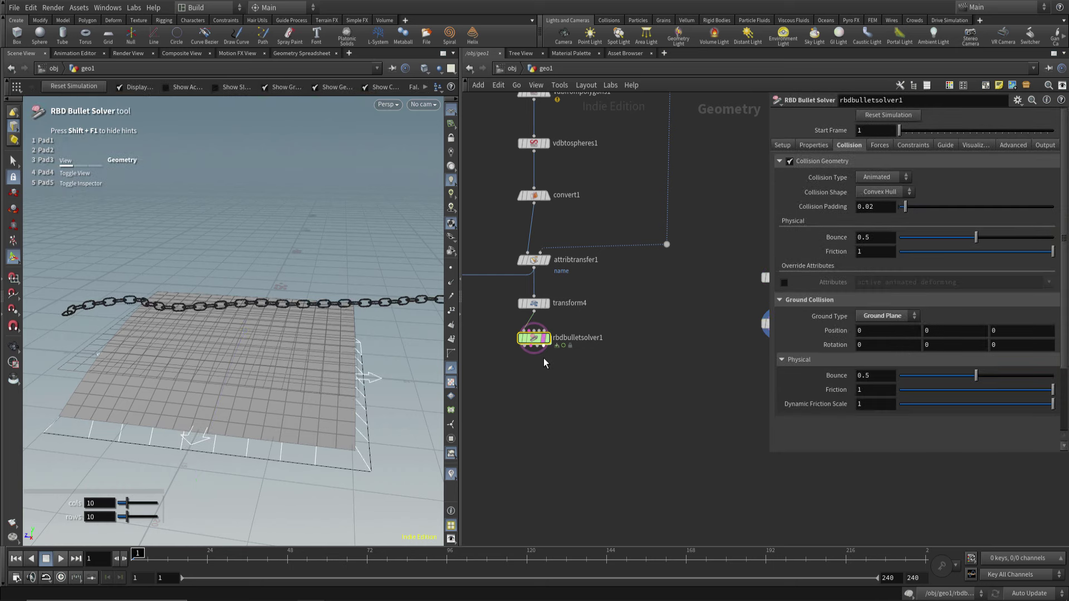
pyautogui.scroll(1, 334, 362)
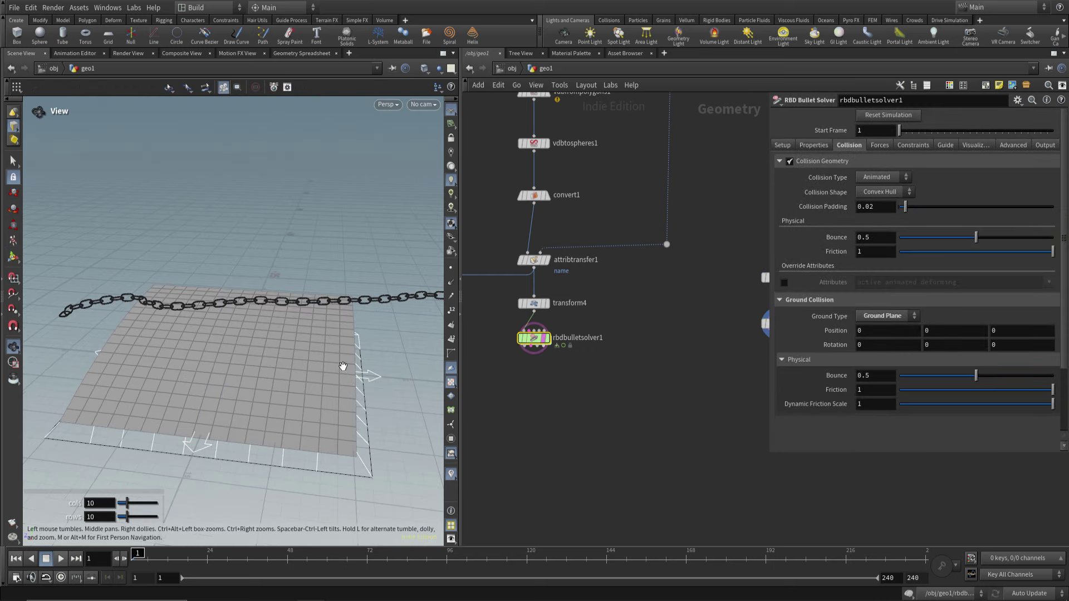
pyautogui.moveTo(708, 332); pyautogui.dragTo(653, 335, button='middle')
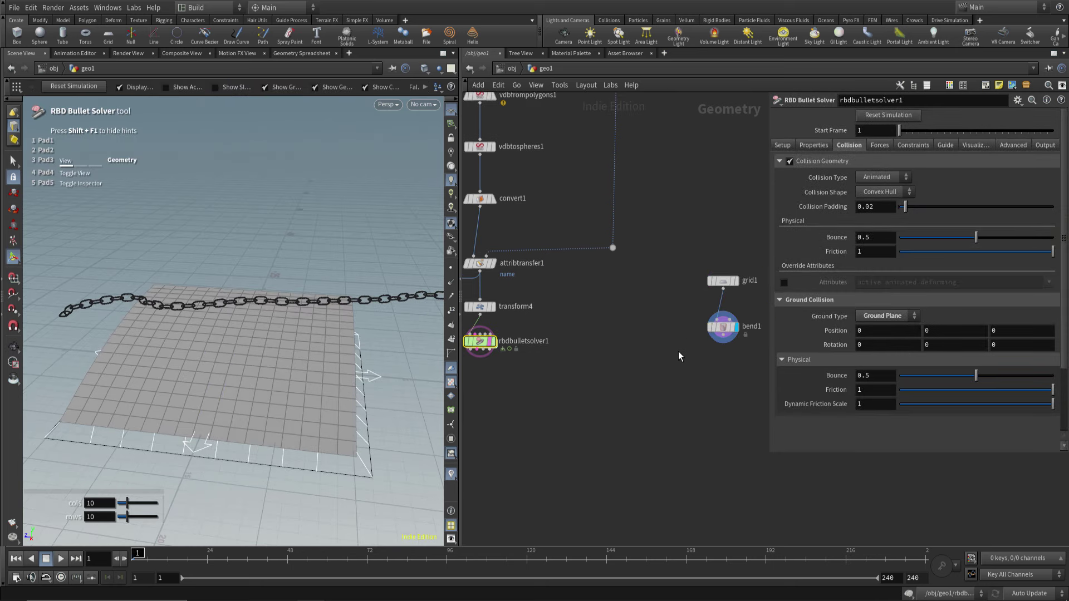
pyautogui.click(722, 327)
pyautogui.click(890, 351)
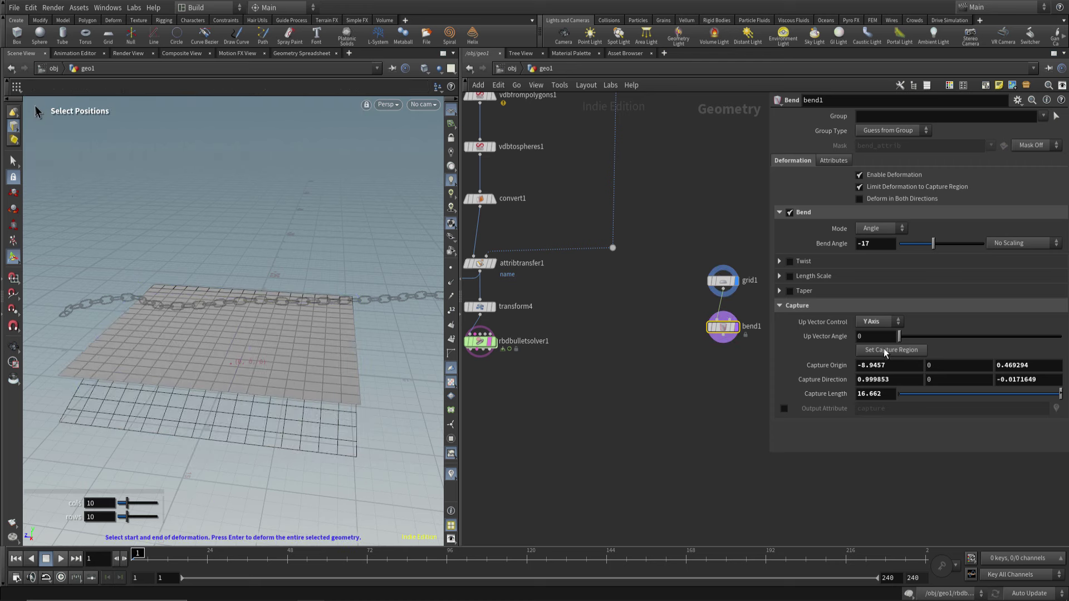
pyautogui.keyDown('alt'); pyautogui.moveTo(322, 326); pyautogui.dragTo(296, 362); pyautogui.keyUp('alt')
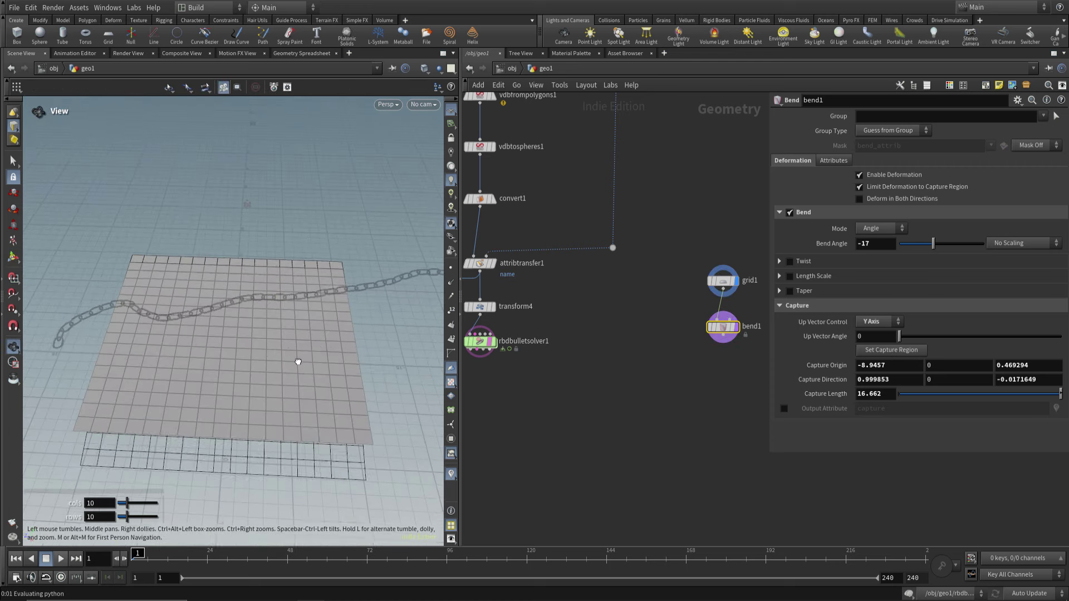
pyautogui.click(328, 343)
pyautogui.moveTo(325, 362)
pyautogui.mouseDown()
pyautogui.moveTo(301, 310)
pyautogui.moveTo(305, 353)
pyautogui.moveTo(306, 336)
pyautogui.moveTo(301, 343)
pyautogui.moveTo(400, 366)
pyautogui.mouseUp()
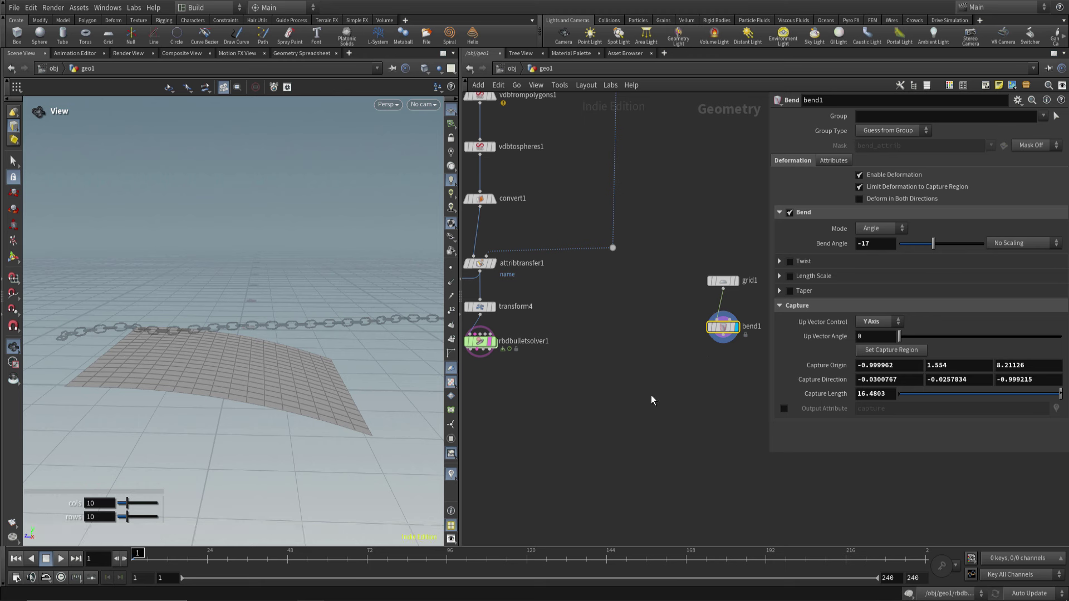
# Set the bend angle to -15.6 and the capture length to 14.7
pyautogui.middleClick(869, 243)
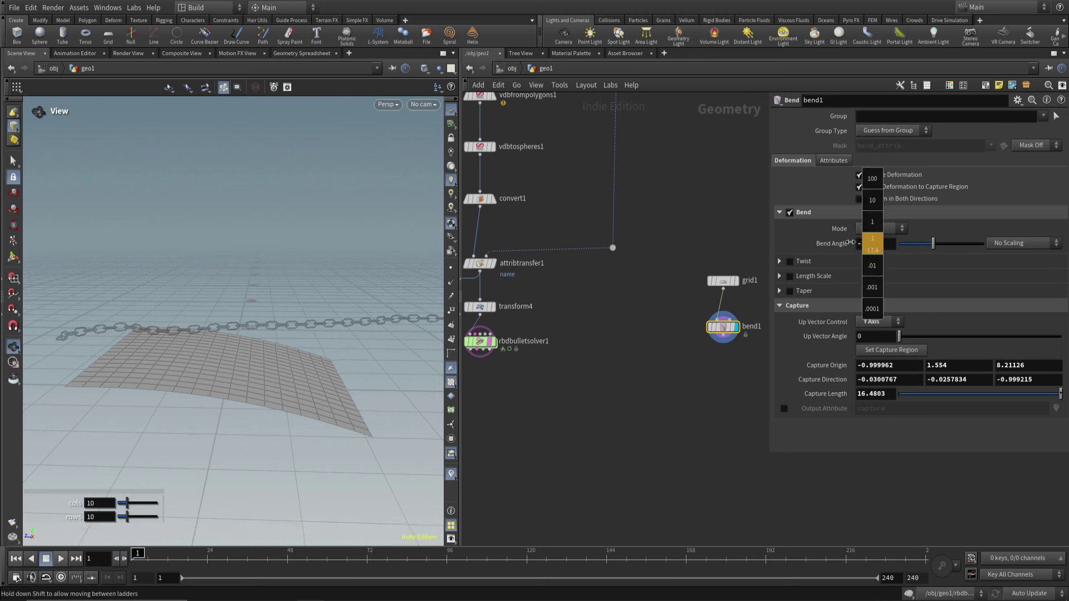
pyautogui.moveTo(850, 243); pyautogui.dragTo(935, 318, button='middle')
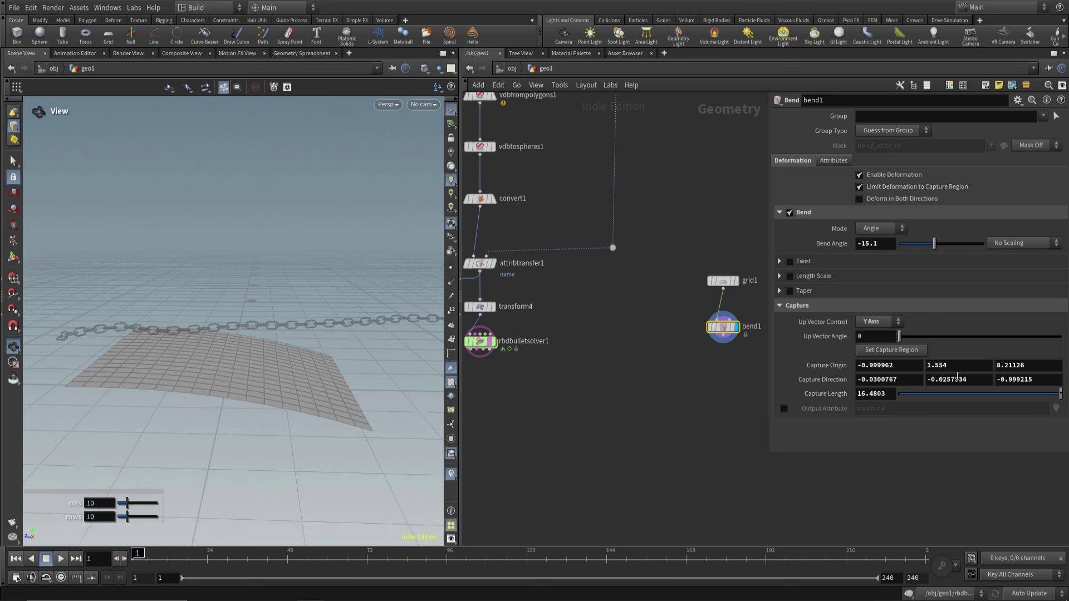
pyautogui.moveTo(1046, 398); pyautogui.dragTo(1060, 393)
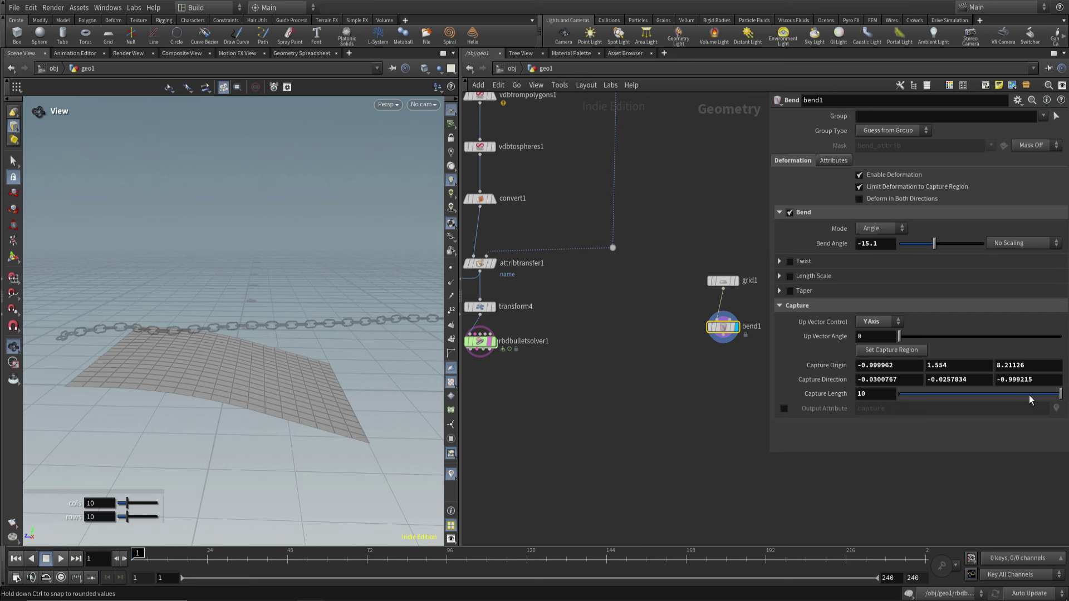
pyautogui.moveTo(879, 394); pyautogui.dragTo(913, 393, button='middle')
pyautogui.write('13.7')
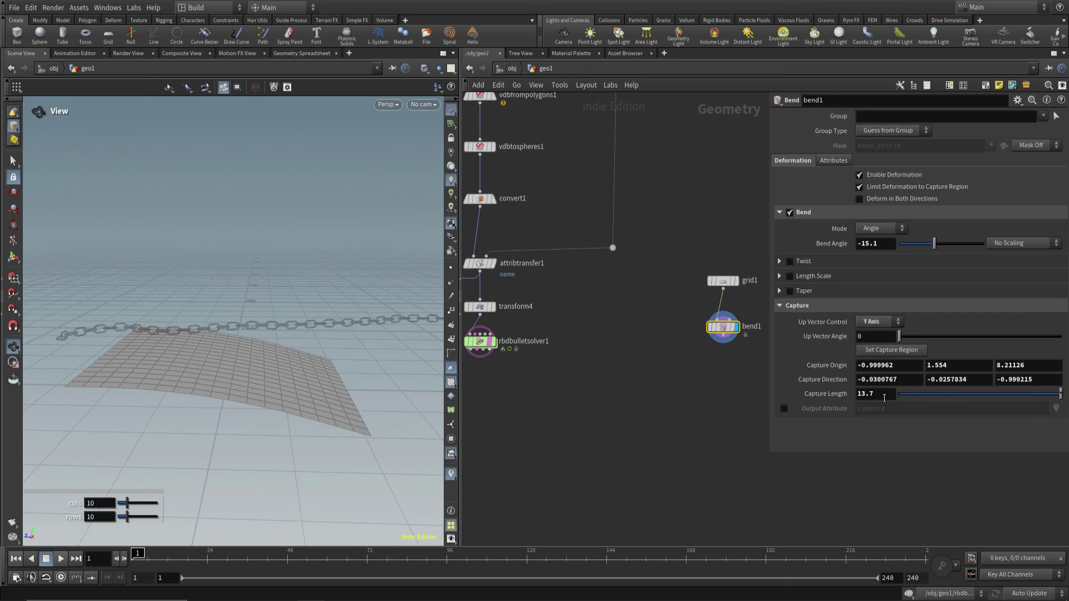
pyautogui.middleClick(882, 379)
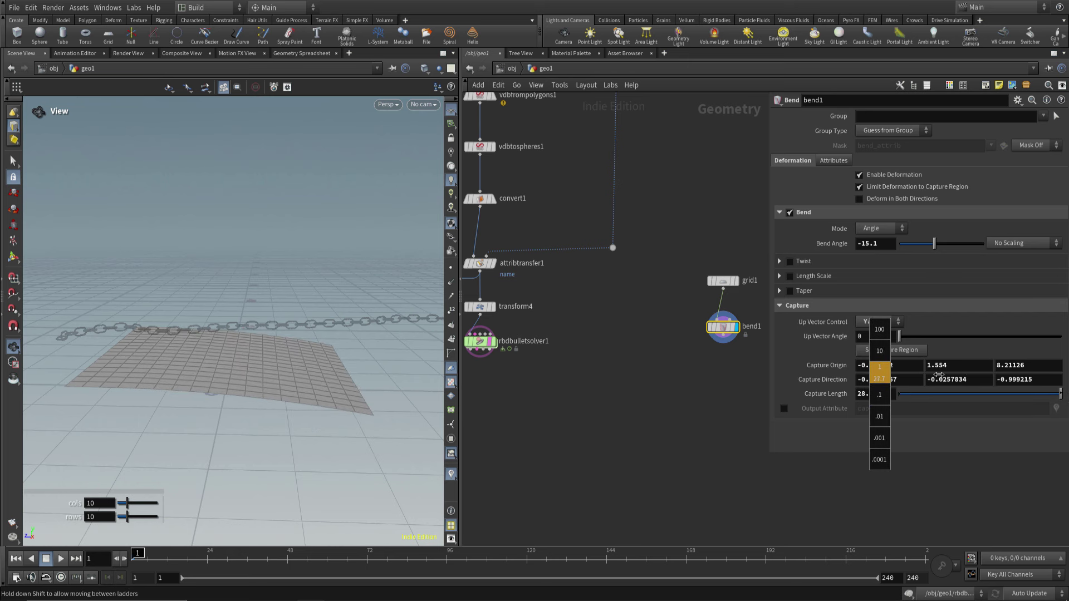
pyautogui.moveTo(882, 379); pyautogui.dragTo(901, 378, button='middle')
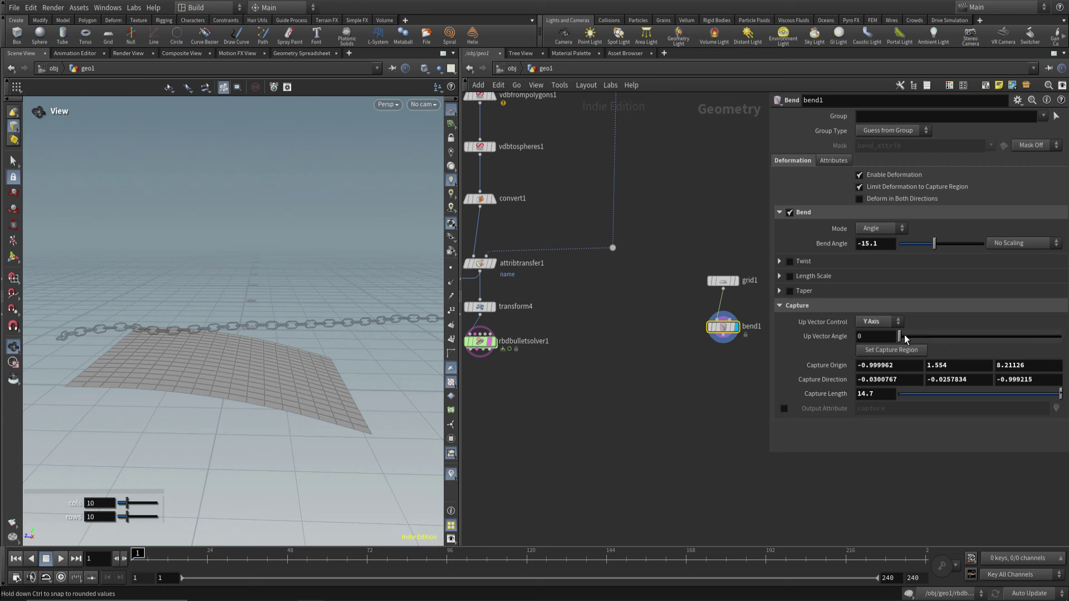
pyautogui.moveTo(882, 243); pyautogui.dragTo(888, 244, button='middle')
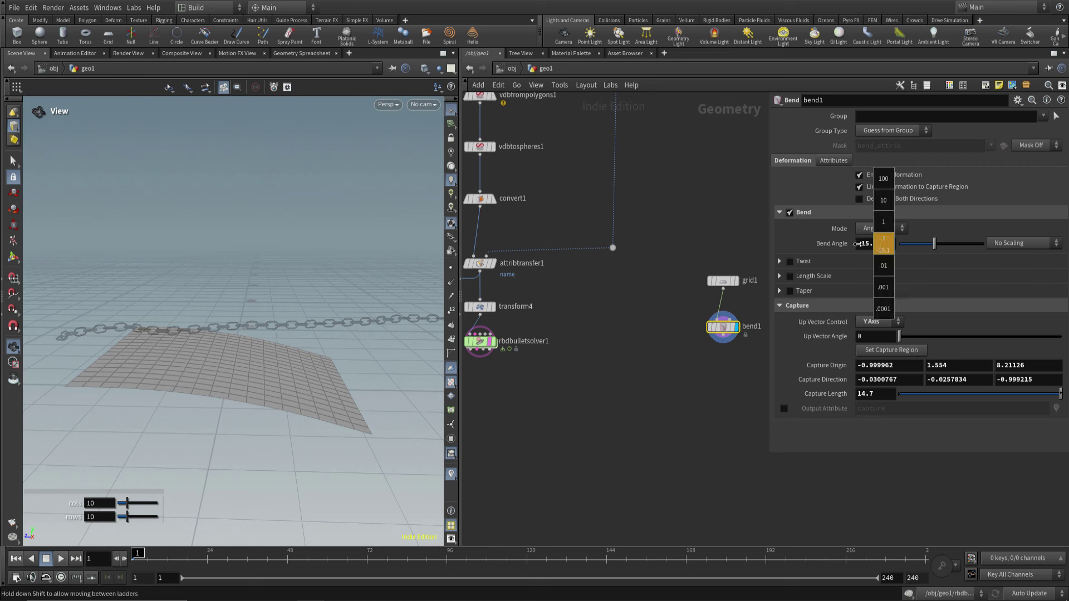
pyautogui.moveTo(398, 345)
pyautogui.mouseDown()
pyautogui.moveTo(346, 369)
pyautogui.moveTo(553, 382)
pyautogui.mouseUp()
pyautogui.moveTo(481, 346); pyautogui.dragTo(537, 354, button='middle')
# Move rbdbulletsolver1 lower and wire bend1 into its collider input
pyautogui.moveTo(538, 356); pyautogui.dragTo(537, 432)
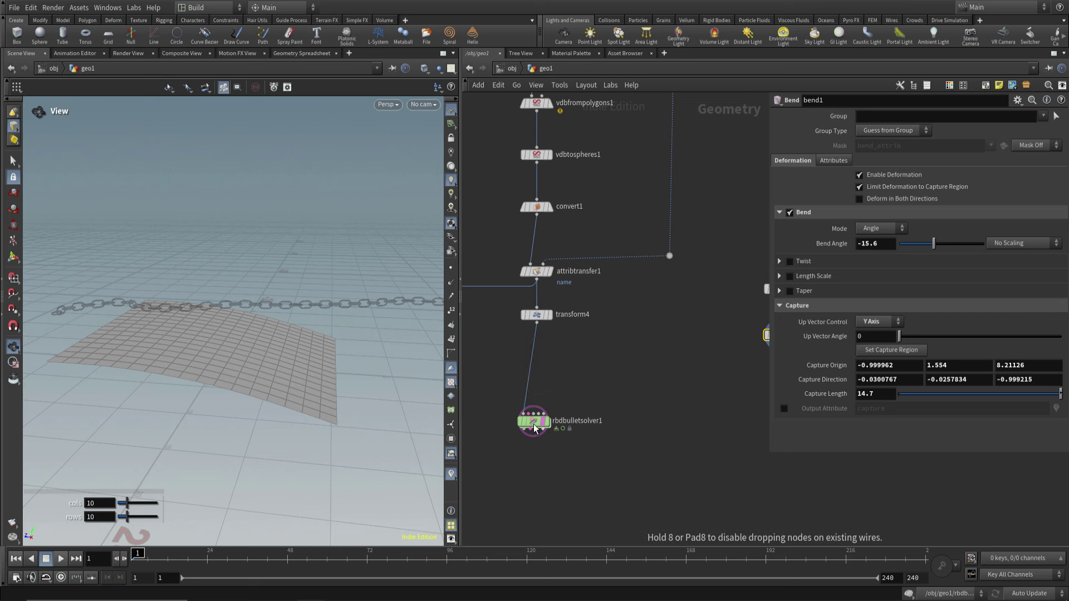
pyautogui.moveTo(653, 388); pyautogui.dragTo(629, 388, button='middle')
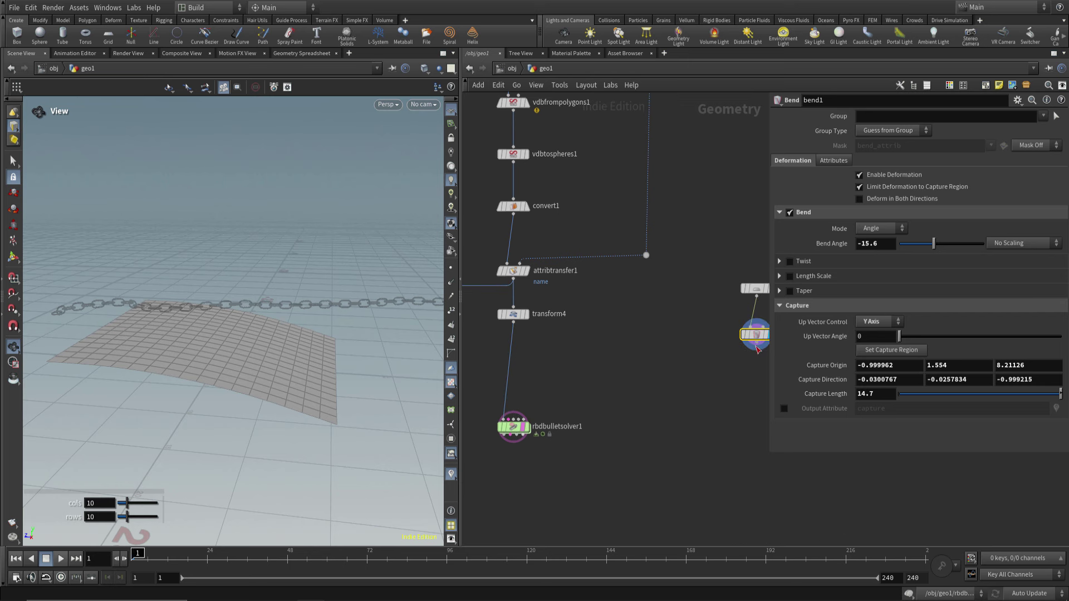
pyautogui.click(757, 349)
pyautogui.scroll(3, 574, 406)
pyautogui.scroll(3, 576, 409)
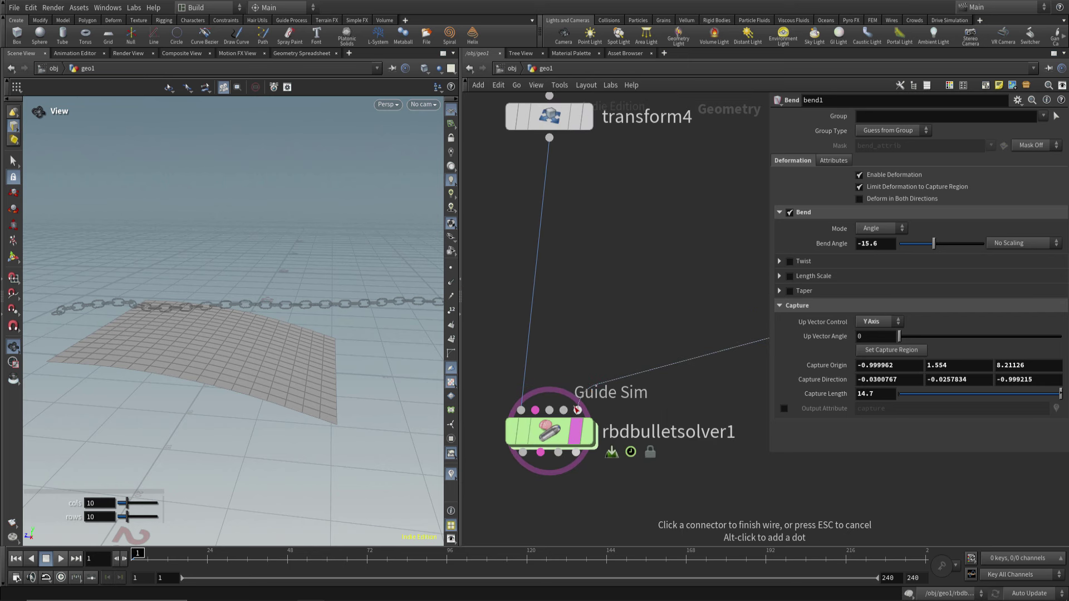
pyautogui.click(564, 410)
# Display and select rbdbulletsolver1 to view the simulated result
pyautogui.scroll(-3, 587, 461)
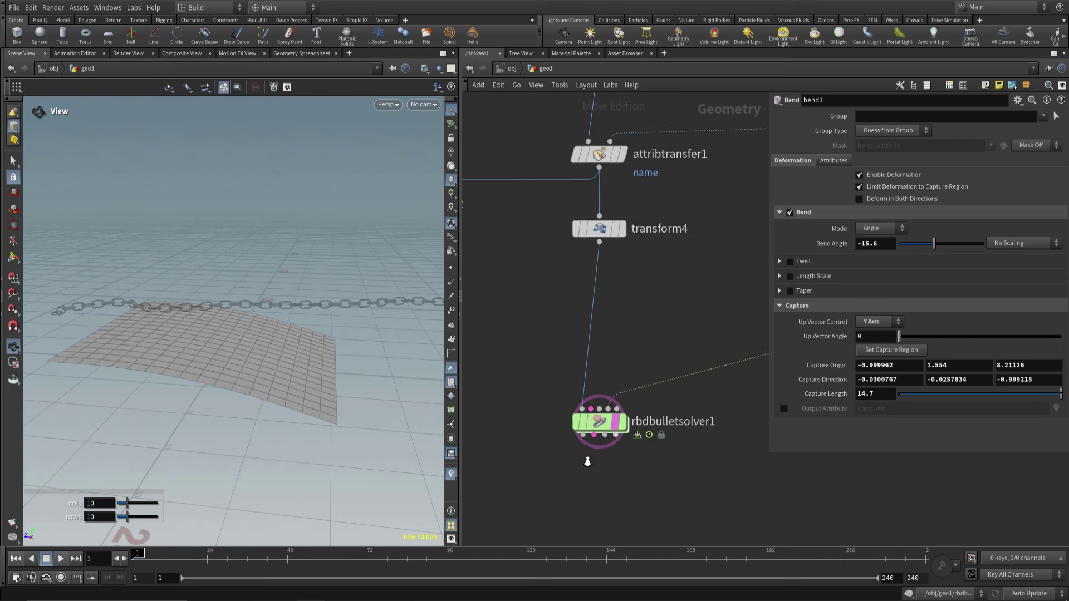
pyautogui.press('p')
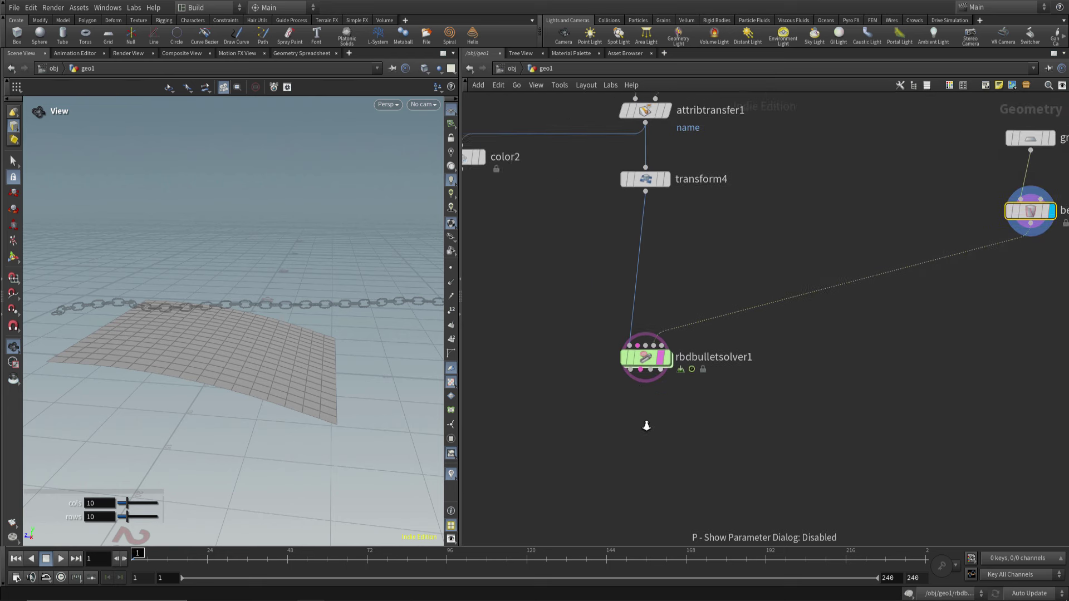
pyautogui.scroll(-1, 646, 426)
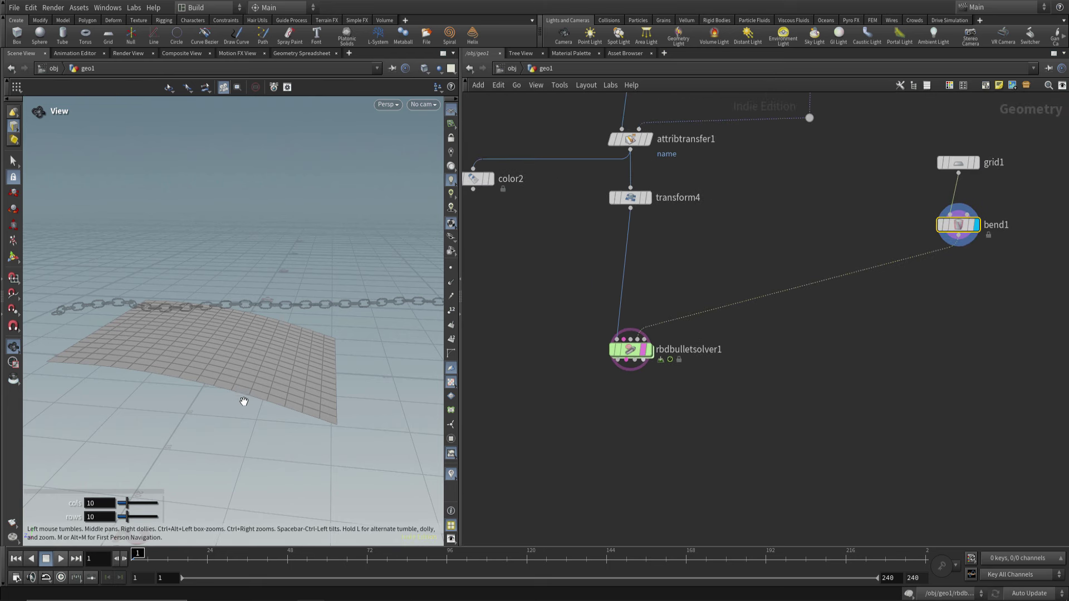
pyautogui.moveTo(244, 401)
pyautogui.mouseDown()
pyautogui.moveTo(219, 406)
pyautogui.moveTo(238, 393)
pyautogui.moveTo(245, 425)
pyautogui.moveTo(253, 422)
pyautogui.mouseUp()
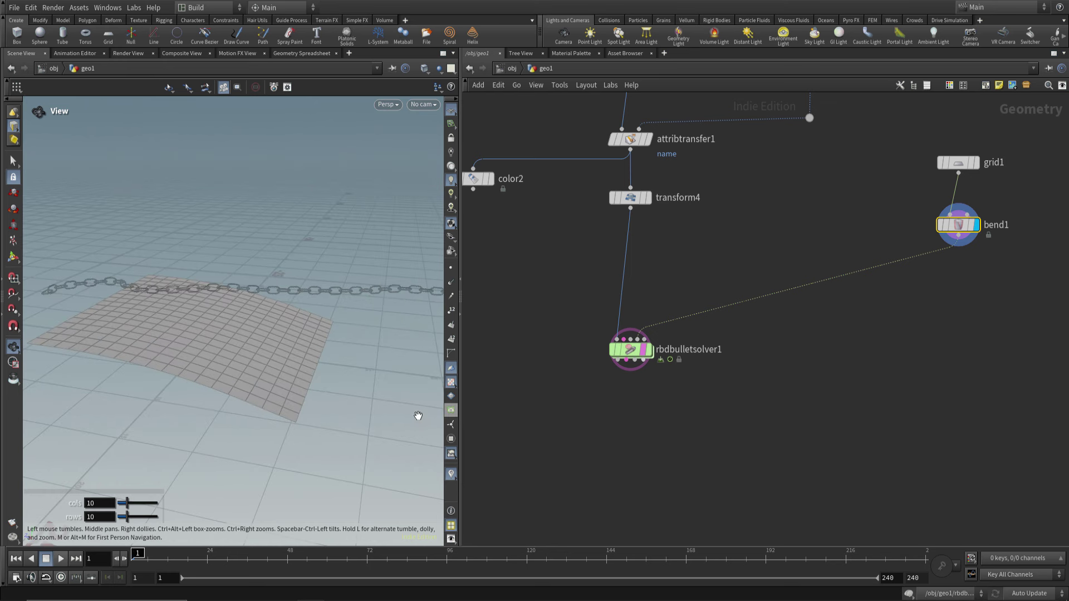
pyautogui.click(648, 350)
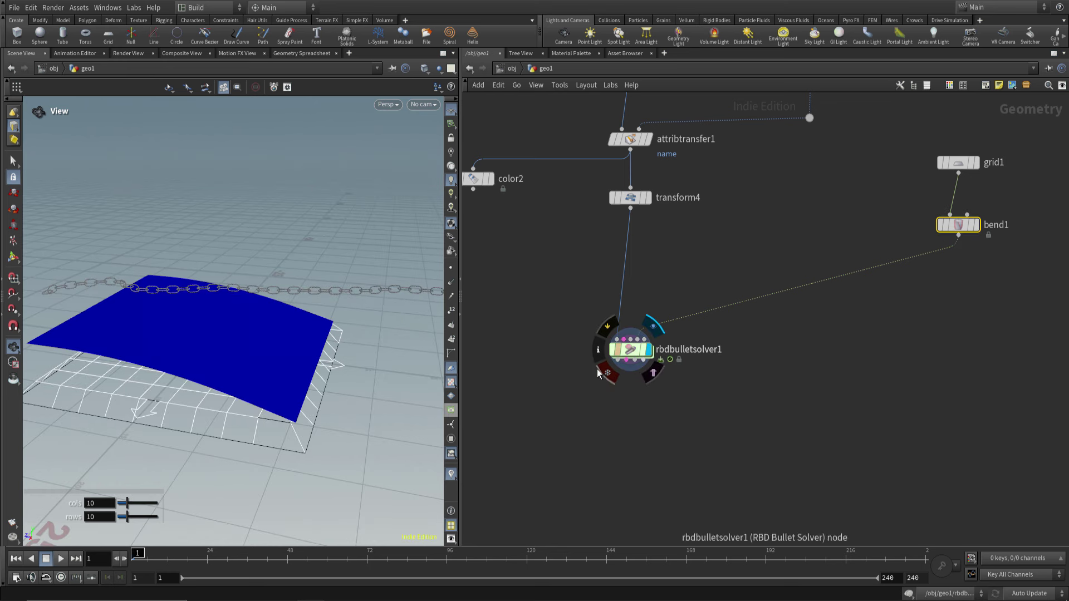
pyautogui.moveTo(564, 400); pyautogui.dragTo(672, 322)
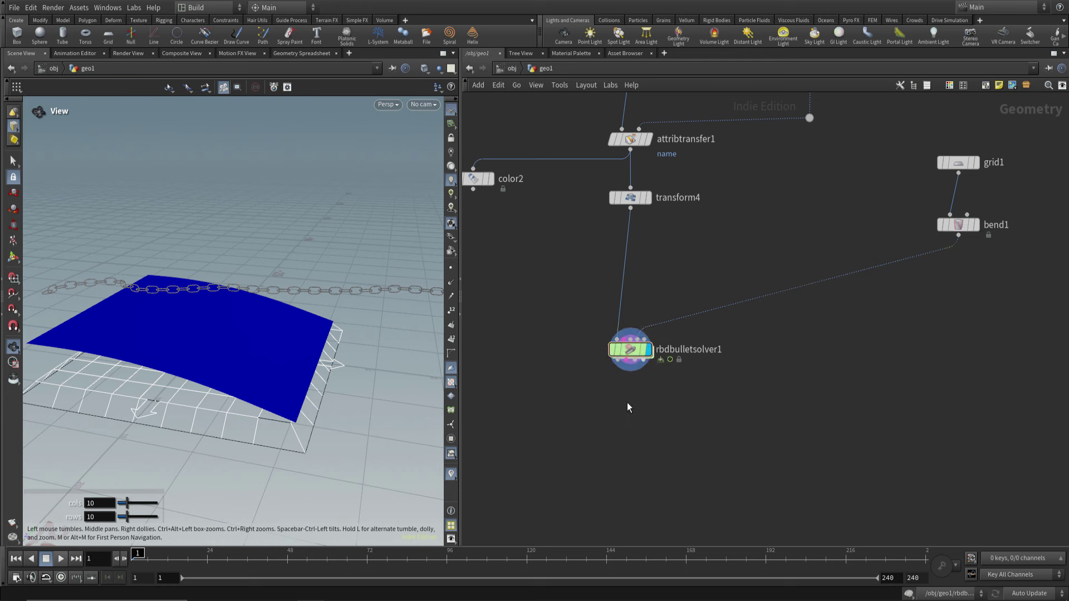
# Turn off the solver's Collision Geometry, then play and rewind the simulation
pyautogui.press('p')
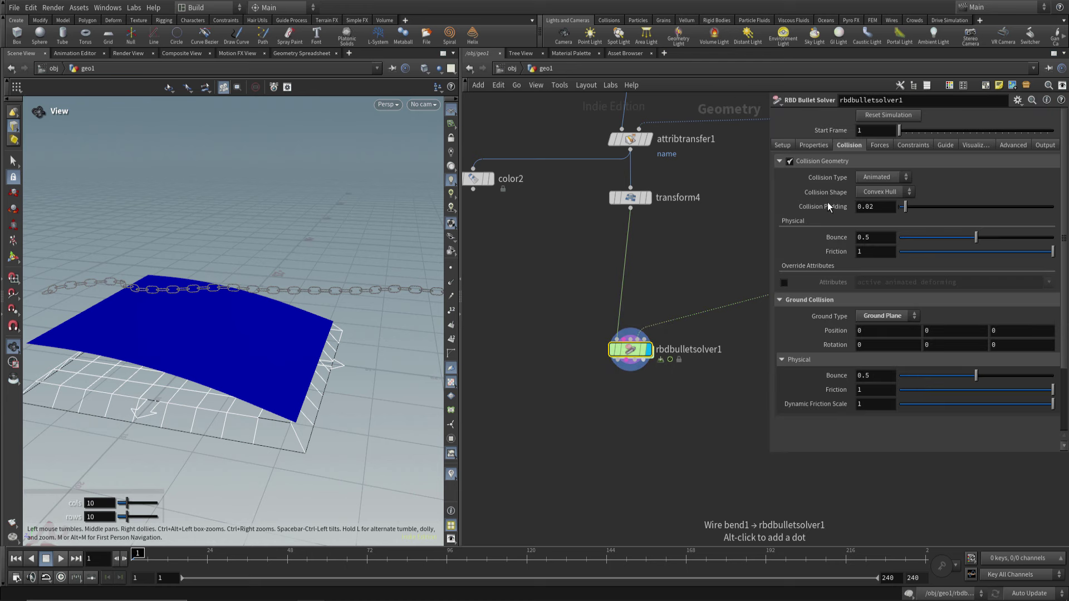
pyautogui.click(790, 162)
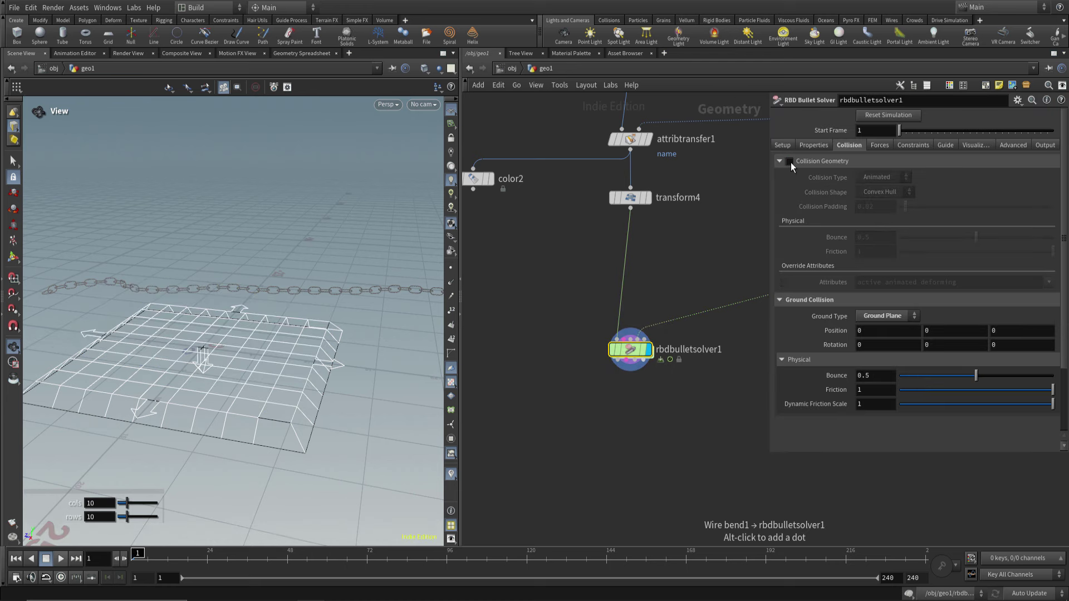
pyautogui.moveTo(688, 261); pyautogui.dragTo(583, 270, button='middle')
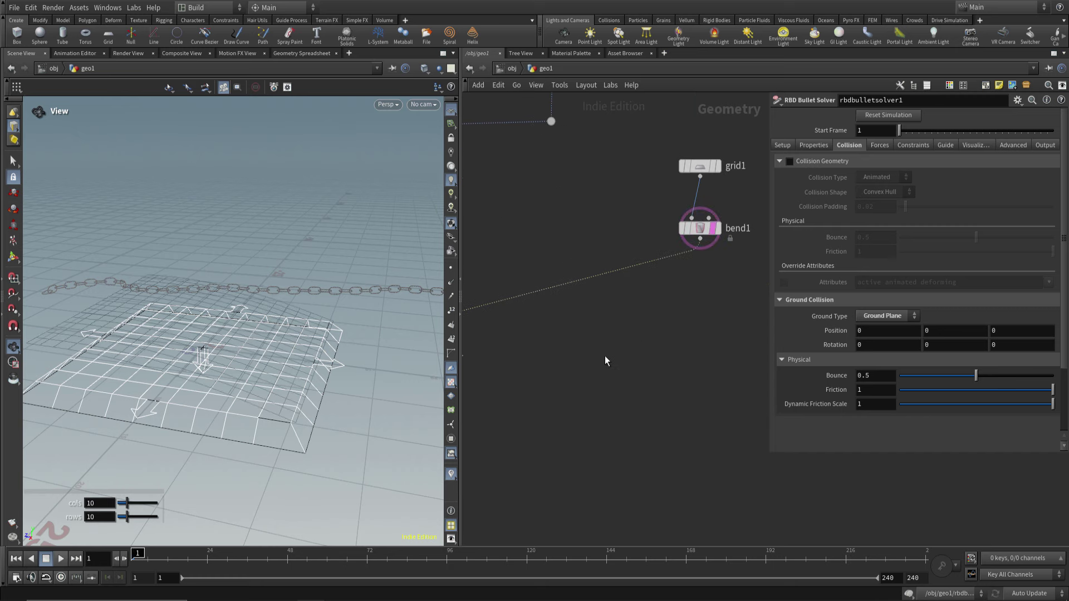
pyautogui.moveTo(704, 262)
pyautogui.mouseDown(button='middle')
pyautogui.moveTo(718, 349)
pyautogui.moveTo(790, 324)
pyautogui.mouseUp(button='middle')
pyautogui.moveTo(325, 384); pyautogui.dragTo(324, 356)
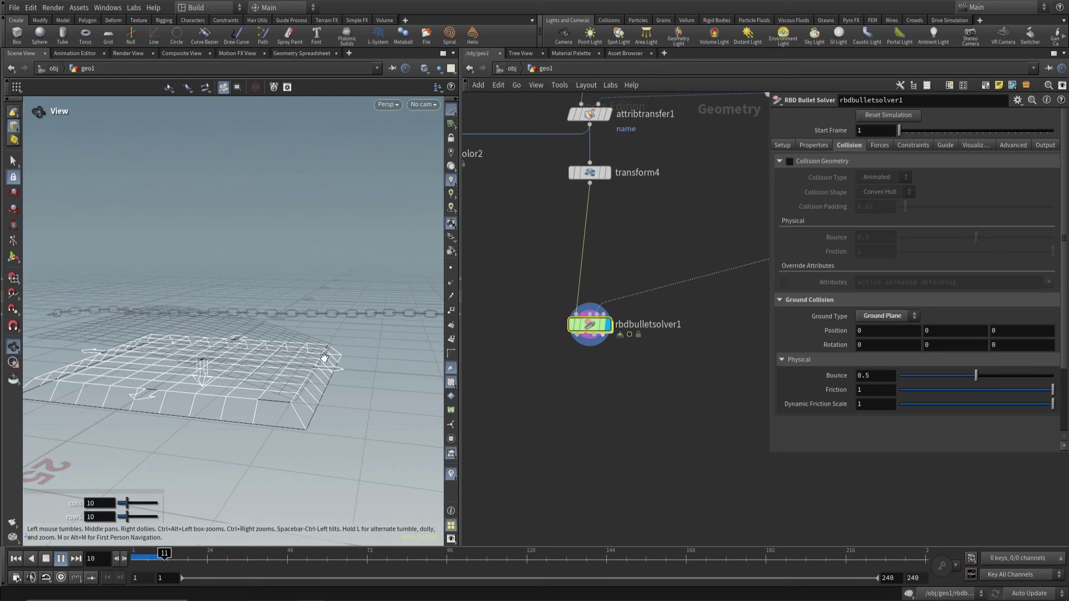
pyautogui.press('Escape')
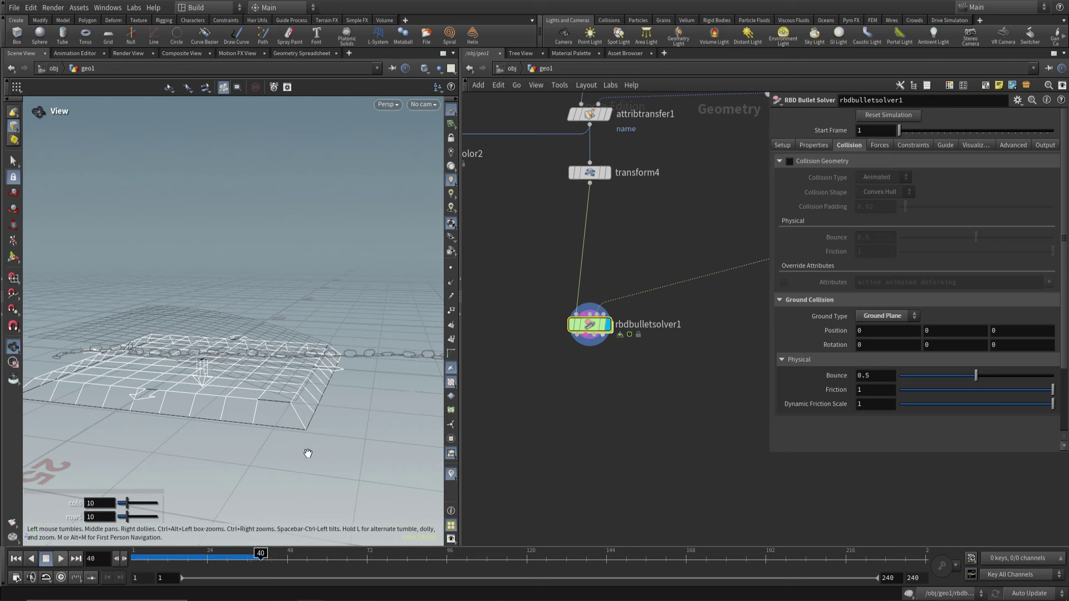
pyautogui.moveTo(211, 560); pyautogui.dragTo(126, 557)
pyautogui.moveTo(252, 374); pyautogui.dragTo(158, 487)
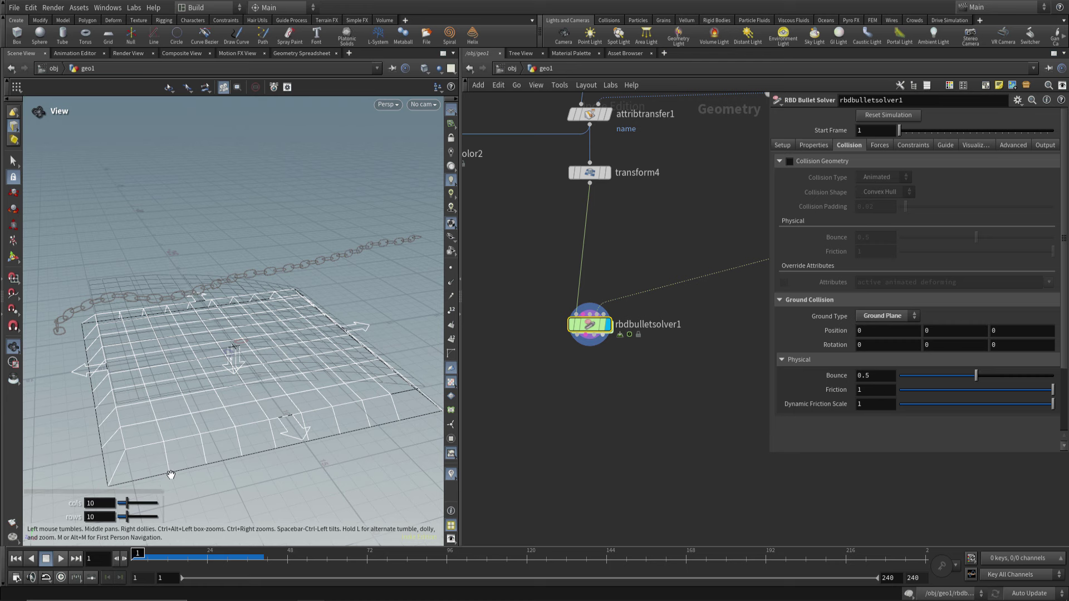
# Enable Collision Geometry and replay the chain falling onto the bent grid, rewinding to frame 1
pyautogui.click(788, 160)
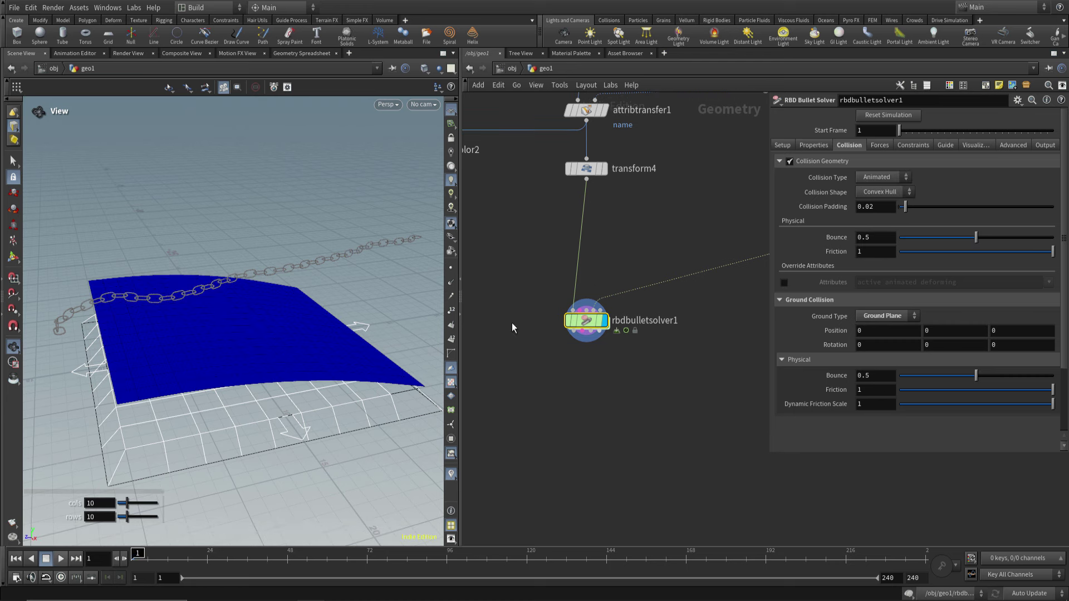
pyautogui.click(63, 559)
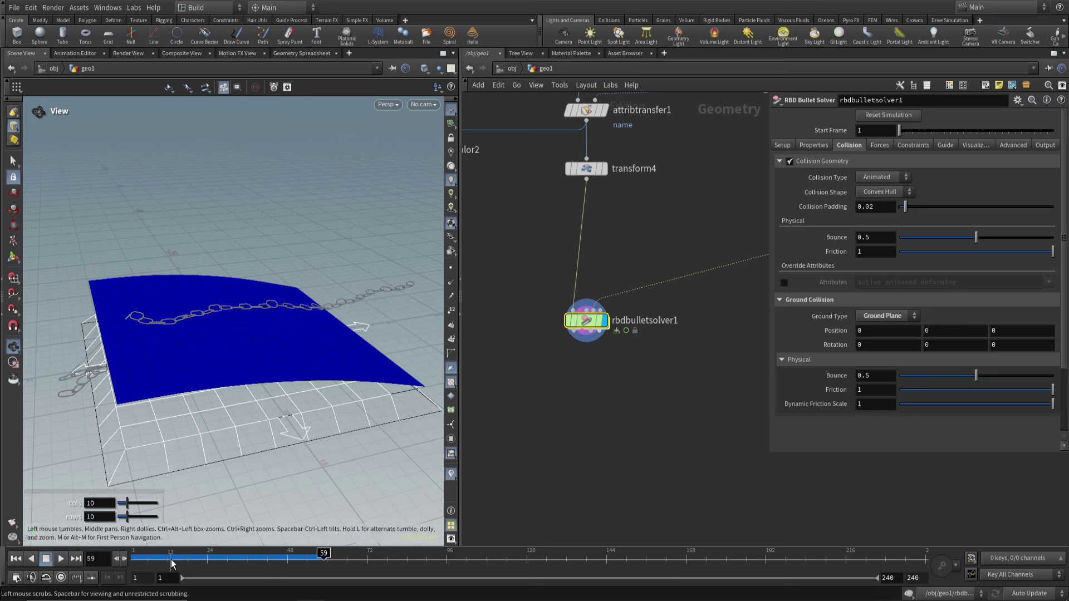
pyautogui.moveTo(172, 564); pyautogui.dragTo(133, 559)
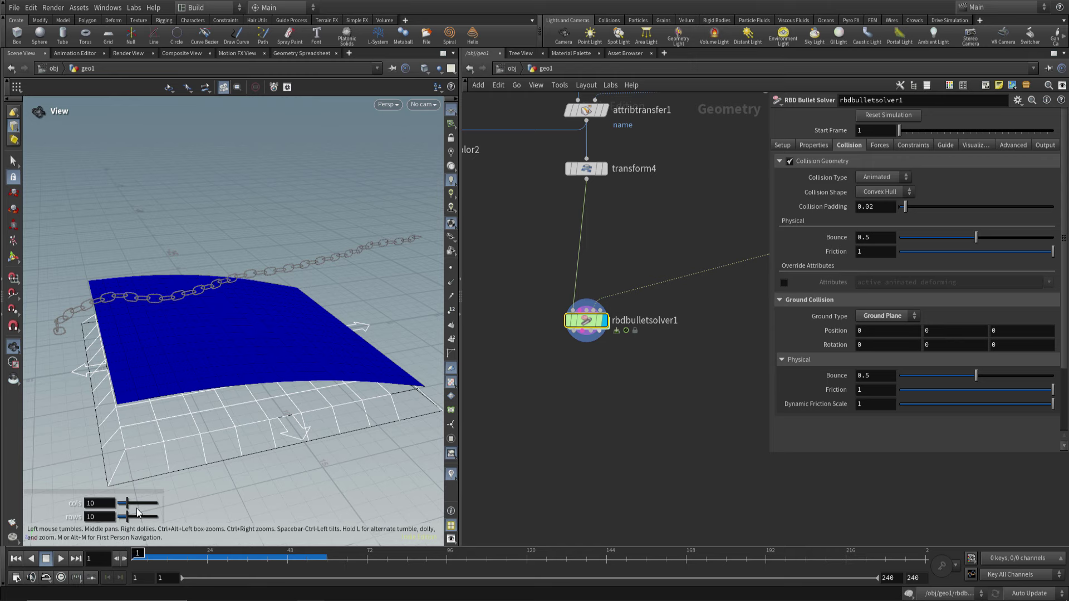
pyautogui.press('Up')
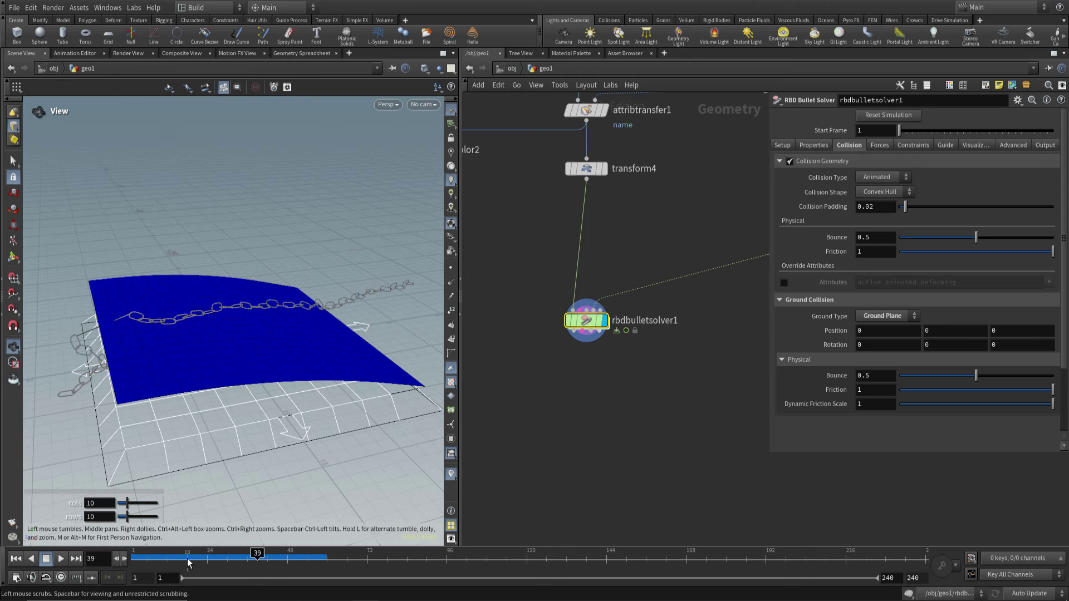
pyautogui.moveTo(189, 563); pyautogui.dragTo(116, 558)
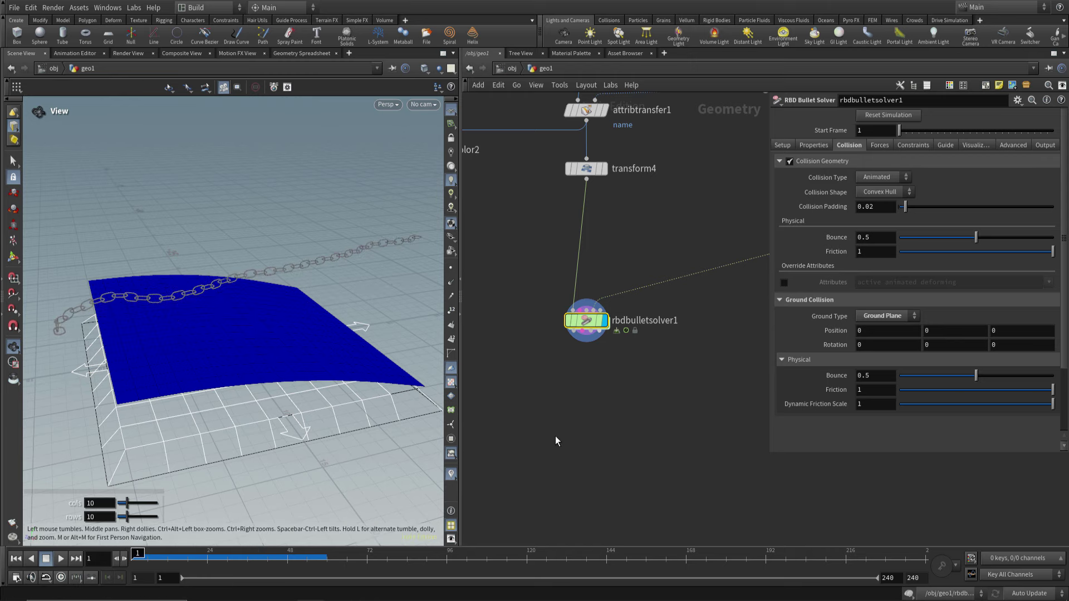
# Add a PolyExtrude under bend1 and extrude the grid upward about 0.085
pyautogui.press('Tab')
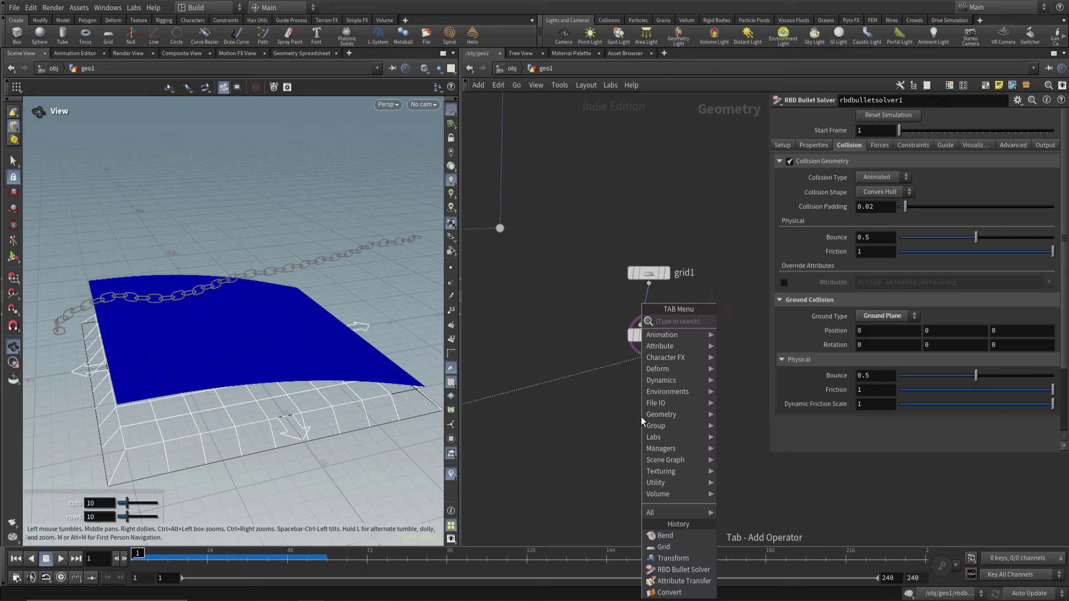
pyautogui.write('extru')
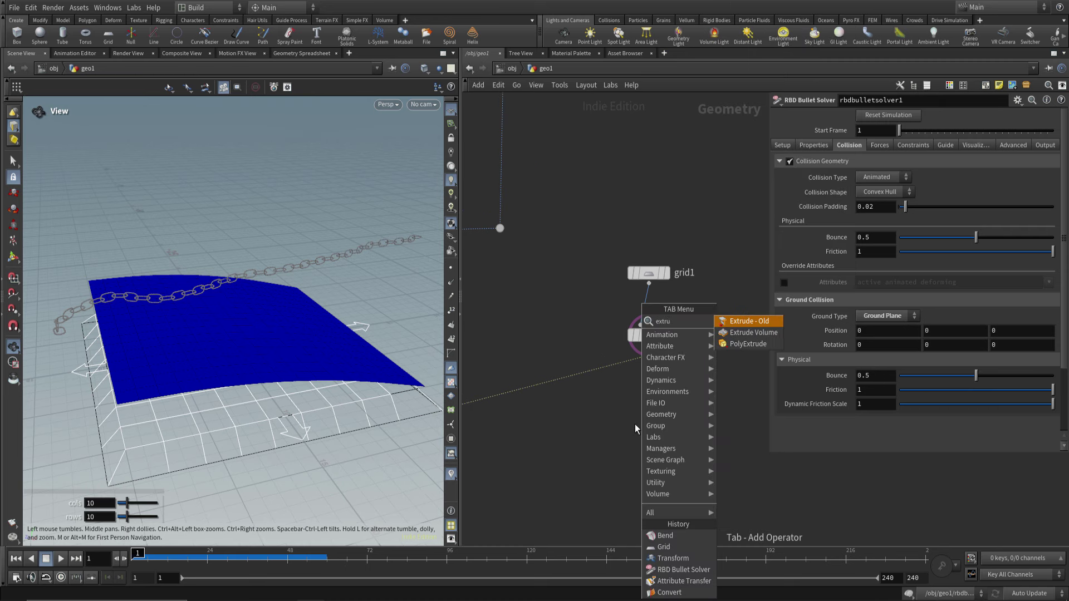
pyautogui.write('de')
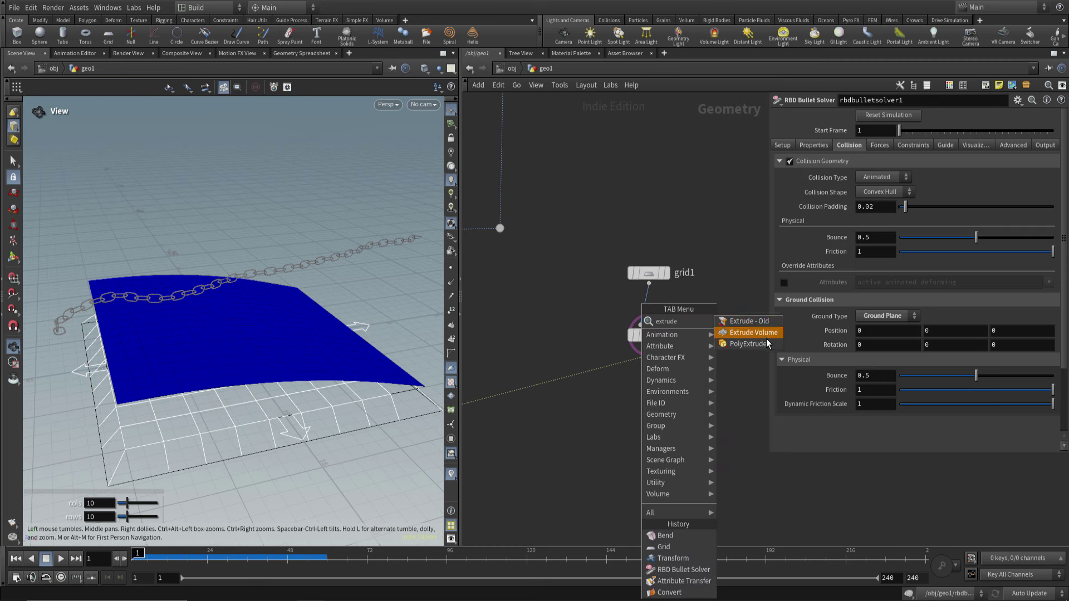
pyautogui.click(763, 343)
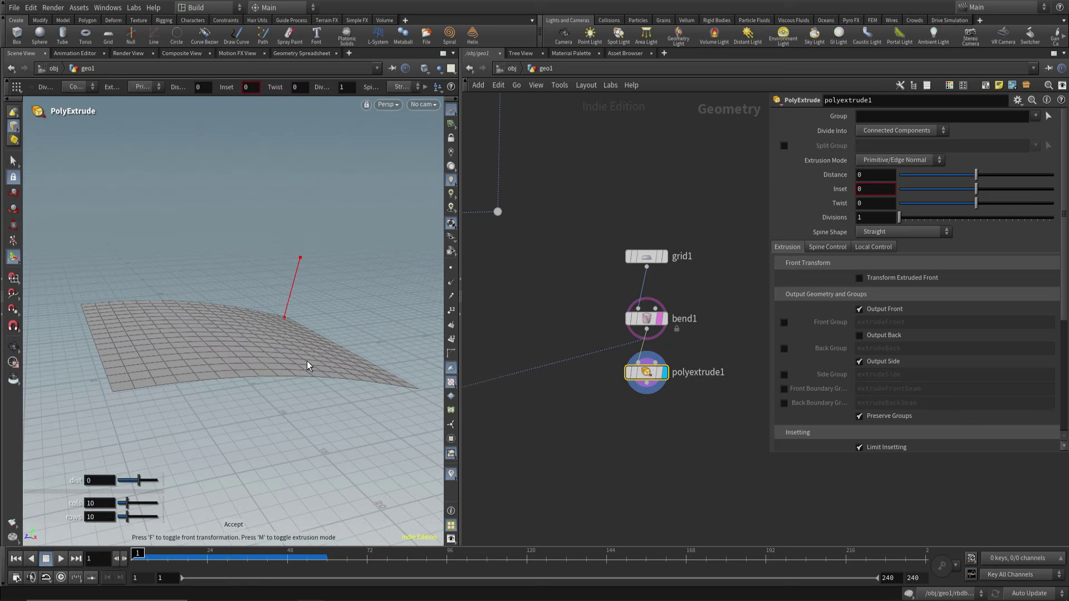
pyautogui.moveTo(296, 298); pyautogui.dragTo(289, 303)
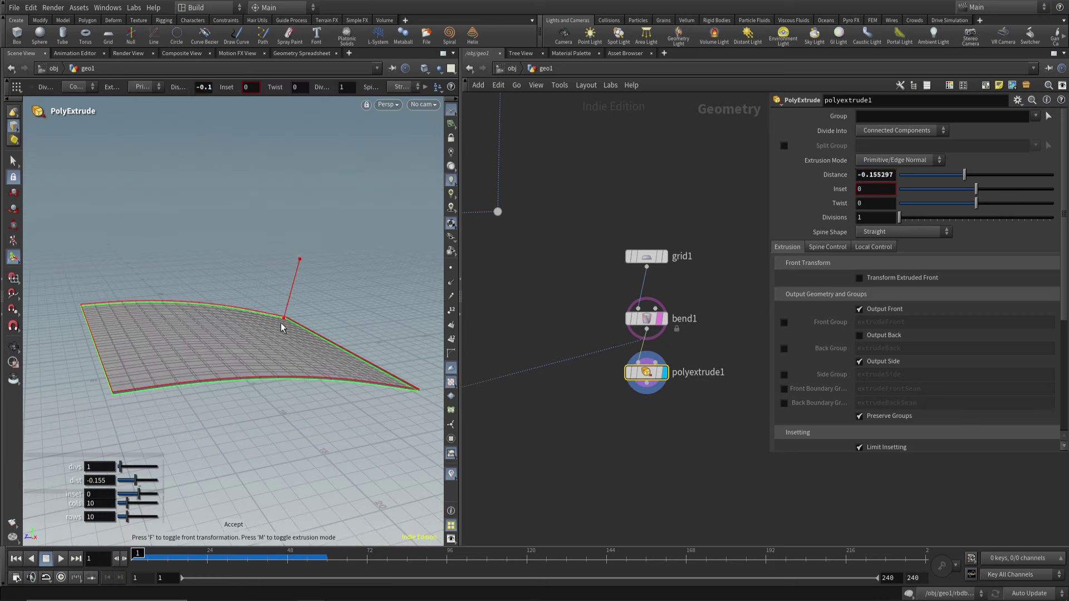
pyautogui.press('Escape')
pyautogui.moveTo(230, 351); pyautogui.dragTo(308, 347)
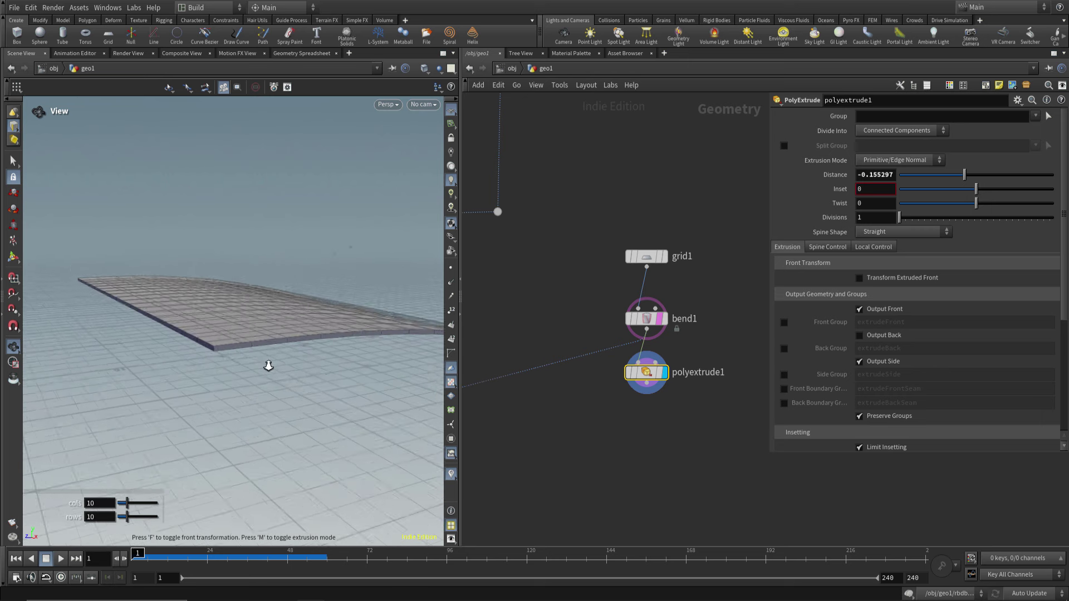
pyautogui.press('Return')
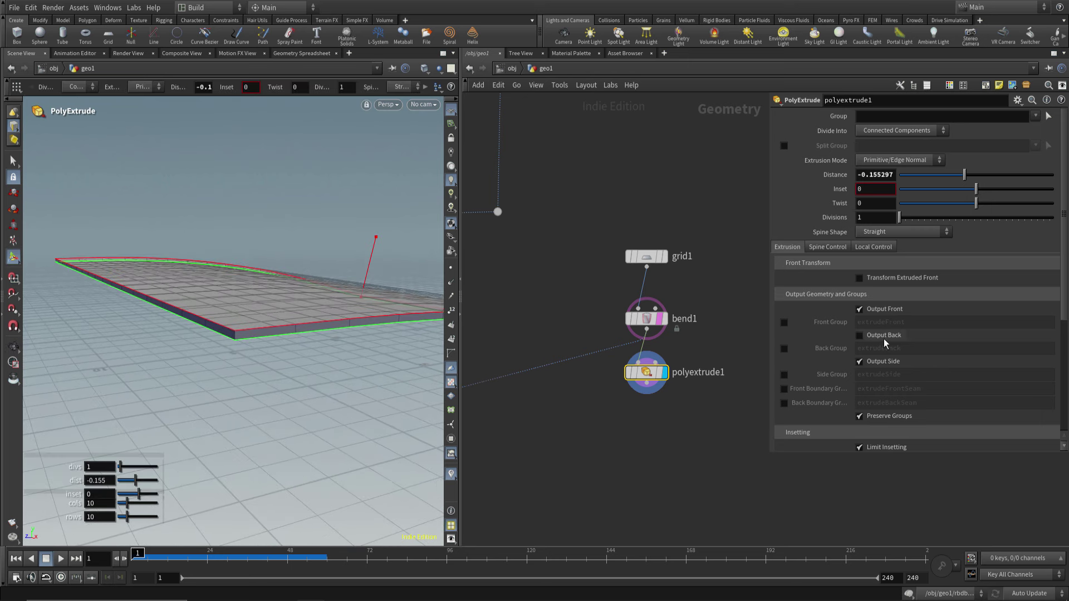
pyautogui.moveTo(369, 271); pyautogui.dragTo(371, 267)
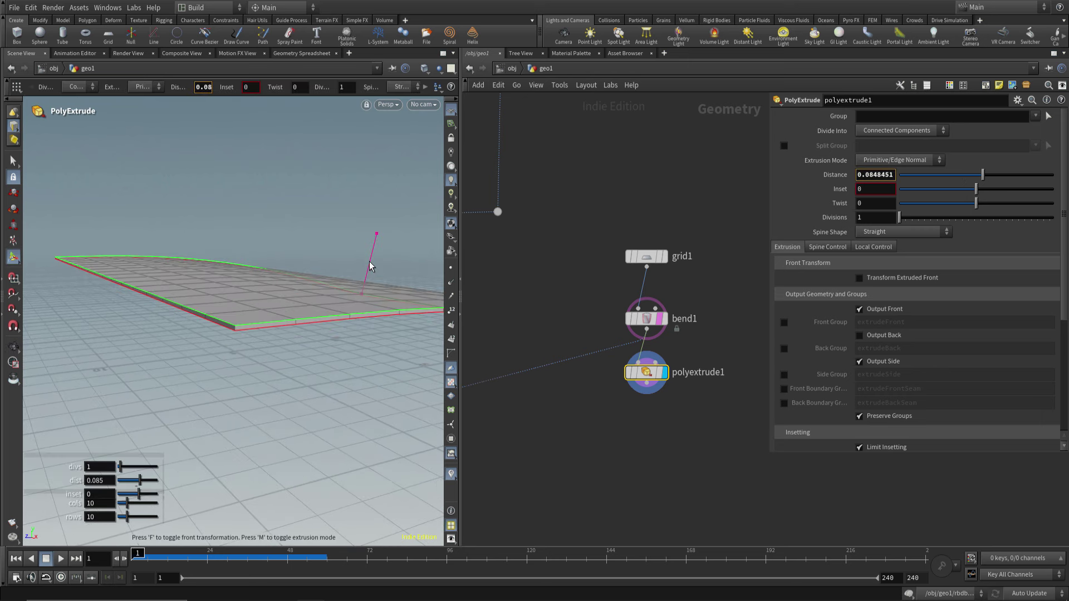
# Enable Output Back on the extrusion and inspect the grid's underside
pyautogui.moveTo(372, 302); pyautogui.dragTo(286, 305)
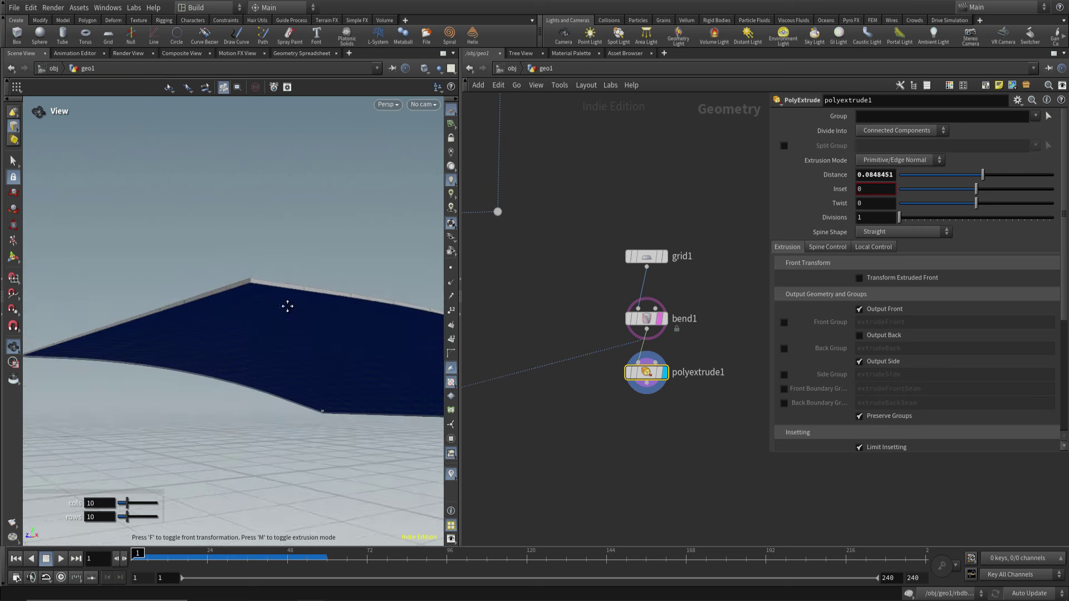
pyautogui.click(859, 336)
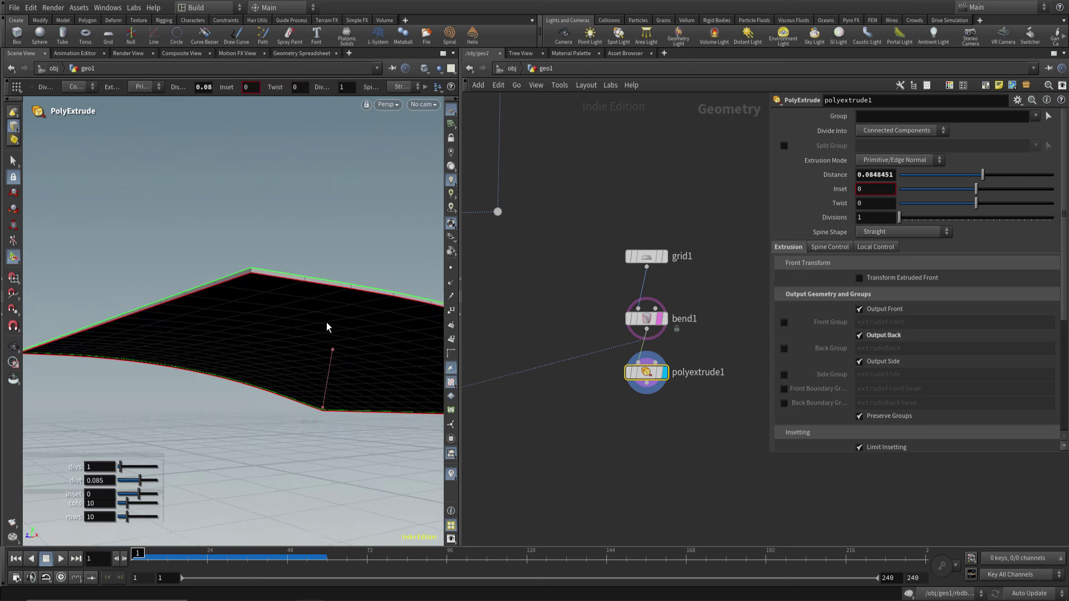
pyautogui.moveTo(326, 327)
pyautogui.mouseDown()
pyautogui.moveTo(334, 298)
pyautogui.moveTo(311, 309)
pyautogui.moveTo(317, 297)
pyautogui.moveTo(300, 357)
pyautogui.moveTo(270, 318)
pyautogui.moveTo(291, 334)
pyautogui.mouseUp()
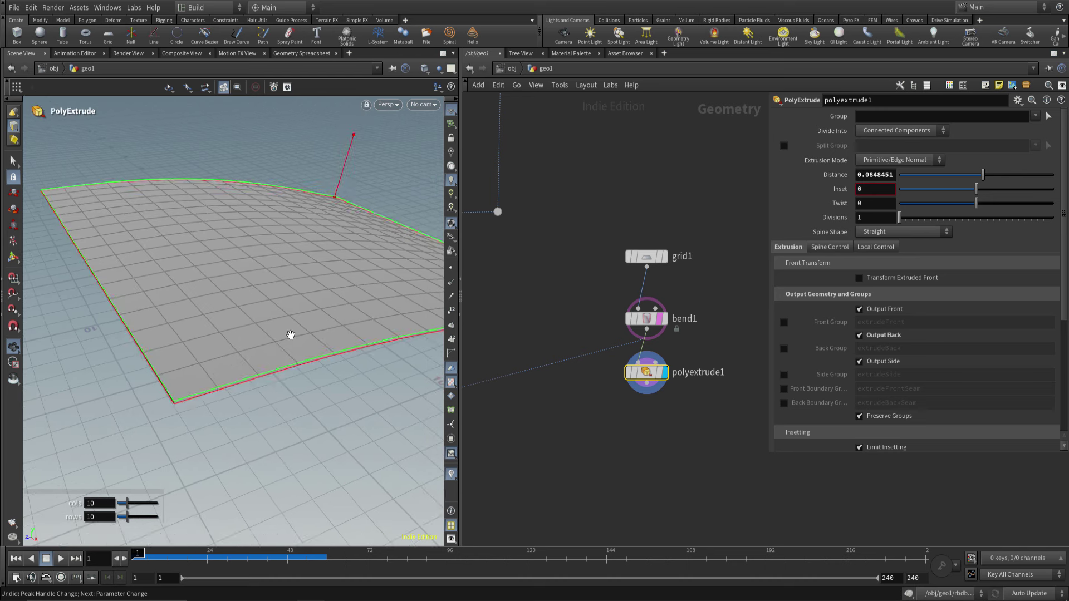
pyautogui.scroll(-3, 320, 358)
pyautogui.scroll(-3, 255, 365)
pyautogui.moveTo(255, 365); pyautogui.dragTo(331, 401)
pyautogui.moveTo(596, 455); pyautogui.dragTo(605, 433, button='middle')
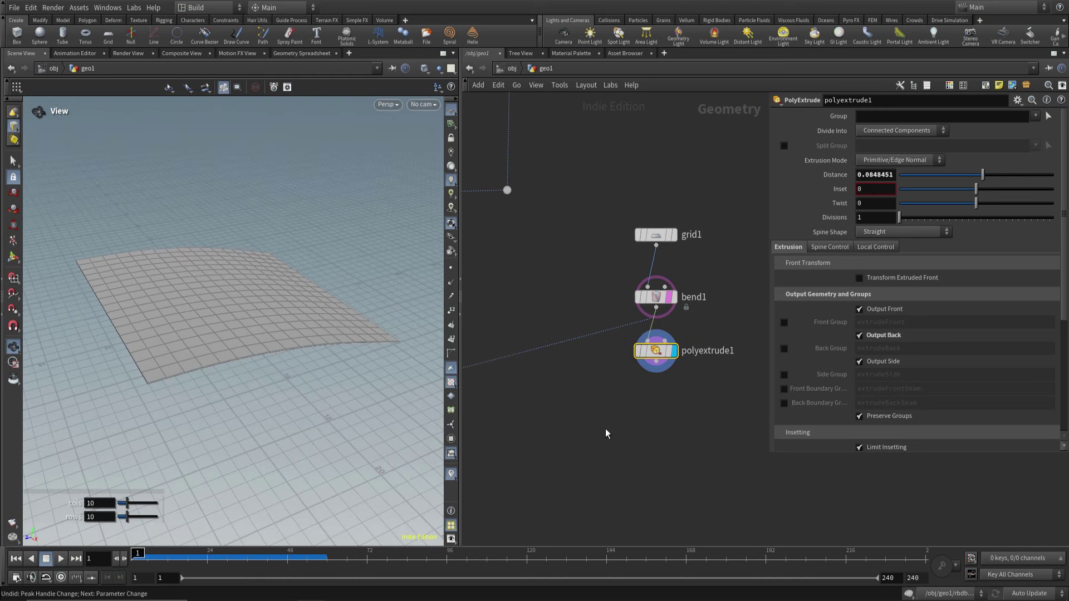
pyautogui.press('p')
pyautogui.scroll(-2, 660, 422)
pyautogui.moveTo(696, 404); pyautogui.dragTo(825, 364, button='middle')
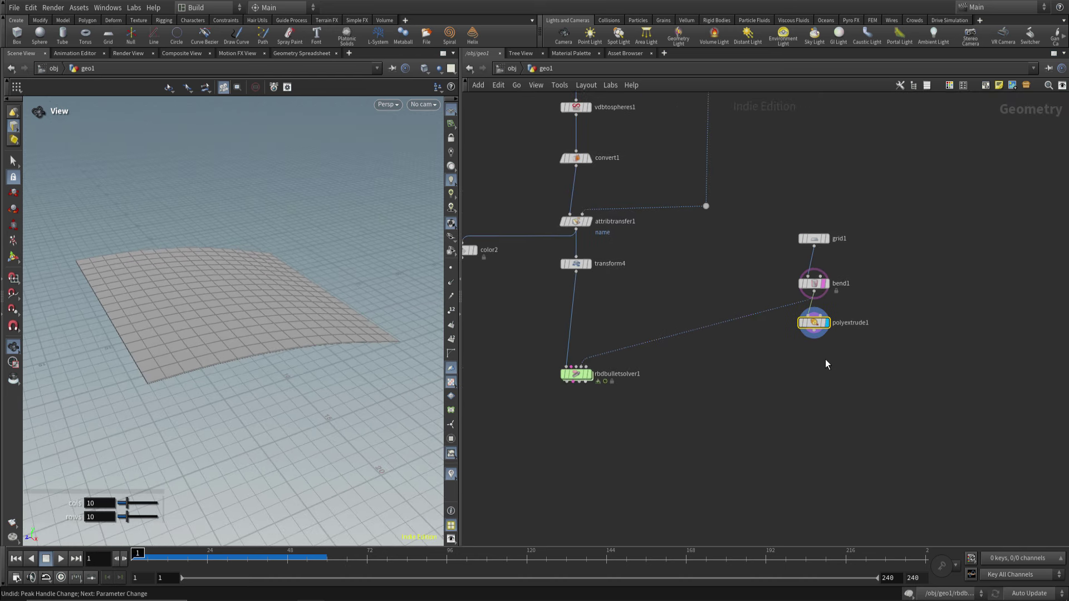
# Wire polyextrude1 into the solver's collision input and display the solver
pyautogui.click(814, 332)
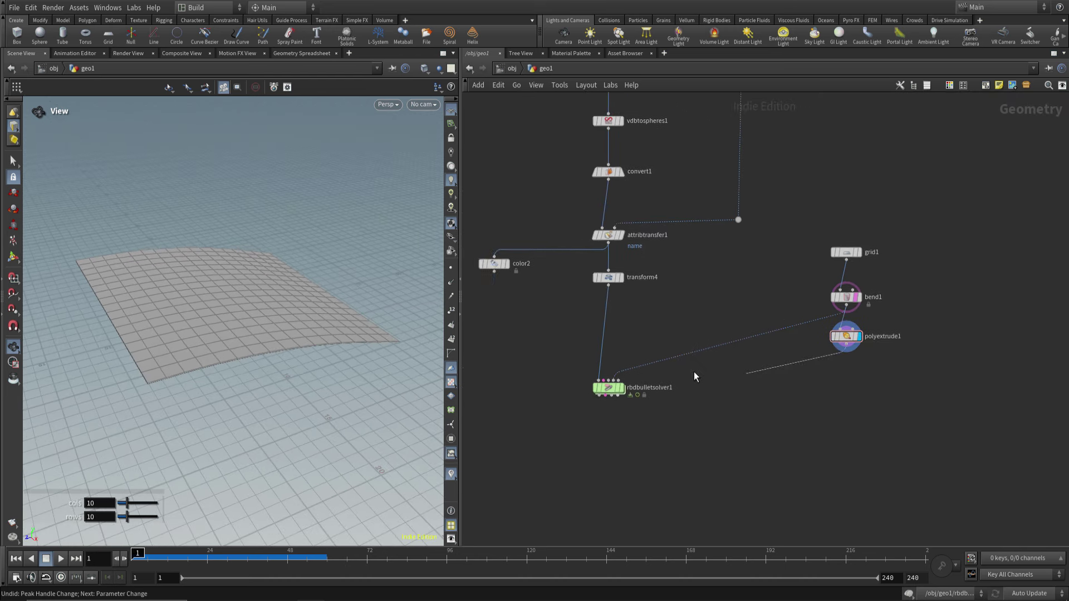
pyautogui.click(616, 380)
pyautogui.moveTo(663, 424); pyautogui.dragTo(684, 405, button='middle')
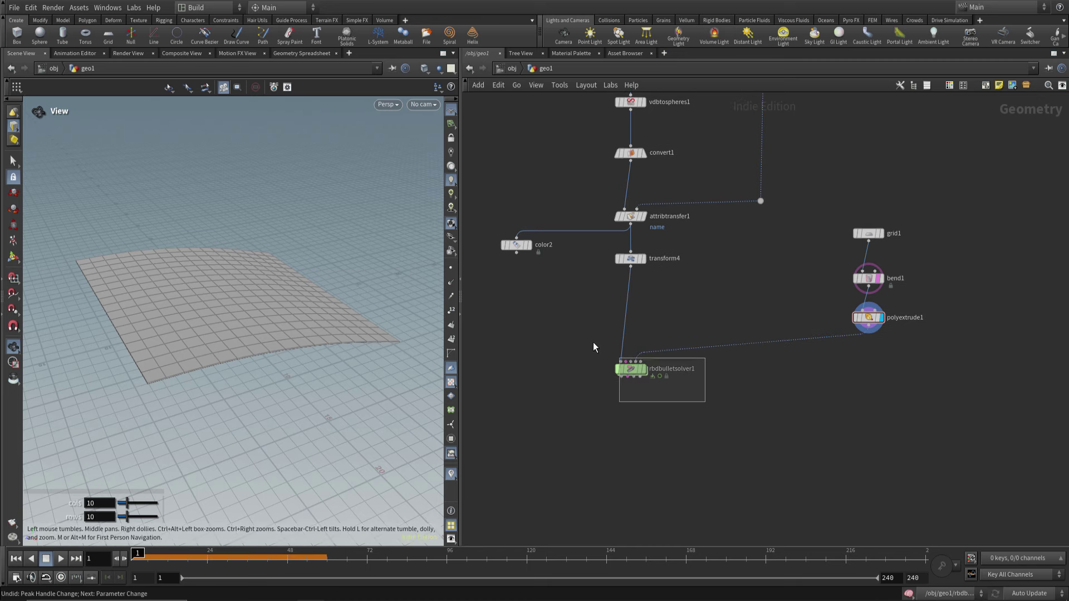
pyautogui.click(641, 369)
# Play the simulation on the thickened collider, then return to the first frame
pyautogui.moveTo(269, 382)
pyautogui.mouseDown(button='middle')
pyautogui.moveTo(257, 403)
pyautogui.moveTo(275, 384)
pyautogui.mouseUp(button='middle')
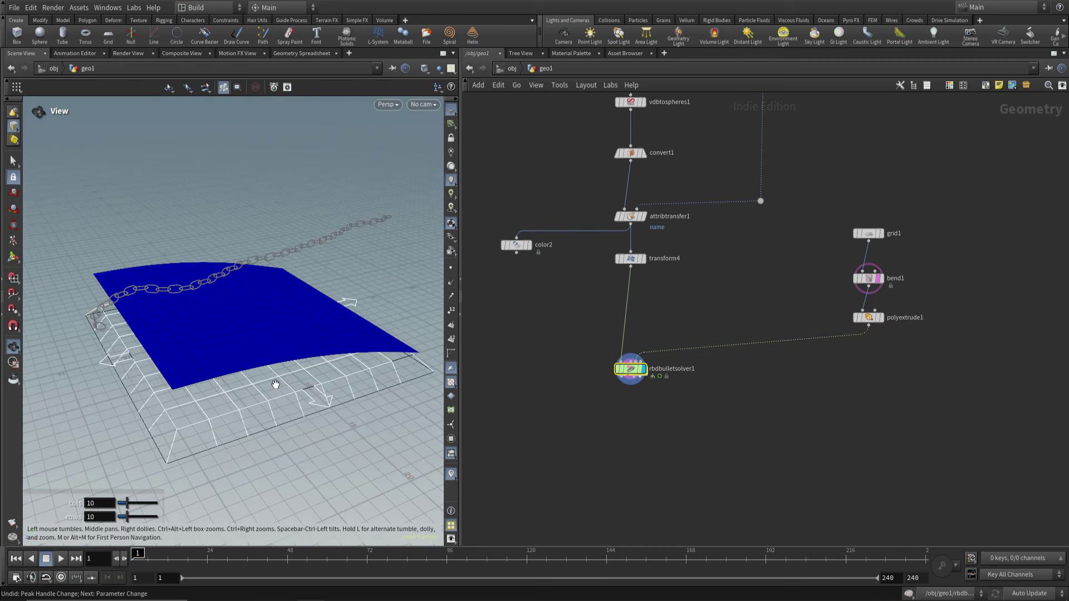
pyautogui.click(61, 559)
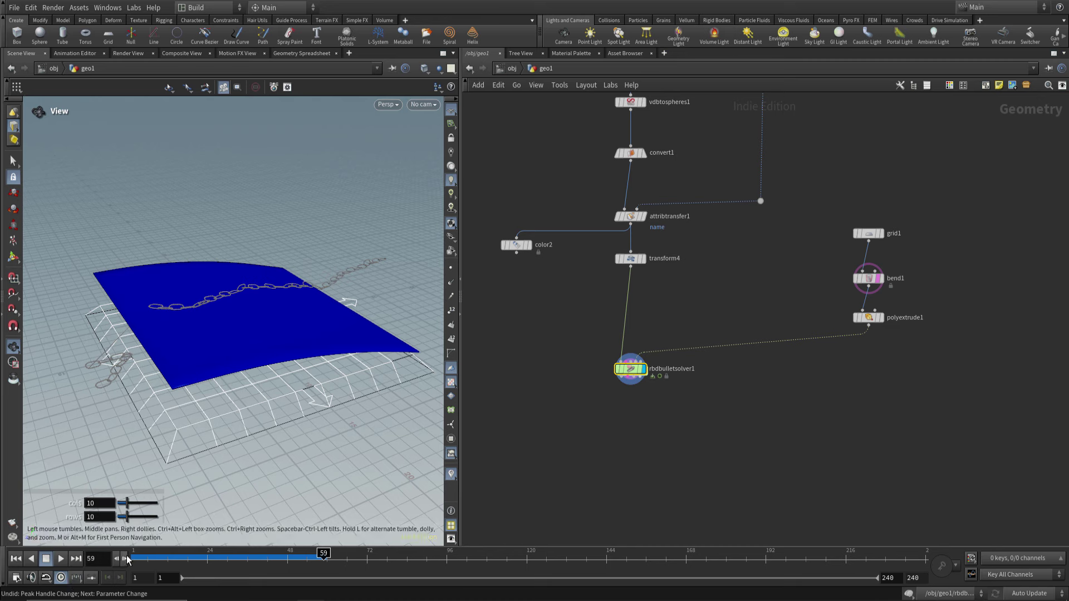
pyautogui.hotkey('ctrl', 'Up')
pyautogui.moveTo(139, 306); pyautogui.dragTo(108, 325)
pyautogui.moveTo(107, 325)
pyautogui.mouseDown(button='right')
pyautogui.moveTo(181, 310)
pyautogui.moveTo(112, 528)
pyautogui.mouseUp(button='right')
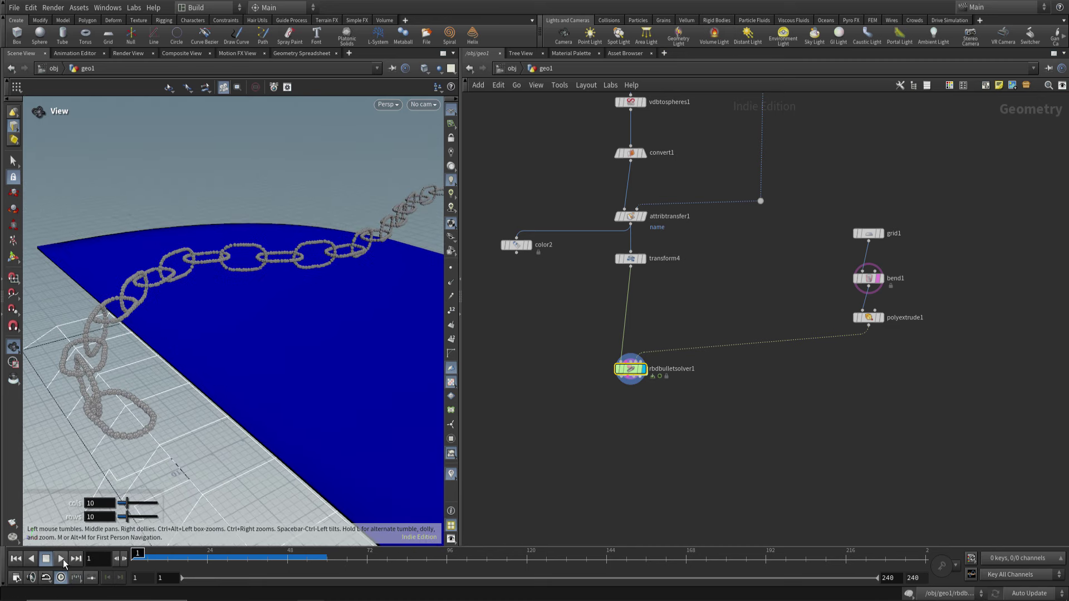
# Replay the simulation and follow the falling chain links up close
pyautogui.click(62, 560)
pyautogui.moveTo(179, 501); pyautogui.dragTo(251, 409, button='middle')
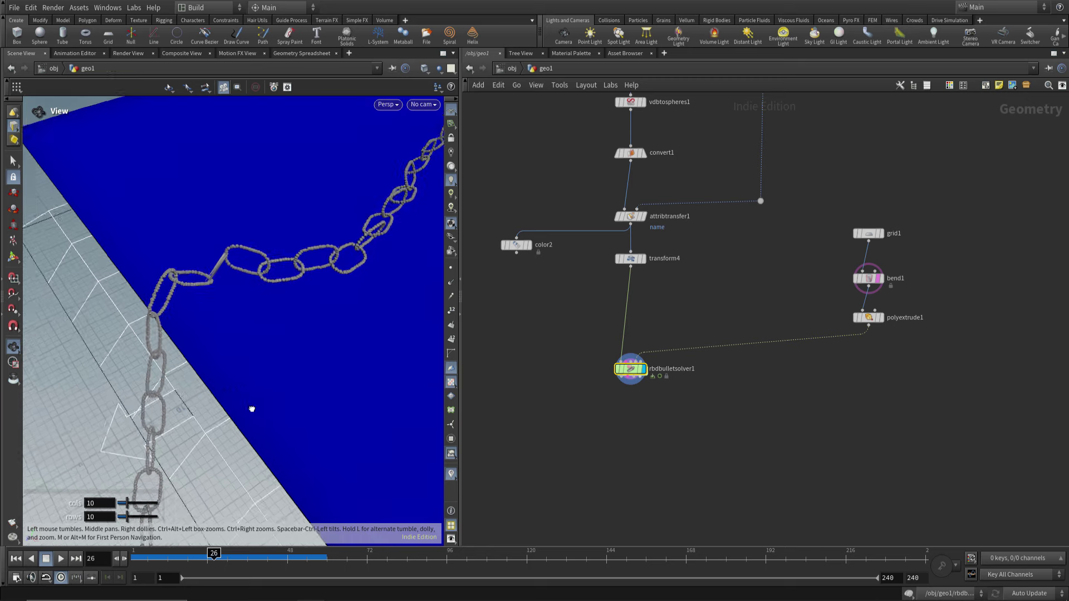
pyautogui.scroll(2, 246, 358)
pyautogui.scroll(5, 246, 358)
pyautogui.scroll(2, 305, 315)
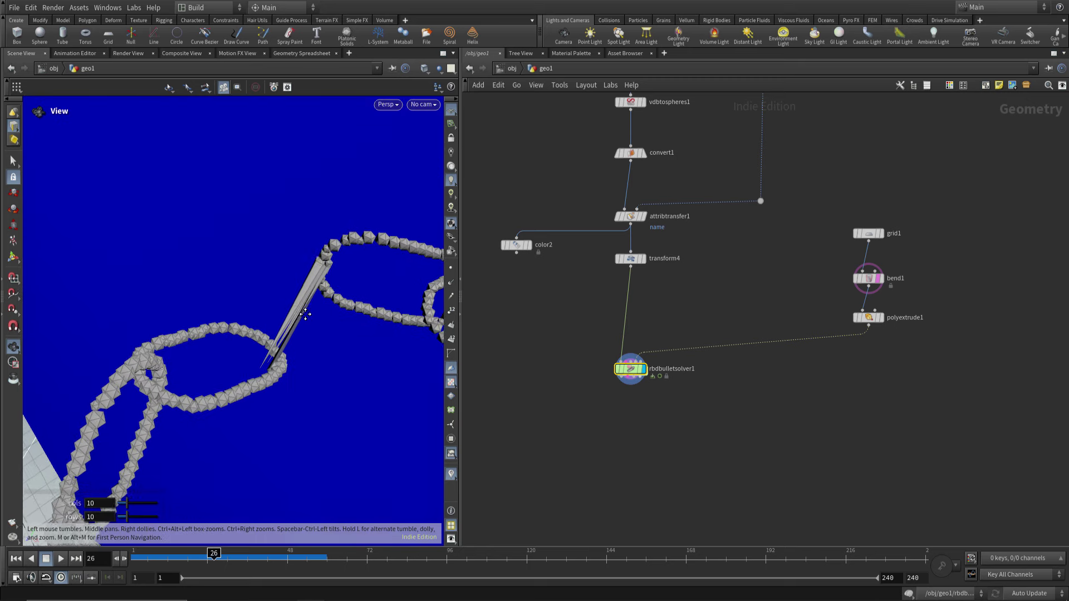
pyautogui.moveTo(305, 314); pyautogui.dragTo(290, 345, button='middle')
pyautogui.moveTo(221, 557); pyautogui.dragTo(173, 557)
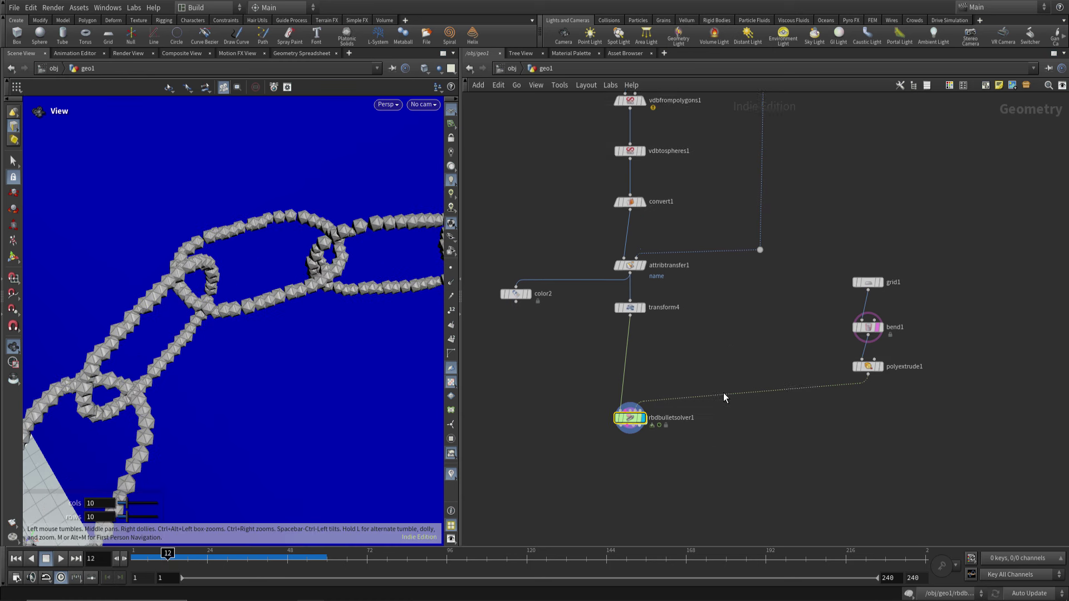
# Redisplay the solver result, view from a lower angle, and scrub back to frame 1
pyautogui.moveTo(625, 265); pyautogui.dragTo(627, 354, button='middle')
pyautogui.click(627, 351)
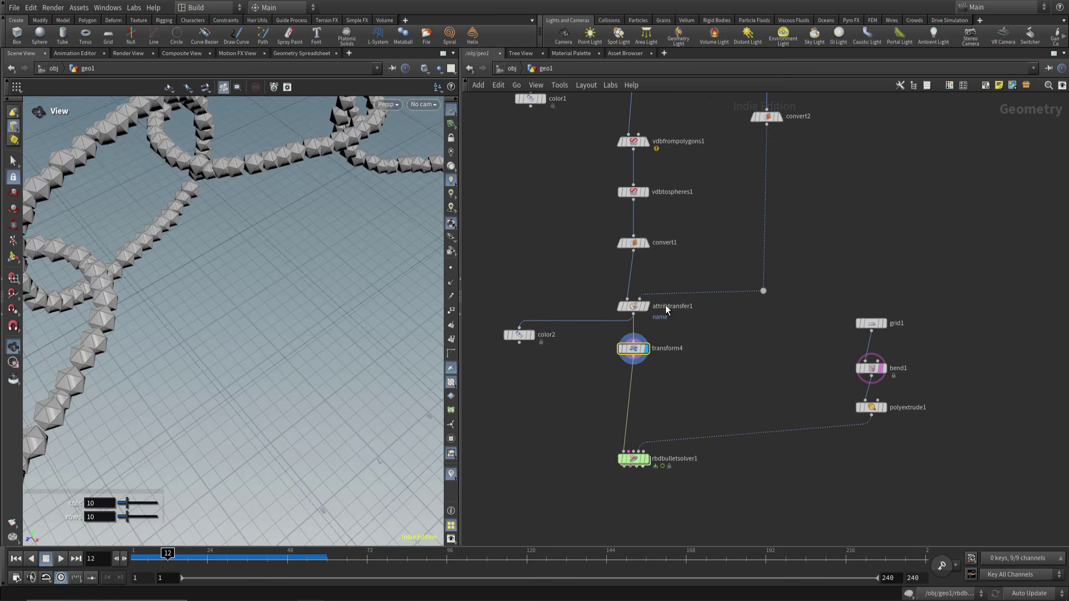
pyautogui.click(646, 458)
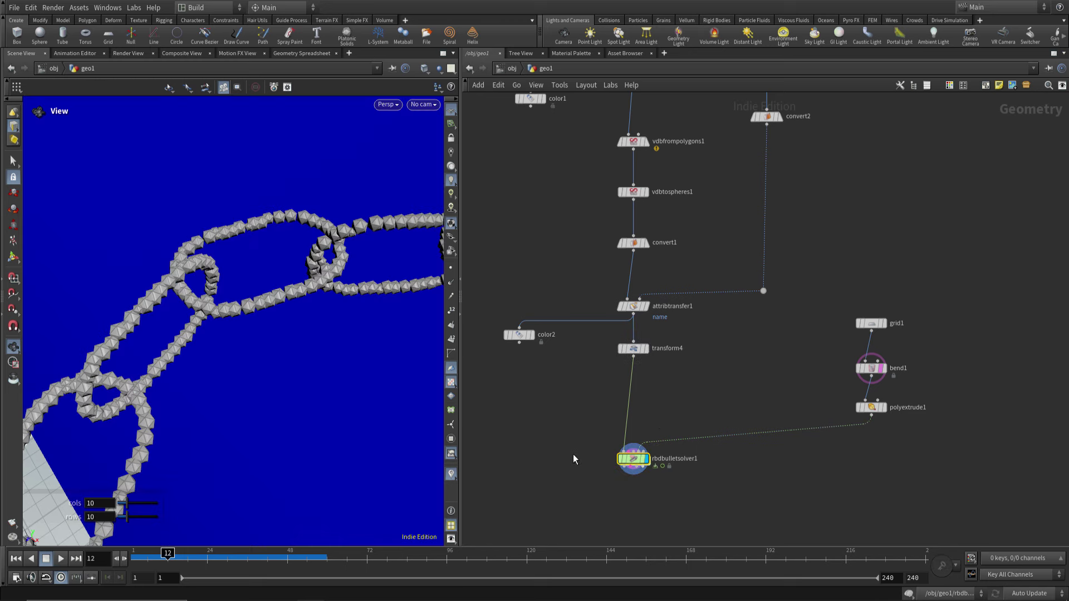
pyautogui.click(251, 557)
pyautogui.moveTo(251, 557); pyautogui.dragTo(161, 554)
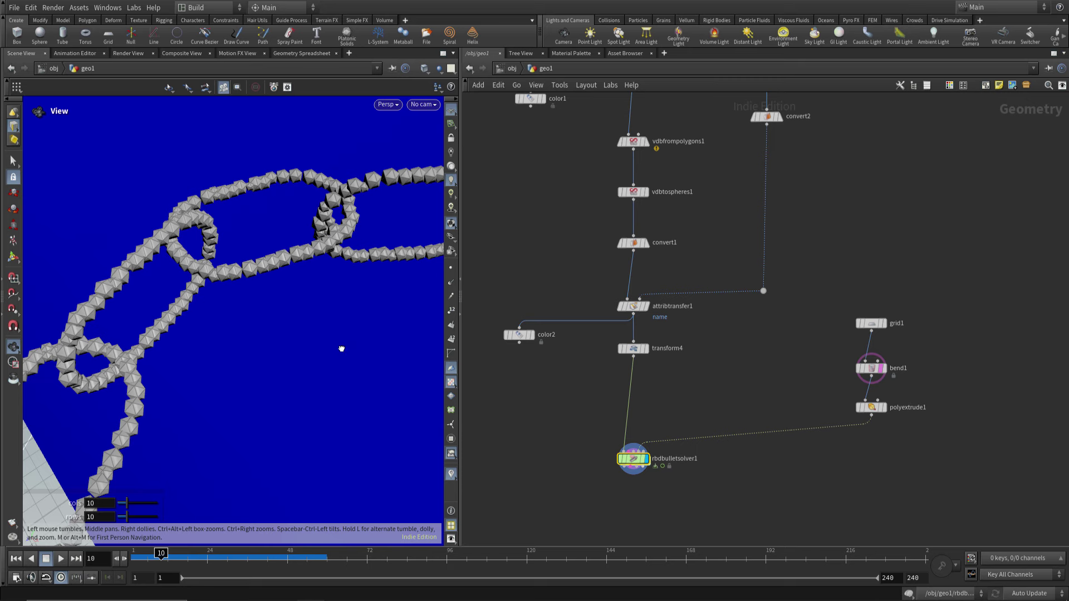
pyautogui.moveTo(341, 349)
pyautogui.mouseDown()
pyautogui.moveTo(341, 318)
pyautogui.moveTo(276, 356)
pyautogui.moveTo(294, 396)
pyautogui.mouseUp()
pyautogui.moveTo(167, 551); pyautogui.dragTo(138, 553)
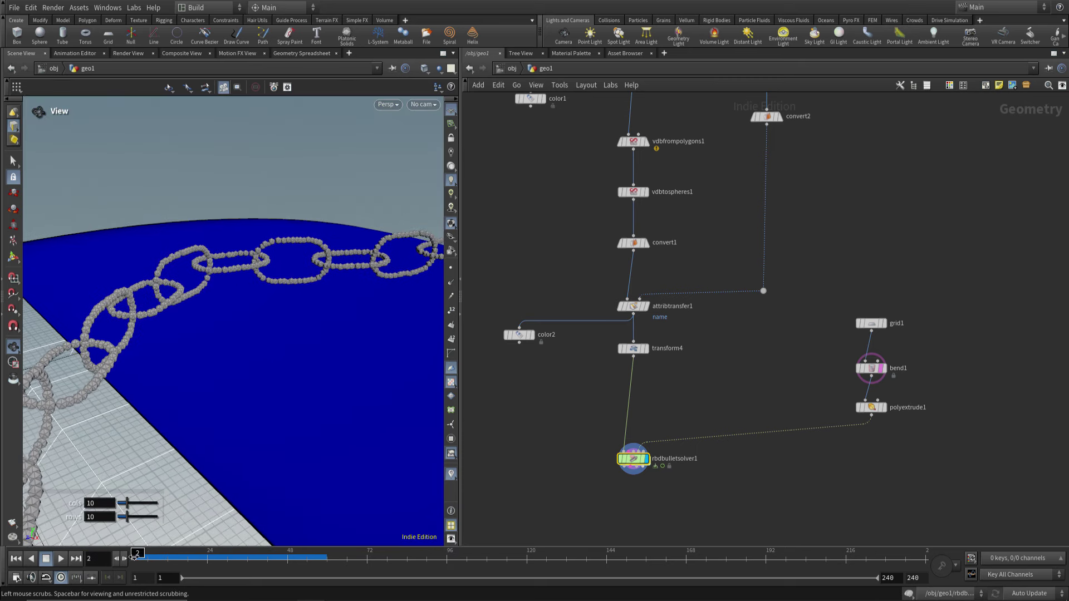
pyautogui.moveTo(284, 393); pyautogui.dragTo(276, 398, button='middle')
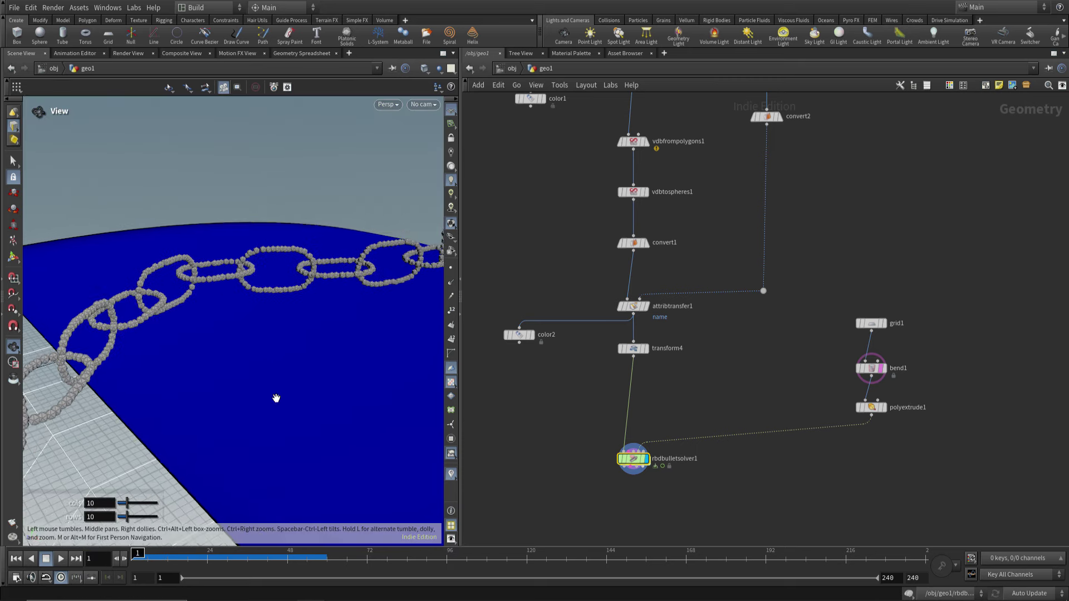
# Display the coloured original chain links and the coloured sphere-proxy chain to compare them
pyautogui.press('r')
pyautogui.click(608, 340)
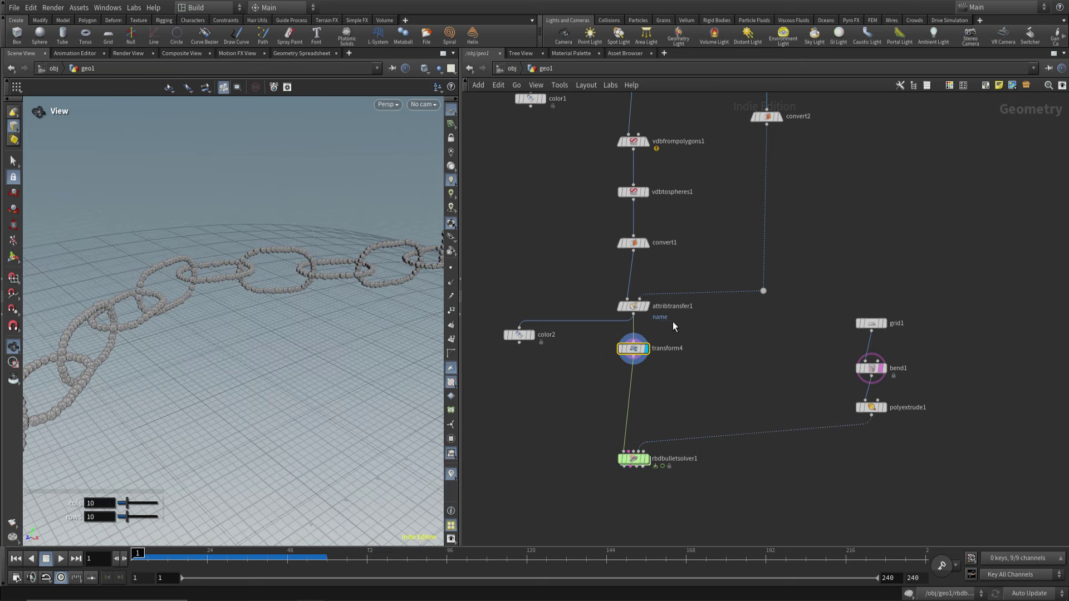
pyautogui.click(620, 308)
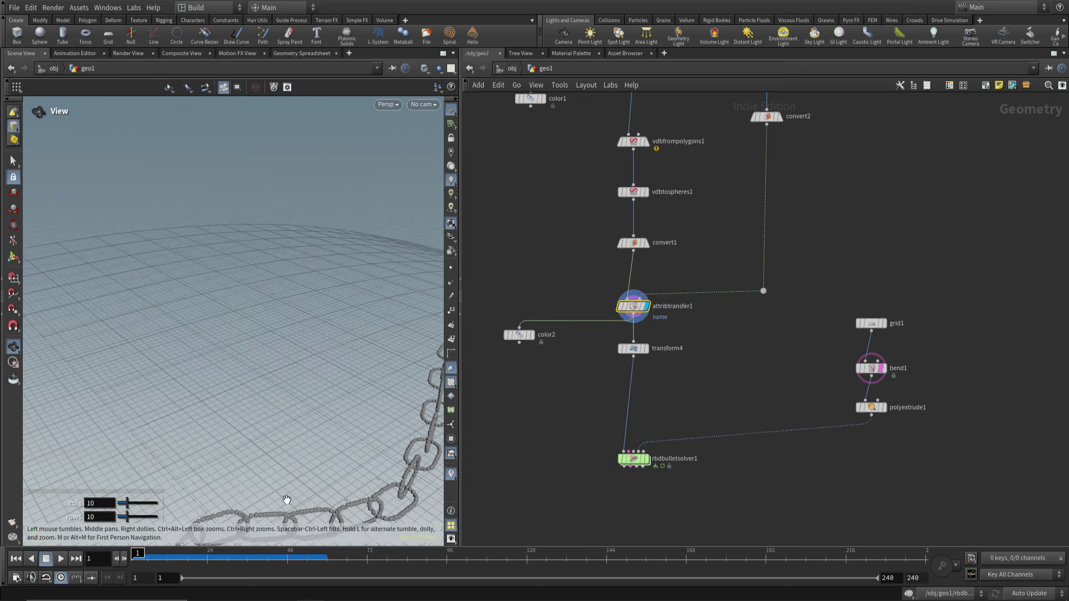
pyautogui.moveTo(286, 500)
pyautogui.mouseDown()
pyautogui.moveTo(303, 345)
pyautogui.moveTo(286, 410)
pyautogui.mouseUp()
pyautogui.scroll(3, 287, 410)
pyautogui.moveTo(570, 173); pyautogui.dragTo(577, 270, button='middle')
pyautogui.click(549, 200)
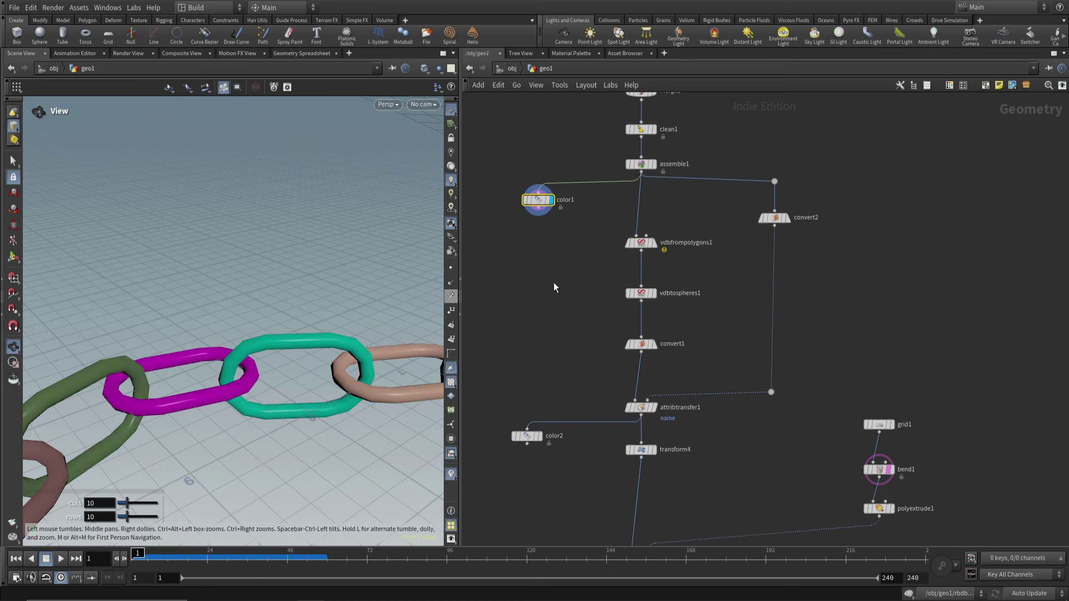
pyautogui.scroll(-2, 568, 354)
pyautogui.click(538, 408)
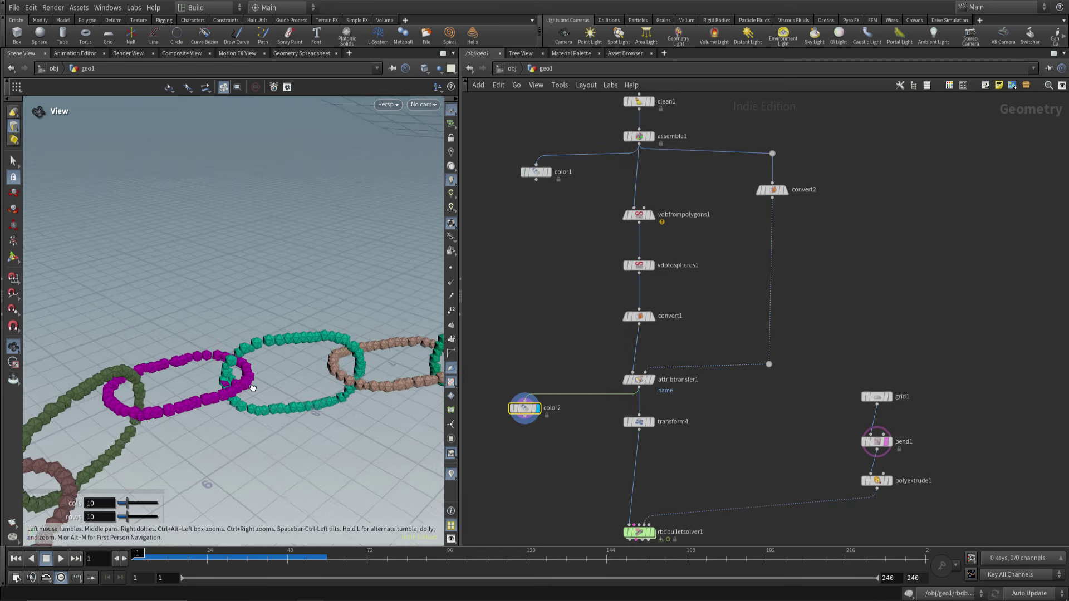
pyautogui.scroll(5, 310, 377)
pyautogui.moveTo(302, 366); pyautogui.dragTo(274, 389)
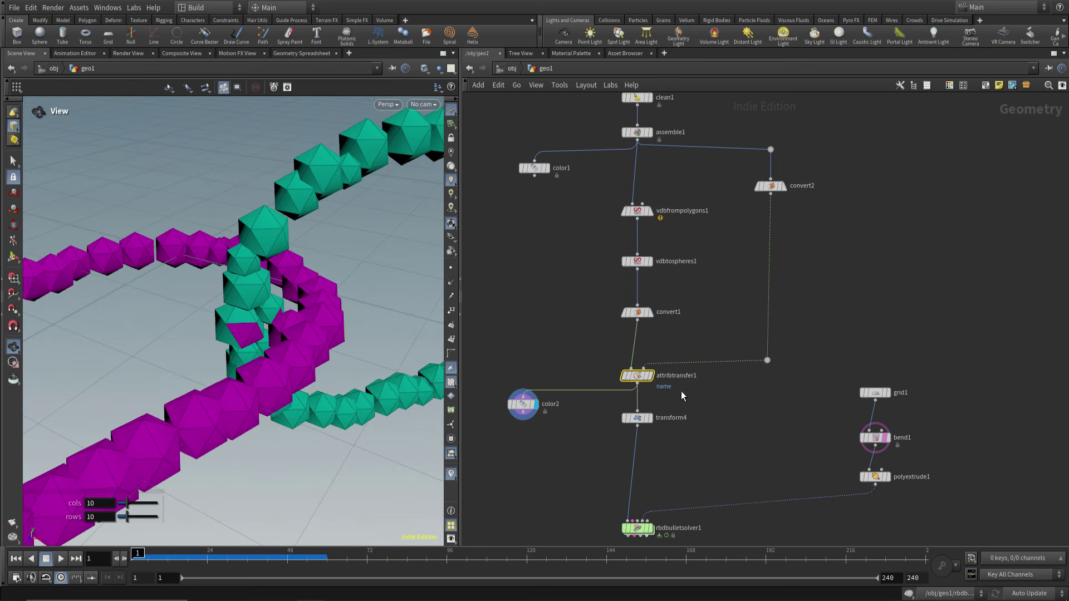
# Lower attribtransfer1's Distance Threshold to 0.24 and check each link keeps its own colour
pyautogui.press('p')
pyautogui.moveTo(881, 236)
pyautogui.mouseDown(button='middle')
pyautogui.moveTo(883, 267)
pyautogui.moveTo(883, 241)
pyautogui.moveTo(871, 245)
pyautogui.mouseUp(button='middle')
pyautogui.moveTo(899, 234); pyautogui.dragTo(914, 242)
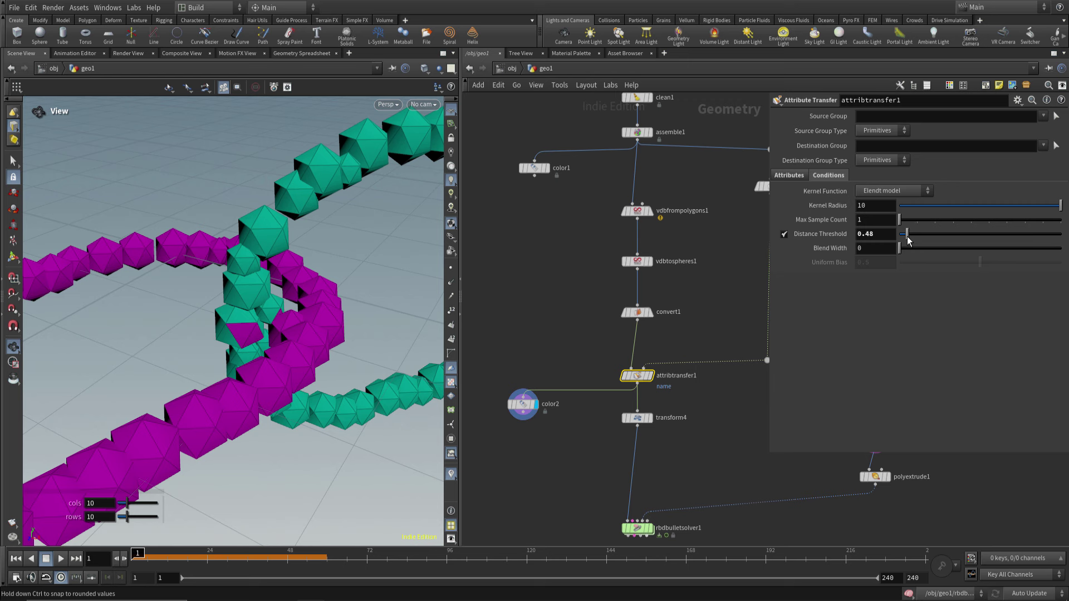
pyautogui.moveTo(908, 239); pyautogui.dragTo(904, 241)
pyautogui.moveTo(422, 330)
pyautogui.mouseDown()
pyautogui.moveTo(294, 322)
pyautogui.moveTo(307, 356)
pyautogui.mouseUp()
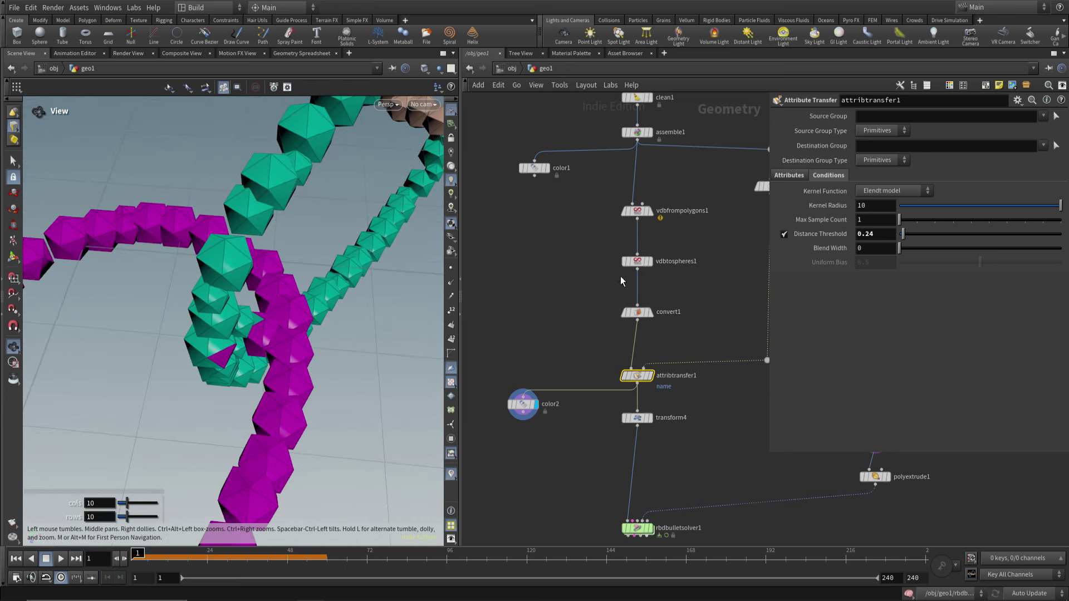
pyautogui.moveTo(670, 226)
pyautogui.mouseDown(button='middle')
pyautogui.moveTo(633, 333)
pyautogui.moveTo(586, 544)
pyautogui.mouseUp(button='middle')
# Set resample1's Length to 0.85, then display rbdbulletsolver1
pyautogui.click(620, 224)
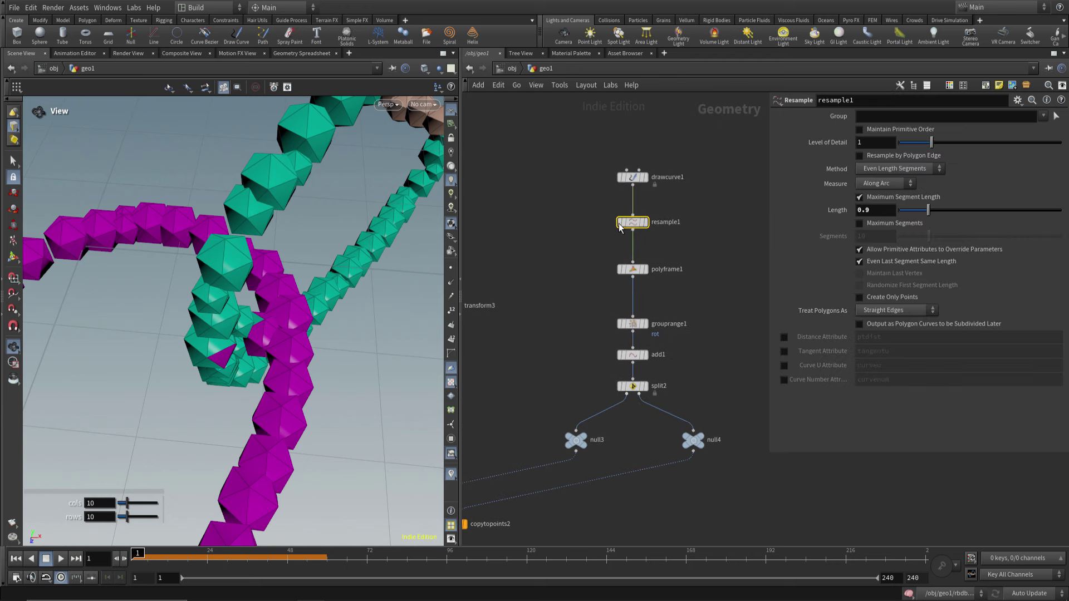
pyautogui.write('85')
pyautogui.press('Return')
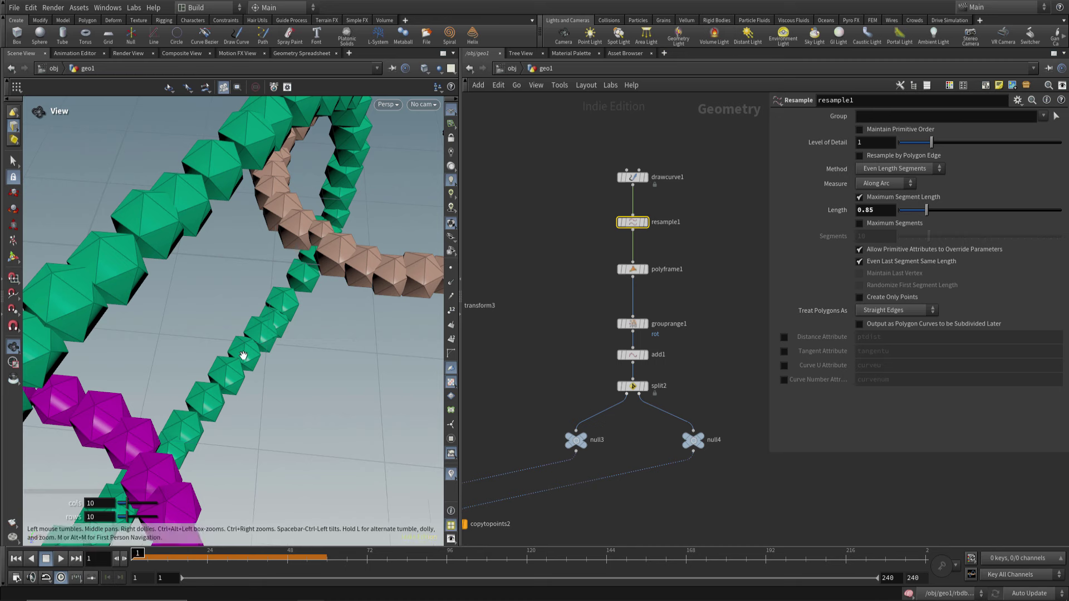
pyautogui.moveTo(244, 356)
pyautogui.mouseDown()
pyautogui.moveTo(218, 326)
pyautogui.moveTo(258, 339)
pyautogui.mouseUp()
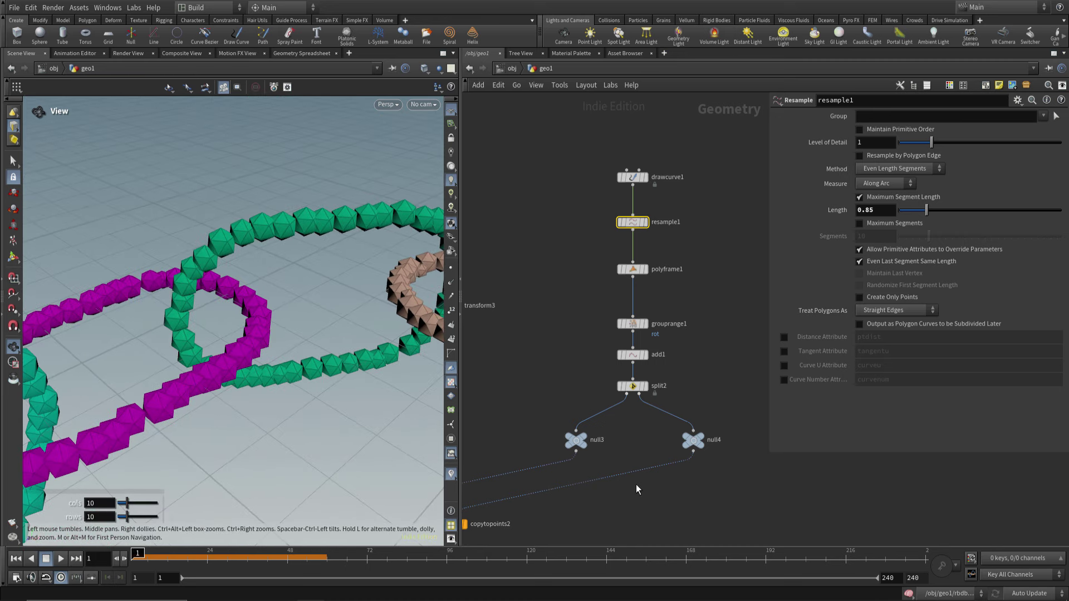
pyautogui.moveTo(635, 489); pyautogui.dragTo(602, 341, button='middle')
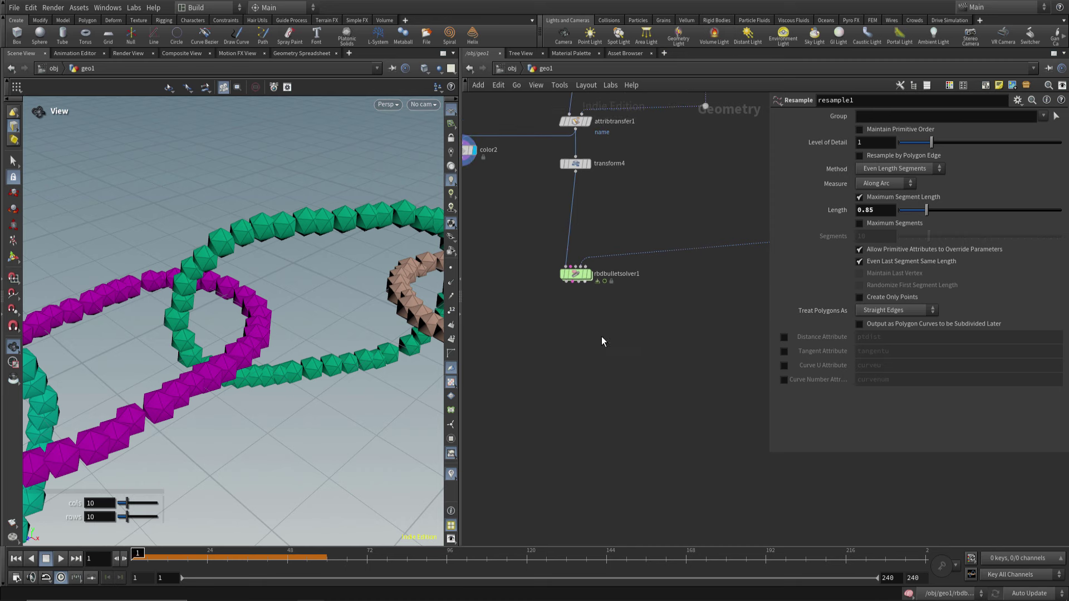
pyautogui.click(575, 273)
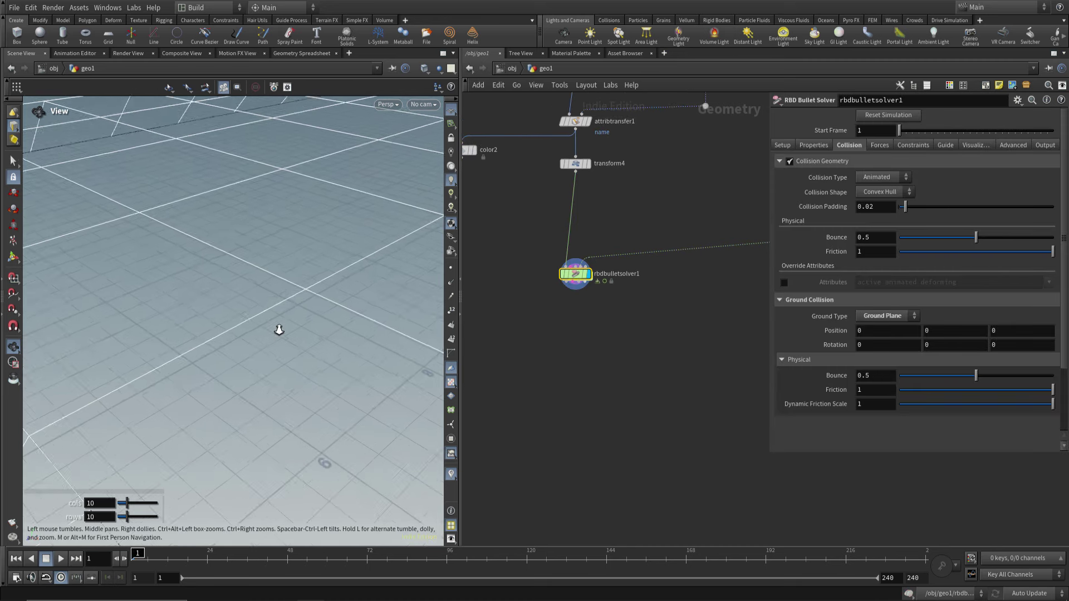
# Orbit toward the bent blue collider and play the RBD Bullet simulation of the proxy chain
pyautogui.moveTo(178, 339)
pyautogui.mouseDown()
pyautogui.moveTo(265, 319)
pyautogui.moveTo(212, 375)
pyautogui.moveTo(218, 360)
pyautogui.mouseUp()
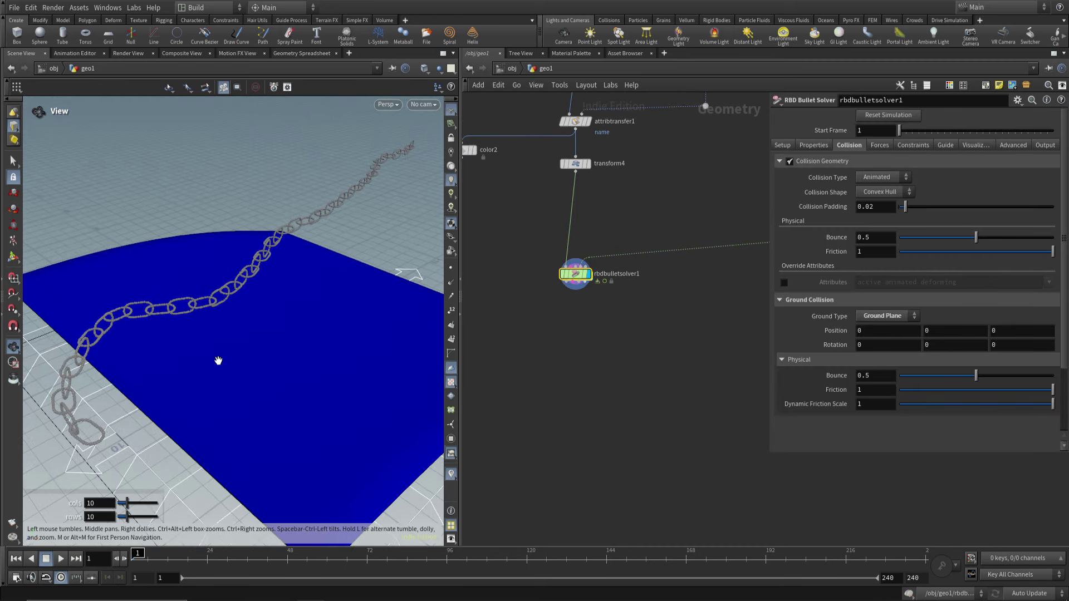
pyautogui.moveTo(147, 477); pyautogui.dragTo(89, 535)
pyautogui.click(62, 559)
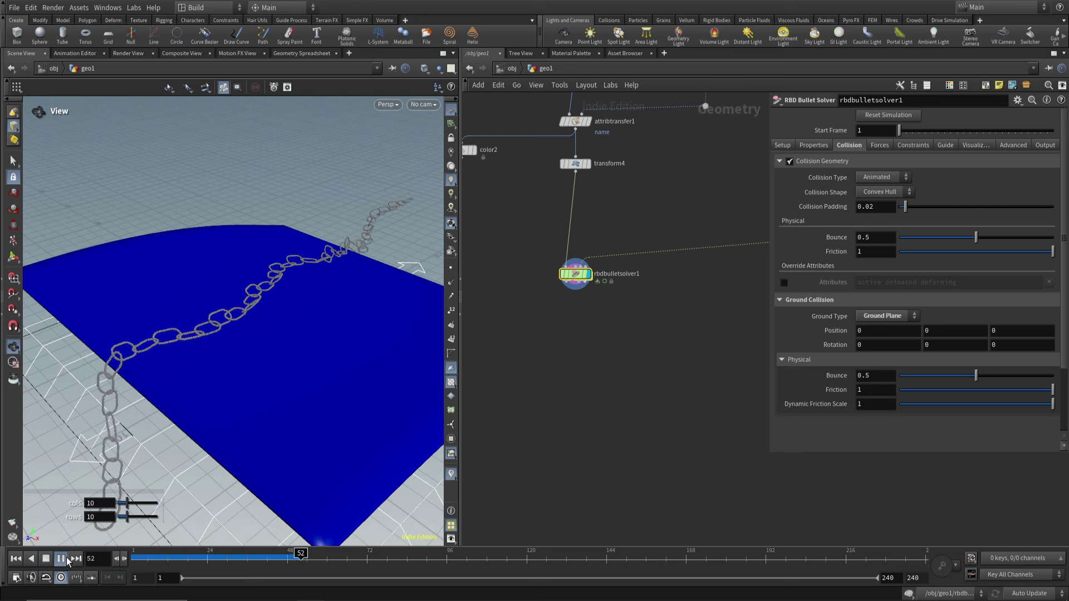
pyautogui.moveTo(111, 446); pyautogui.dragTo(142, 401)
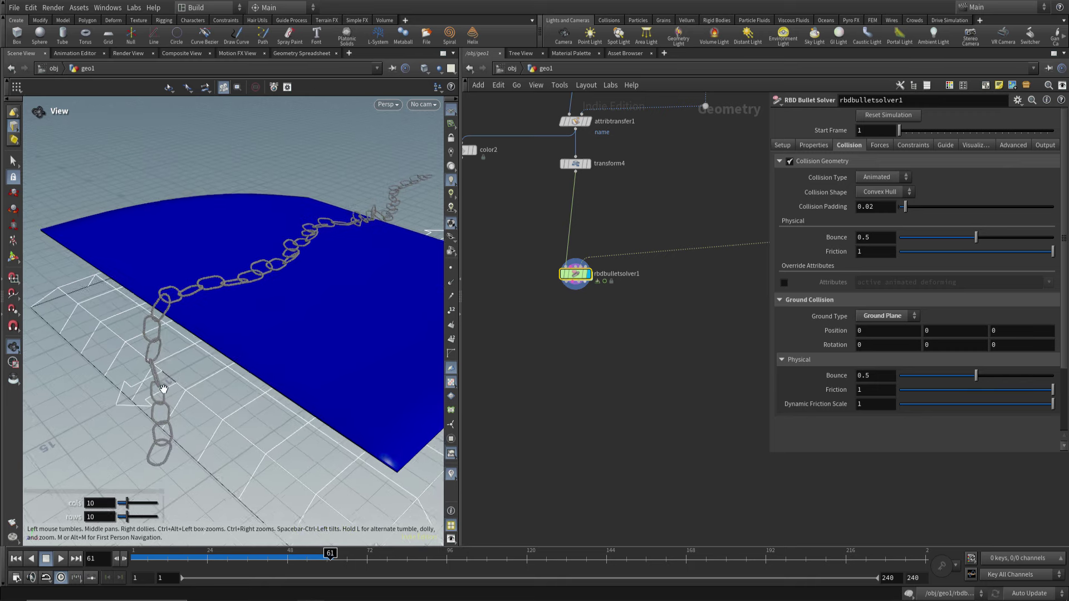
pyautogui.scroll(5, 262, 334)
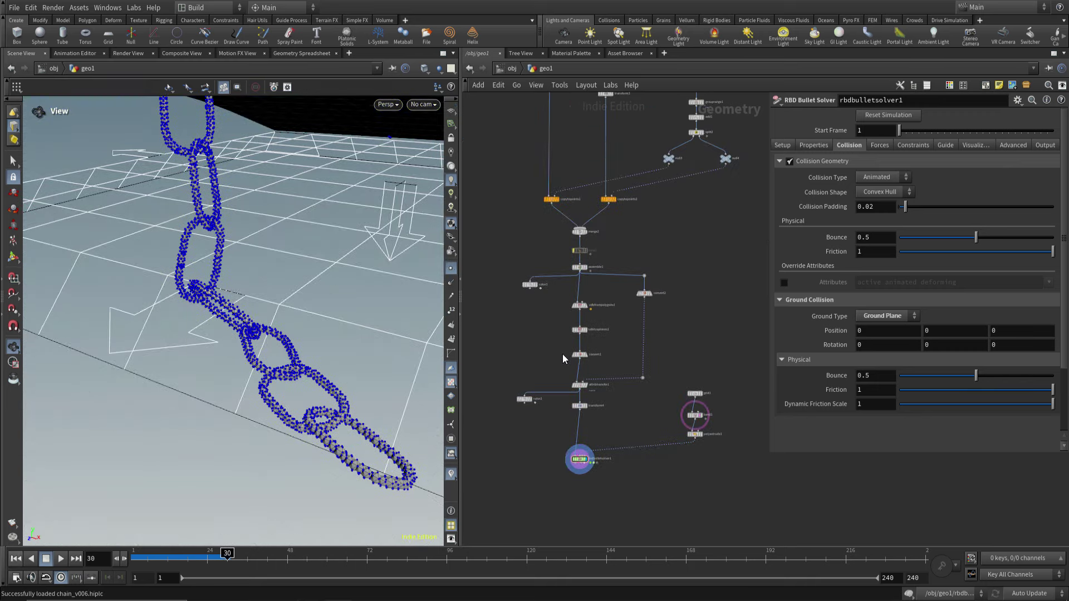
# Rewind the timeline to frame 1 and replay the chain draping onto the blue collider
pyautogui.moveTo(543, 330); pyautogui.dragTo(568, 268, button='middle')
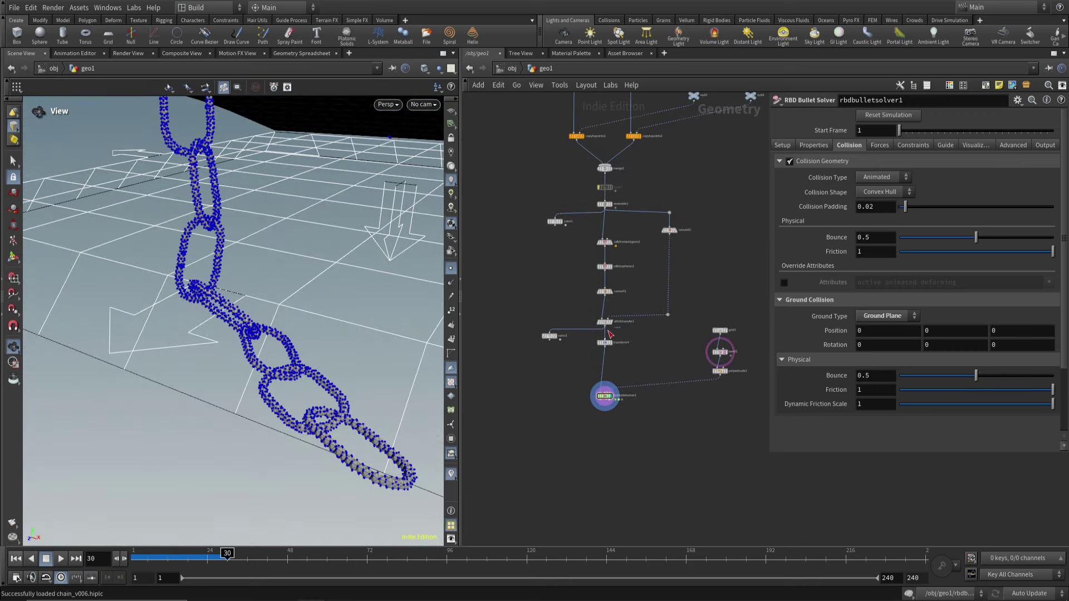
pyautogui.moveTo(611, 449); pyautogui.dragTo(617, 430, button='middle')
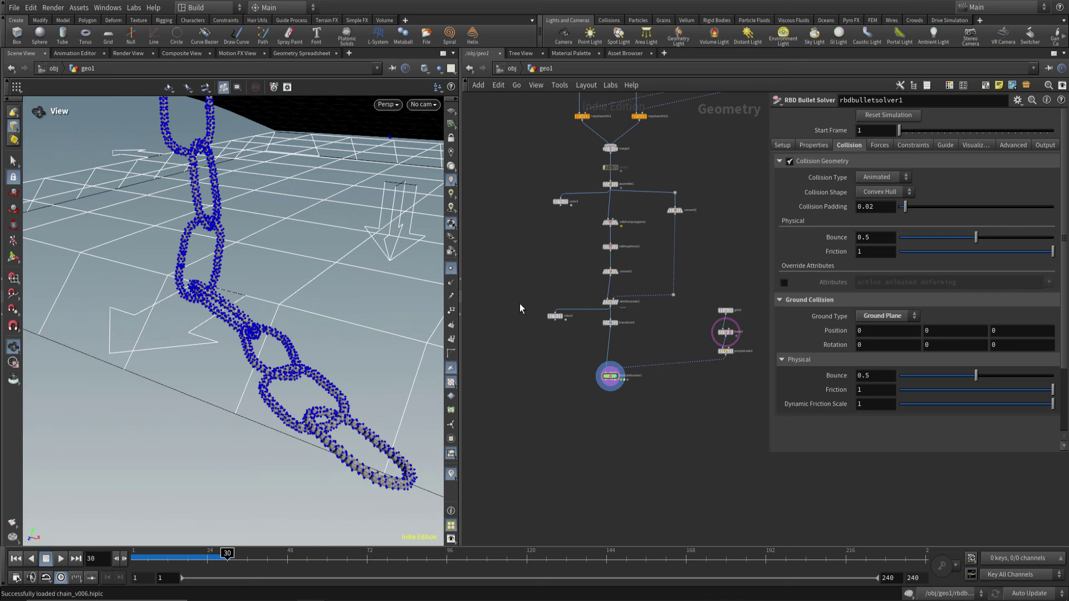
pyautogui.moveTo(370, 351)
pyautogui.mouseDown()
pyautogui.moveTo(327, 365)
pyautogui.moveTo(252, 491)
pyautogui.mouseUp()
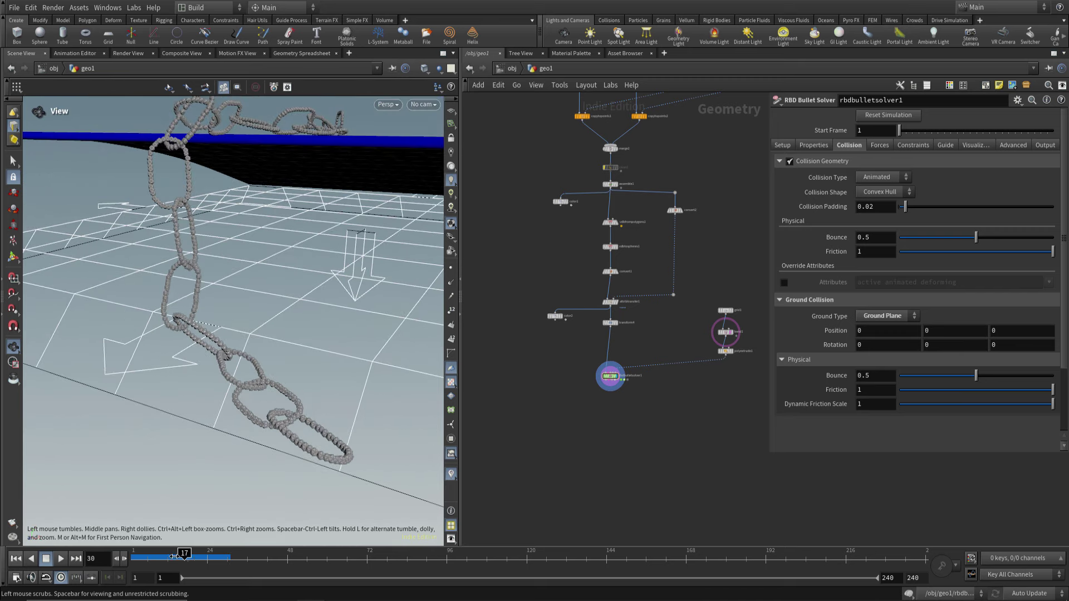
pyautogui.moveTo(174, 556); pyautogui.dragTo(134, 556)
pyautogui.moveTo(238, 400)
pyautogui.mouseDown()
pyautogui.moveTo(273, 370)
pyautogui.moveTo(281, 381)
pyautogui.mouseUp()
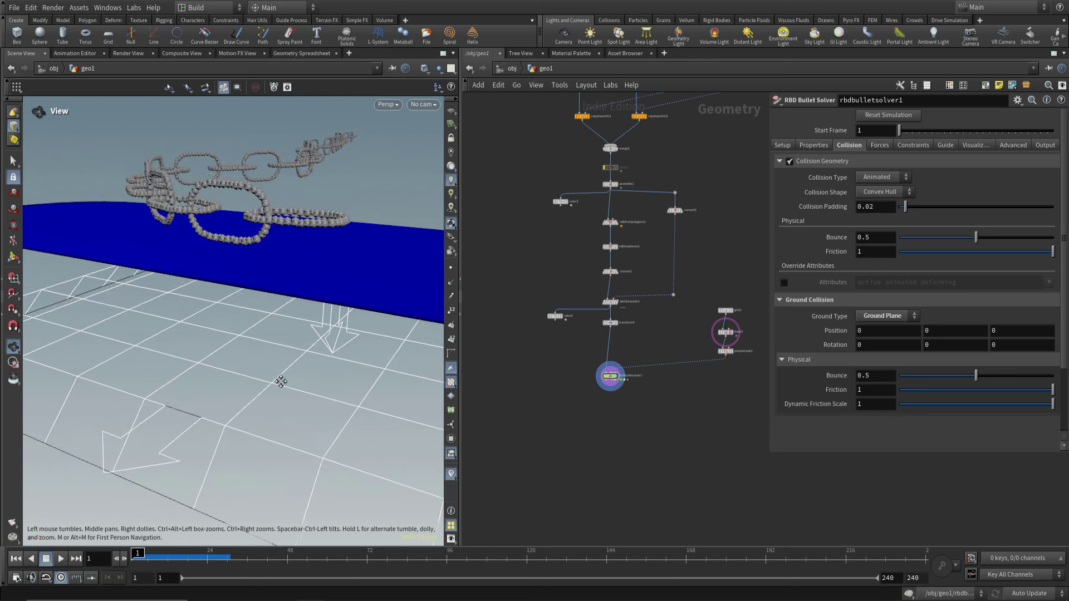
pyautogui.press('Up')
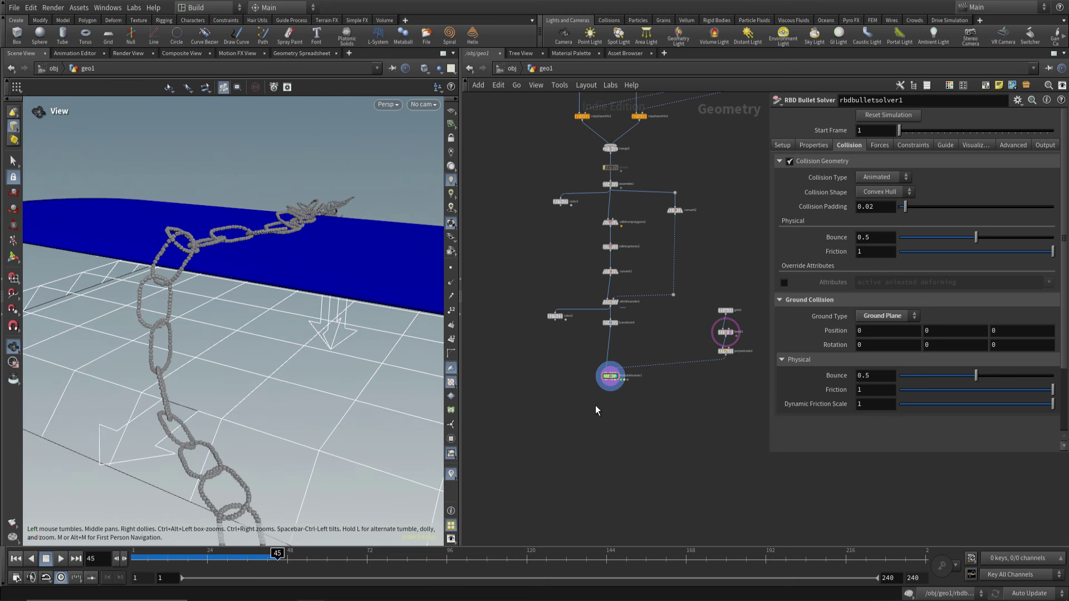
pyautogui.scroll(2, 596, 410)
pyautogui.scroll(2, 595, 410)
# Add a Point Deform node below the rigid body solver
pyautogui.press('Tab')
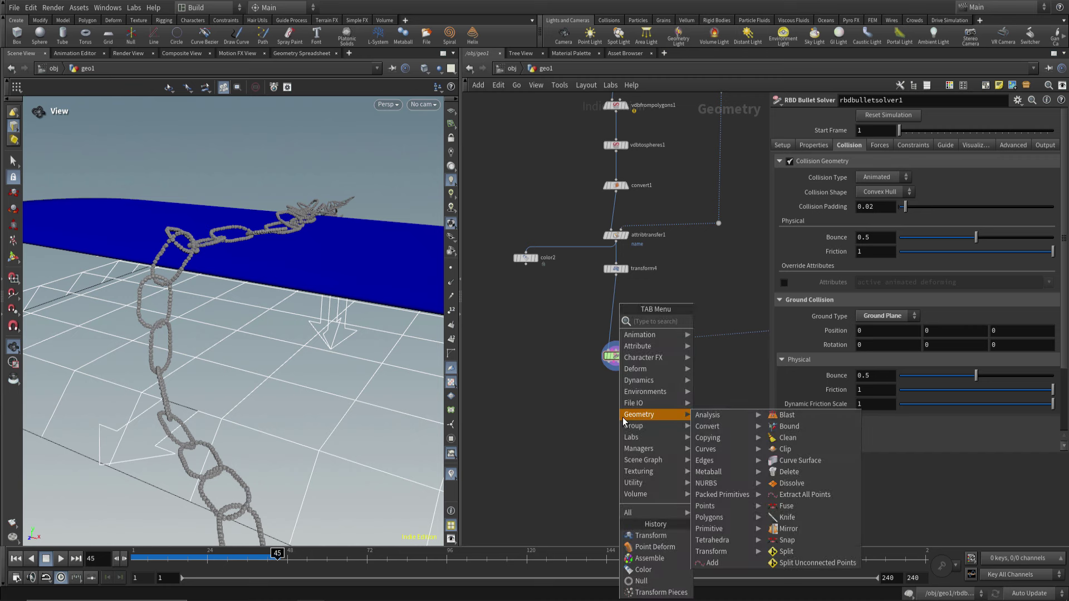
pyautogui.write('pointde')
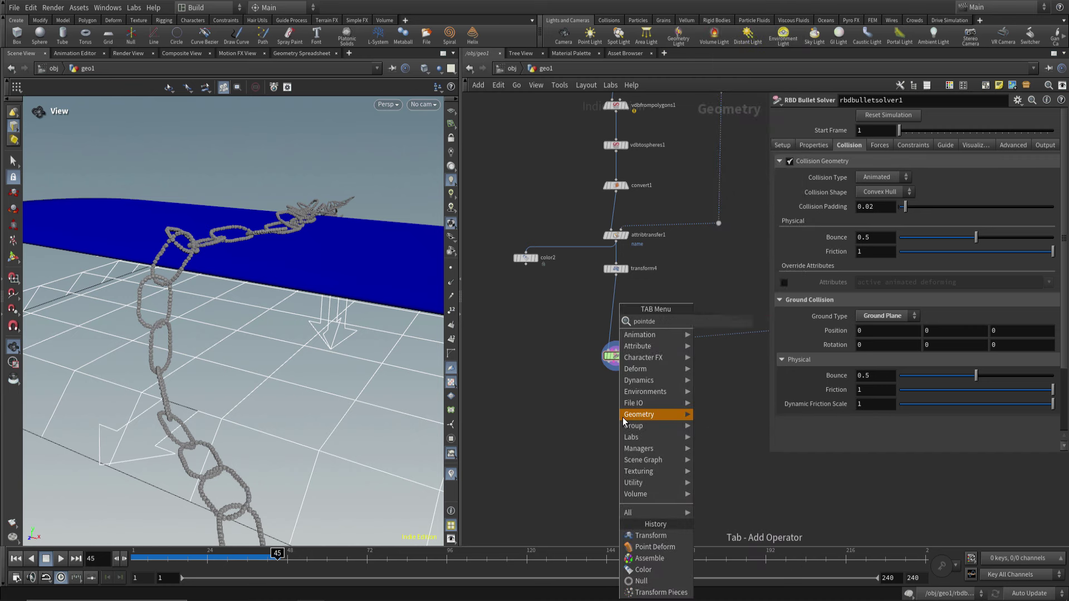
pyautogui.write('form')
pyautogui.press('Return')
pyautogui.click(623, 420)
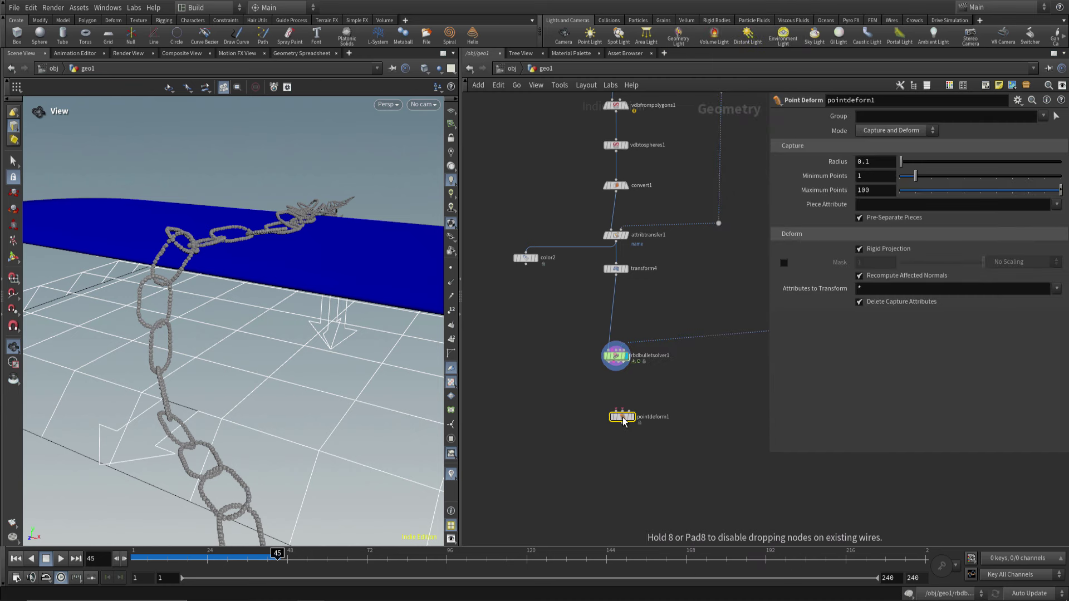
pyautogui.moveTo(626, 419)
pyautogui.mouseDown()
pyautogui.moveTo(612, 421)
pyautogui.moveTo(617, 429)
pyautogui.mouseUp()
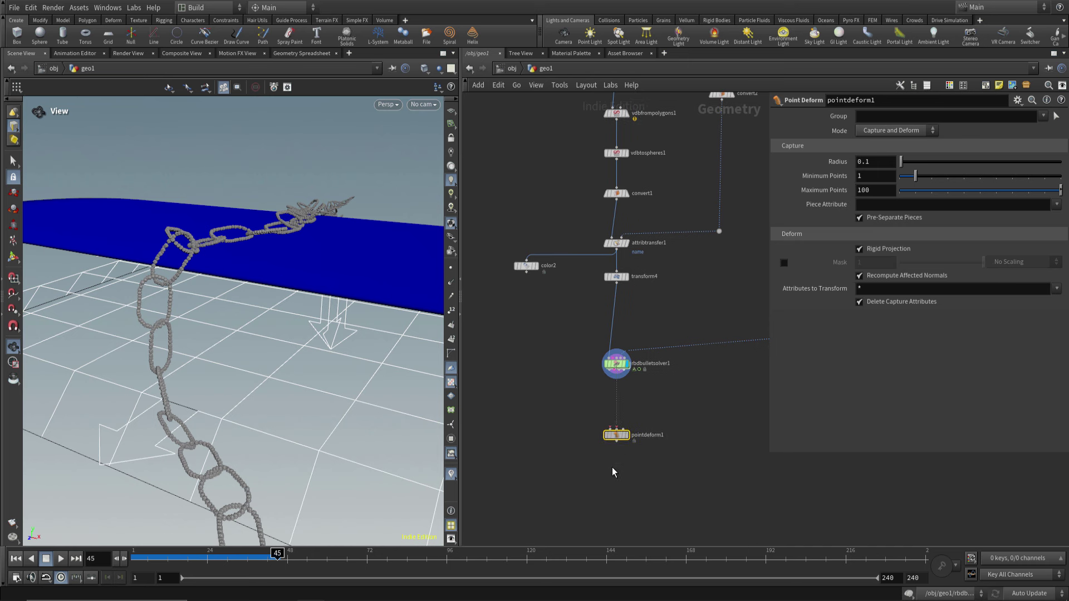
# Add a Null node between the solver and the Point Deform node
pyautogui.press('Tab')
pyautogui.write('null')
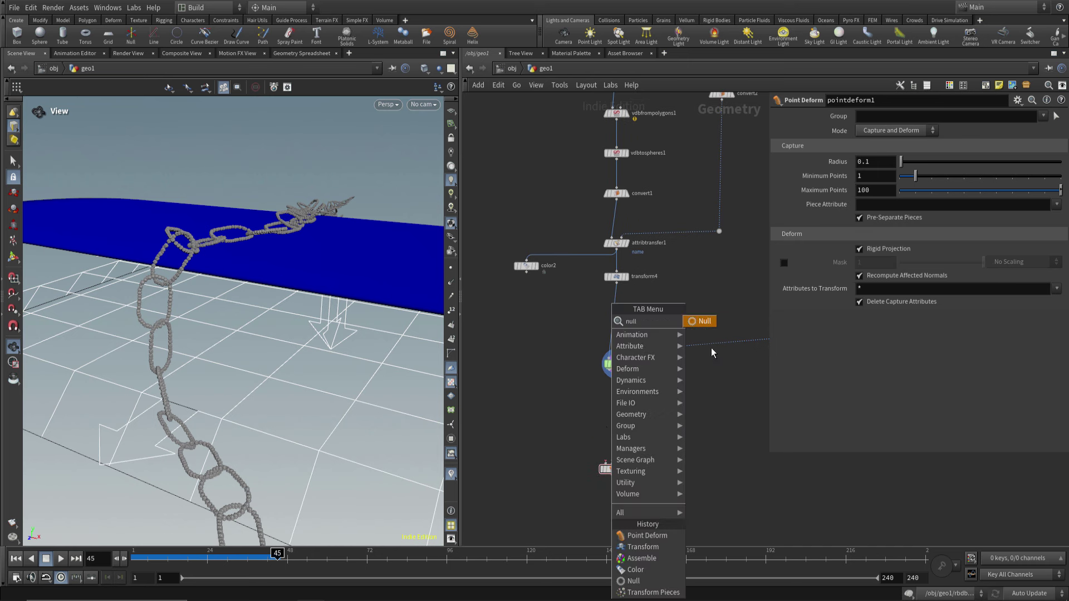
pyautogui.press('Return')
pyautogui.click(600, 408)
# Paste a second null off the solver and wire null5 into pointdeform1's lattice input
pyautogui.scroll(2, 576, 432)
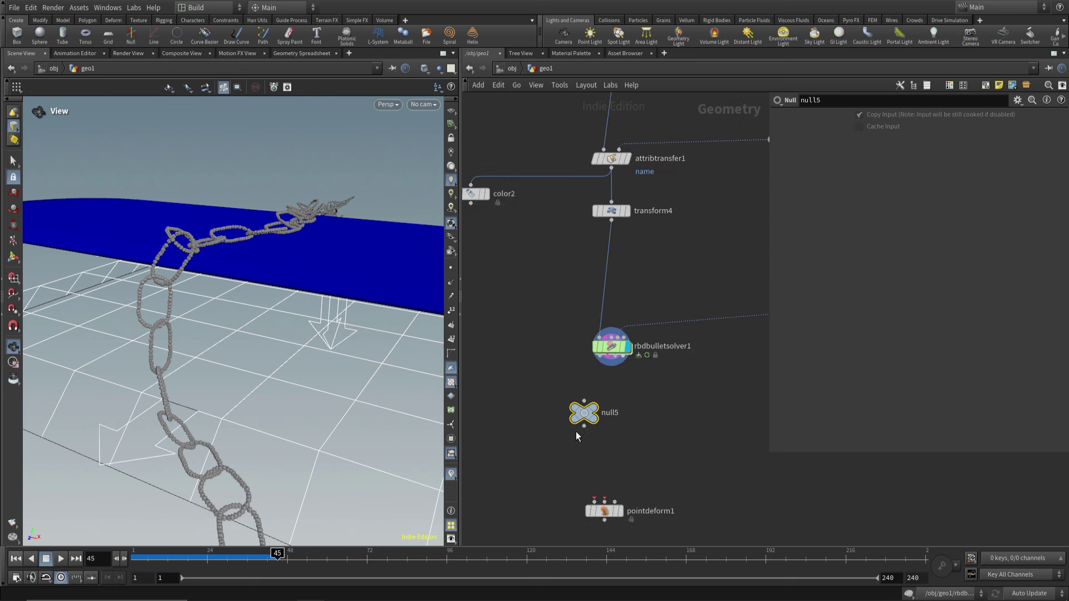
pyautogui.hotkey('ctrl', 'v')
pyautogui.moveTo(654, 401); pyautogui.dragTo(611, 365)
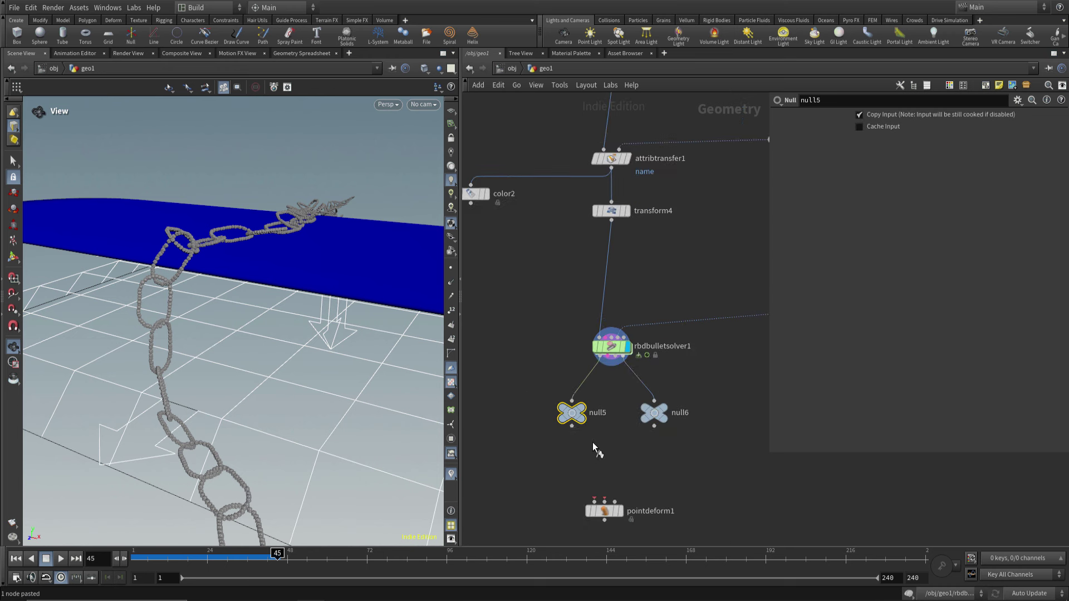
pyautogui.click(579, 417)
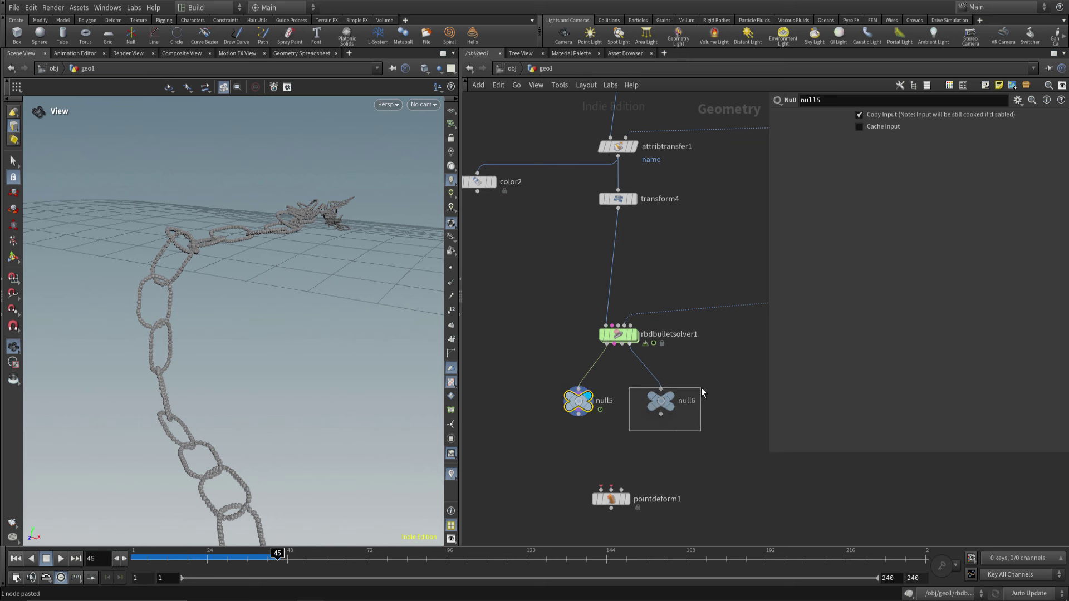
pyautogui.moveTo(700, 392); pyautogui.dragTo(690, 407)
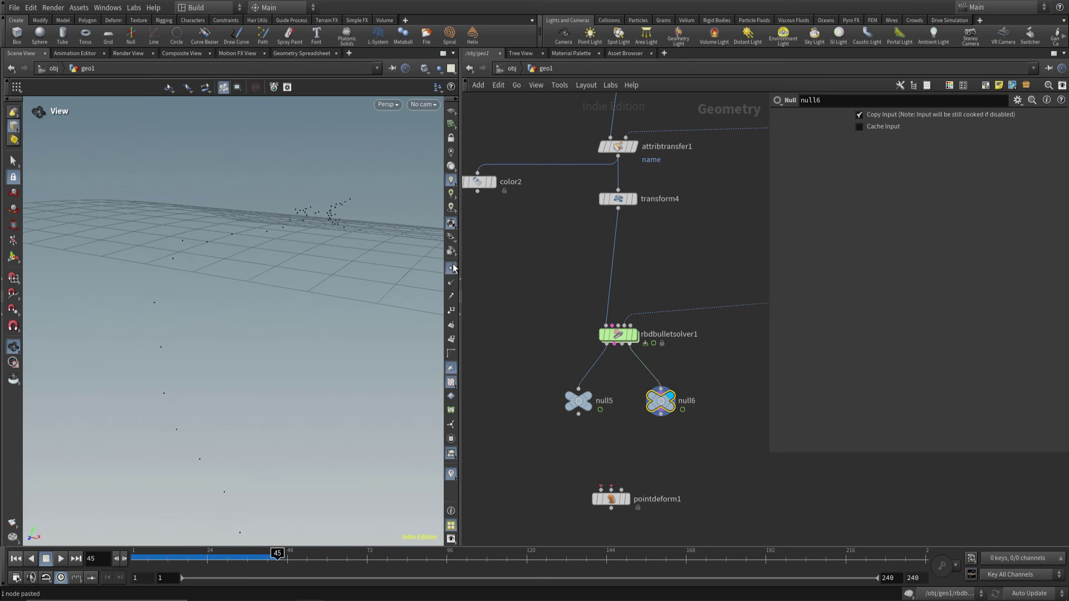
pyautogui.moveTo(609, 429); pyautogui.dragTo(612, 408, button='middle')
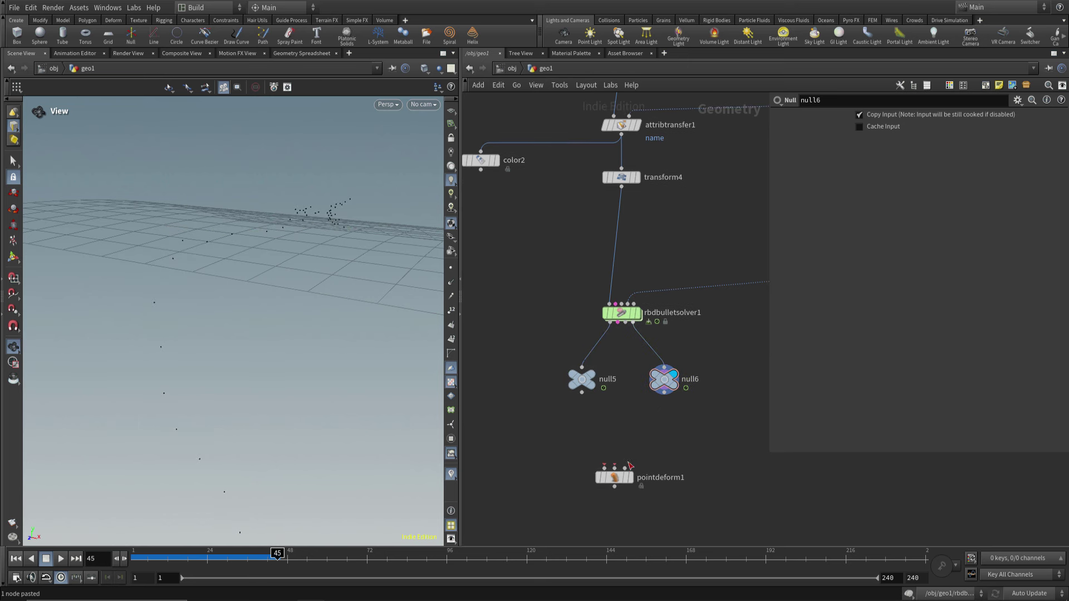
pyautogui.moveTo(581, 393)
pyautogui.mouseDown()
pyautogui.moveTo(615, 480)
pyautogui.moveTo(572, 489)
pyautogui.mouseUp()
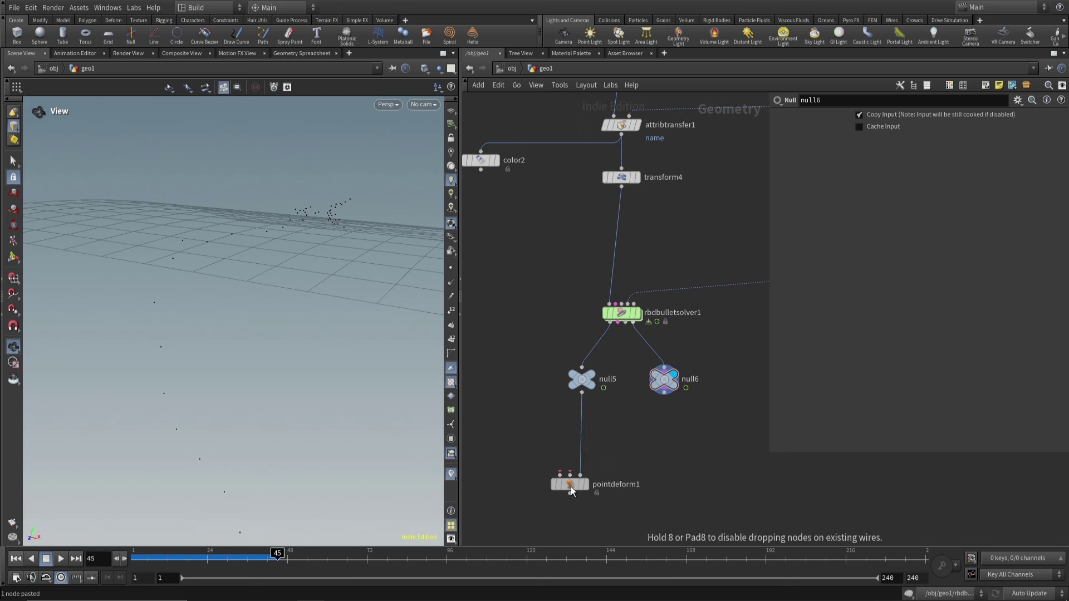
pyautogui.press('h')
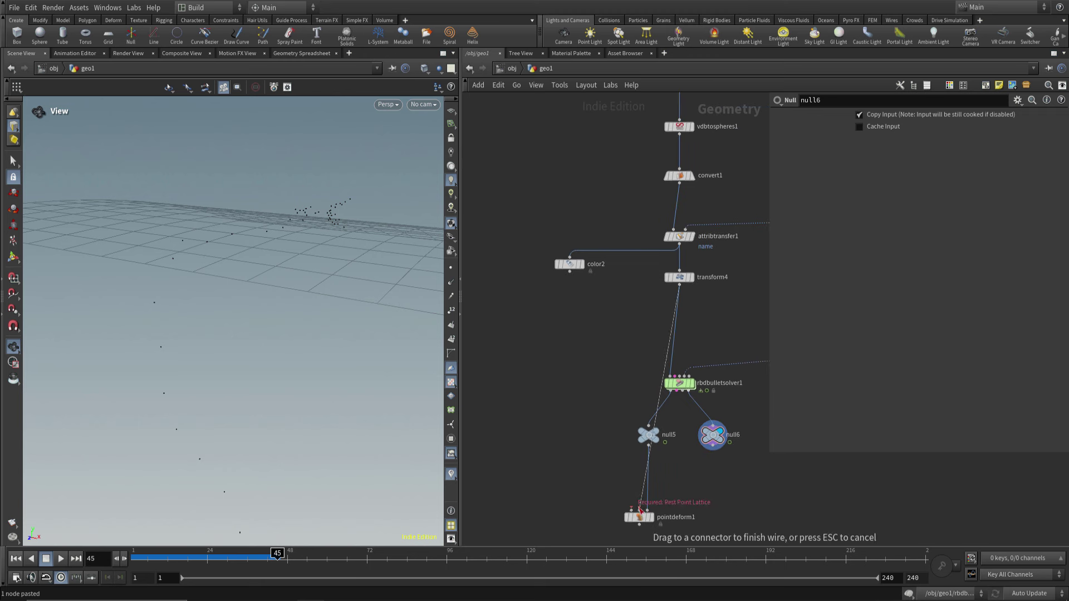
# Connect the assembled high-res chain assemble1 into pointdeform1's first input
pyautogui.moveTo(640, 522); pyautogui.dragTo(592, 520)
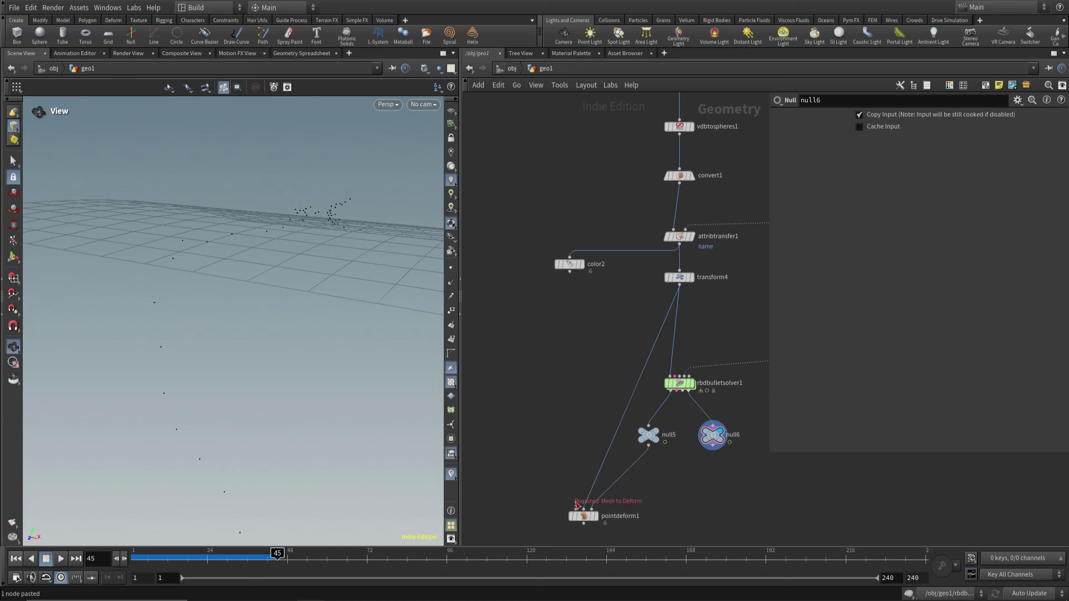
pyautogui.click(577, 506)
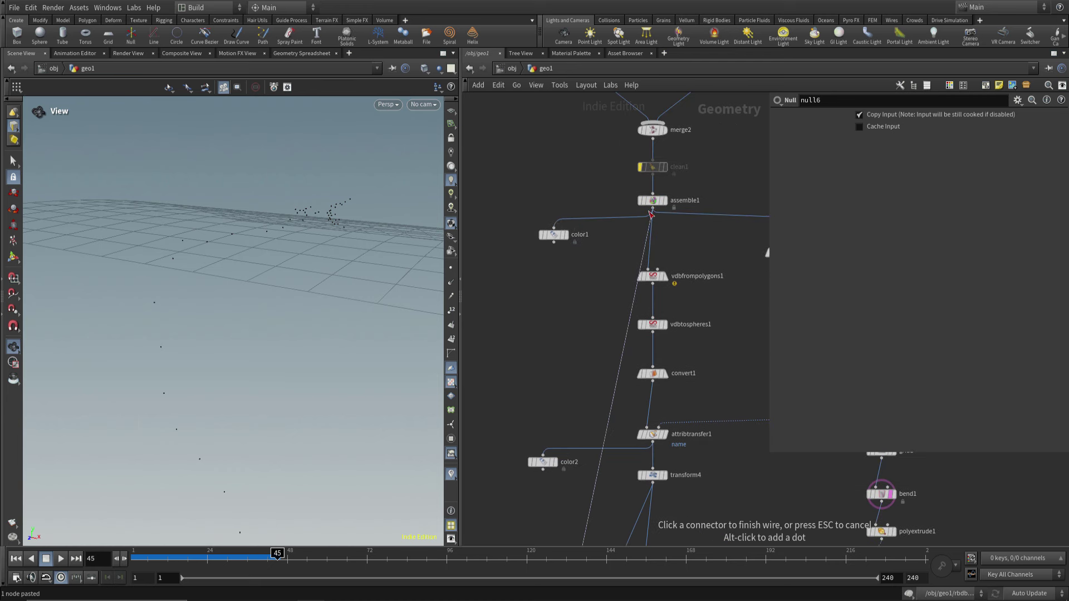
pyautogui.click(650, 214)
# Wire transform4 into pointdeform1's rest input, routing the long wire through a dot
pyautogui.click(561, 452)
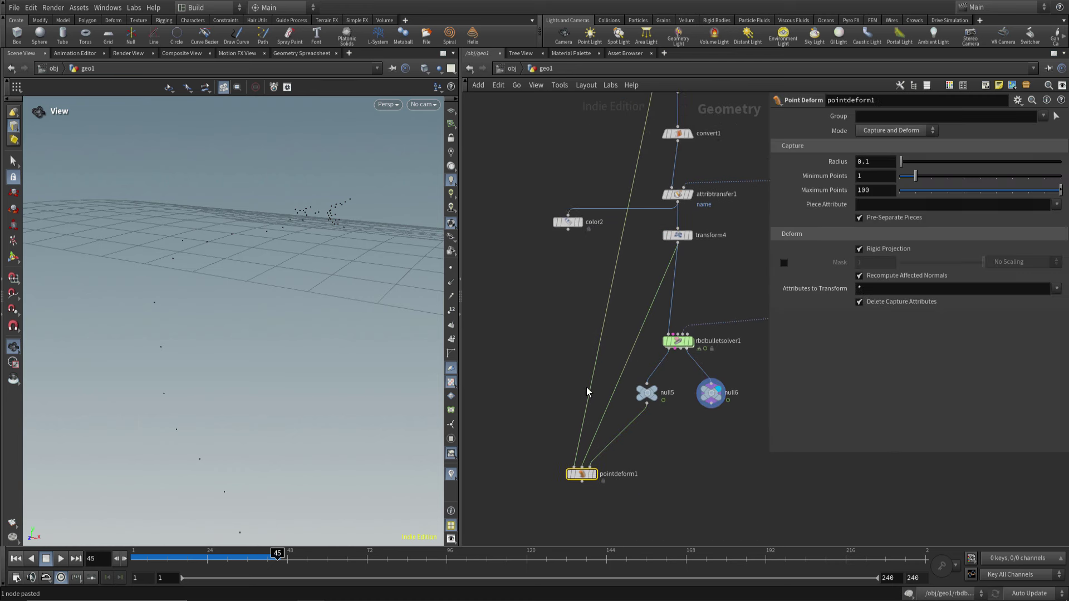
pyautogui.keyDown('alt'); pyautogui.moveTo(612, 313); pyautogui.dragTo(503, 215); pyautogui.keyUp('alt')
pyautogui.moveTo(540, 179); pyautogui.dragTo(589, 332, button='middle')
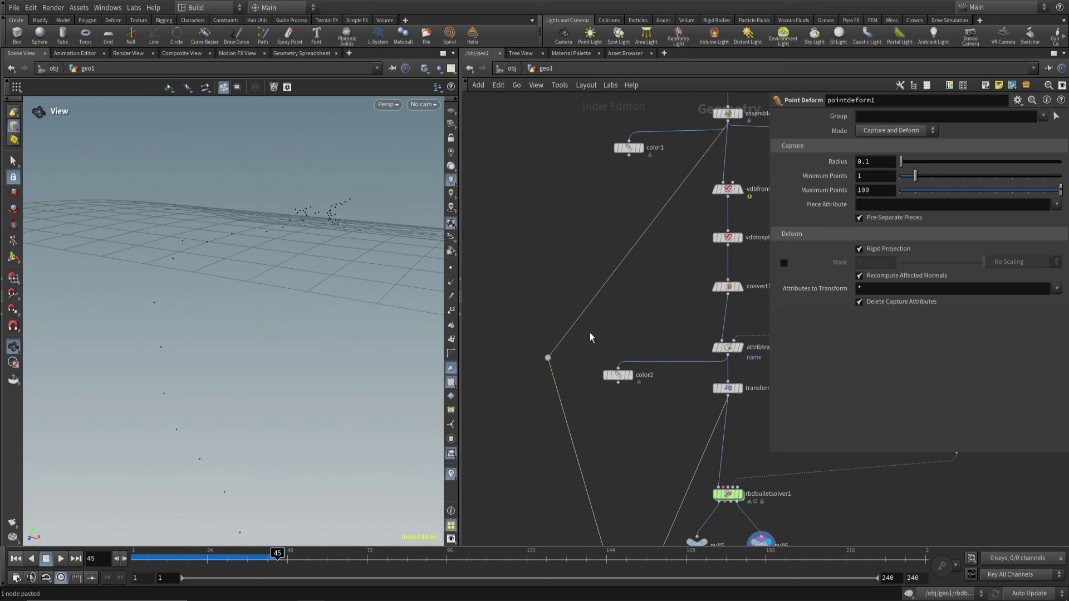
pyautogui.moveTo(548, 358); pyautogui.dragTo(555, 256)
pyautogui.moveTo(555, 256); pyautogui.dragTo(540, 94, button='middle')
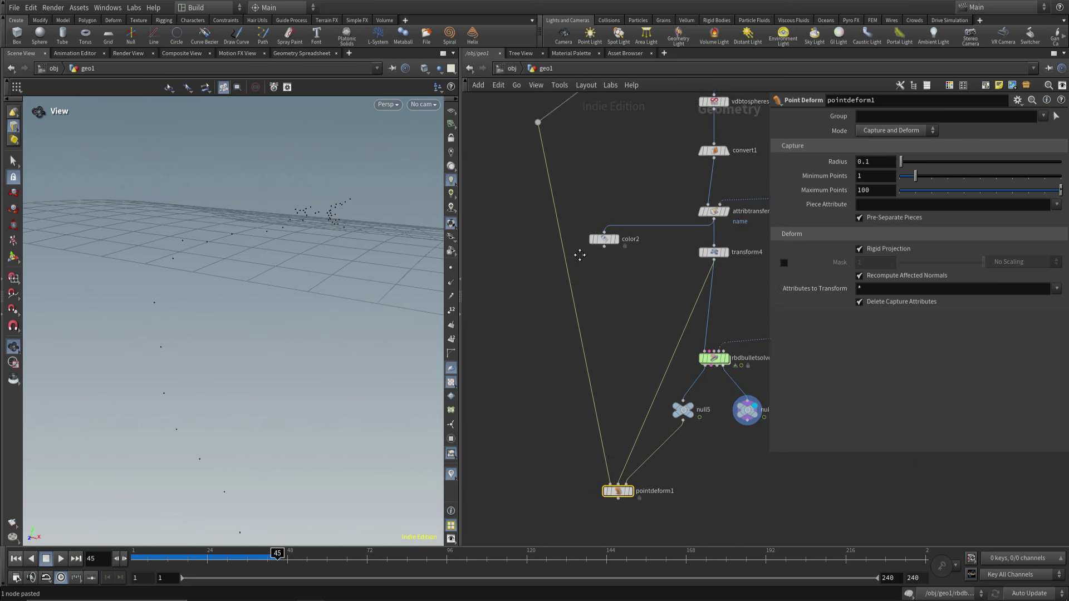
pyautogui.moveTo(615, 463)
pyautogui.mouseDown()
pyautogui.moveTo(533, 500)
pyautogui.moveTo(543, 494)
pyautogui.mouseUp()
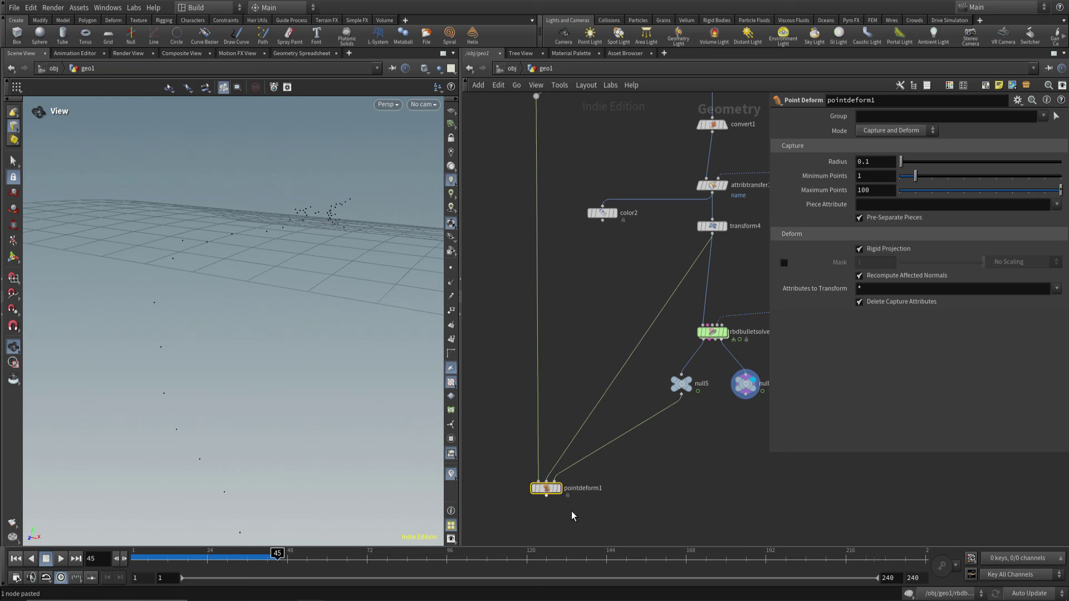
# Display pointdeform1 and pull transform4 out so attribtransfer1 feeds rbdbulletsolver1 directly
pyautogui.press('r')
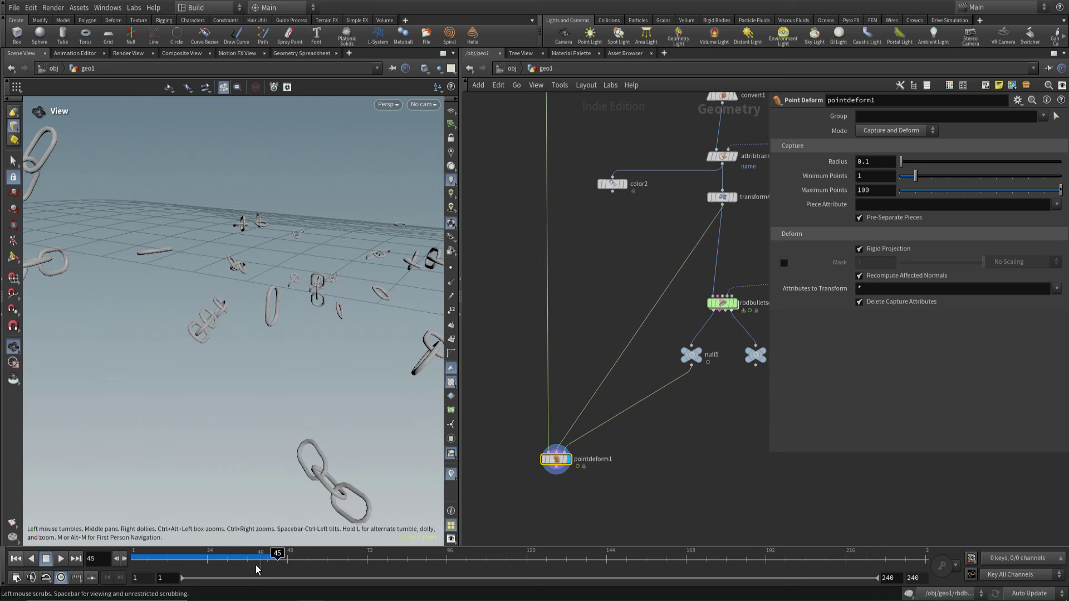
pyautogui.click(211, 556)
pyautogui.moveTo(210, 557); pyautogui.dragTo(237, 557)
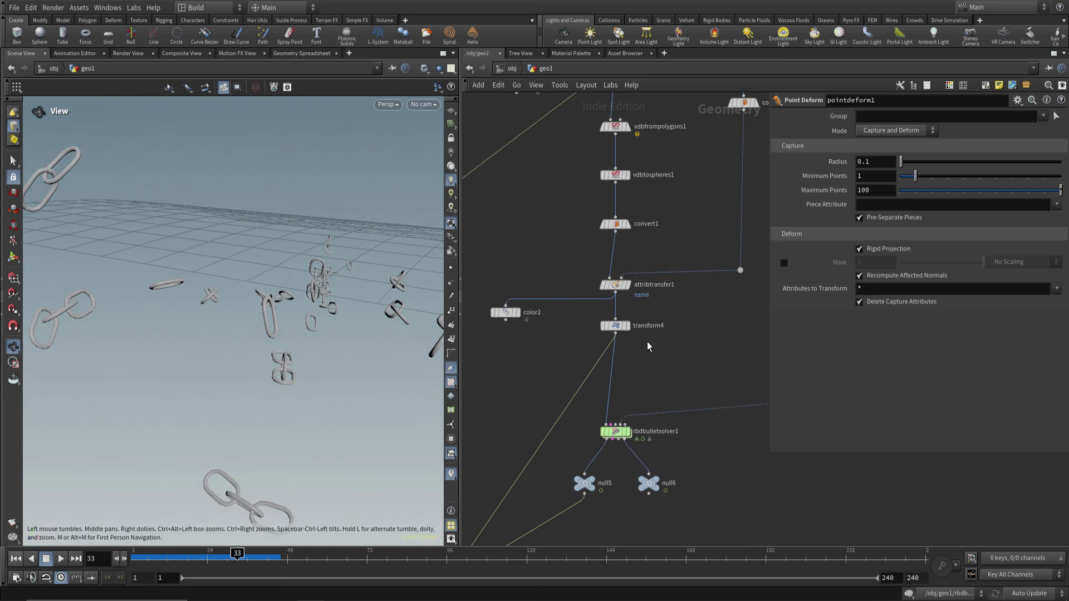
pyautogui.click(615, 325)
pyautogui.moveTo(645, 333); pyautogui.dragTo(666, 410, button='middle')
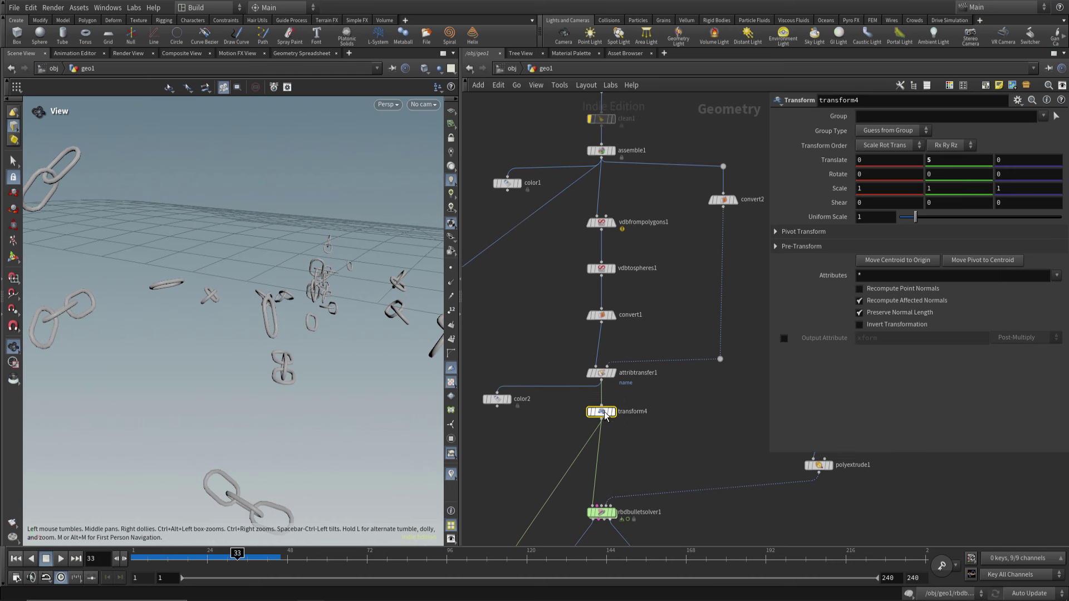
pyautogui.moveTo(603, 415)
pyautogui.mouseDown()
pyautogui.moveTo(690, 229)
pyautogui.moveTo(644, 137)
pyautogui.moveTo(604, 140)
pyautogui.moveTo(657, 147)
pyautogui.mouseUp()
pyautogui.scroll(-2, 653, 181)
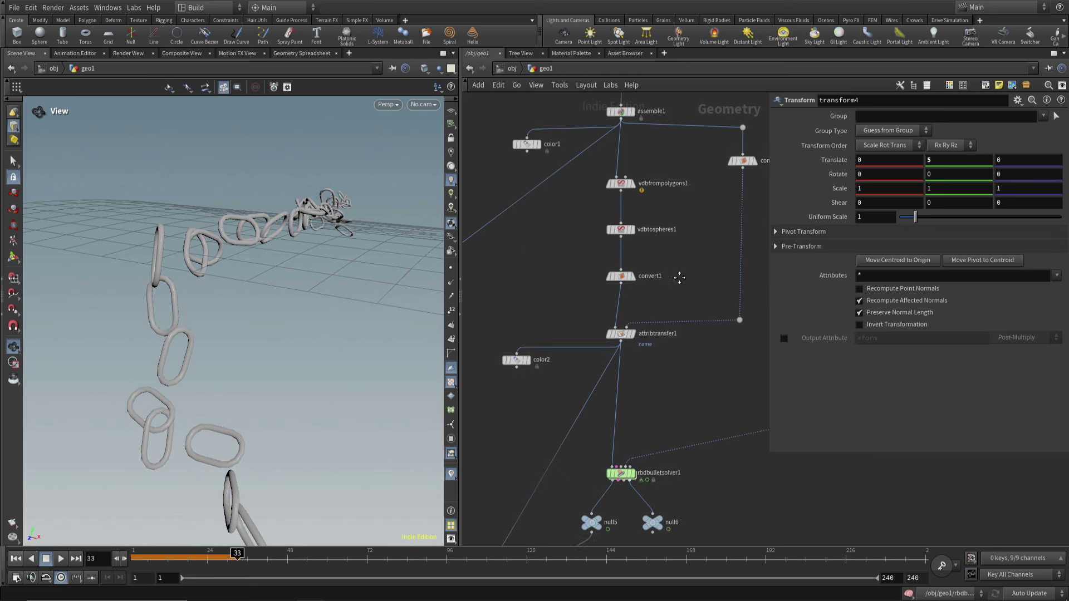
pyautogui.scroll(-4, 647, 417)
pyautogui.scroll(-3, 673, 355)
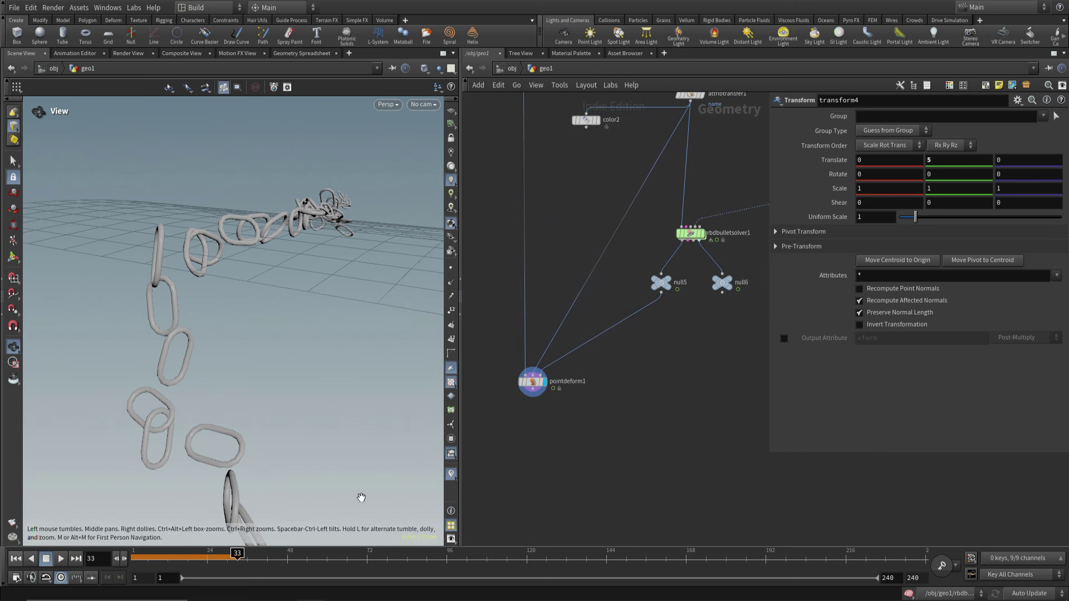
# Replay the high-res chain fall from frame 1, then stop and show pointdeform1's parameters
pyautogui.click(20, 562)
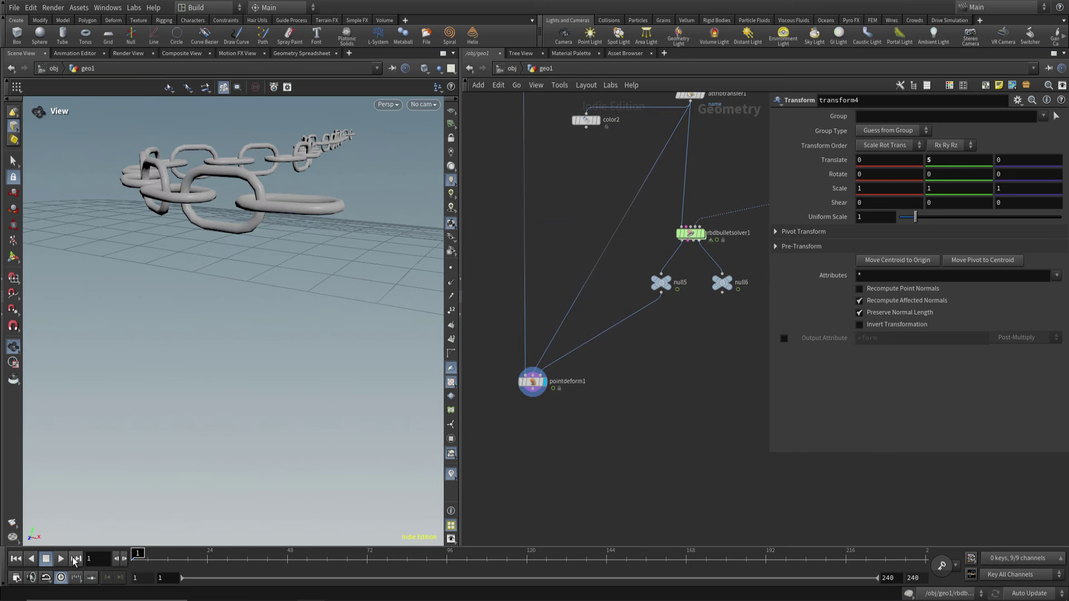
pyautogui.click(62, 561)
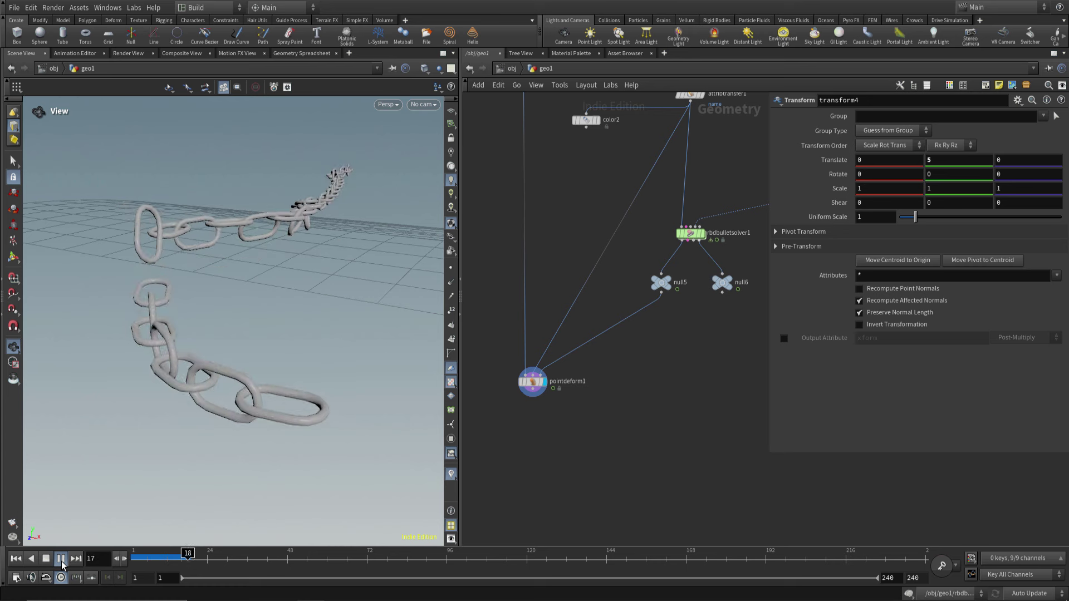
pyautogui.click(62, 561)
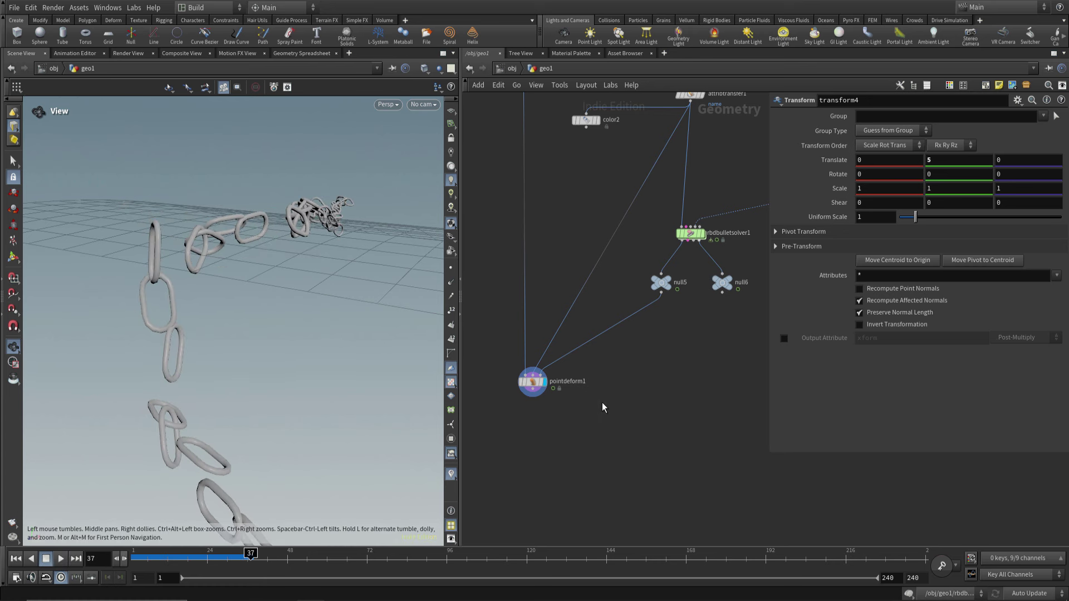
pyautogui.moveTo(565, 422); pyautogui.dragTo(574, 437, button='middle')
pyautogui.click(554, 401)
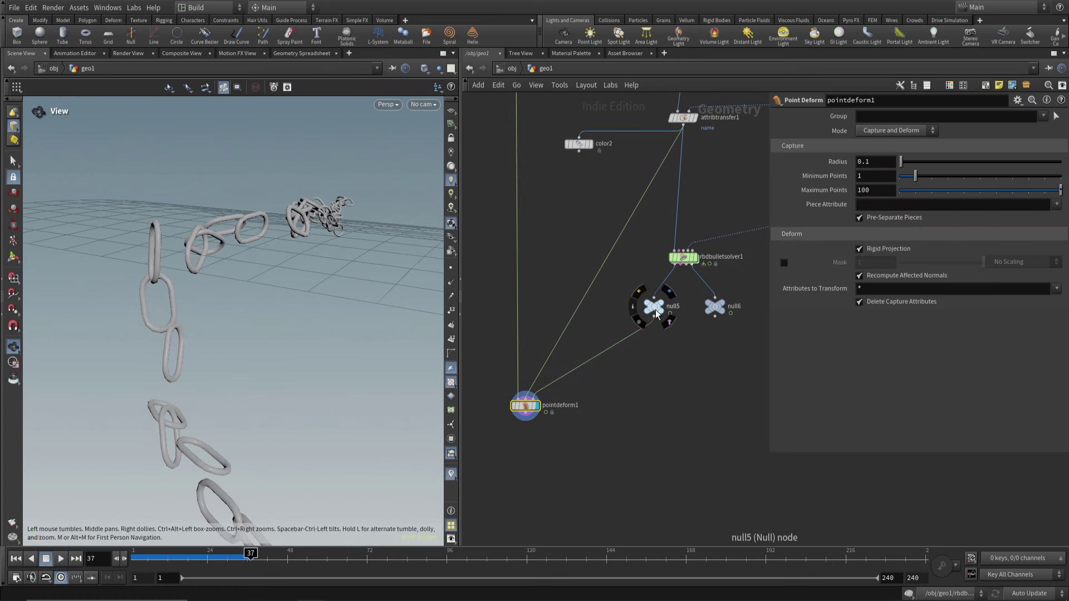
# Use name as pointdeform1's Piece Attribute and replay the fall from near frame 1
pyautogui.middleClick(654, 309)
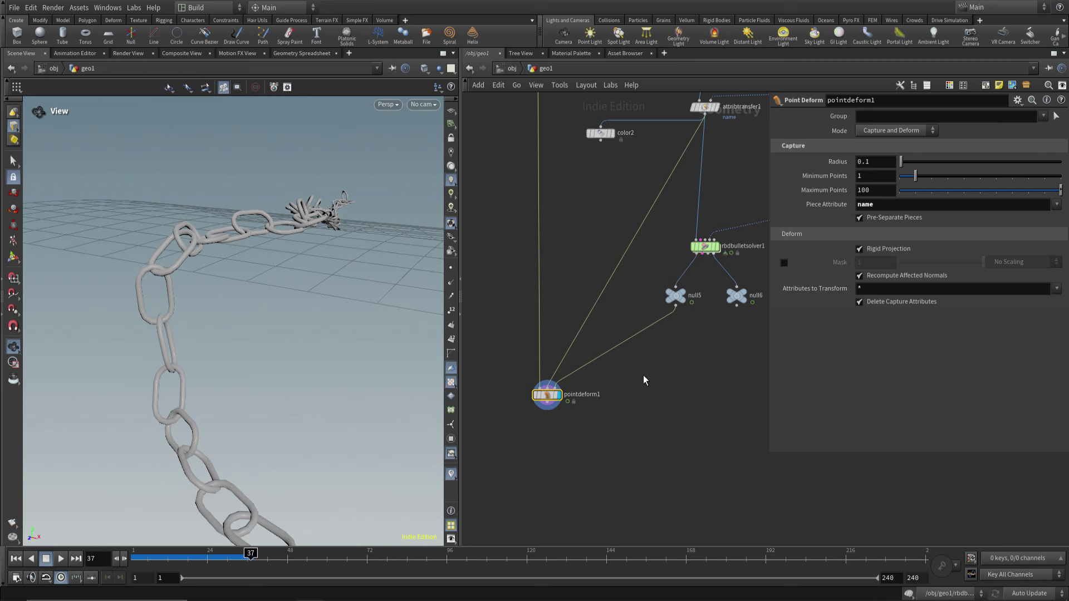
pyautogui.moveTo(306, 351)
pyautogui.mouseDown()
pyautogui.moveTo(254, 352)
pyautogui.moveTo(269, 365)
pyautogui.moveTo(239, 358)
pyautogui.mouseUp()
pyautogui.click(143, 557)
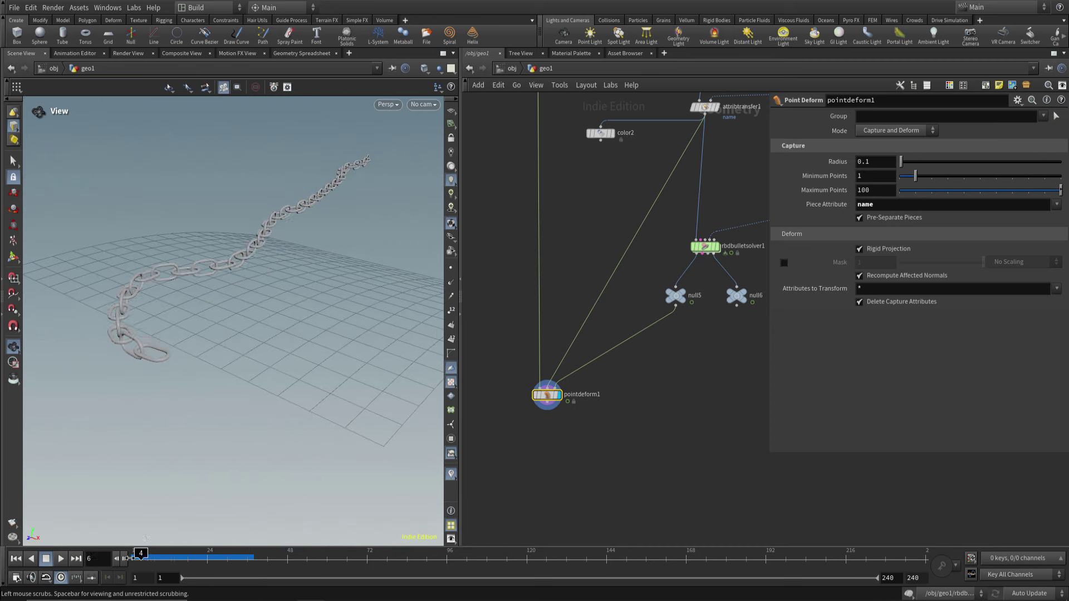
pyautogui.click(61, 559)
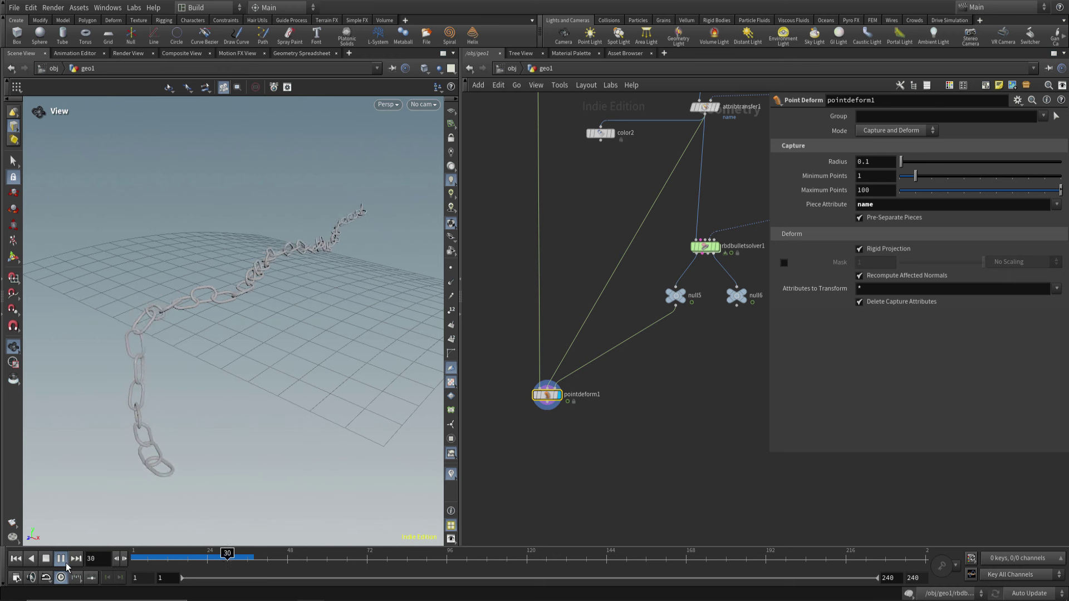